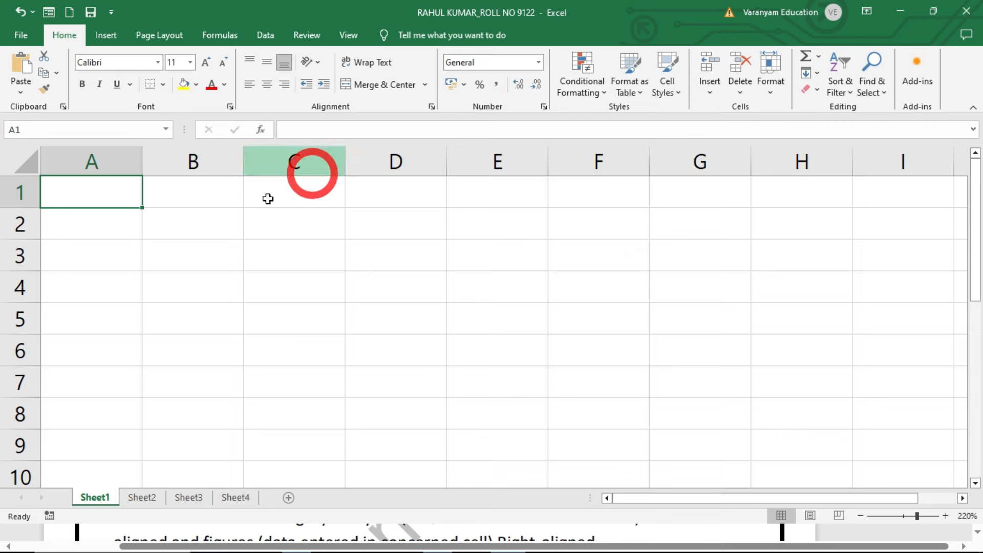
pyautogui.moveTo(80, 202); pyautogui.dragTo(713, 423)
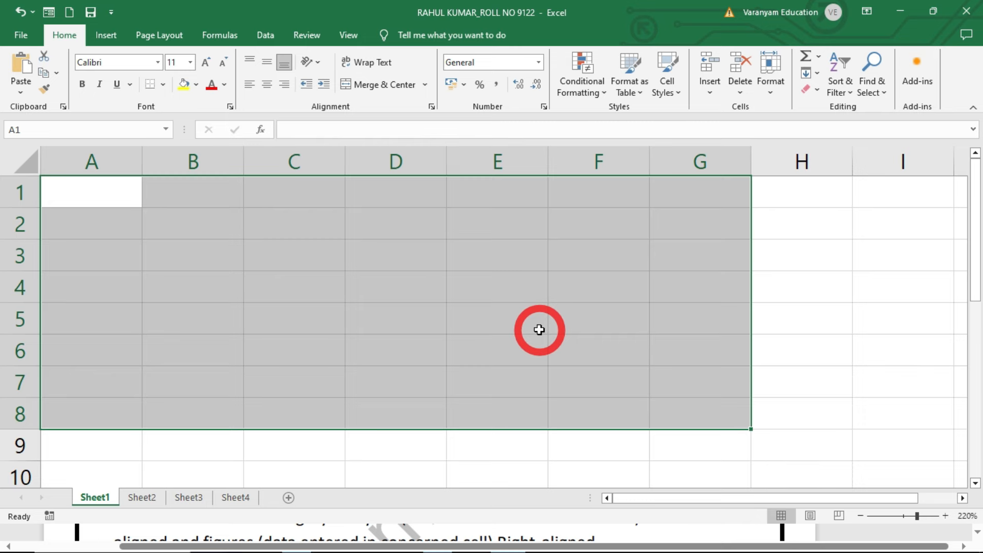
pyautogui.click(406, 289)
pyautogui.click(114, 193)
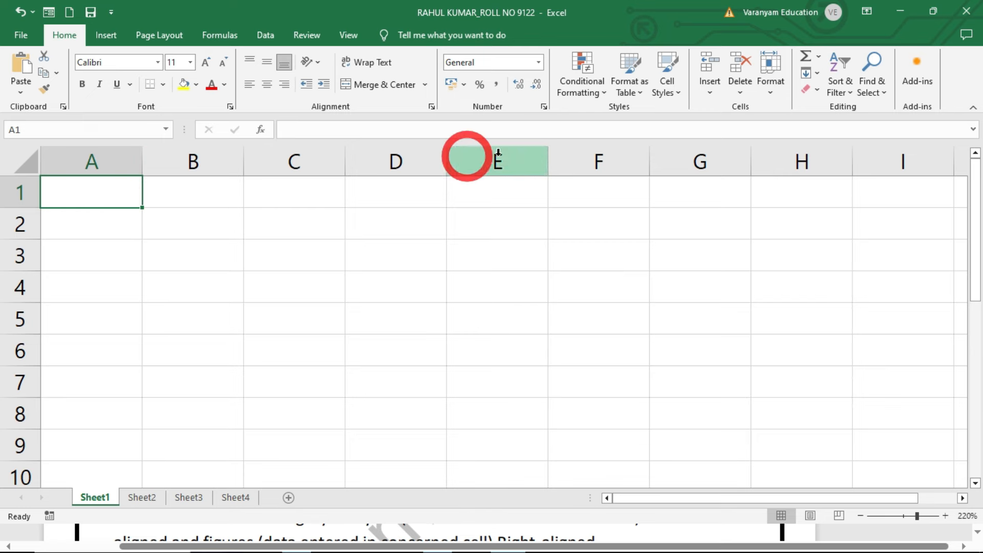
pyautogui.click(174, 223)
pyautogui.click(105, 200)
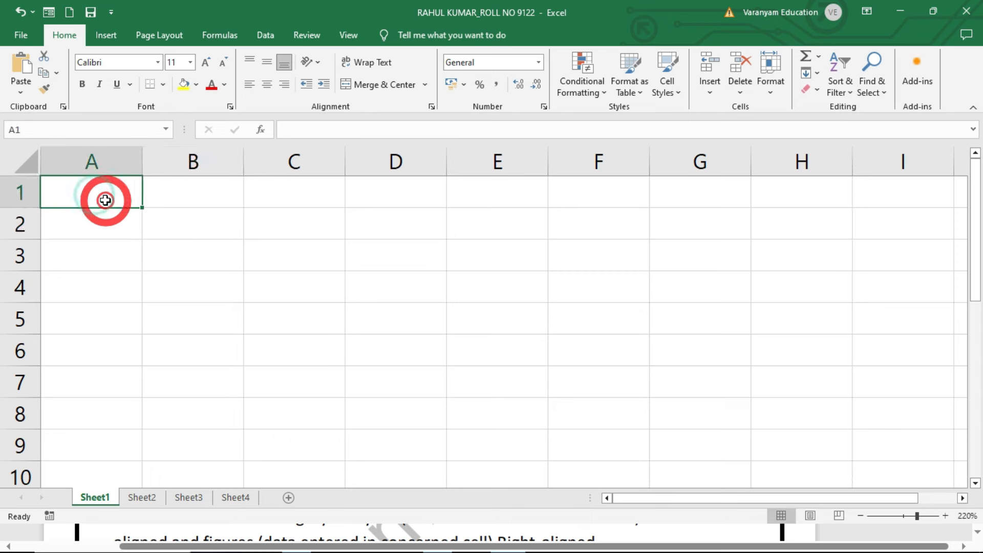
pyautogui.write('NAME')
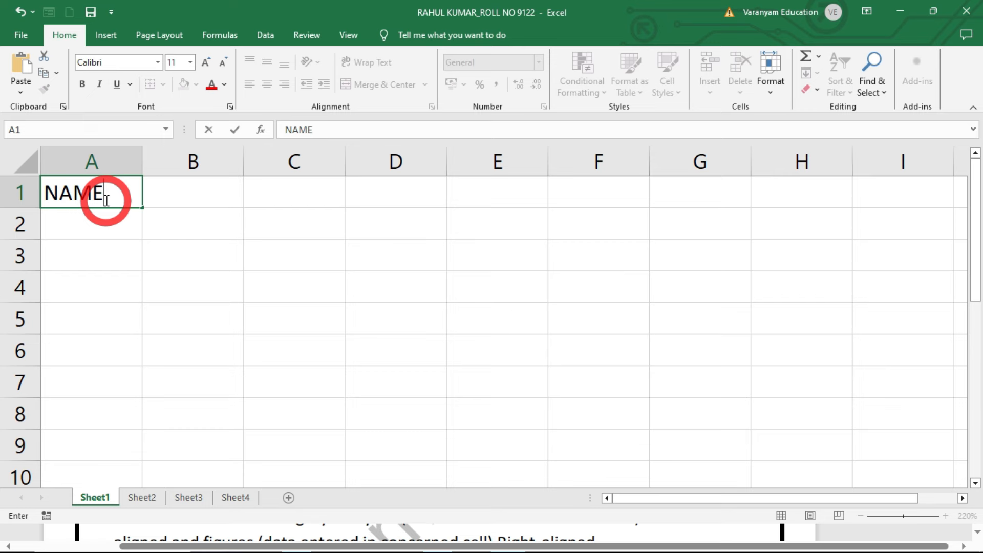
# Step: Switch to the MS Excel practice PDF in Edge and review the worksheet questions through Question 3
pyautogui.hotkey('alt', 'Tab')
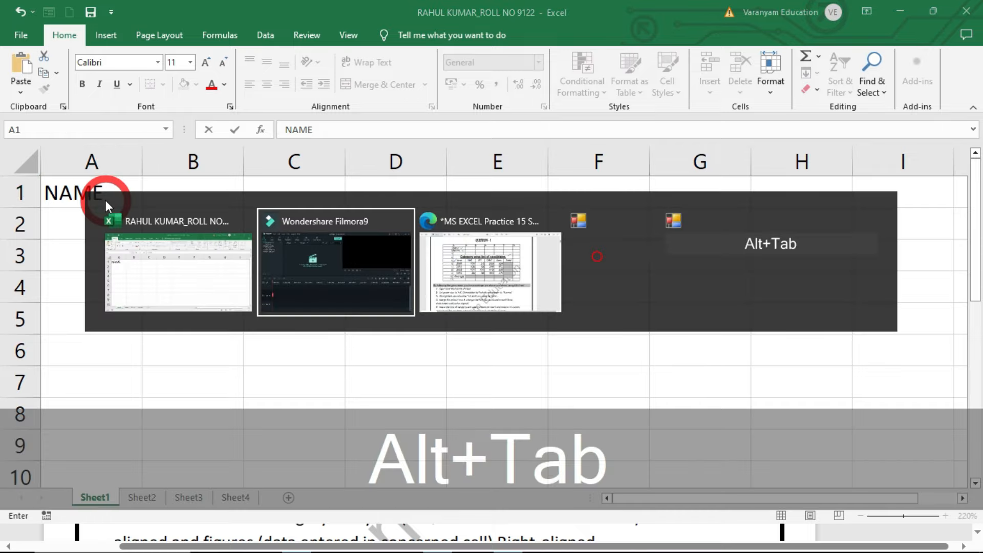
pyautogui.click(96, 15)
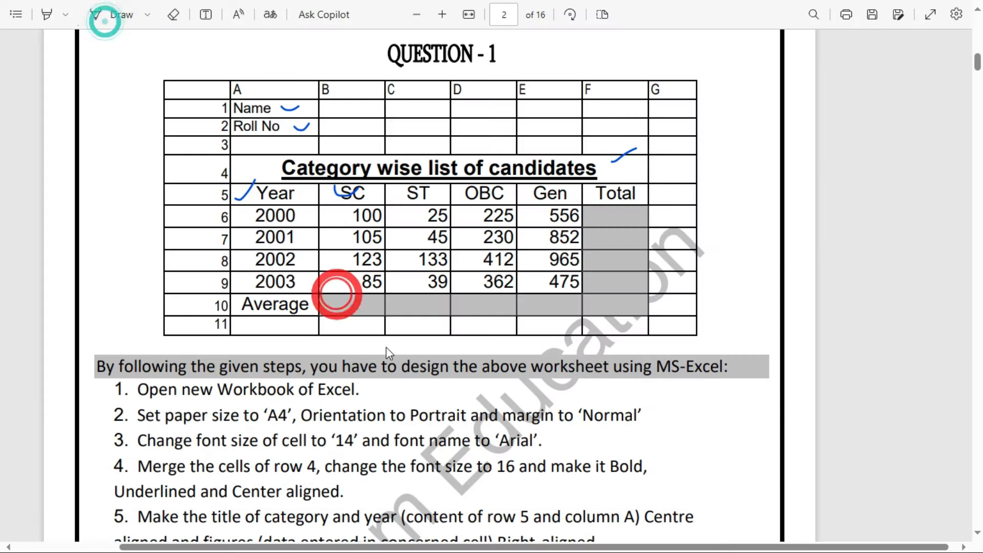
pyautogui.scroll(-1, 450, 309)
pyautogui.scroll(-15, 449, 309)
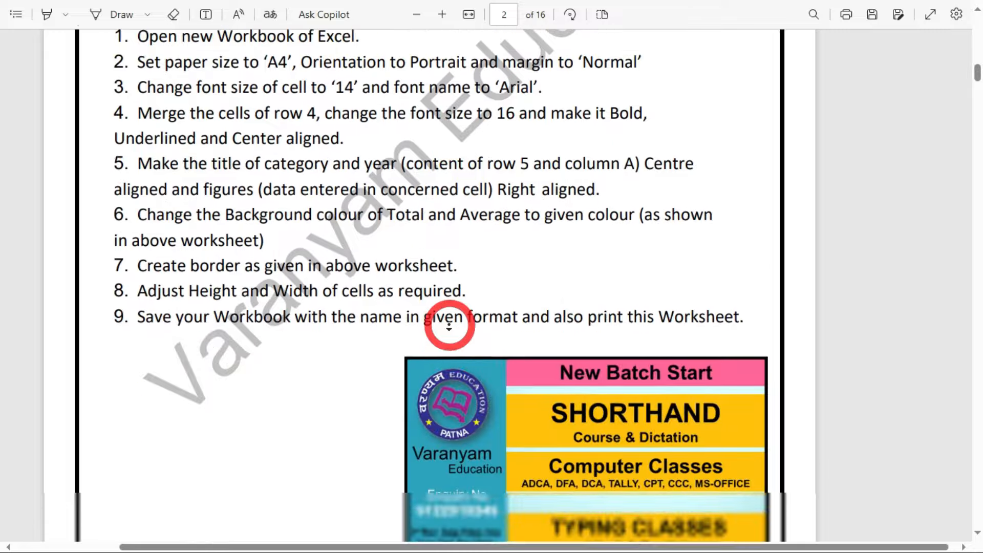
pyautogui.scroll(-10, 448, 326)
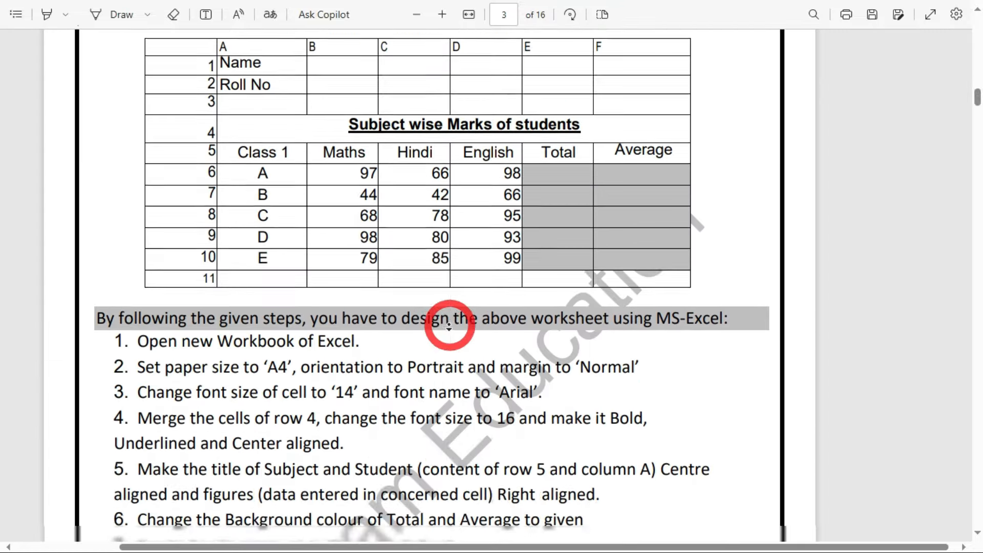
pyautogui.scroll(-10, 430, 261)
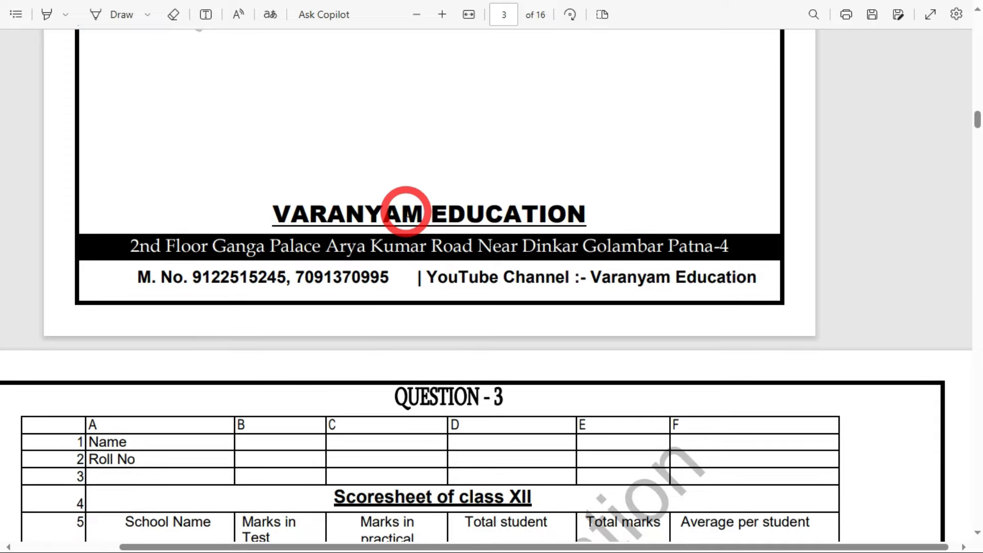
pyautogui.scroll(-1, 401, 267)
pyautogui.scroll(-10, 401, 267)
pyautogui.middleClick(351, 149)
pyautogui.scroll(-5, 356, 202)
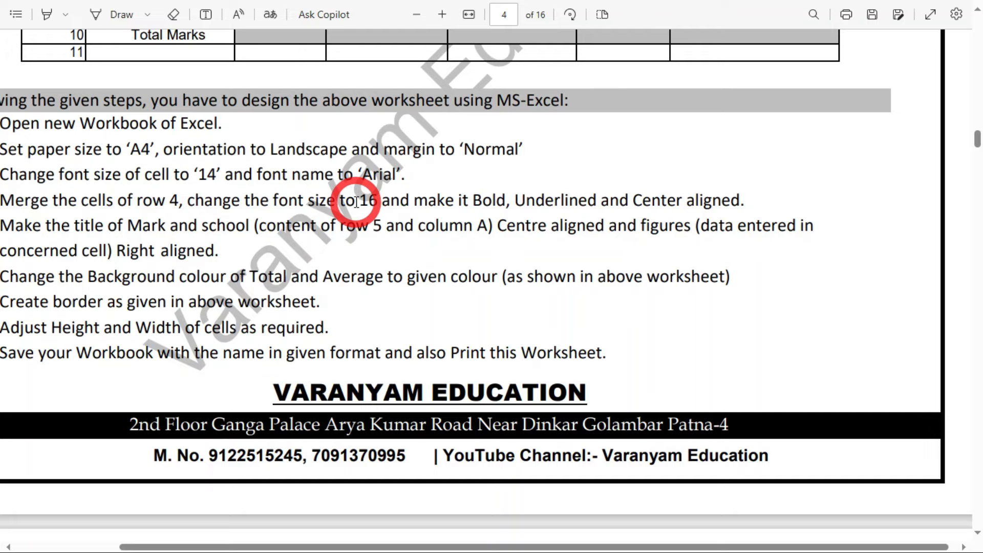
pyautogui.scroll(10, 356, 201)
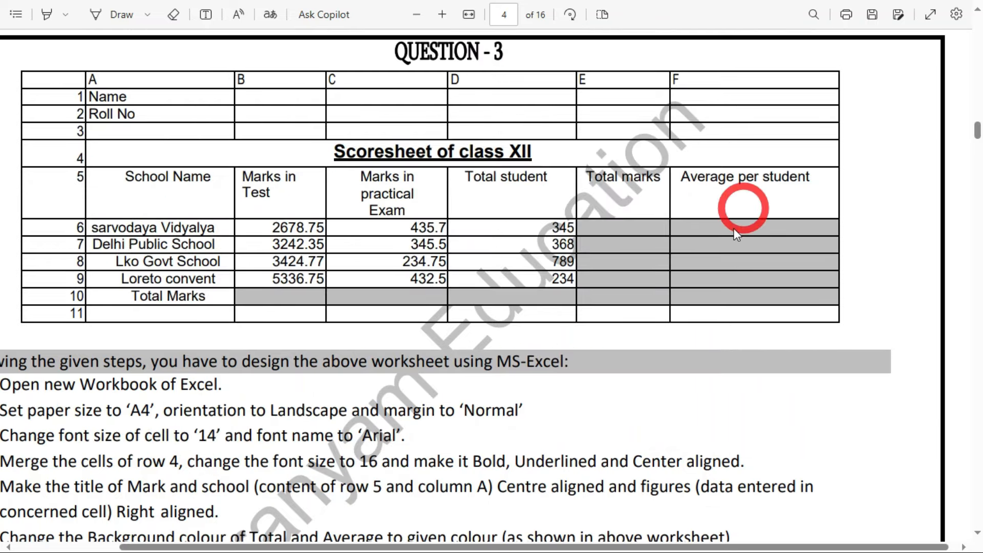
# Step: Mark up the Question 3 table with the Draw pen: outline the table and mark School Name, both marks headings and the first Total marks cell
pyautogui.click(93, 15)
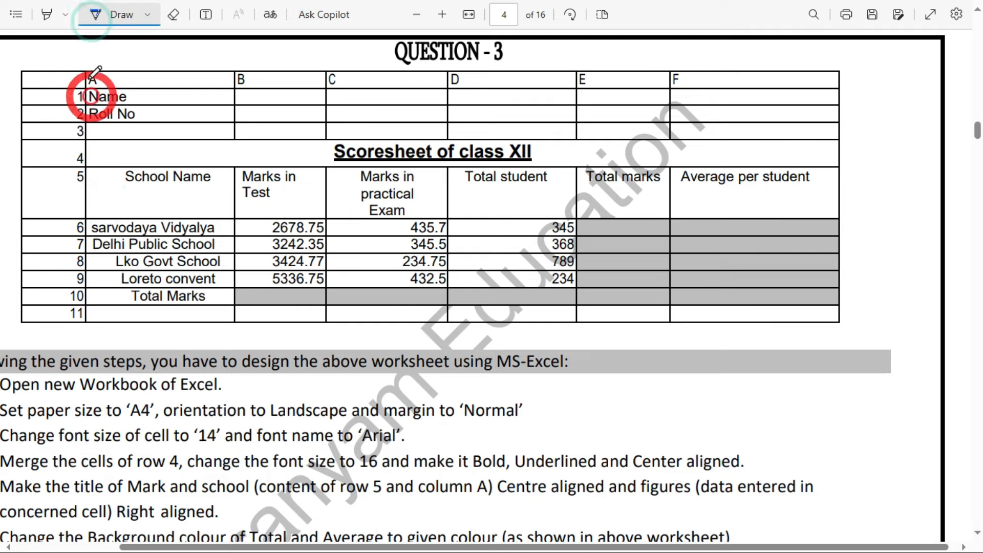
pyautogui.moveTo(136, 55)
pyautogui.mouseDown()
pyautogui.moveTo(8, 65)
pyautogui.moveTo(9, 285)
pyautogui.moveTo(149, 322)
pyautogui.moveTo(518, 325)
pyautogui.moveTo(894, 294)
pyautogui.moveTo(890, 102)
pyautogui.moveTo(702, 60)
pyautogui.moveTo(161, 52)
pyautogui.mouseUp()
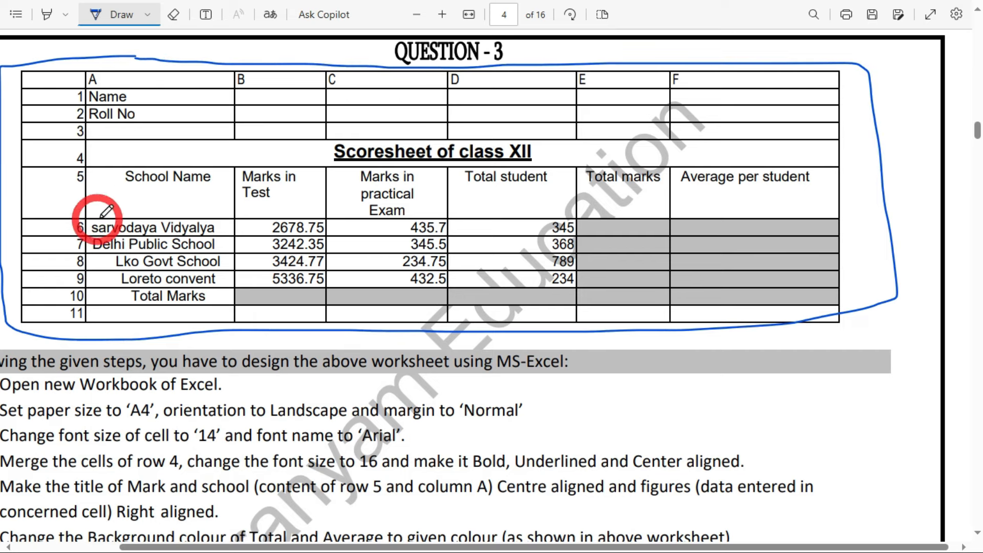
pyautogui.moveTo(96, 187); pyautogui.dragTo(142, 159)
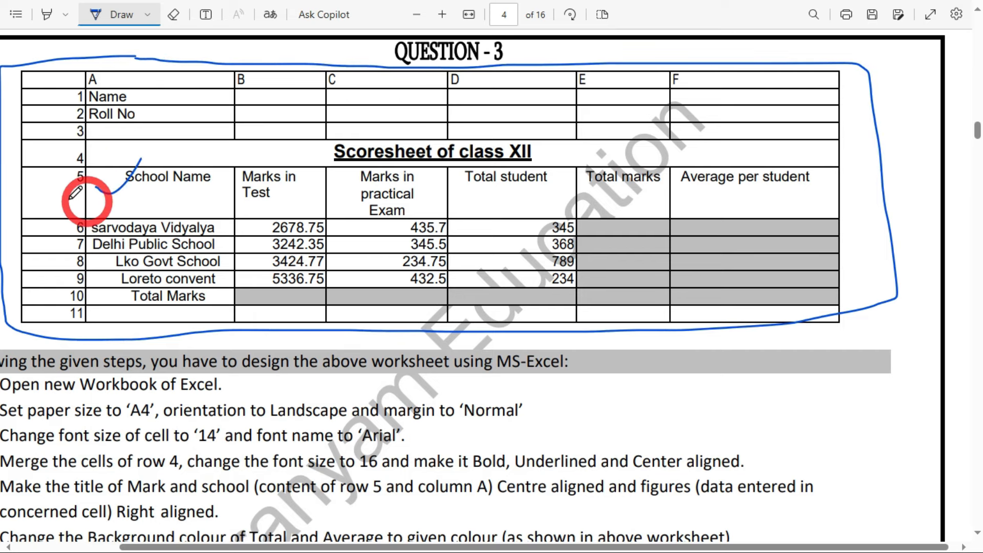
pyautogui.moveTo(87, 202); pyautogui.dragTo(239, 192)
pyautogui.moveTo(297, 169)
pyautogui.mouseDown()
pyautogui.moveTo(259, 164)
pyautogui.moveTo(263, 208)
pyautogui.moveTo(316, 186)
pyautogui.moveTo(315, 176)
pyautogui.moveTo(302, 189)
pyautogui.moveTo(264, 173)
pyautogui.moveTo(248, 179)
pyautogui.mouseUp()
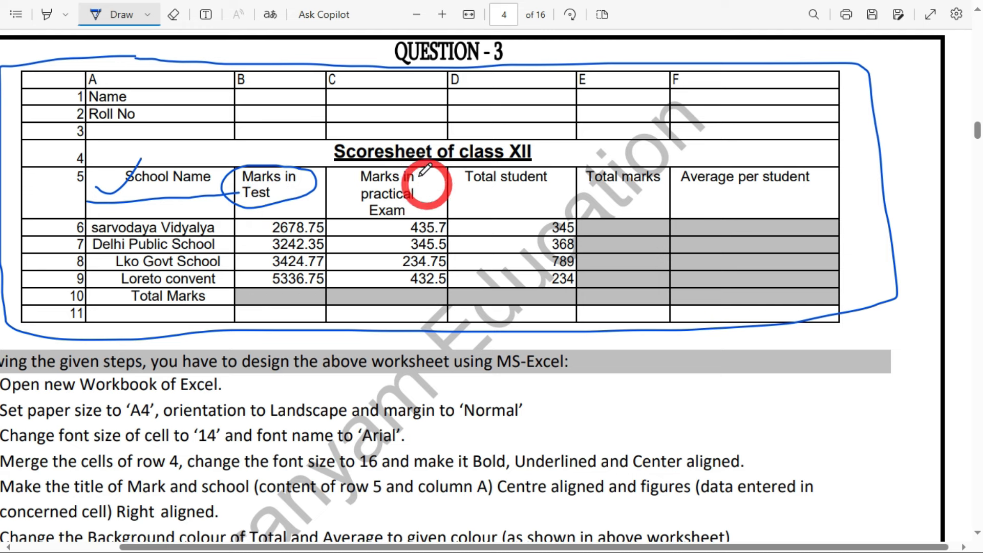
pyautogui.moveTo(417, 173); pyautogui.dragTo(421, 215)
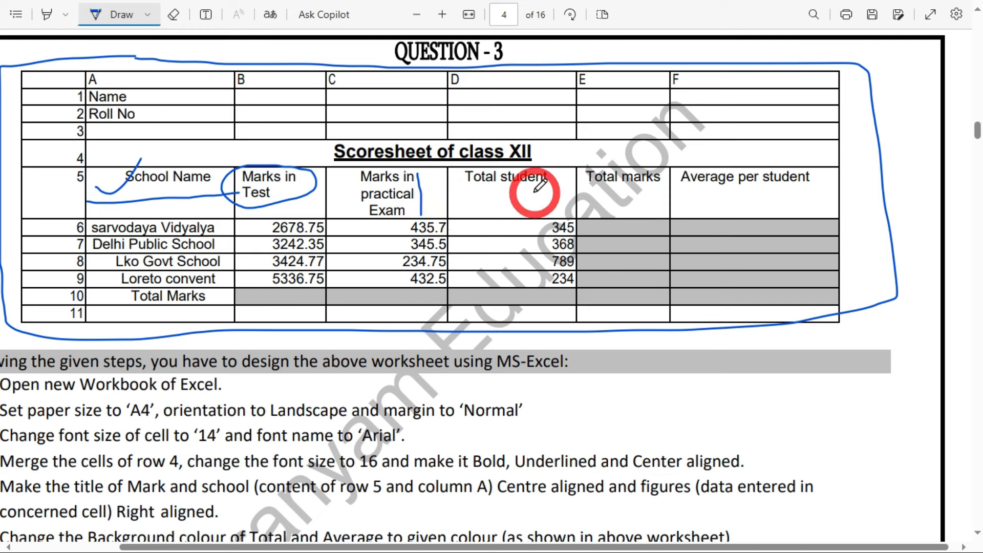
pyautogui.moveTo(631, 233); pyautogui.dragTo(667, 225)
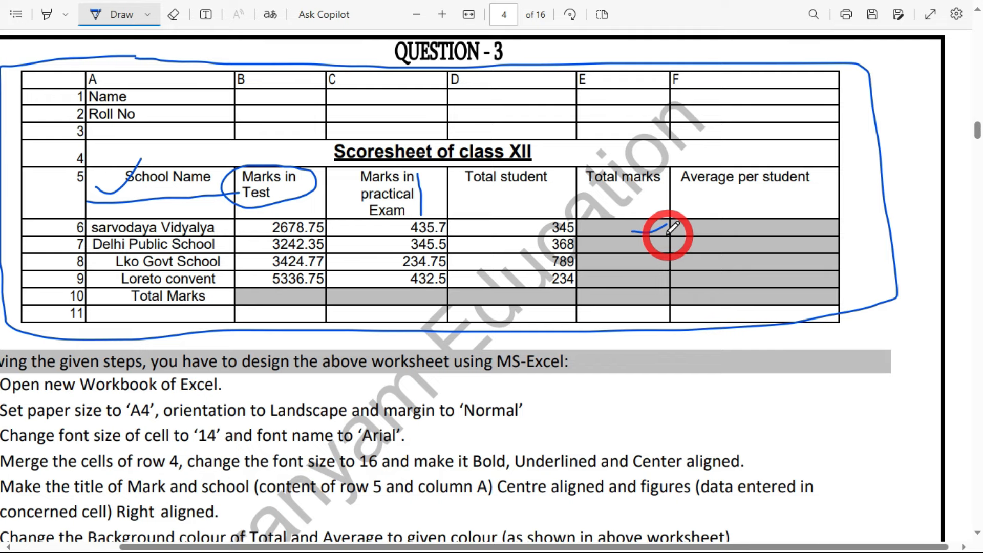
# Step: Switch back to Excel, discard the pending A1 entry, and enter the headings Name, Phy, Chem and Bio in A1:D1
pyautogui.hotkey('alt', 'Tab')
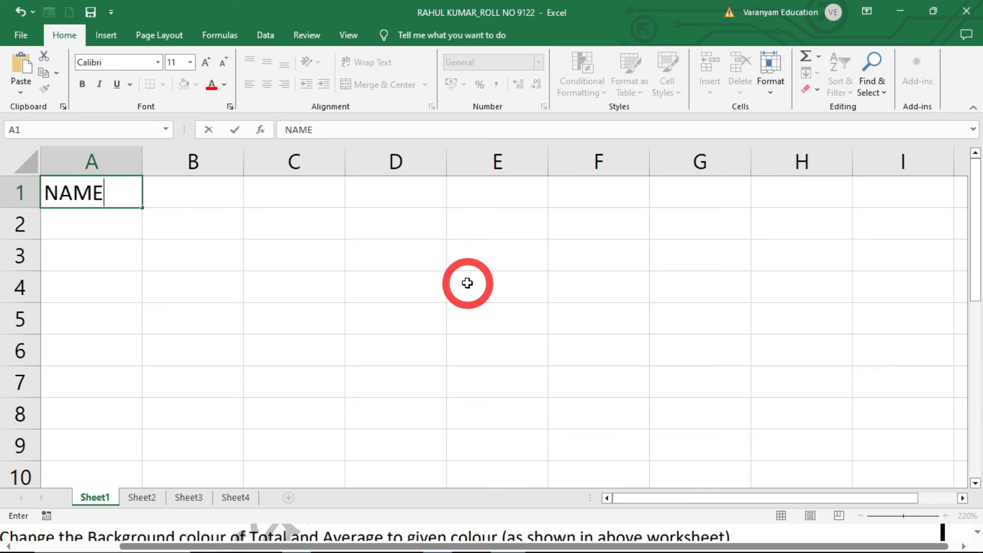
pyautogui.press('Escape')
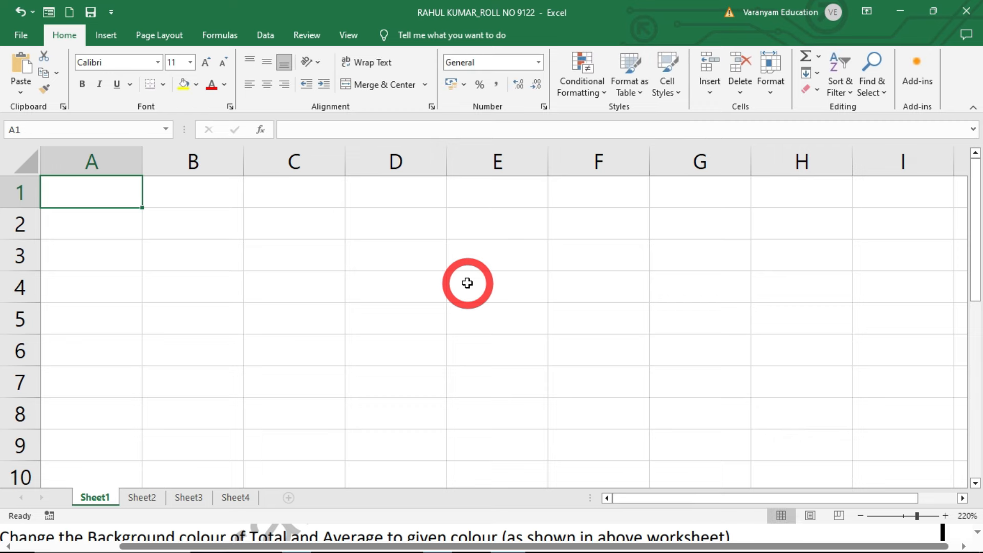
pyautogui.write('Name')
pyautogui.press('Tab')
pyautogui.write('Phy')
pyautogui.press('Tab')
pyautogui.write('c')
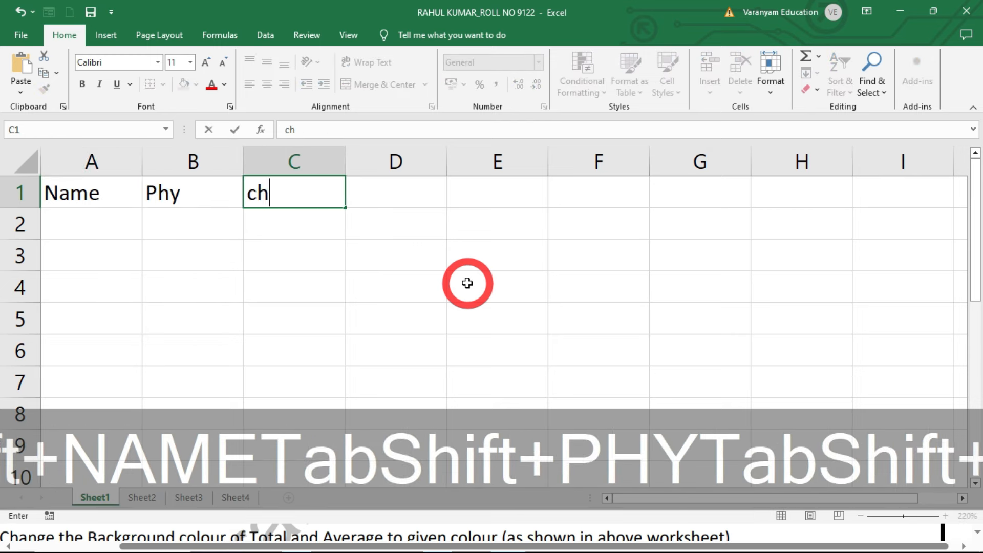
pyautogui.press('BackSpace')
pyautogui.write('E')
pyautogui.press('BackSpace')
pyautogui.write('Chem')
pyautogui.press('Tab')
pyautogui.write('Bio')
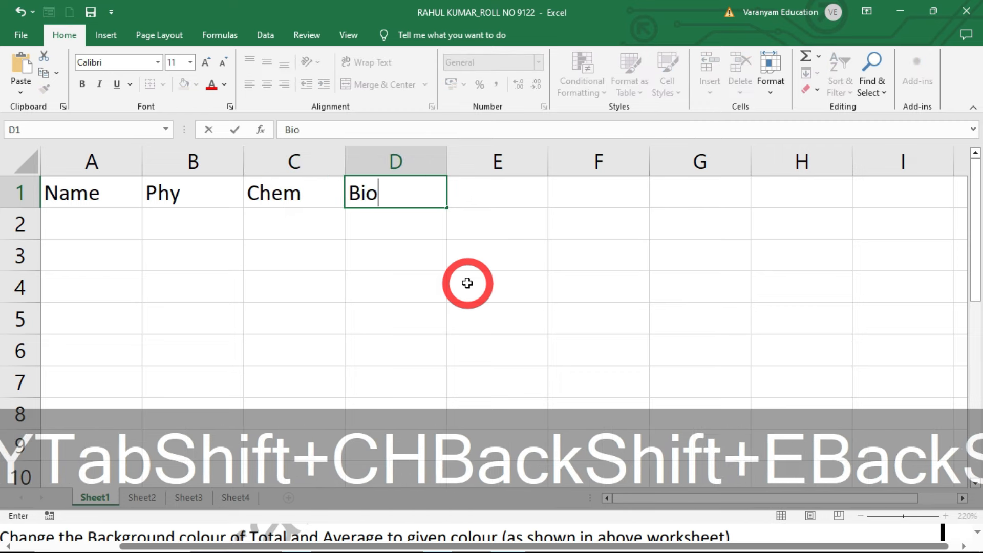
pyautogui.press('Tab')
# Step: Enter the headings Hindi, Maths and Total in E1:G1
pyautogui.write('Hindi')
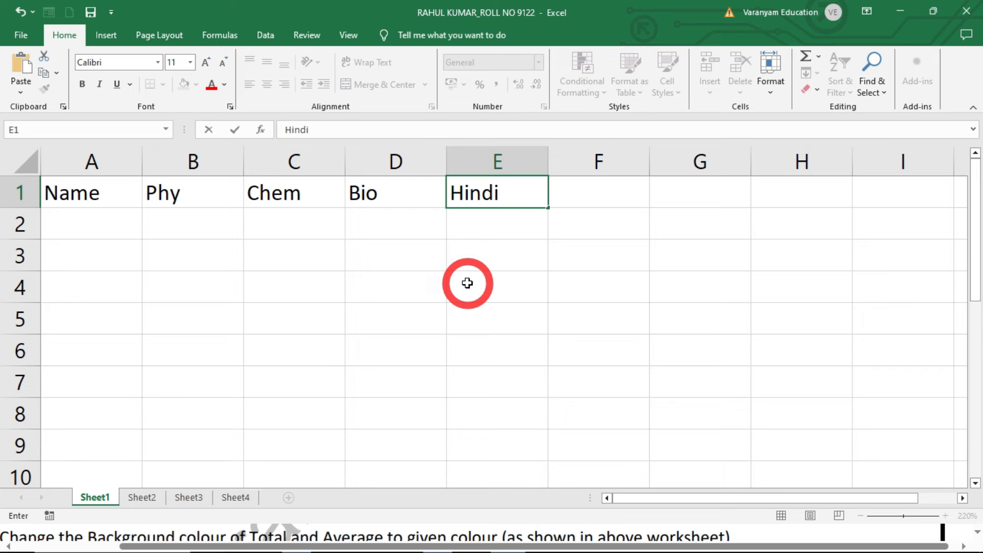
pyautogui.press('Tab')
pyautogui.write('Maths')
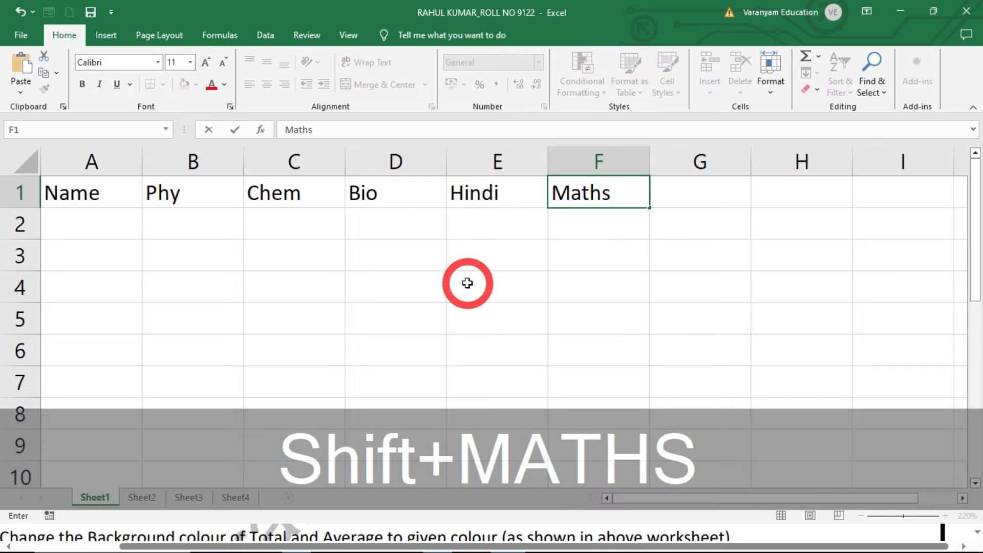
pyautogui.press('Tab')
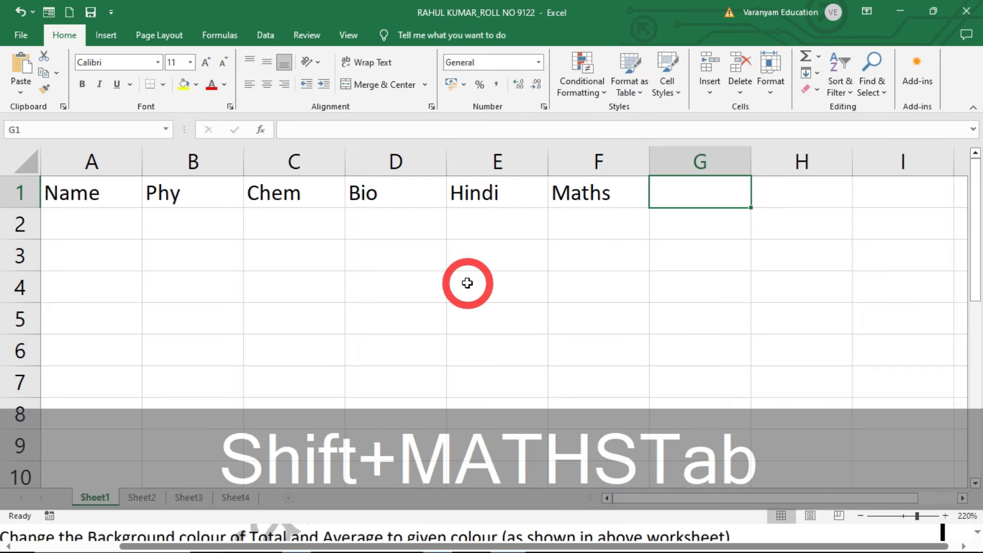
pyautogui.write('Total')
pyautogui.press('Return')
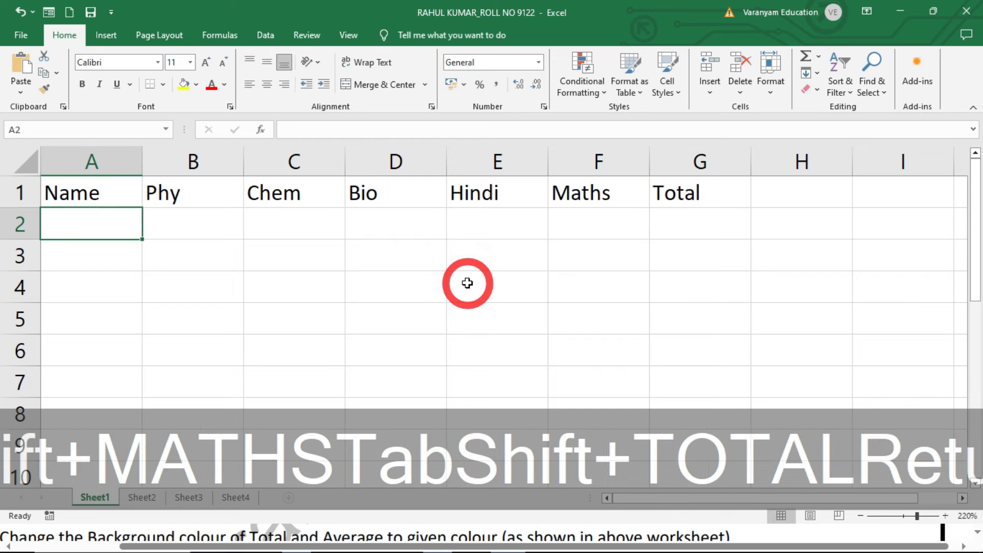
pyautogui.click(80, 183)
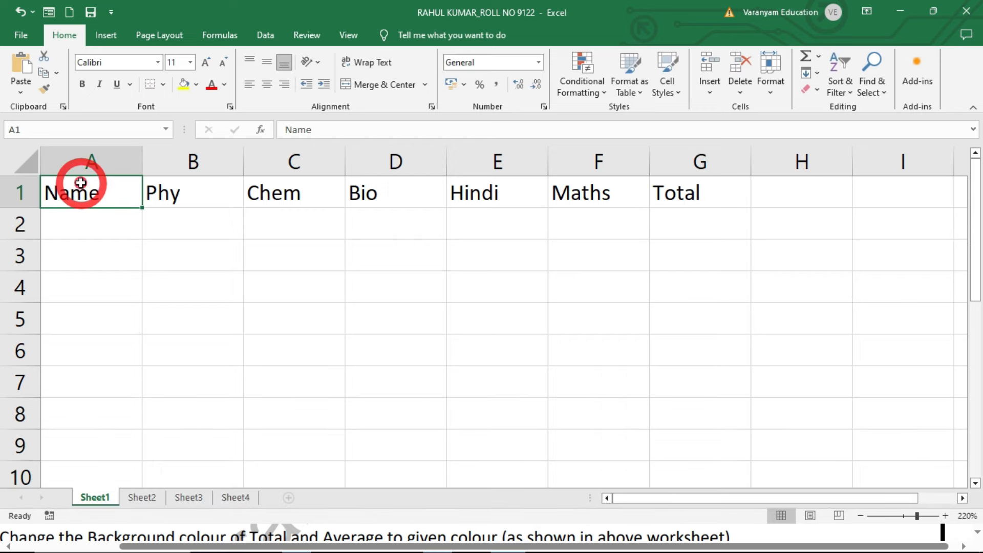
pyautogui.press('Tab')
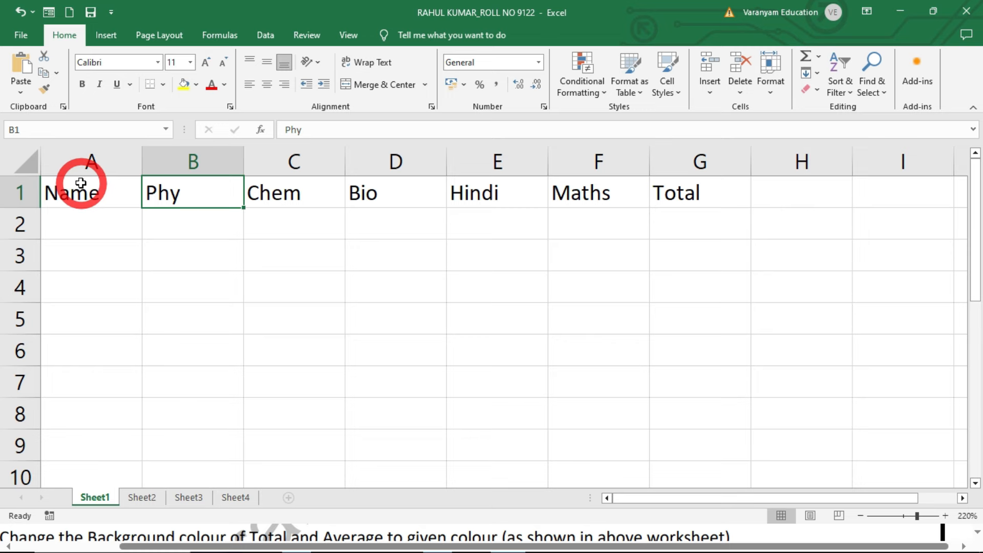
pyautogui.click(81, 189)
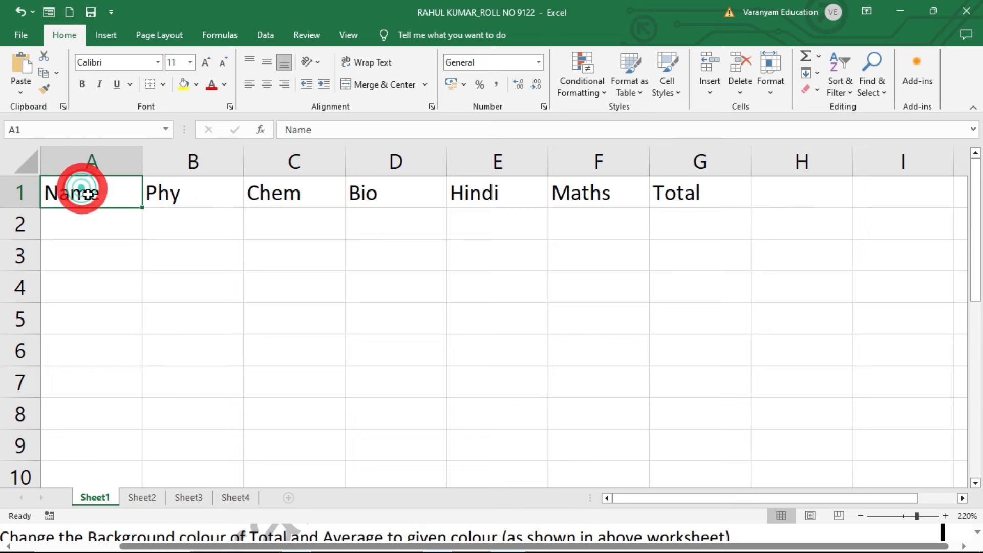
pyautogui.click(161, 194)
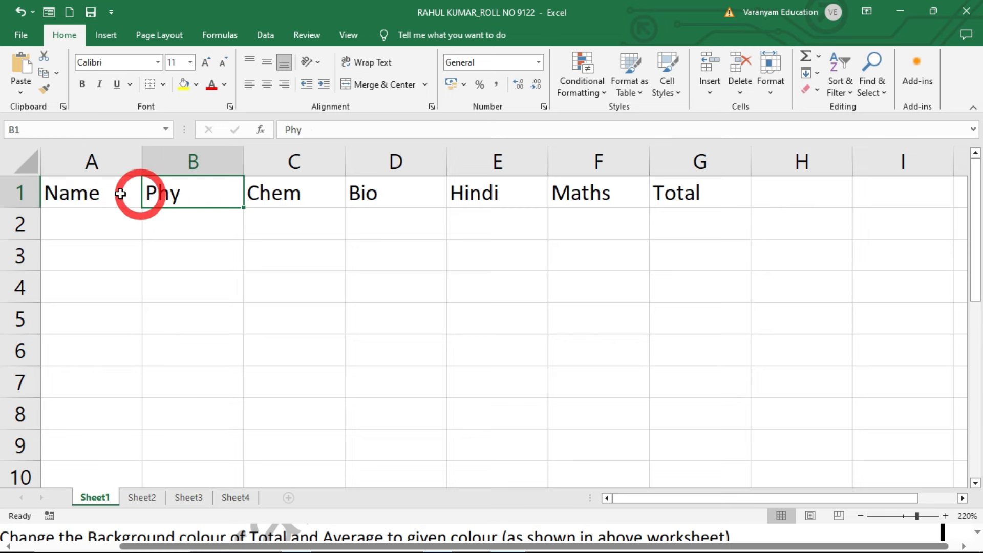
pyautogui.click(97, 194)
pyautogui.press('Tab')
pyautogui.press('Tab')
pyautogui.press('Tab')
pyautogui.press('Tab')
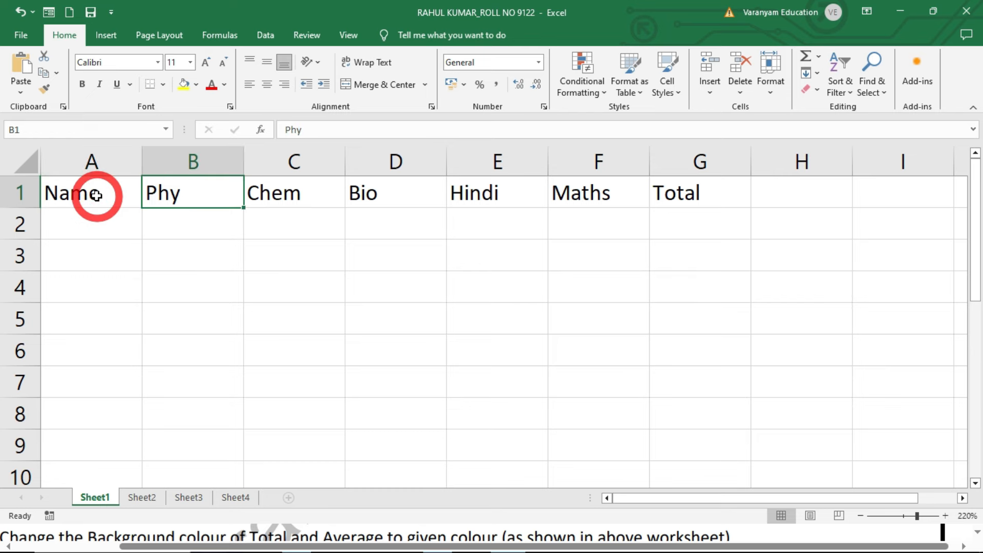
pyautogui.press('Tab')
pyautogui.press('Tab')
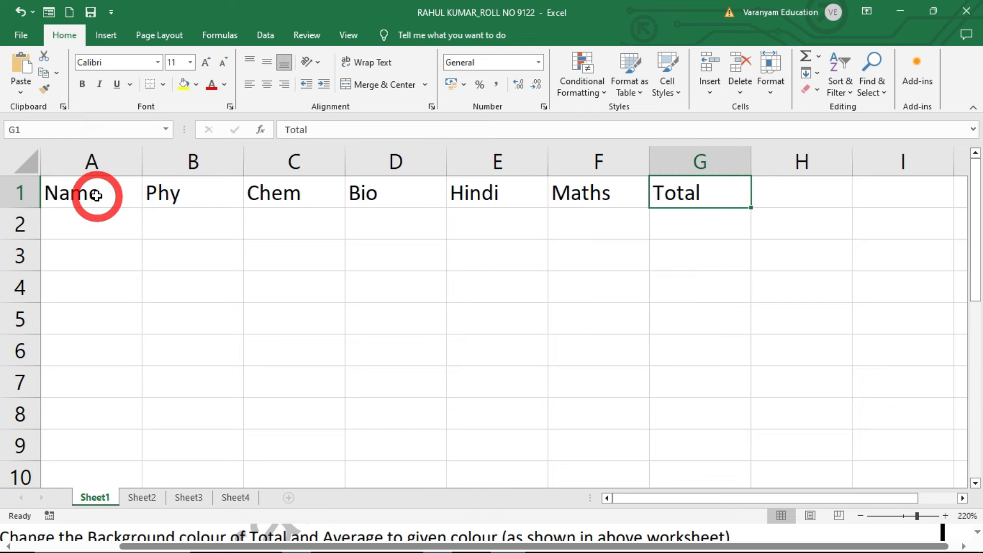
# Step: Enter the first student's name in A2, with marks of 32 for Phy in B2 and 44 for Chem in C2
pyautogui.press('Return')
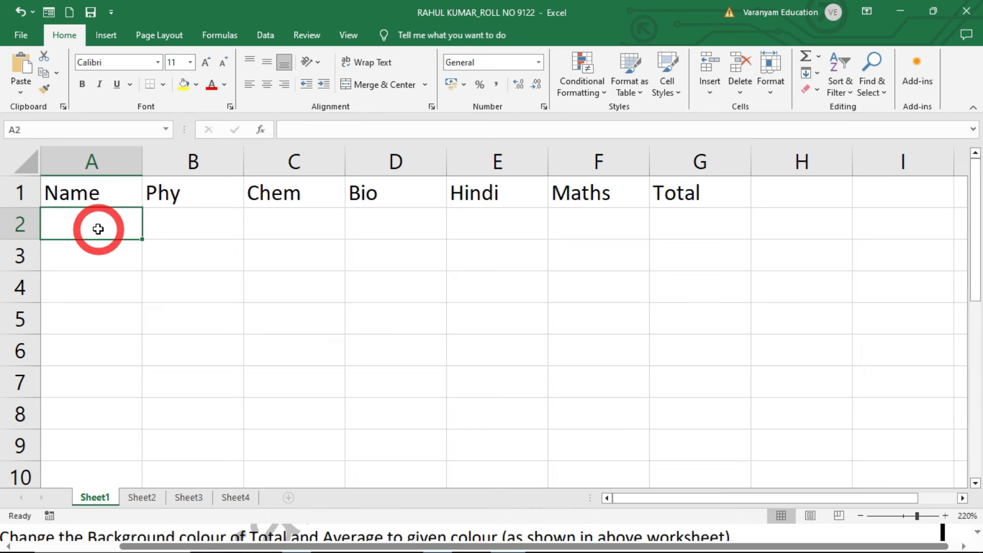
pyautogui.write('rahul')
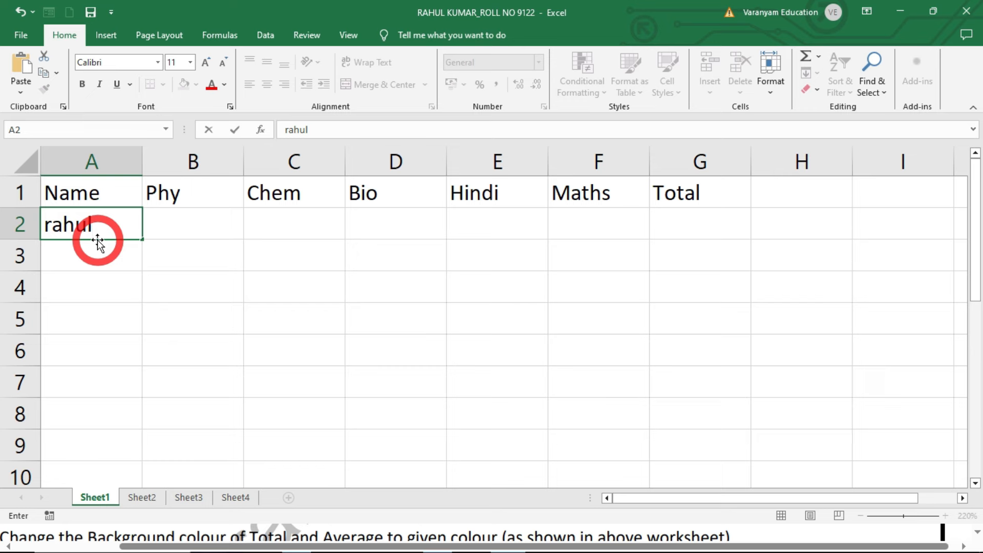
pyautogui.press('Tab')
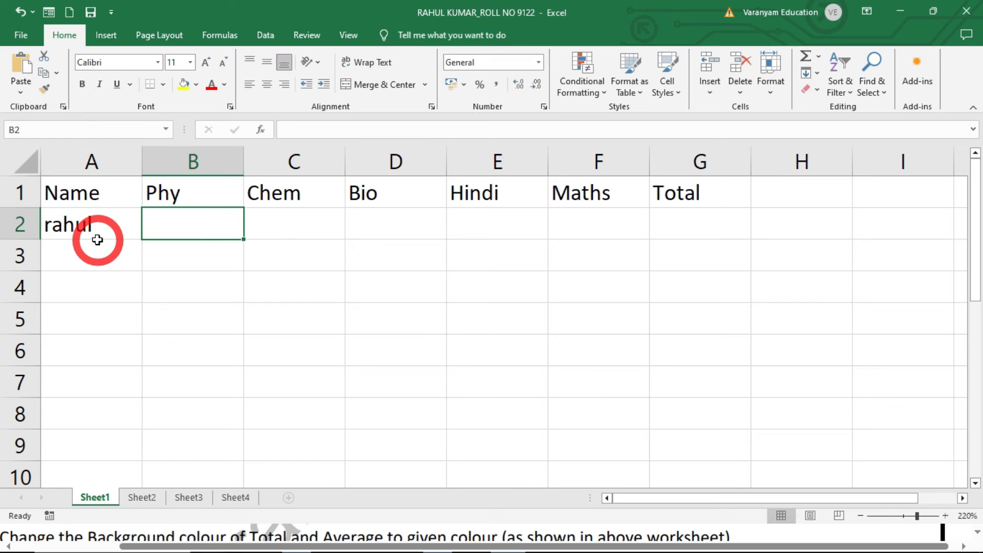
pyautogui.write('32')
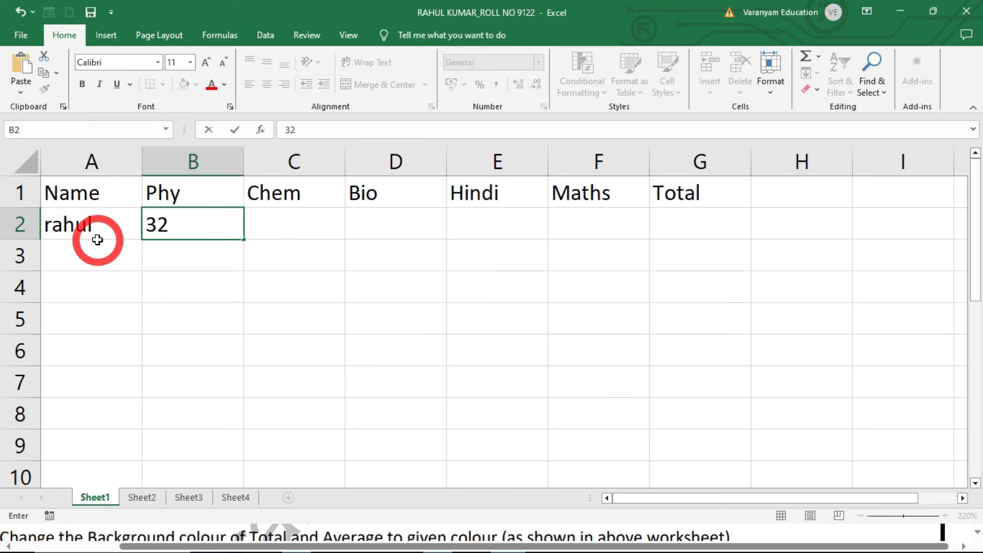
pyautogui.press('Tab')
pyautogui.write('44')
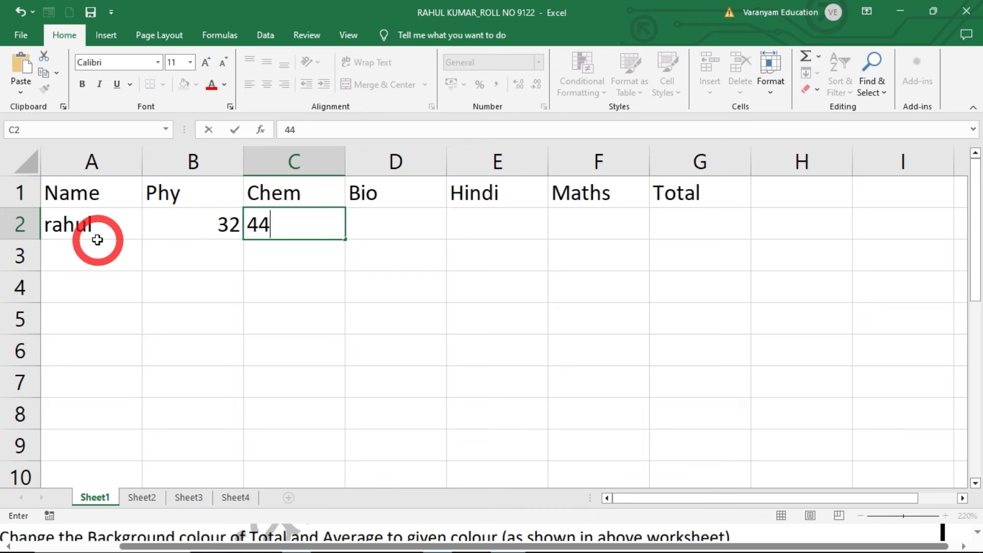
# Step: Complete the first student's marks with Bio 35, Hindi 45 and Maths 38 in D2:F2
pyautogui.press('Tab')
pyautogui.write('35')
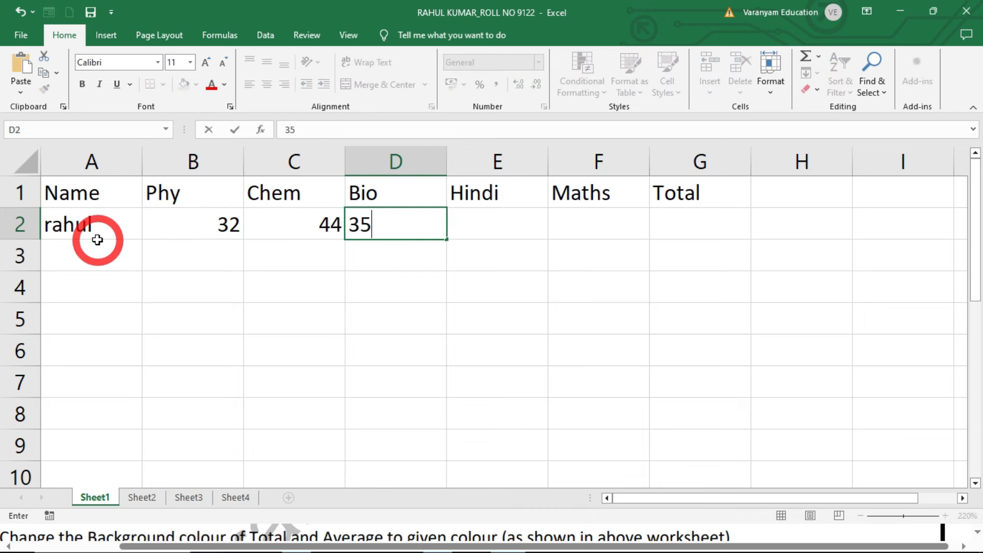
pyautogui.press('Tab')
pyautogui.write('45')
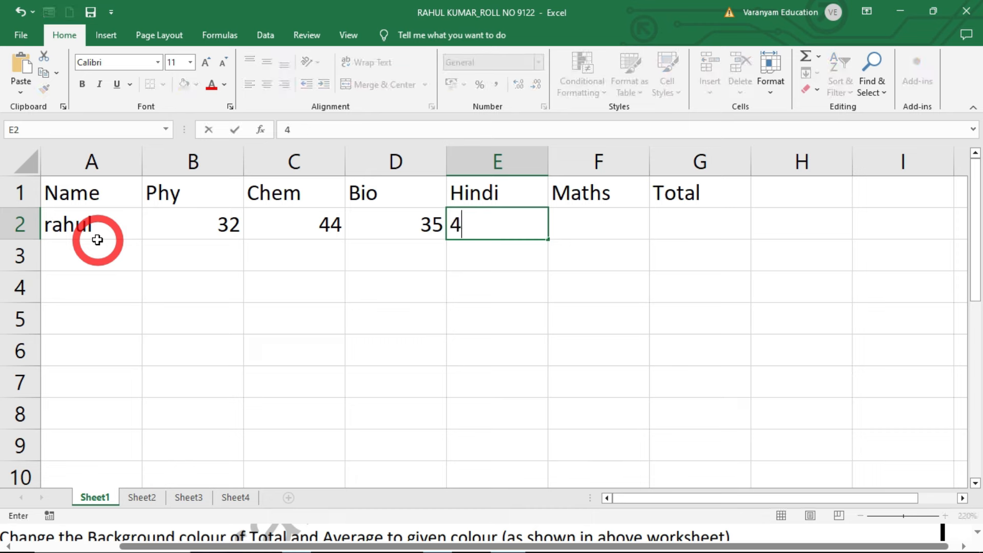
pyautogui.press('Tab')
pyautogui.write('38')
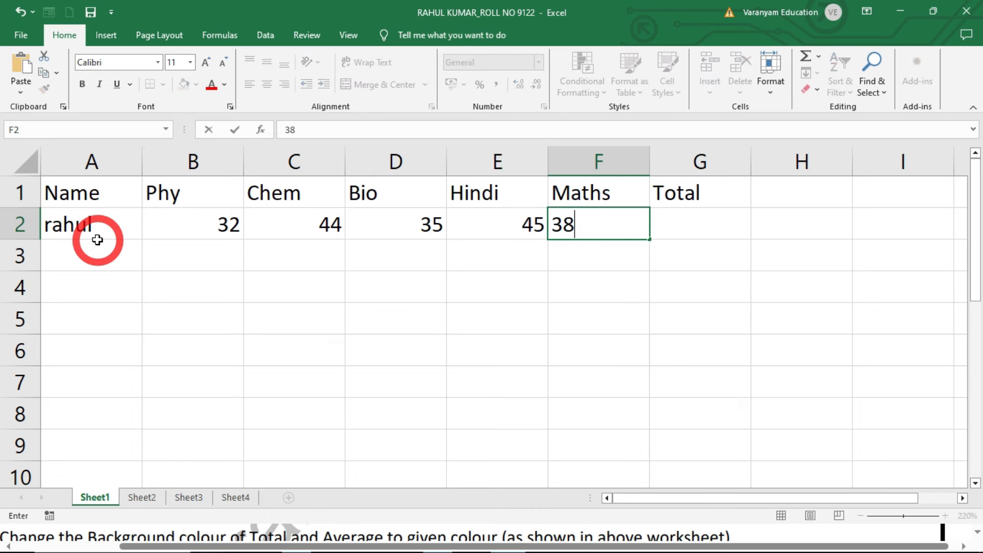
pyautogui.press('Tab')
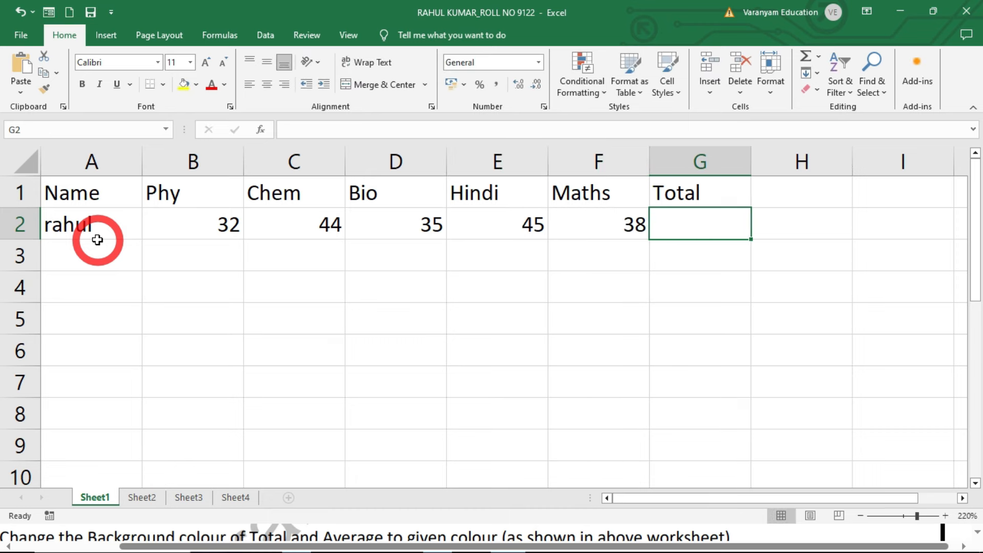
pyautogui.press('Down')
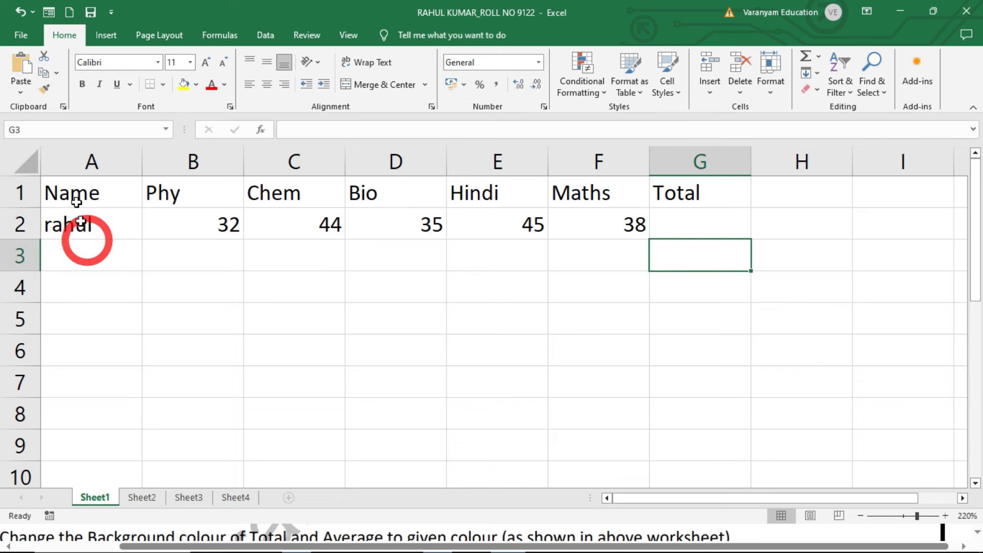
pyautogui.click(110, 223)
pyautogui.press('Right')
pyautogui.press('Right')
pyautogui.press('Right')
pyautogui.press('Tab')
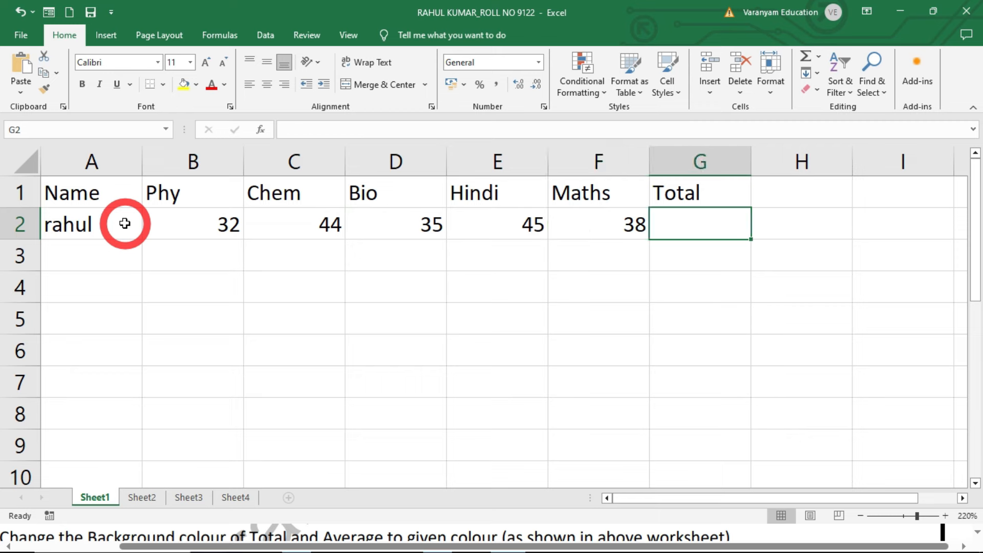
pyautogui.press('Return')
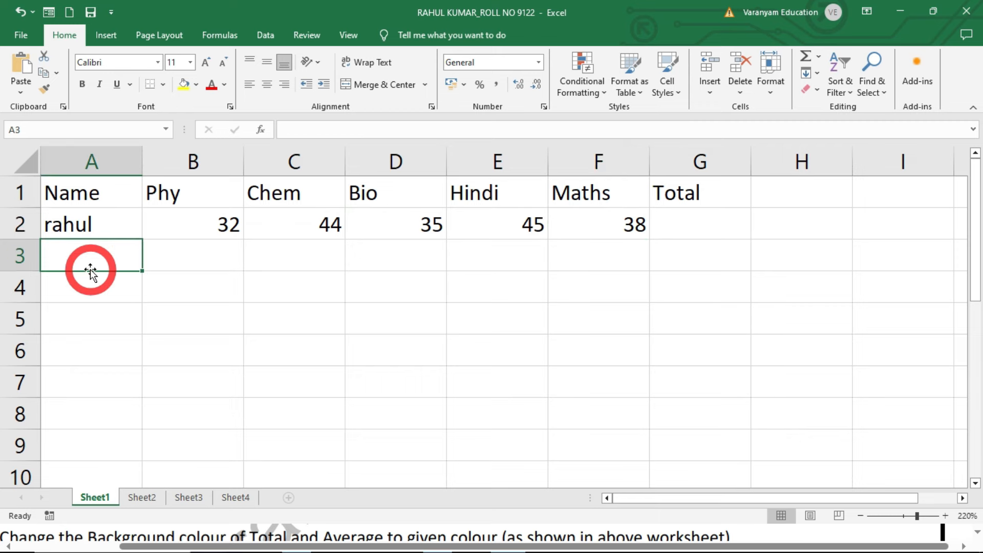
pyautogui.moveTo(66, 230); pyautogui.dragTo(711, 213)
pyautogui.click(716, 213)
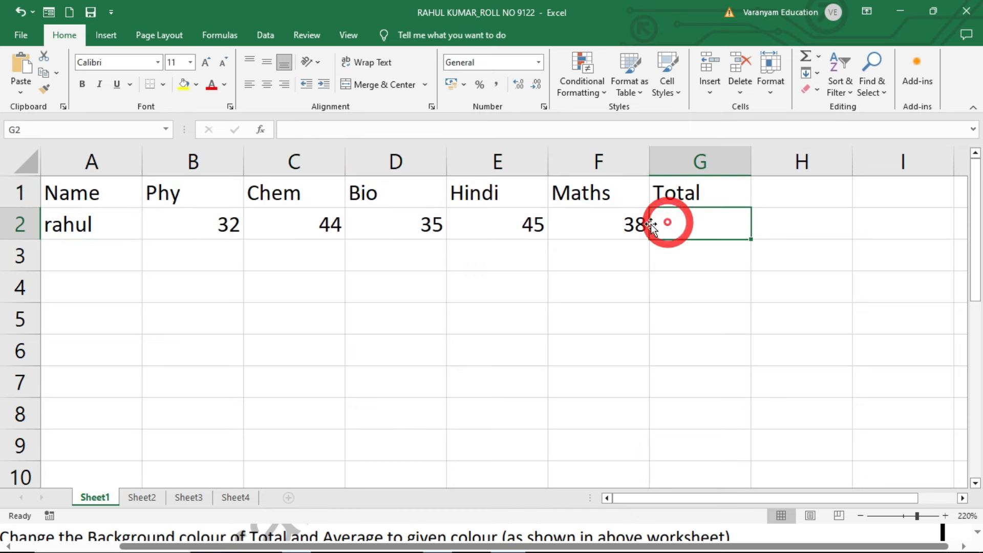
pyautogui.click(81, 253)
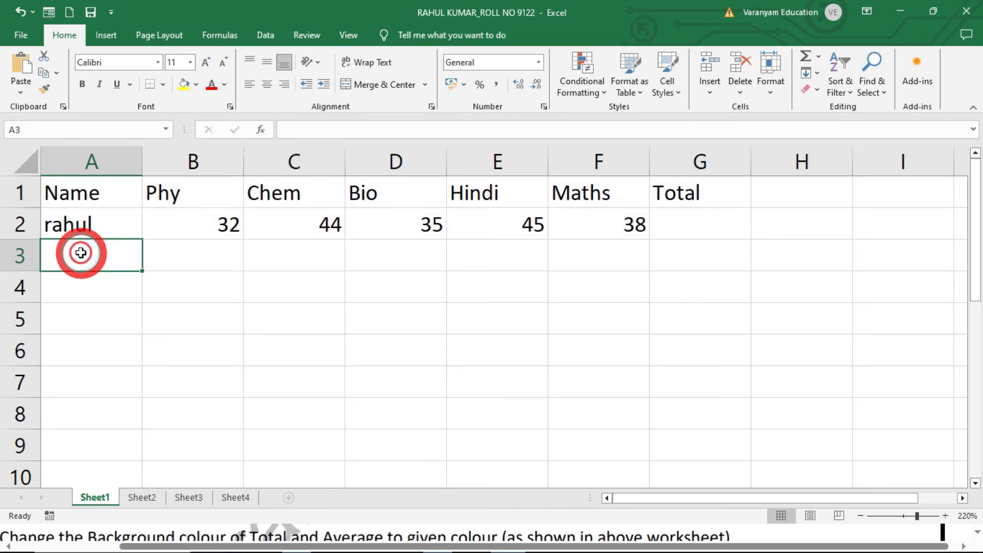
pyautogui.click(78, 224)
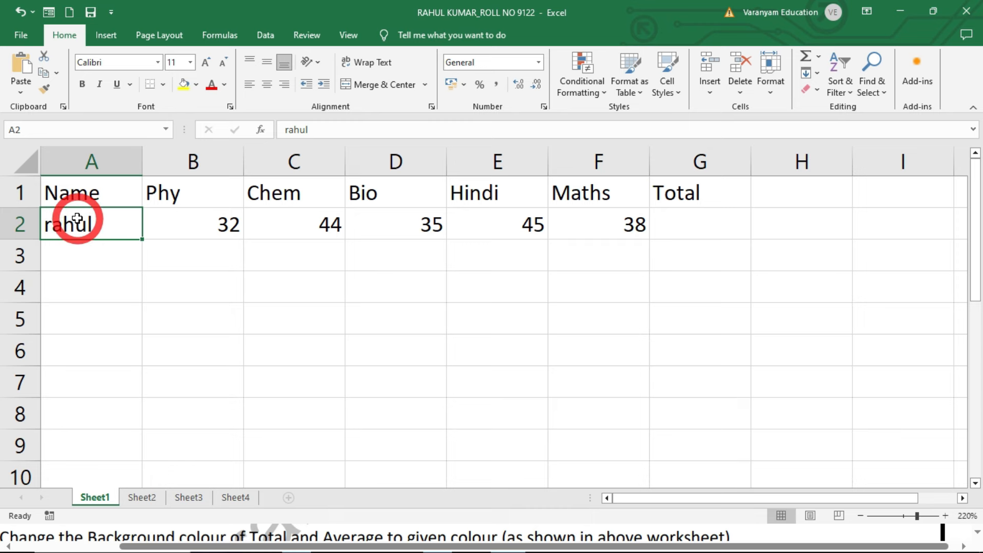
pyautogui.press('Right')
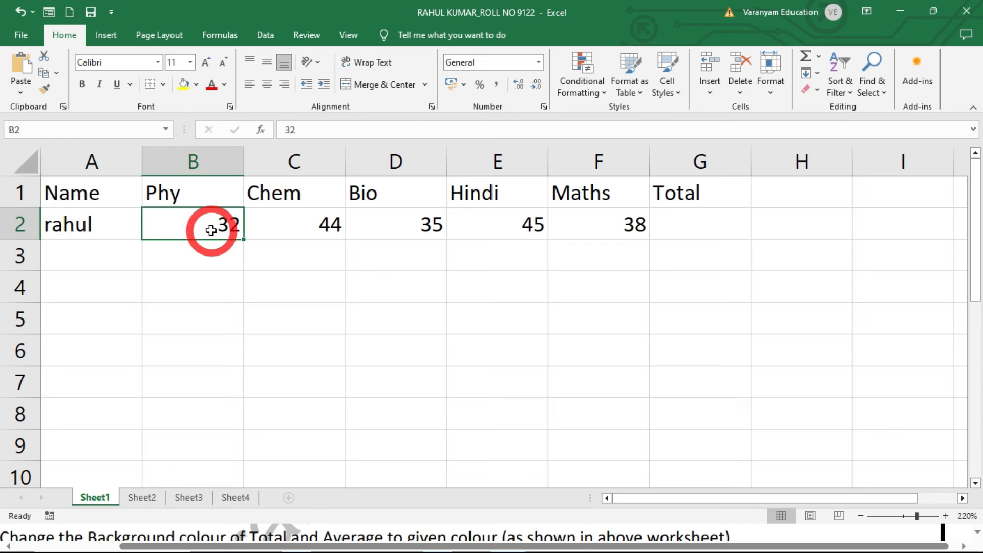
pyautogui.press('Right')
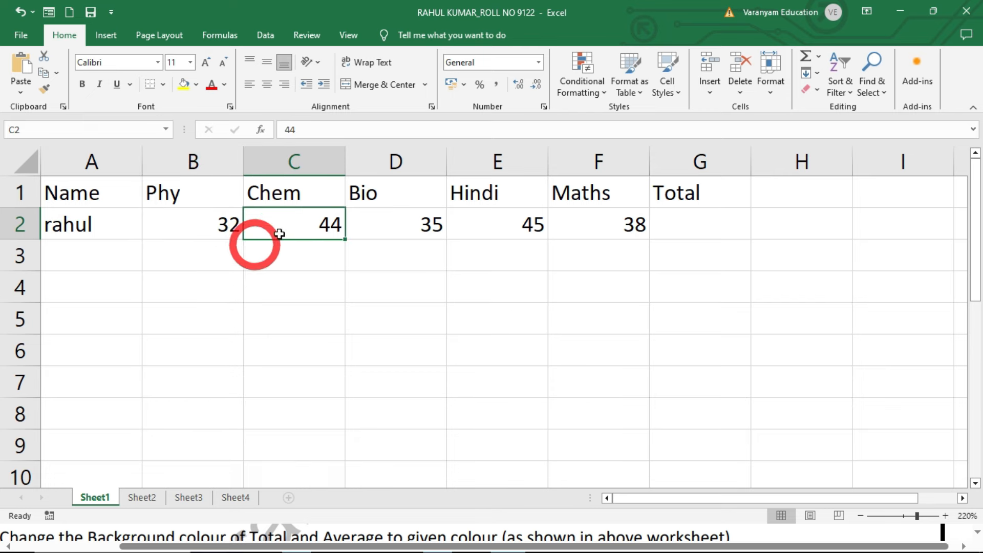
pyautogui.press('Right')
pyautogui.press('Right')
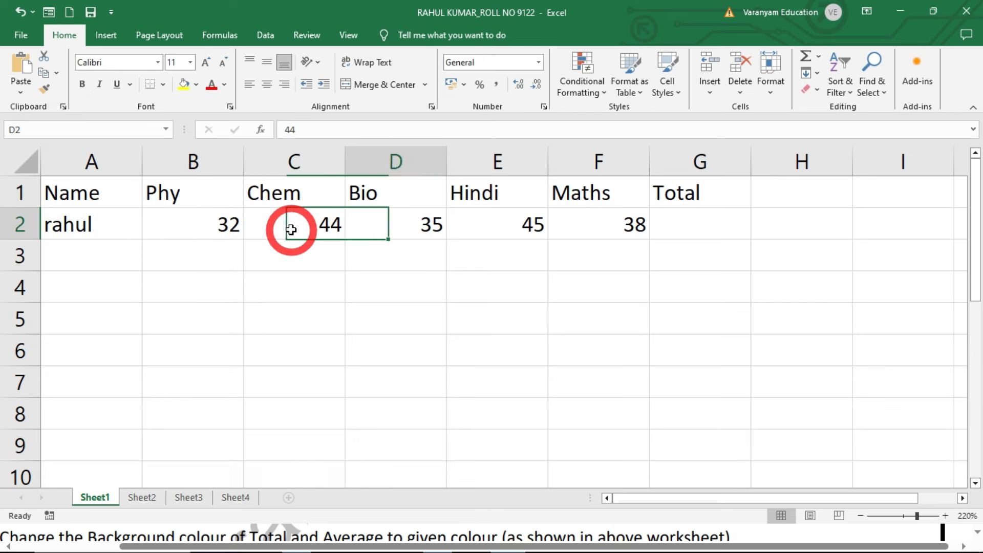
pyautogui.press('Right')
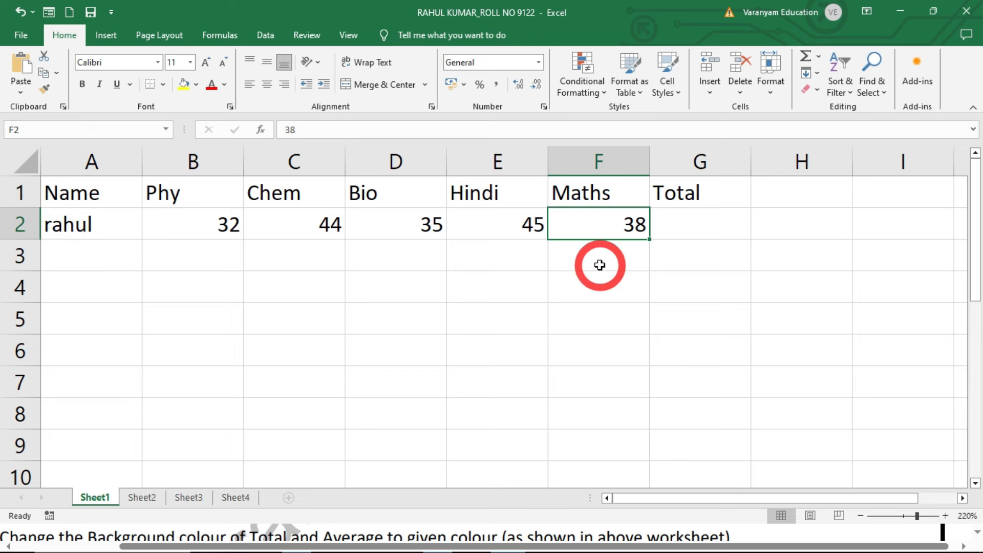
# Step: Enter the second student's full name in A3 with its spelling corrected
pyautogui.click(90, 265)
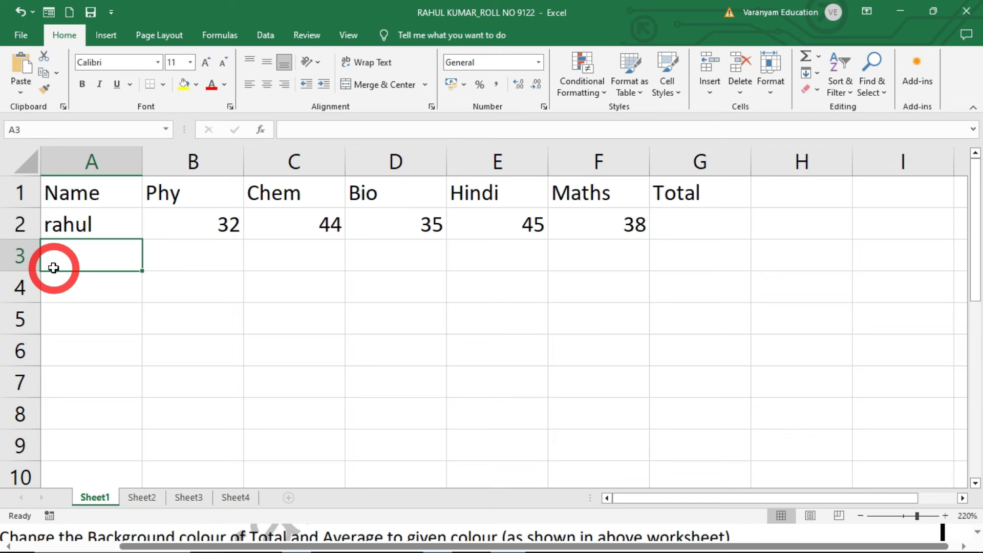
pyautogui.write('Ra')
pyautogui.press('BackSpace')
pyautogui.press('BackSpace')
pyautogui.write('hot')
pyautogui.press('BackSpace')
pyautogui.press('BackSpace')
pyautogui.press('BackSpace')
pyautogui.write('o')
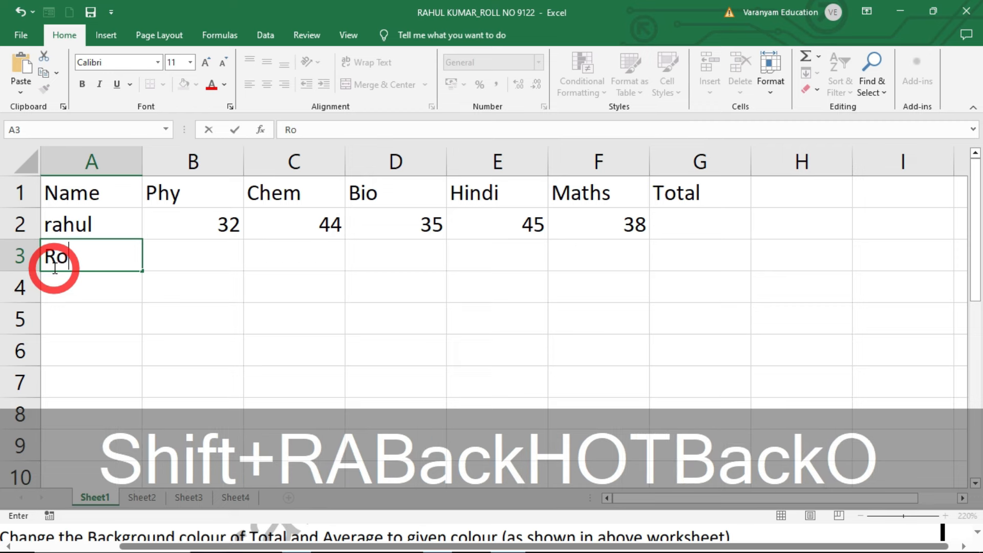
pyautogui.write('hit Prkash')
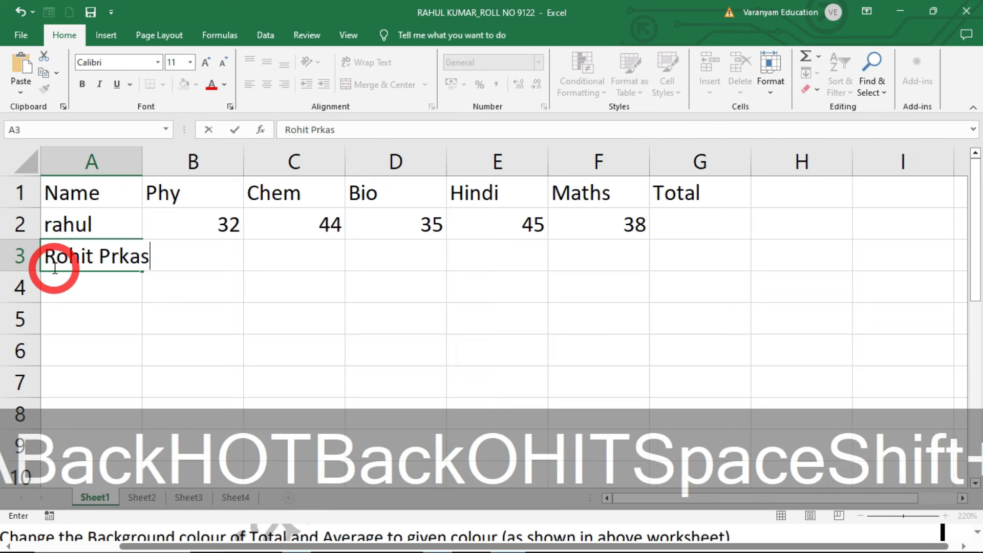
pyautogui.press('BackSpace')
pyautogui.press('BackSpace')
pyautogui.press('BackSpace')
pyautogui.press('BackSpace')
pyautogui.write('ak')
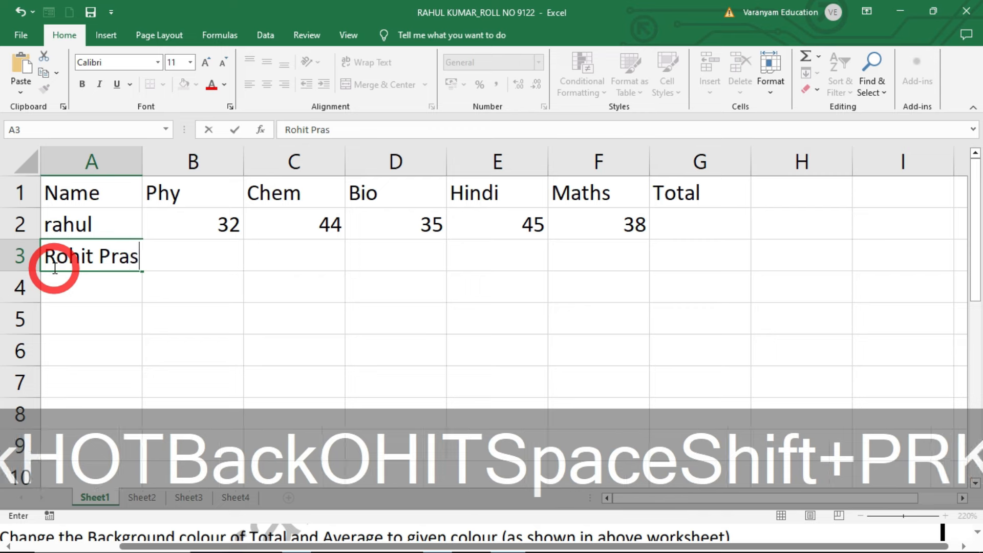
pyautogui.write('as')
pyautogui.press('Return')
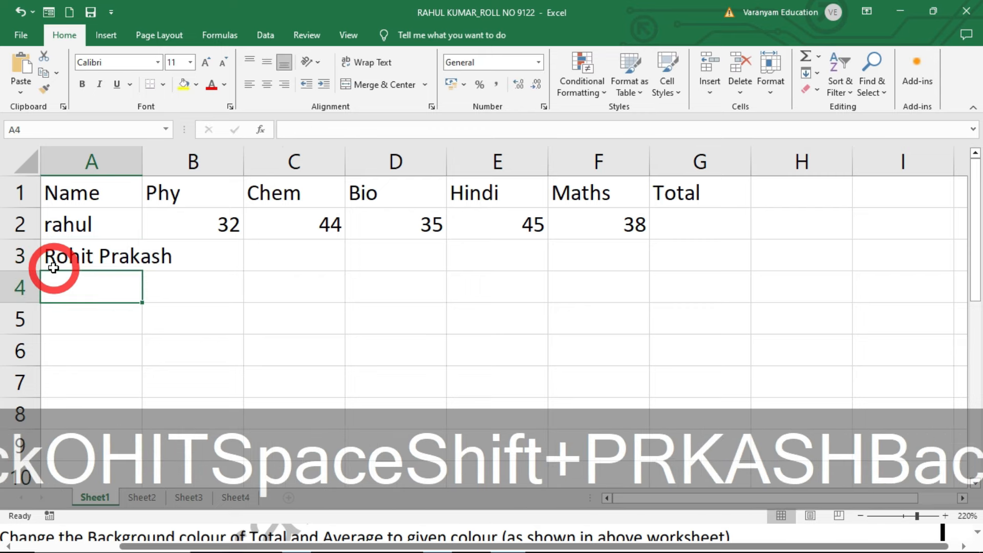
# Step: Enter 43 as the second student's Phy mark in B3
pyautogui.moveTo(95, 191); pyautogui.dragTo(94, 286)
pyautogui.click(161, 259)
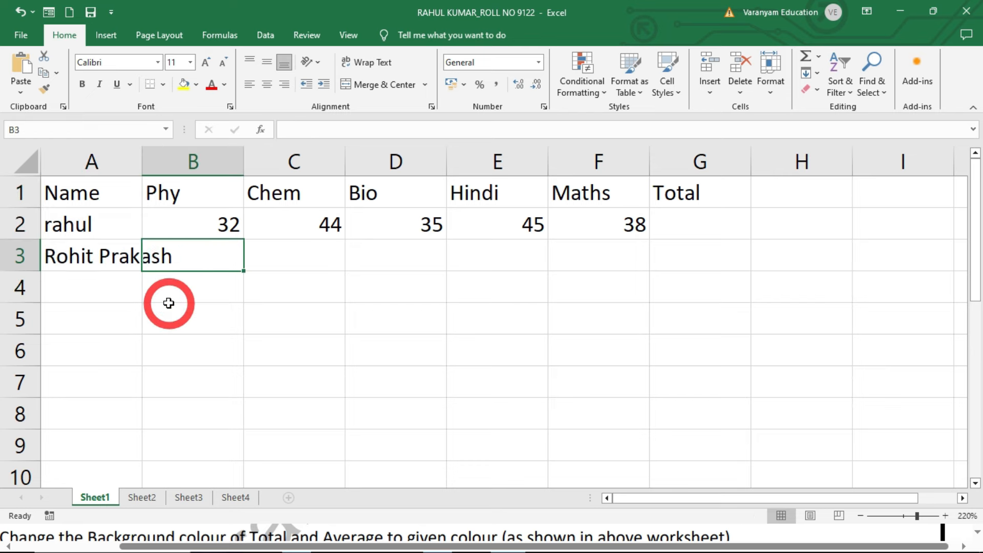
pyautogui.write('43')
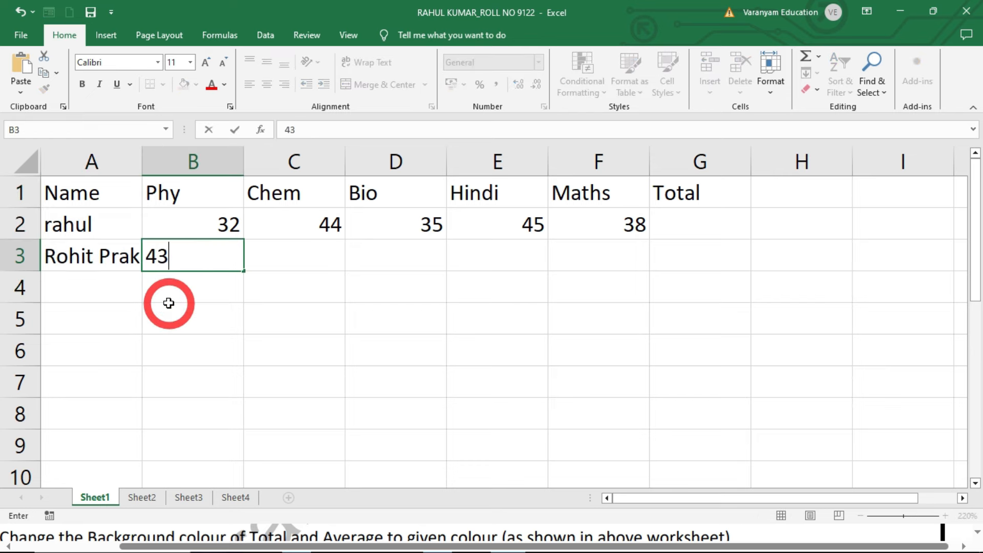
pyautogui.press('Tab')
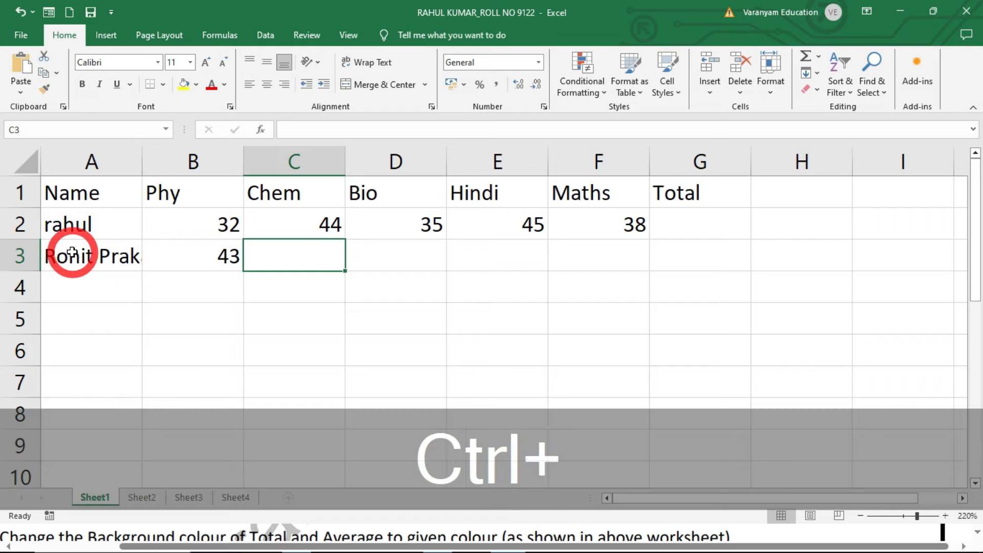
# Step: Widen column A so the second student's full name fits, and increase the height of row 1
pyautogui.hotkey('ctrl', '4')
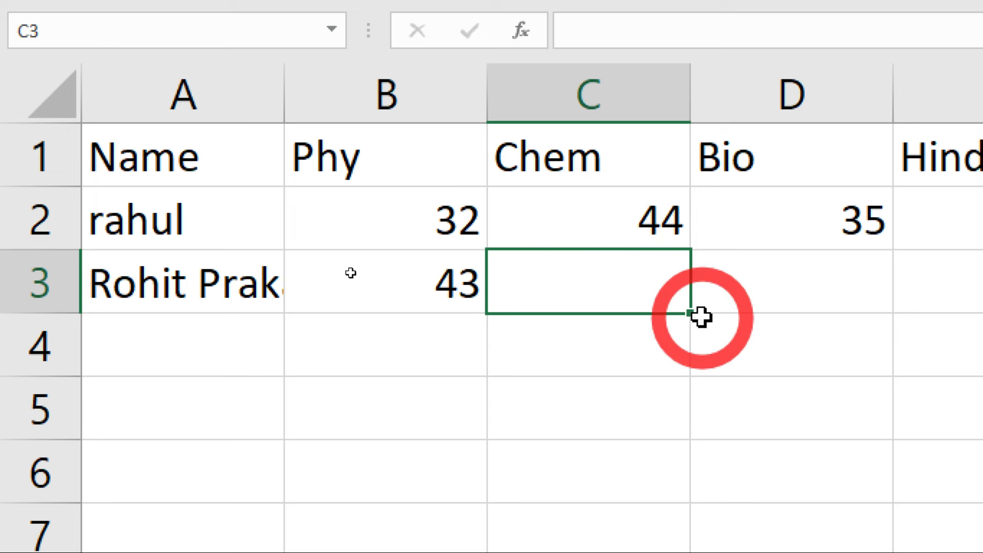
pyautogui.click(391, 292)
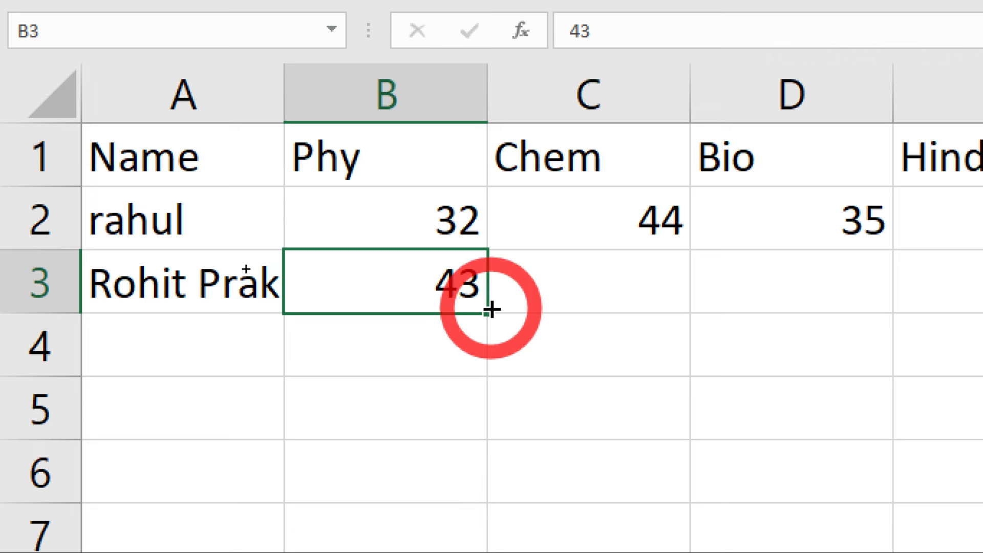
pyautogui.click(226, 172)
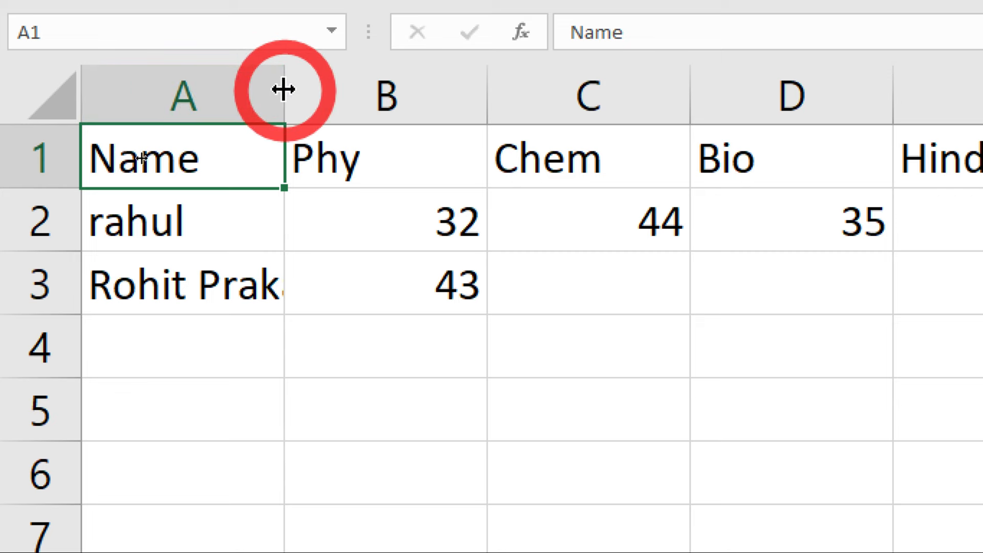
pyautogui.moveTo(283, 89); pyautogui.dragTo(420, 102)
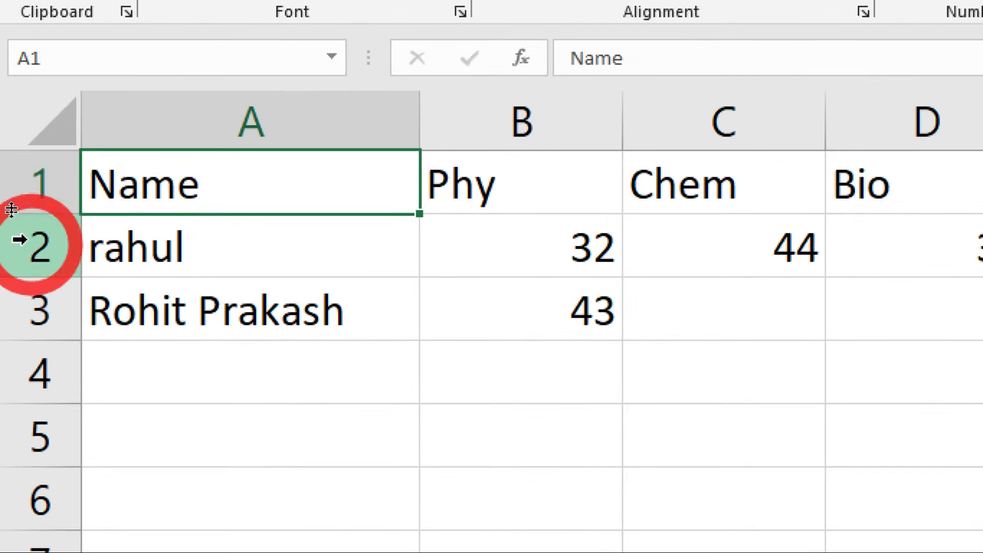
pyautogui.moveTo(53, 214); pyautogui.dragTo(60, 240)
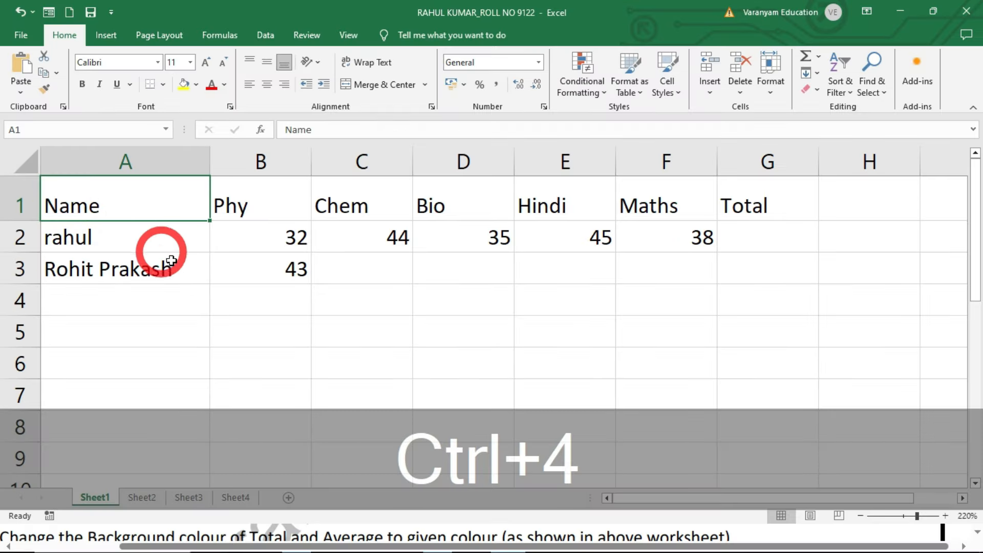
# Step: AutoFit column A to its longest entry and select the range A1:A7
pyautogui.click(423, 383)
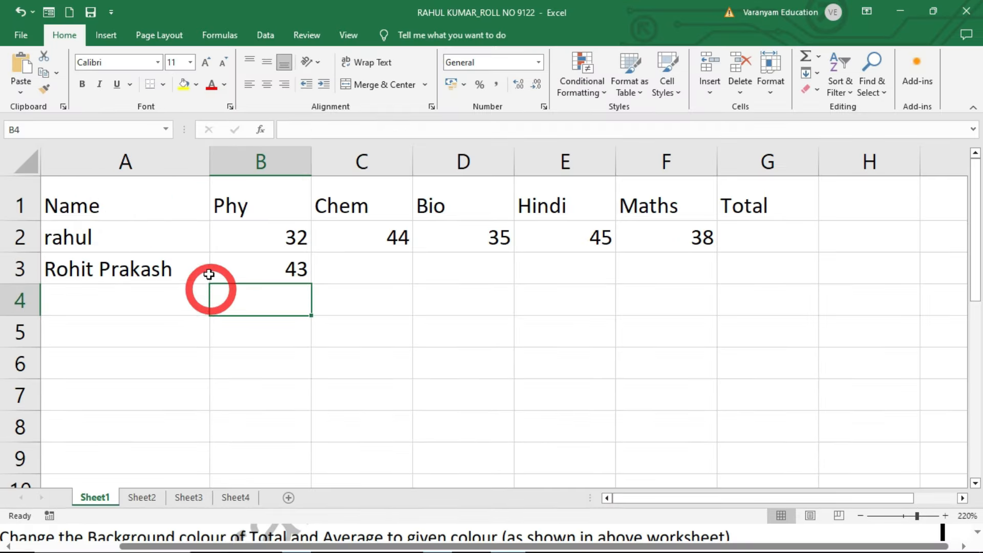
pyautogui.doubleClick(206, 165)
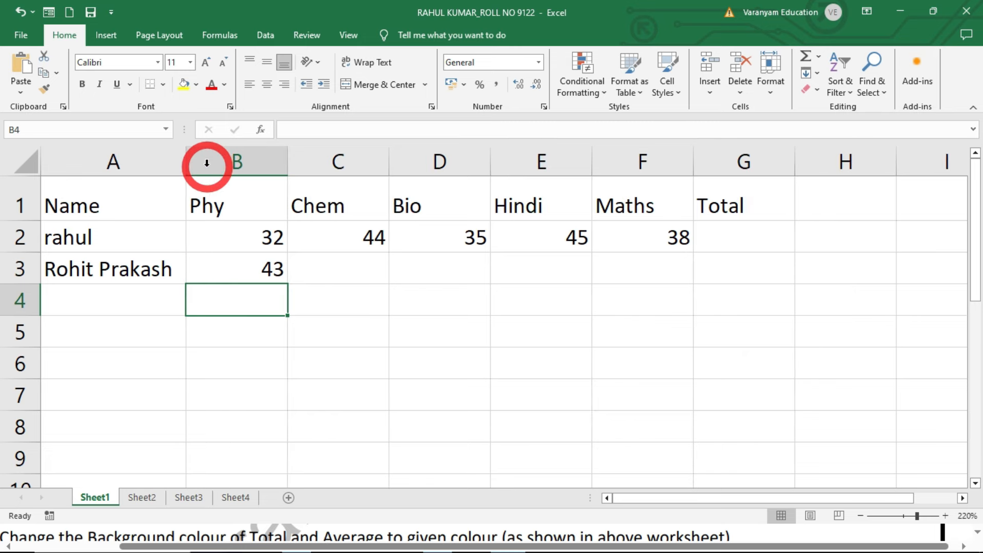
pyautogui.moveTo(142, 186); pyautogui.dragTo(128, 397)
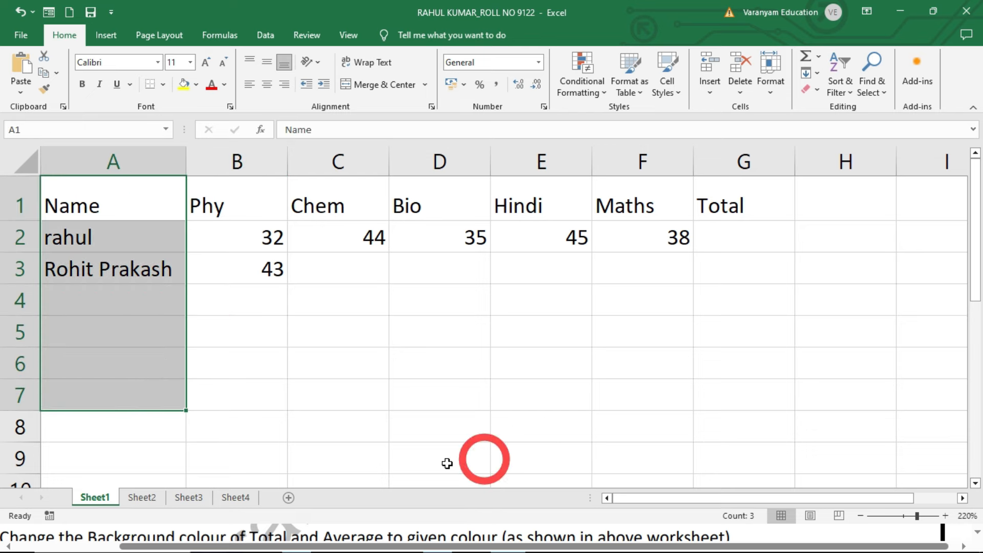
# Step: Enter Monday in cell A1 of Sheet2
pyautogui.click(141, 498)
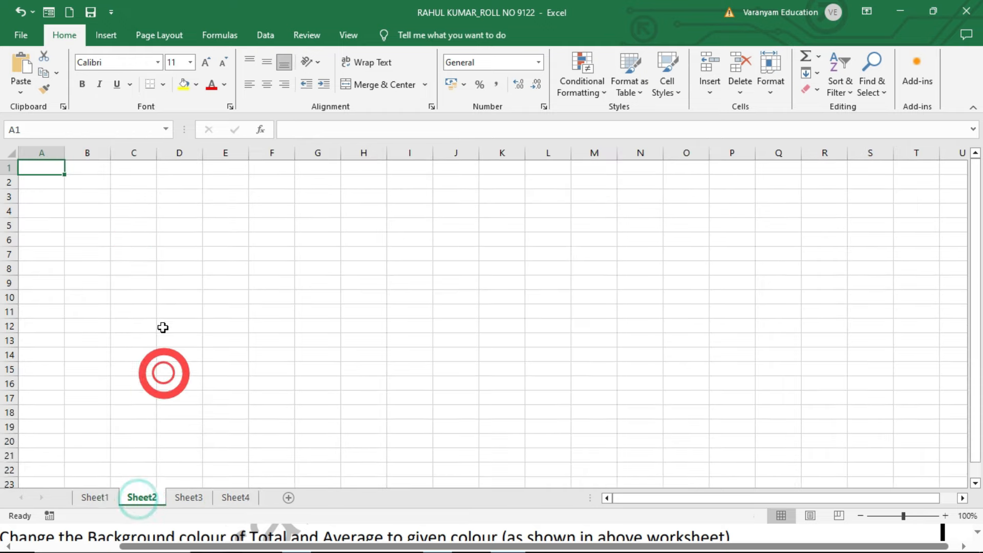
pyautogui.scroll(7, 131, 234)
pyautogui.scroll(4, 121, 223)
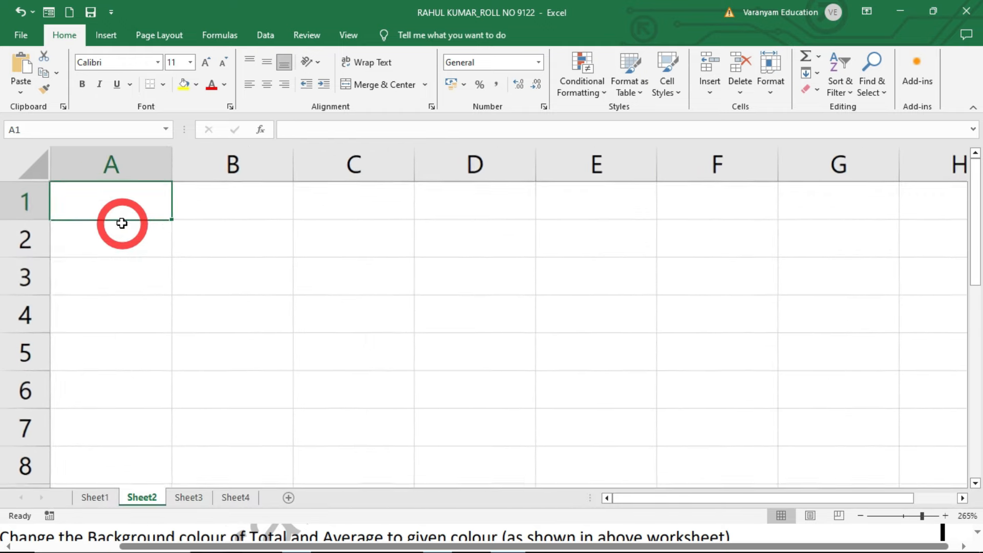
pyautogui.write('mon')
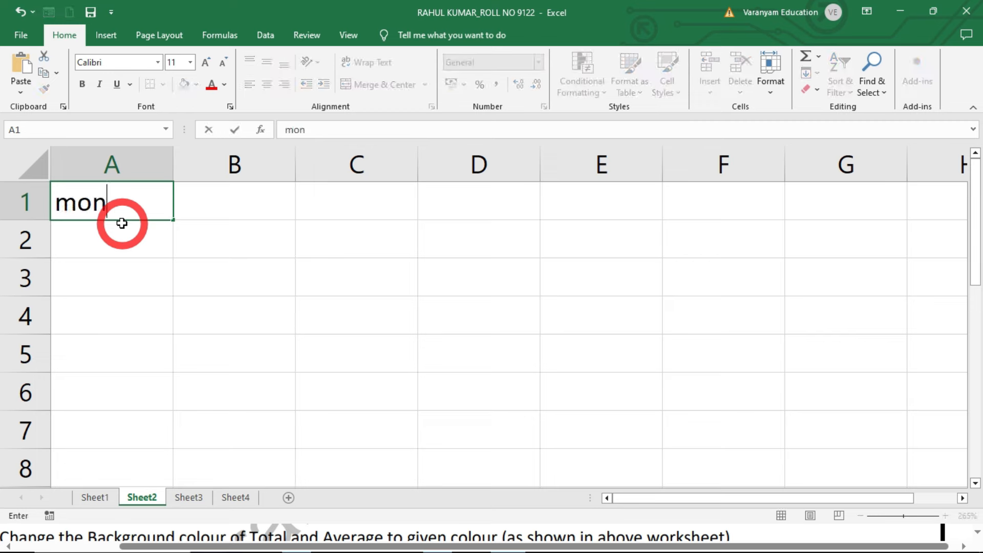
pyautogui.press('Return')
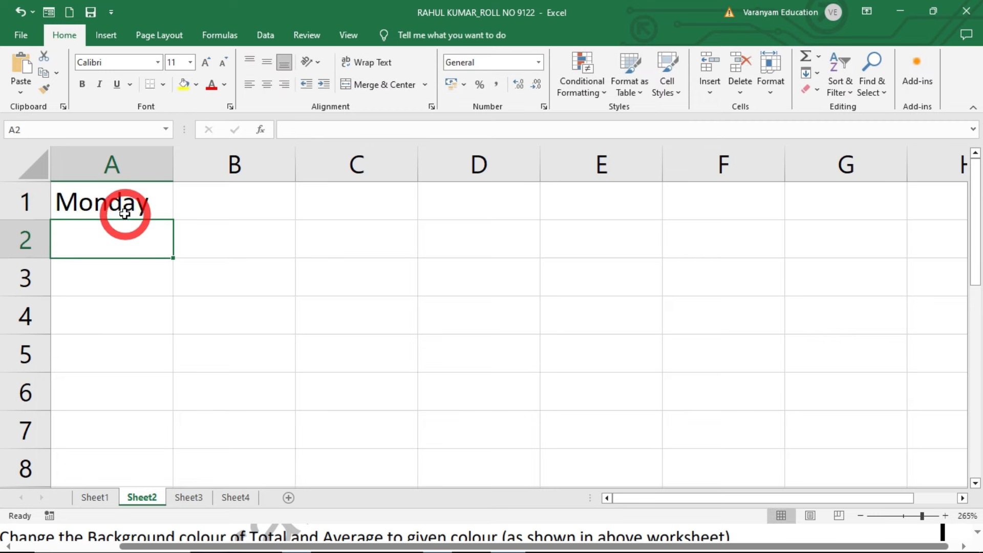
# Step: Fill the weekday series down column A from Monday in A1 through A9
pyautogui.click(131, 209)
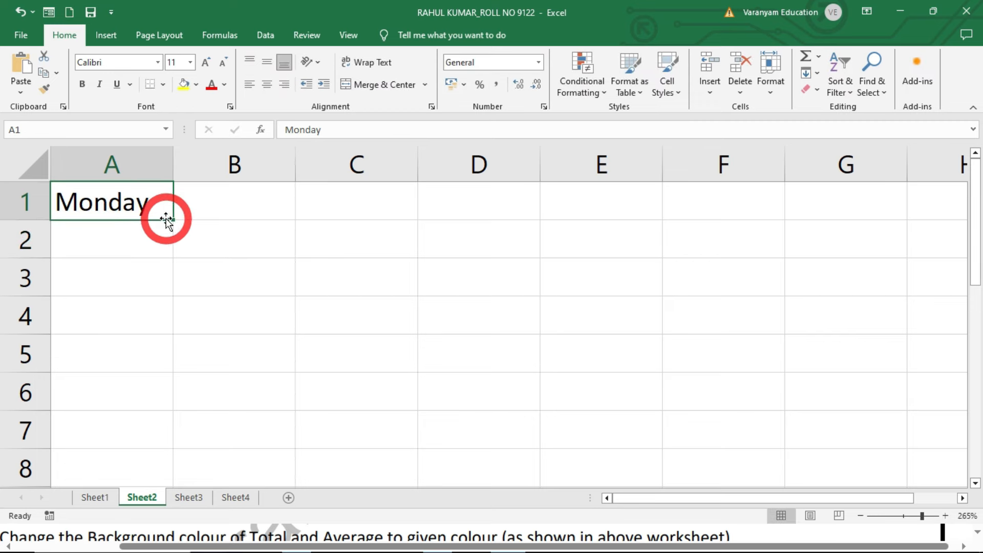
pyautogui.hotkey('ctrl', '4')
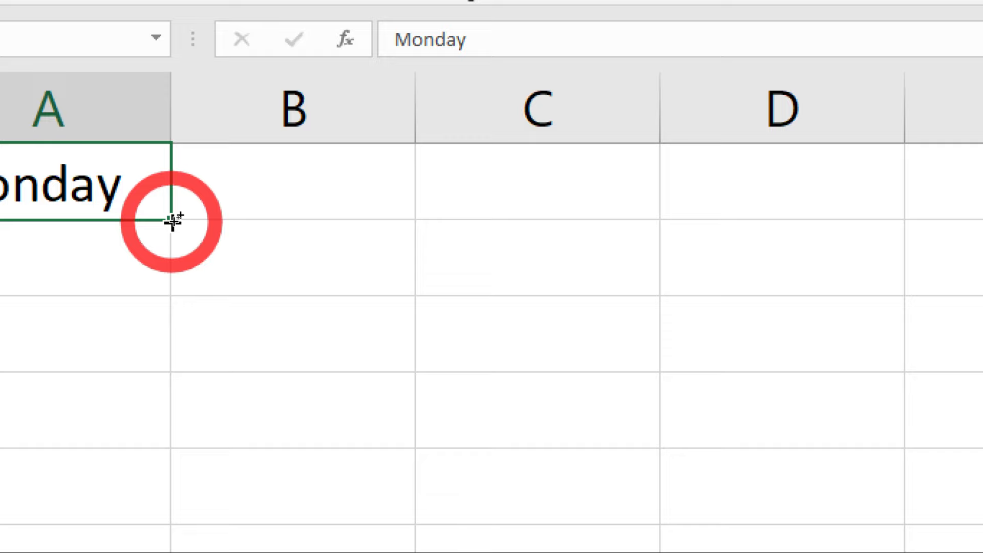
pyautogui.hotkey('ctrl', '4')
pyautogui.moveTo(172, 221); pyautogui.dragTo(159, 467)
pyautogui.scroll(1, 171, 351)
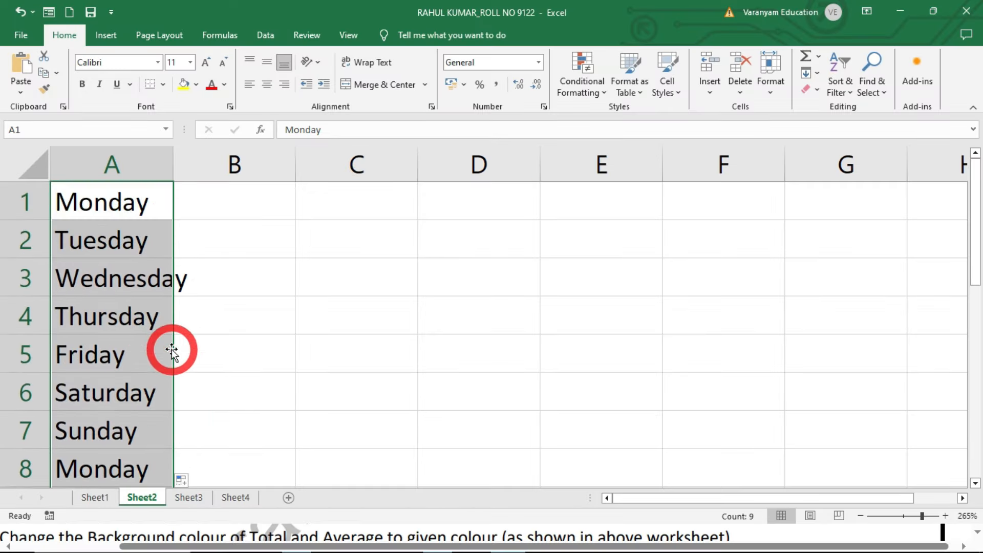
# Step: AutoFit the width of column A to the longest weekday name
pyautogui.scroll(-1, 172, 350)
pyautogui.click(211, 334)
pyautogui.moveTo(102, 198); pyautogui.dragTo(113, 479)
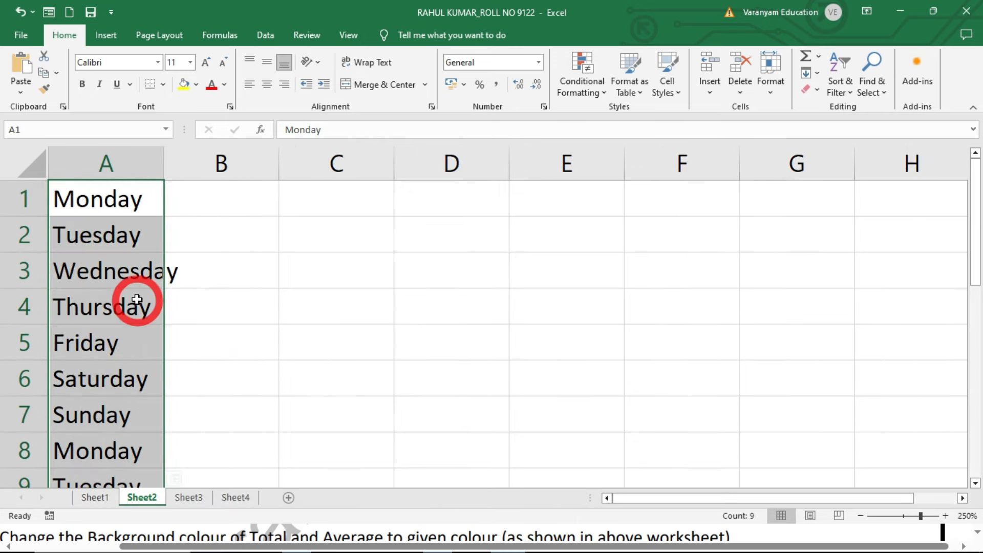
pyautogui.click(87, 197)
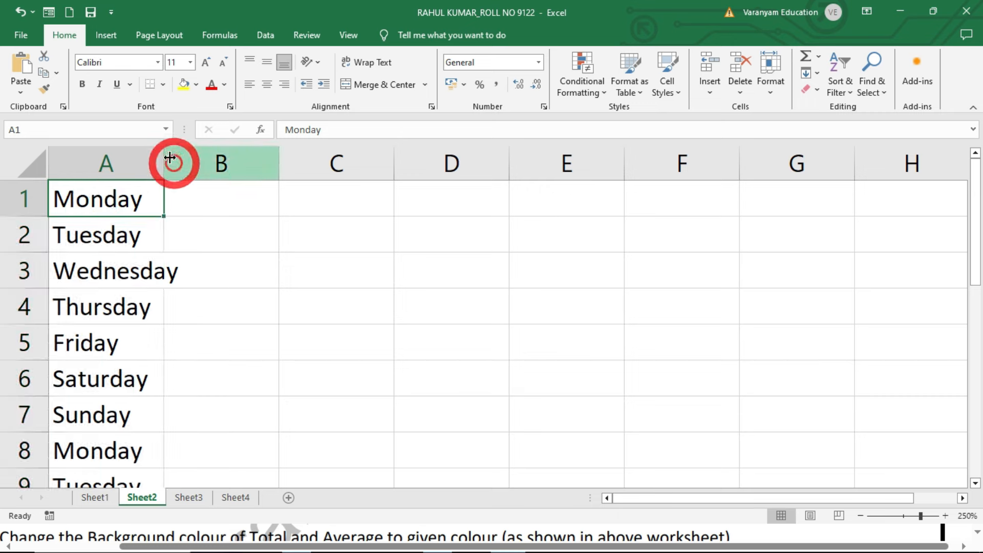
pyautogui.doubleClick(163, 156)
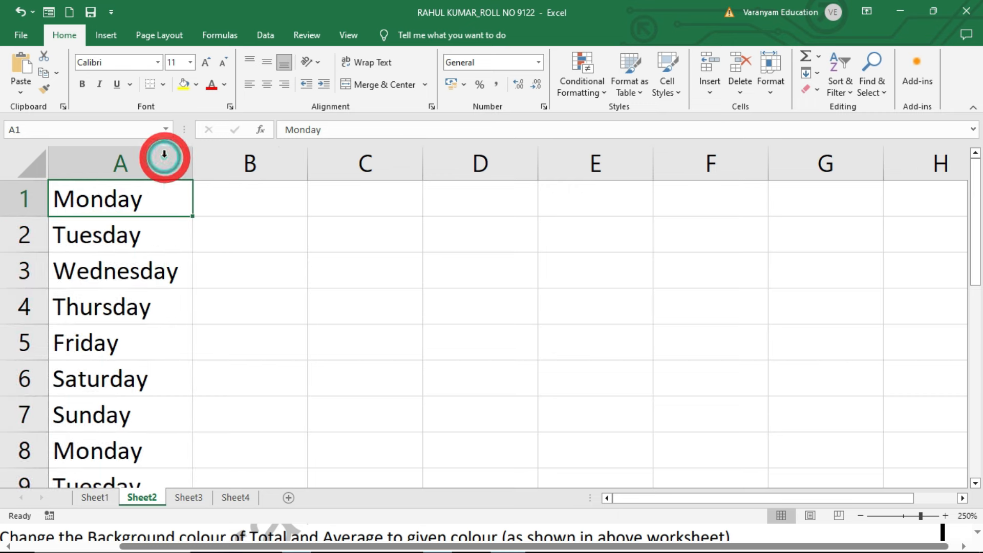
pyautogui.click(159, 271)
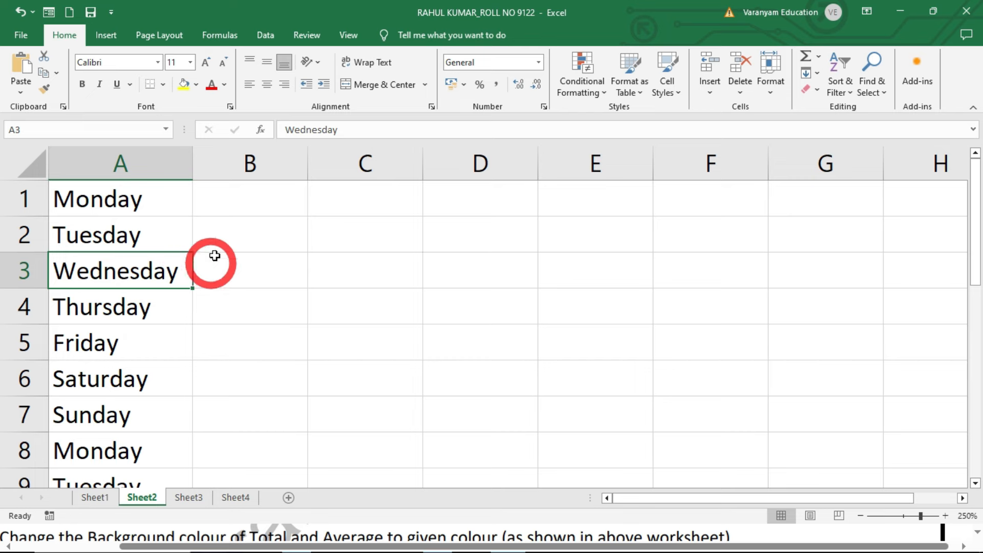
# Step: Enter the numbers 23, 44, 22 and 56 across cells C2 to F2
pyautogui.click(372, 248)
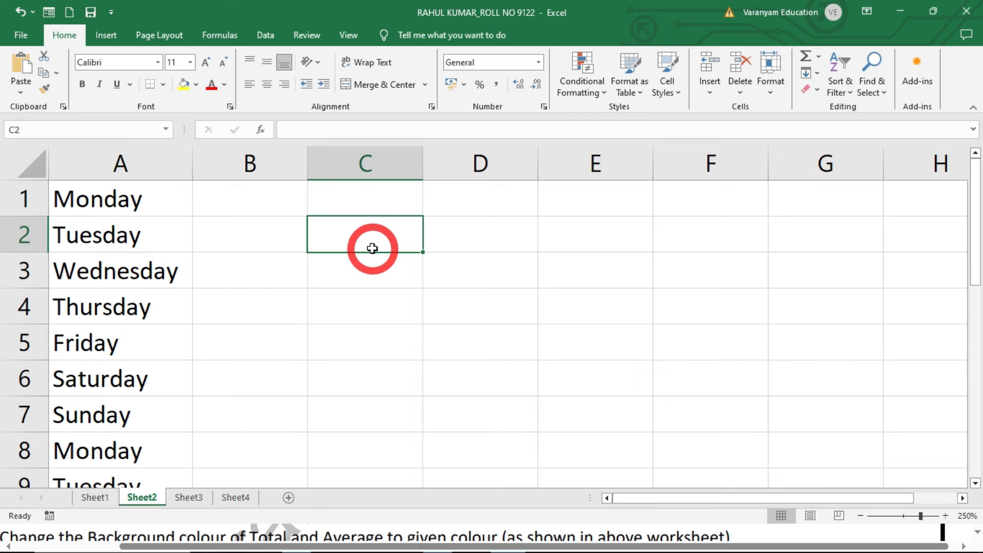
pyautogui.write('23')
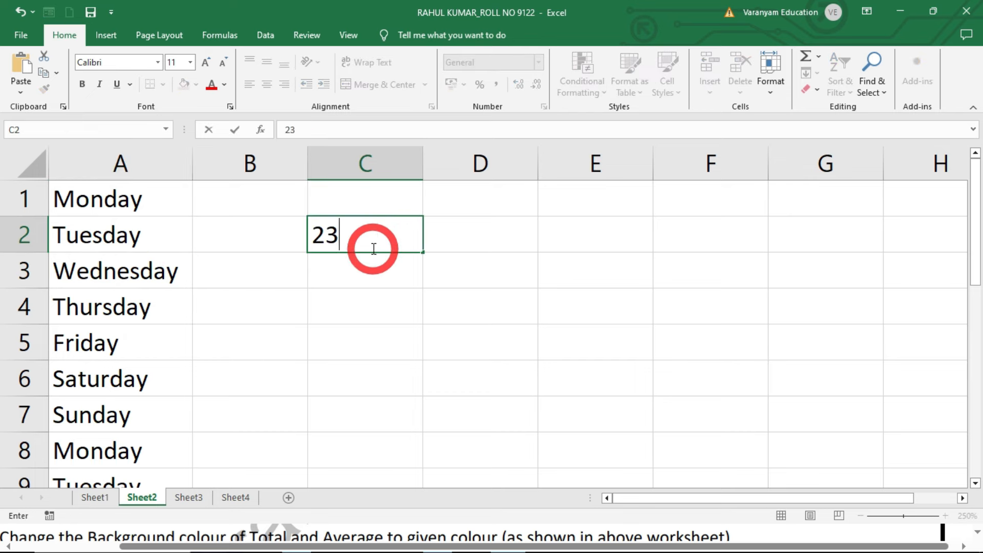
pyautogui.press('Tab')
pyautogui.write('44')
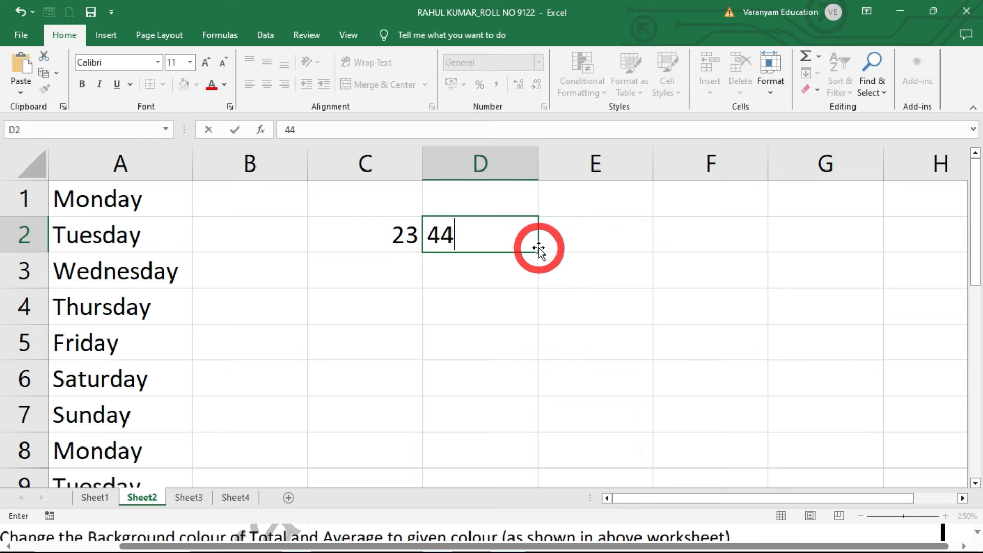
pyautogui.press('Tab')
pyautogui.write('22')
pyautogui.press('Tab')
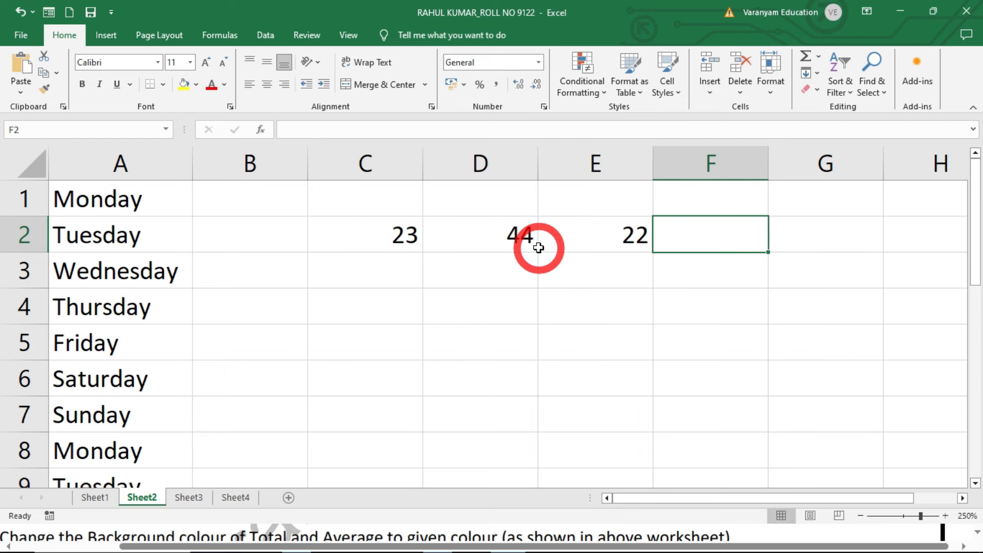
pyautogui.write('56')
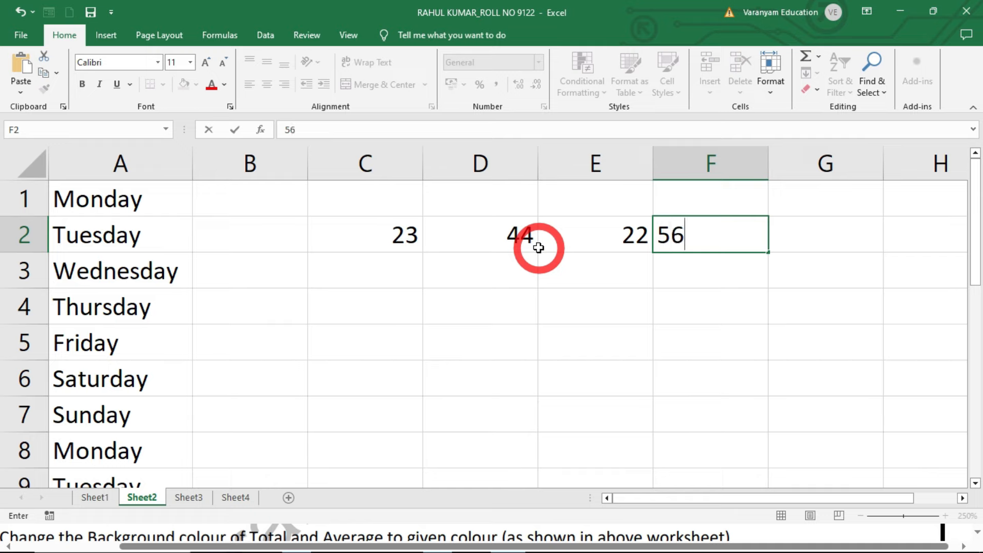
pyautogui.press('Tab')
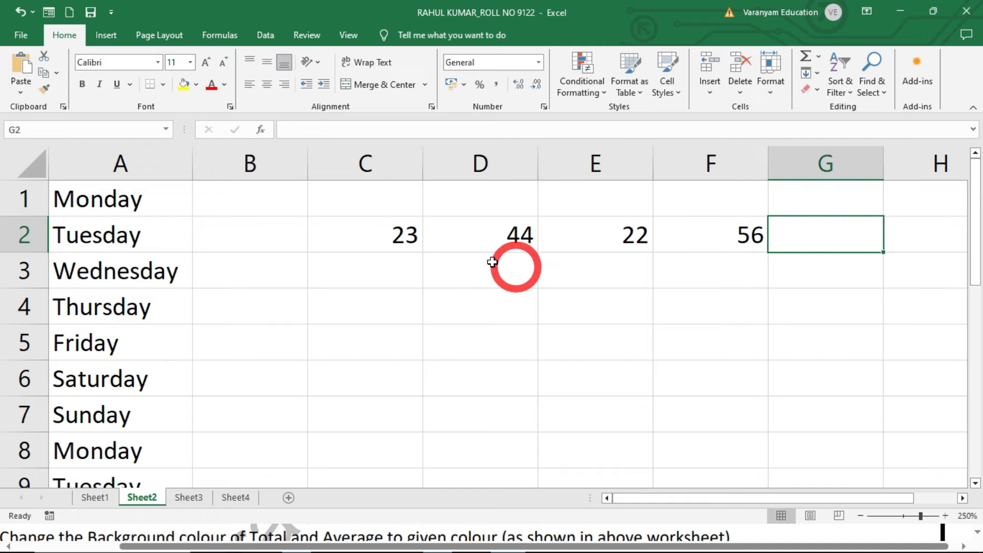
# Step: Enter the text "the" in C3, below the number 23, and select that cell to compare text and number alignment
pyautogui.hotkey('ctrl', '4')
pyautogui.click(391, 235)
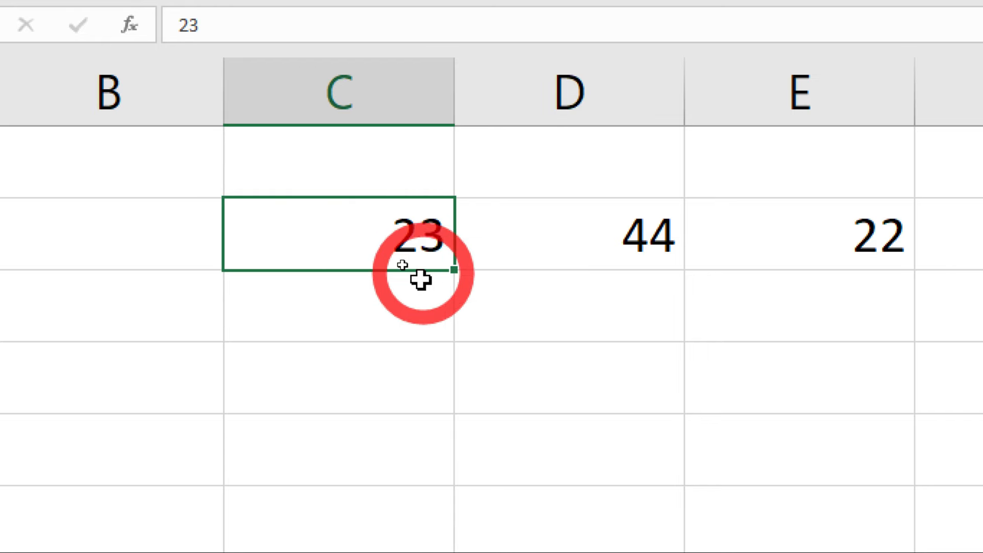
pyautogui.click(408, 296)
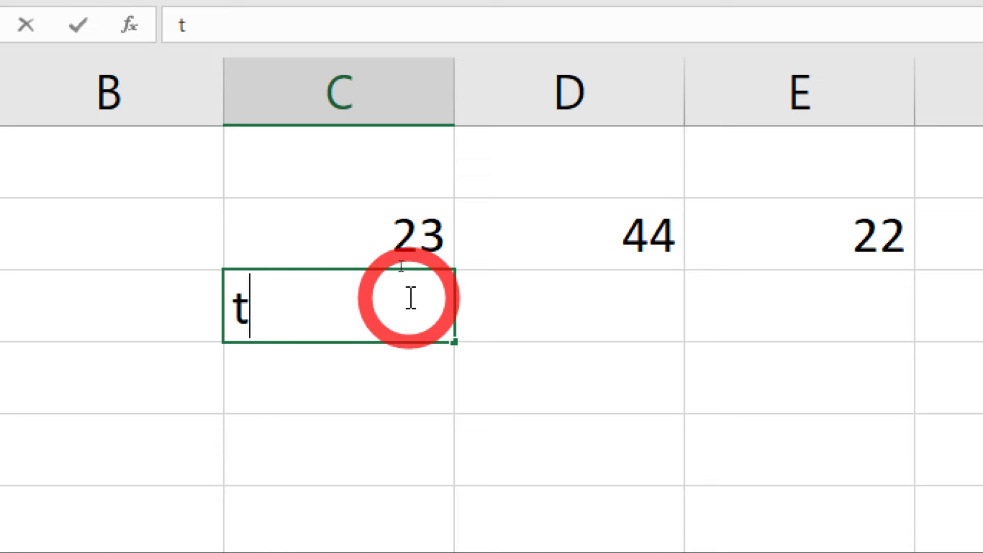
pyautogui.press('Return')
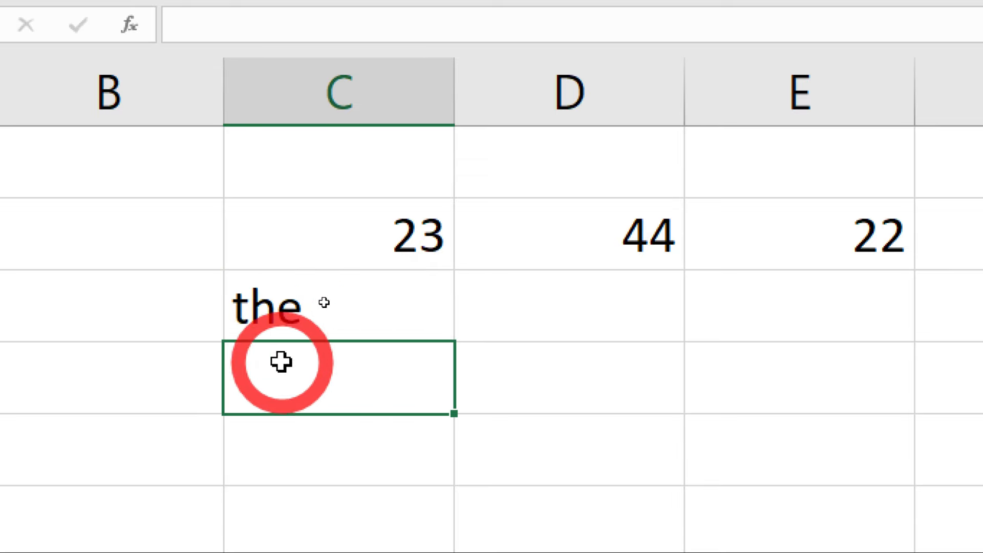
pyautogui.click(244, 316)
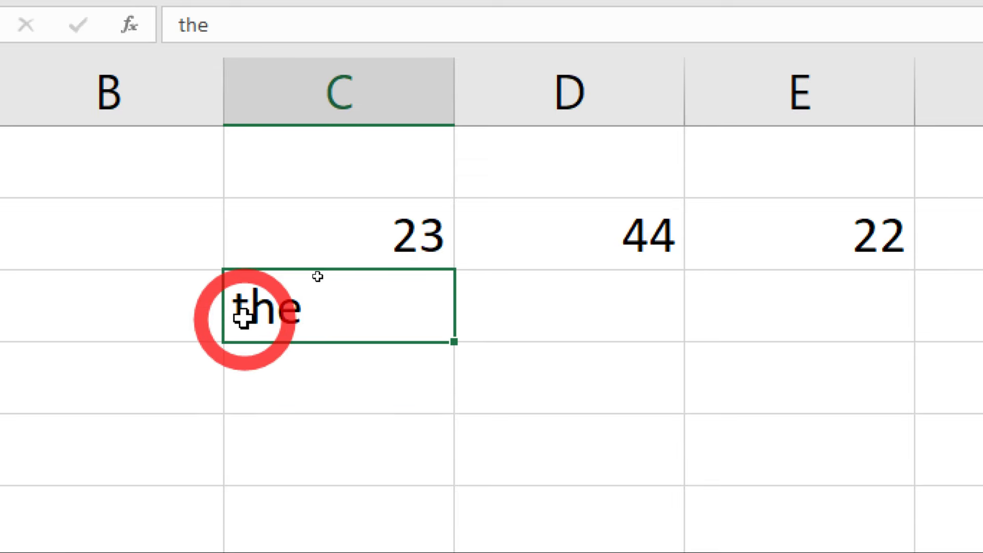
pyautogui.hotkey('ctrl', '4')
# Step: Switch to the practice PDF in Edge, turn off the Draw tool and show the Question 3 instructions
pyautogui.hotkey('alt', 'Tab')
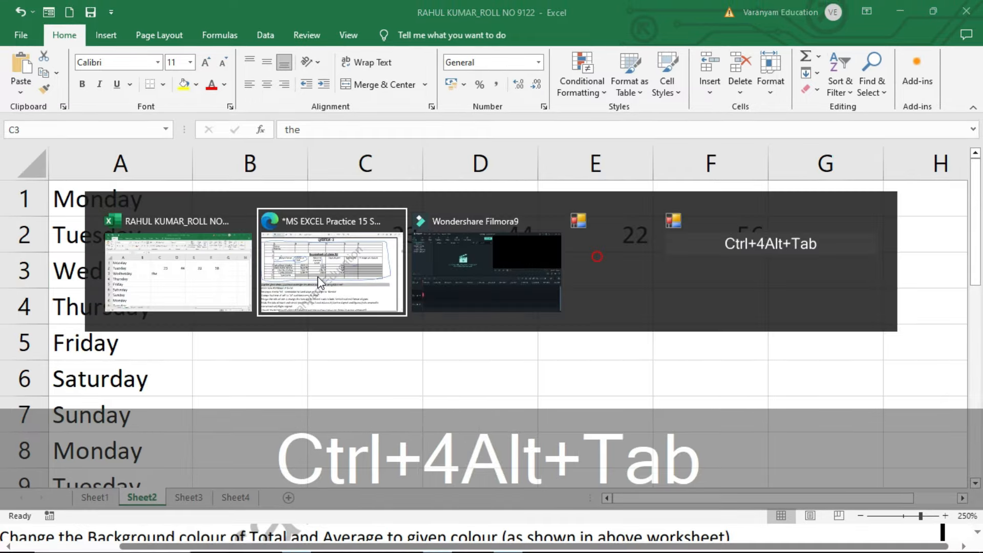
pyautogui.click(318, 281)
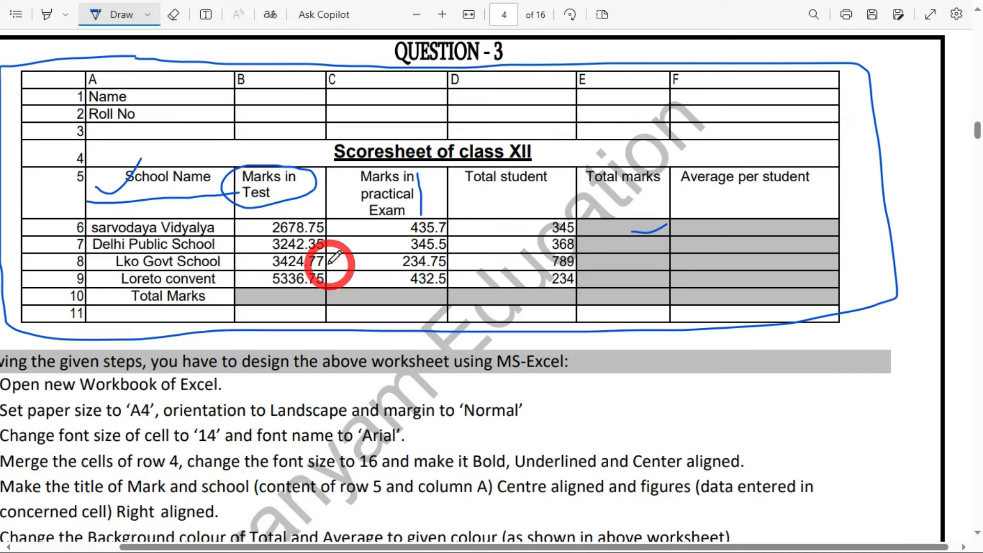
pyautogui.click(117, 10)
pyautogui.scroll(-5, 103, 184)
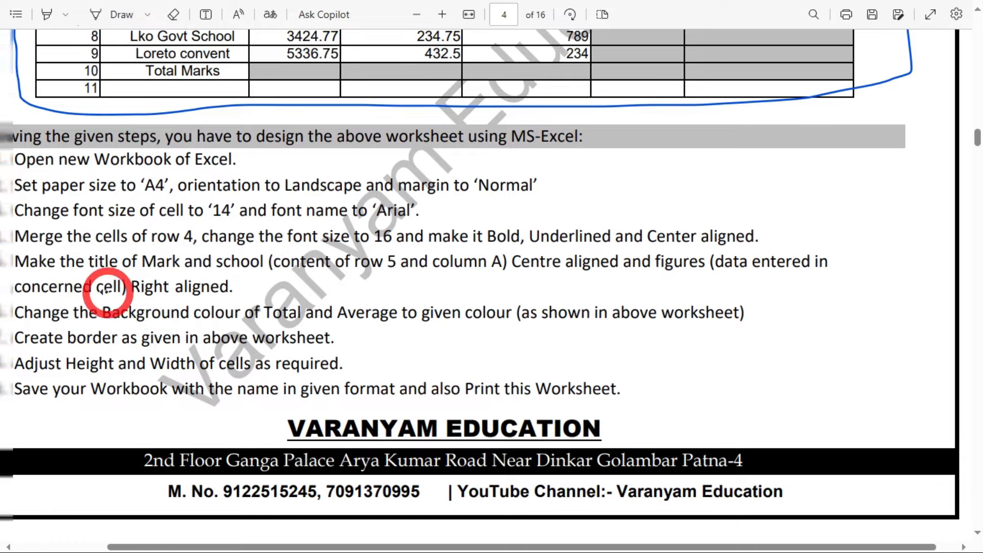
pyautogui.hscroll(-2, 104, 290)
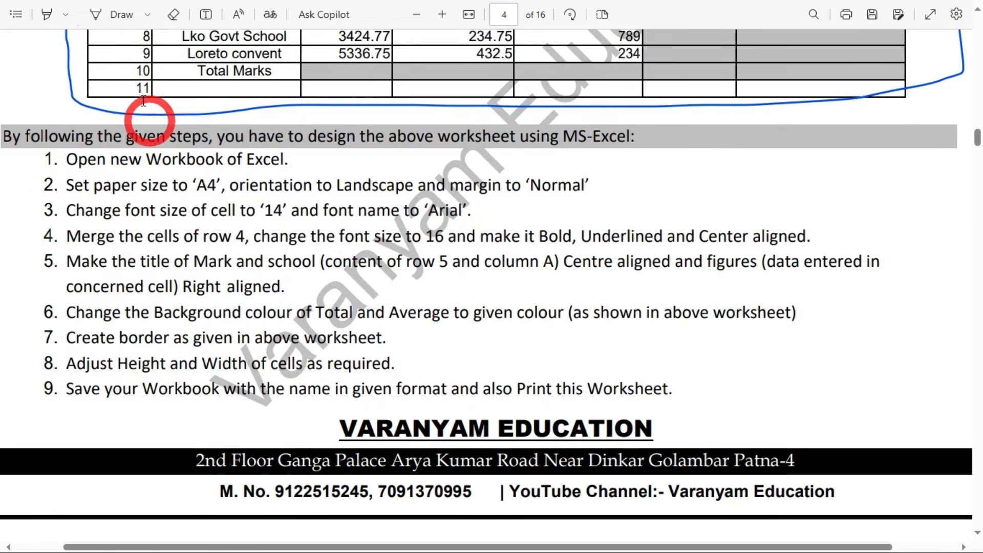
# Step: Highlight the centre-alignment and right-alignment wording in instruction 5 of Question 3, and turn the highlighter off
pyautogui.click(47, 14)
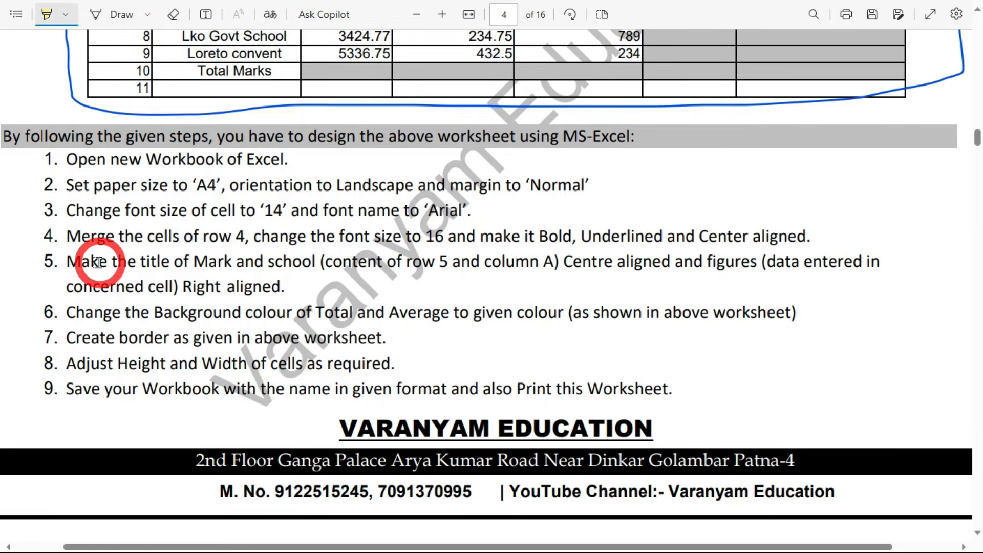
pyautogui.moveTo(68, 262); pyautogui.dragTo(609, 257)
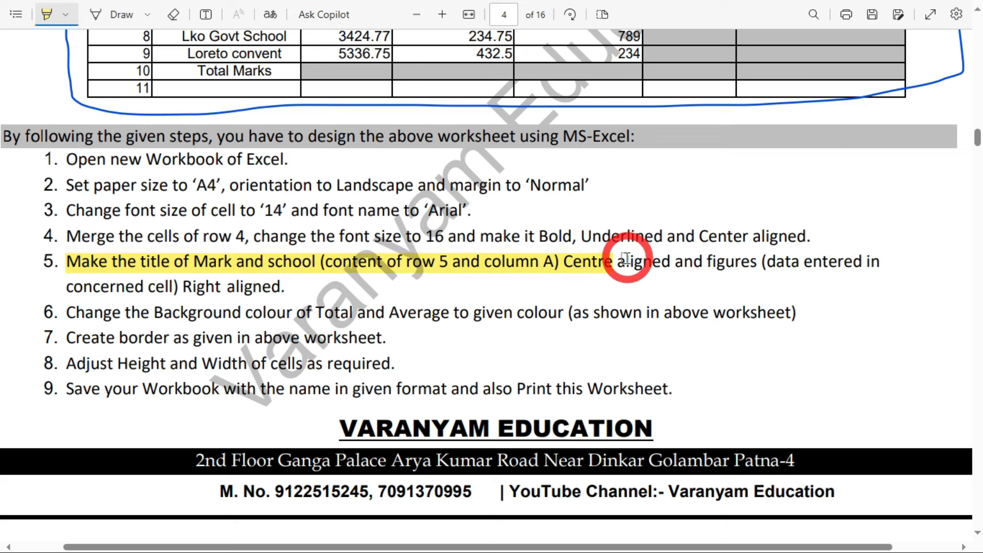
pyautogui.moveTo(682, 264); pyautogui.dragTo(878, 262)
pyautogui.moveTo(181, 288); pyautogui.dragTo(277, 286)
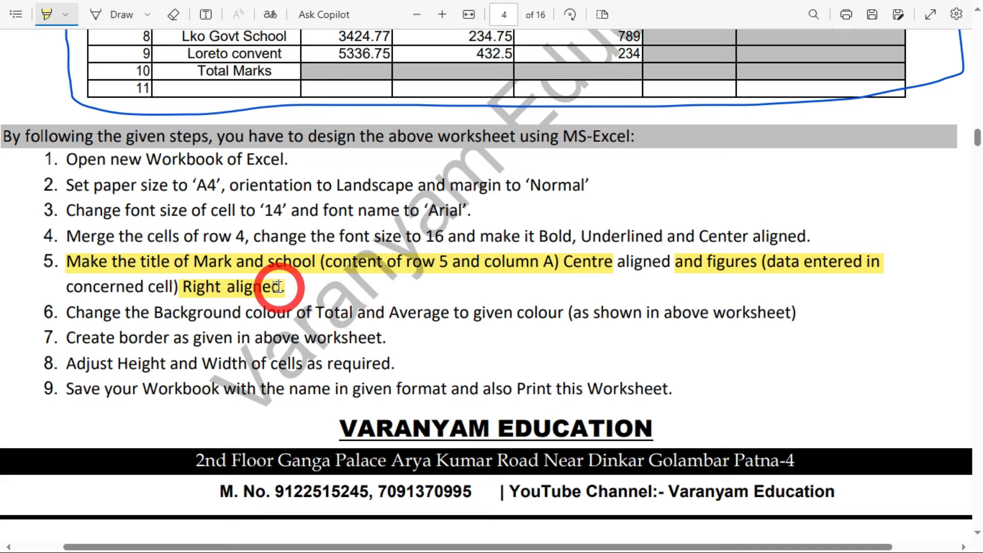
pyautogui.click(46, 14)
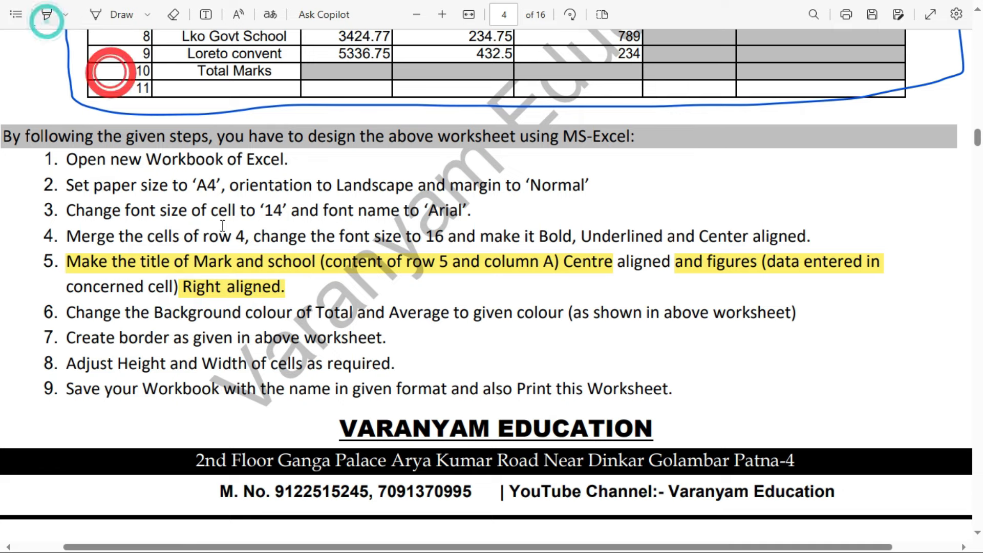
# Step: Highlight the centre-alignment and right-alignment wording in instruction 5 on PDF page 3, and return to the Excel workbook
pyautogui.scroll(10, 223, 205)
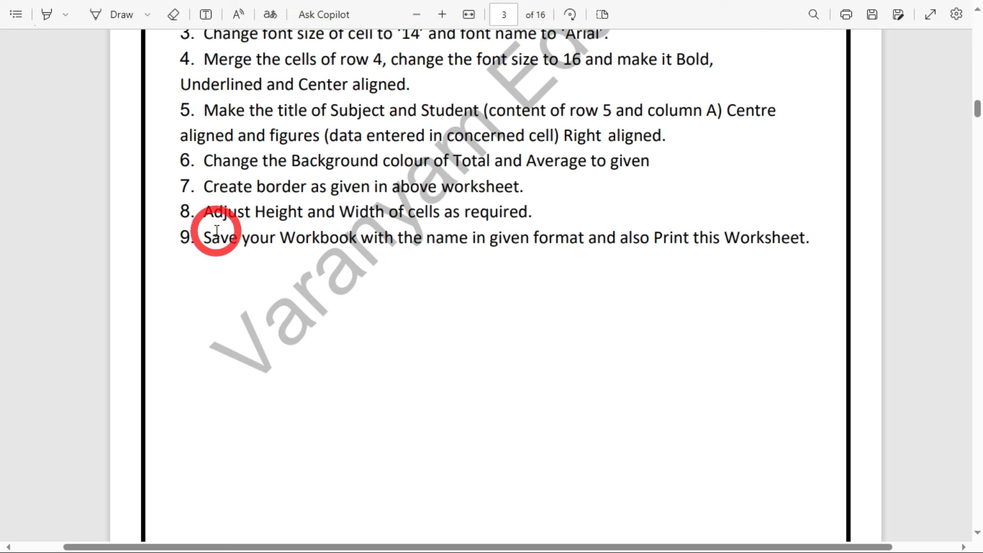
pyautogui.click(44, 15)
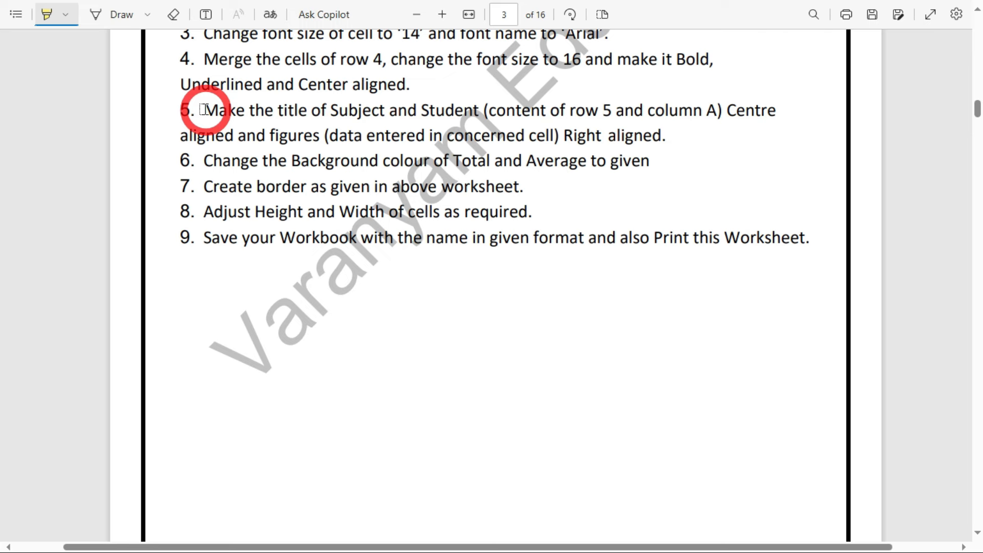
pyautogui.moveTo(201, 111); pyautogui.dragTo(717, 108)
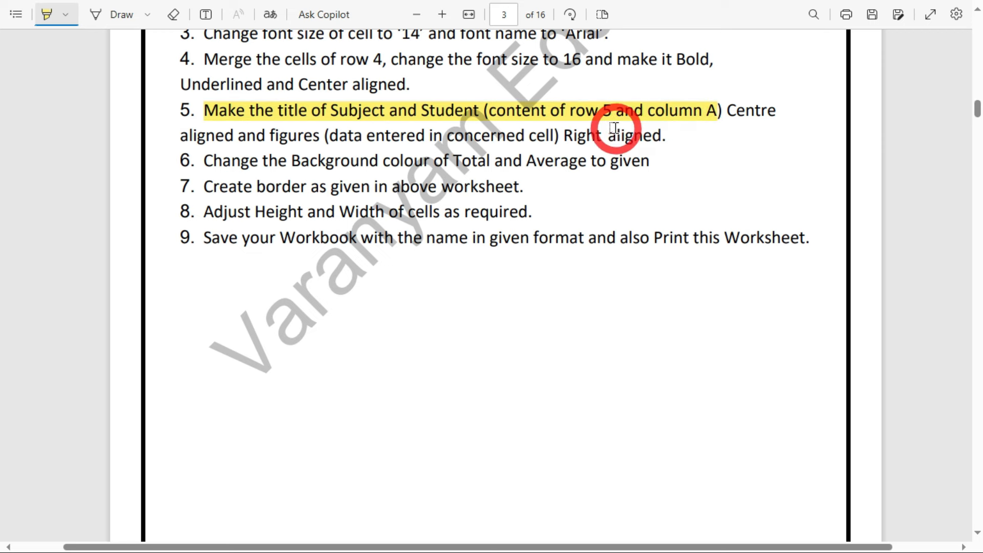
pyautogui.moveTo(726, 112); pyautogui.dragTo(782, 116)
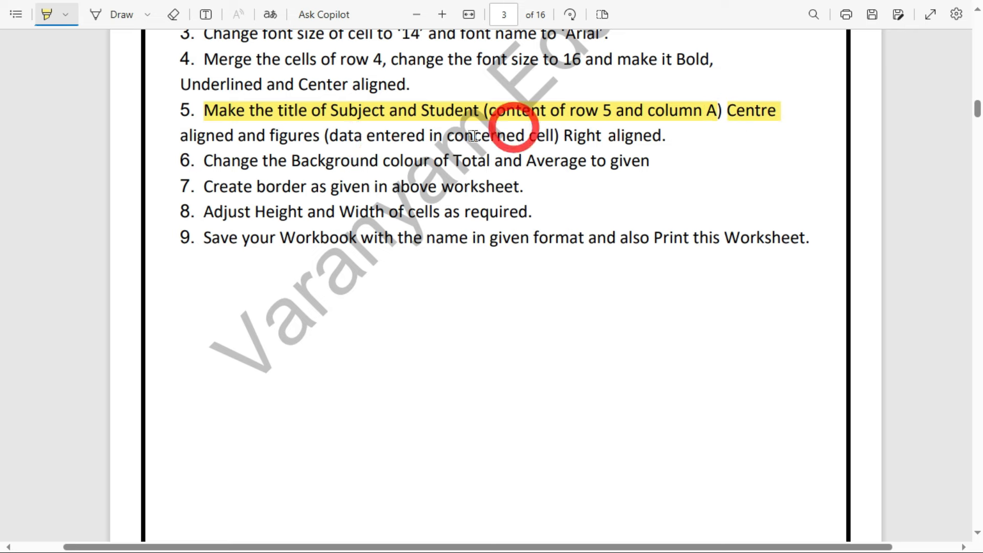
pyautogui.moveTo(240, 134); pyautogui.dragTo(661, 134)
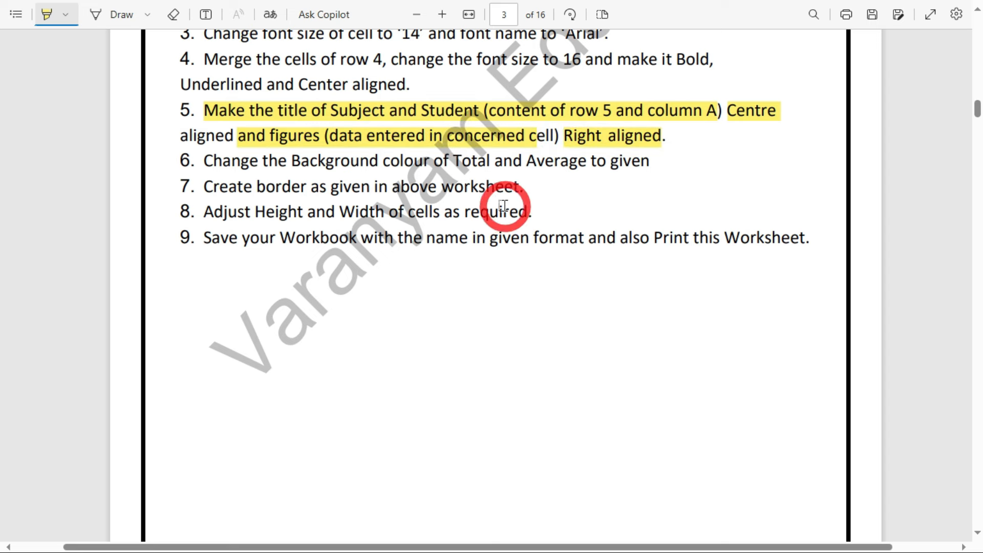
pyautogui.hotkey('alt', 'Tab')
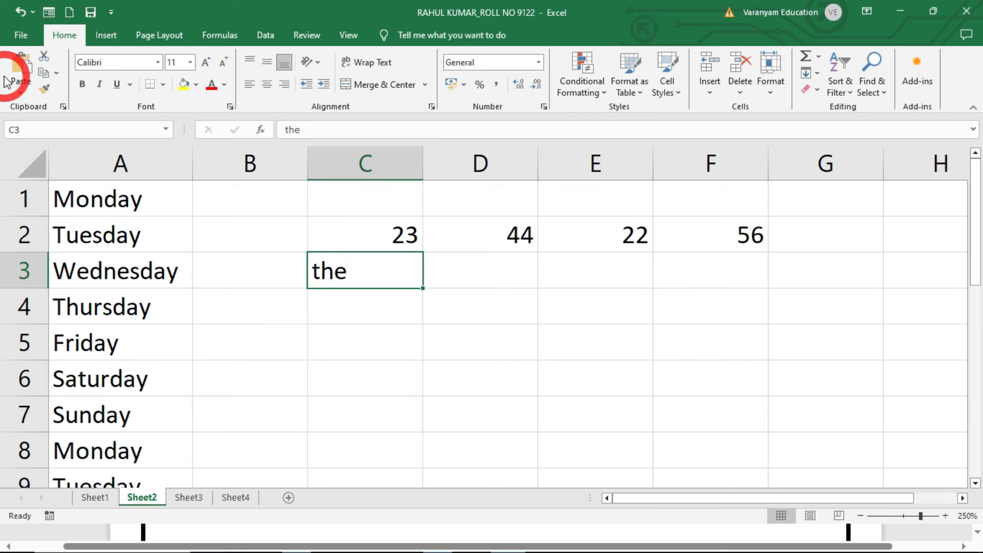
# Step: Copy the weekday names in A1:A9, paste them at F1, undo the paste and cancel the copy selection
pyautogui.moveTo(116, 192); pyautogui.dragTo(114, 430)
pyautogui.scroll(1, 105, 404)
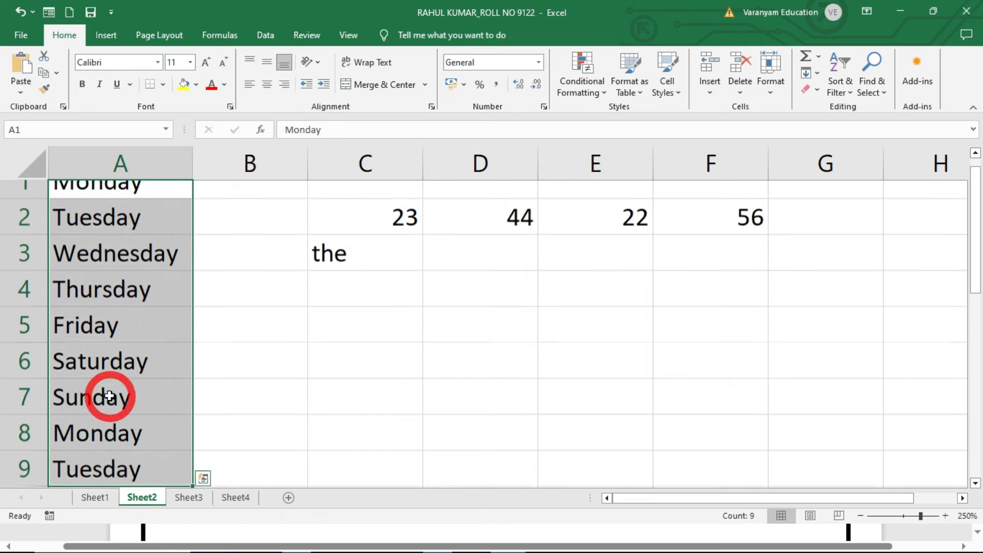
pyautogui.click(41, 72)
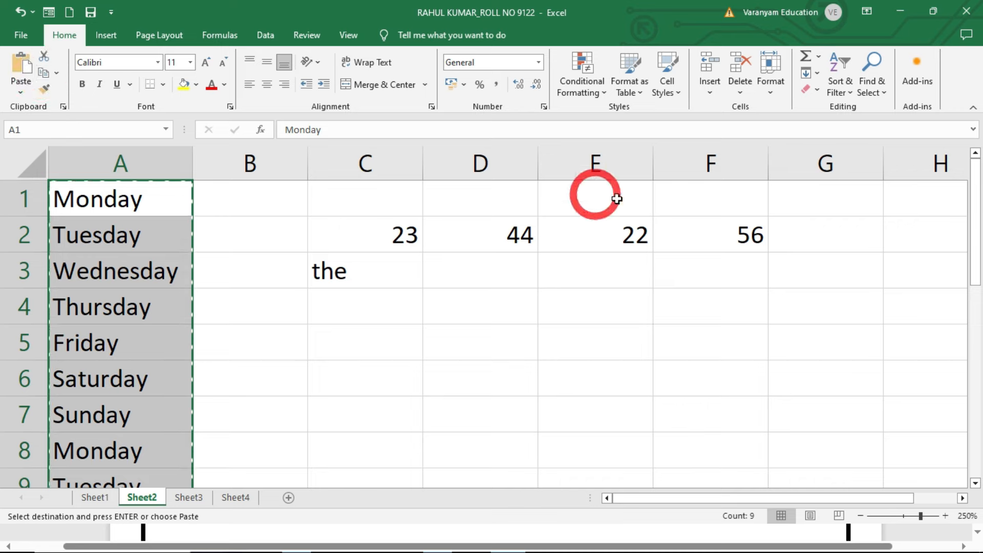
pyautogui.click(747, 189)
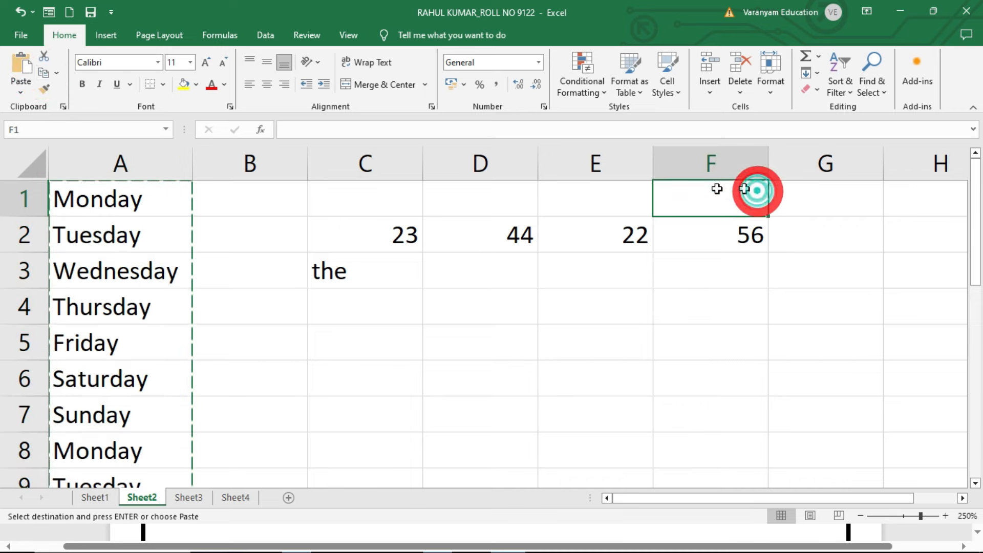
pyautogui.click(19, 66)
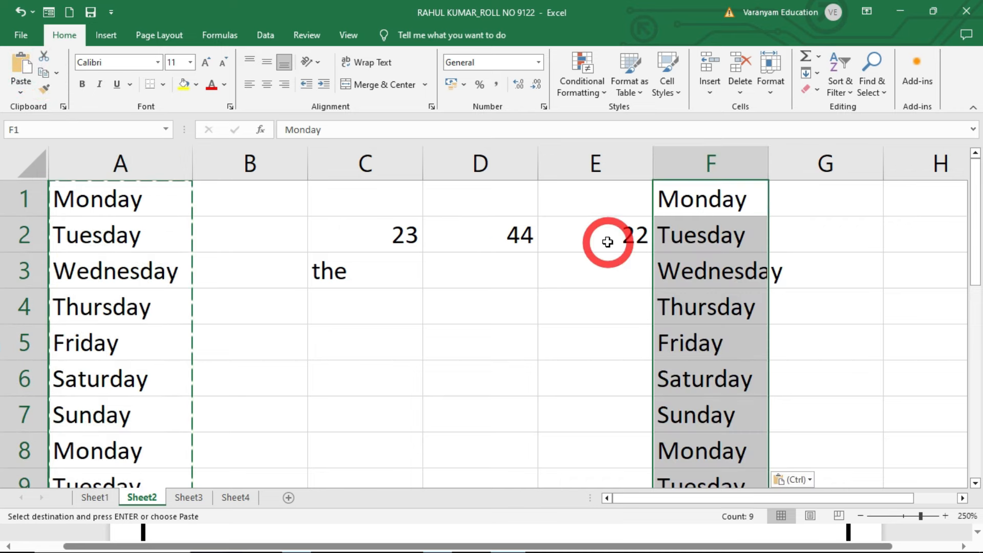
pyautogui.hotkey('ctrl', 'z')
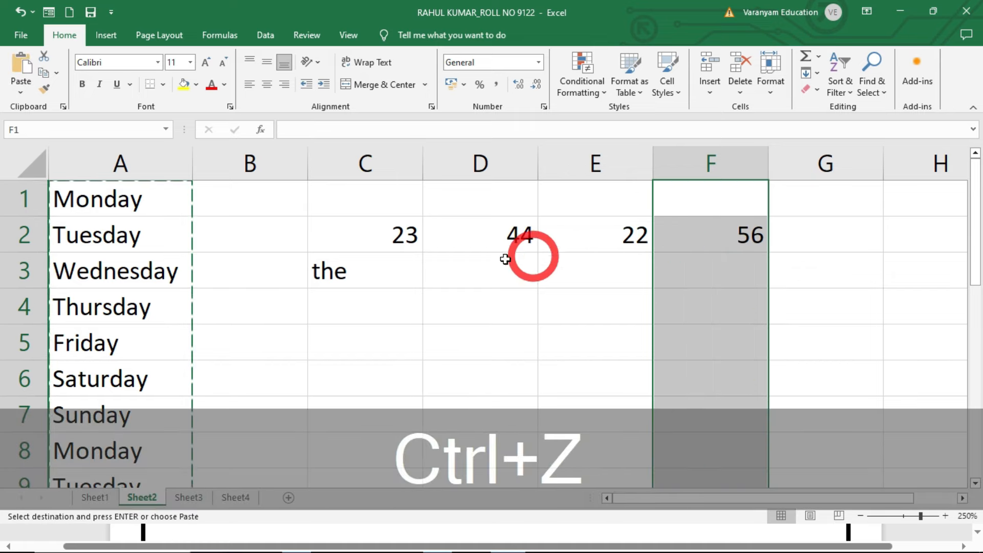
pyautogui.click(187, 269)
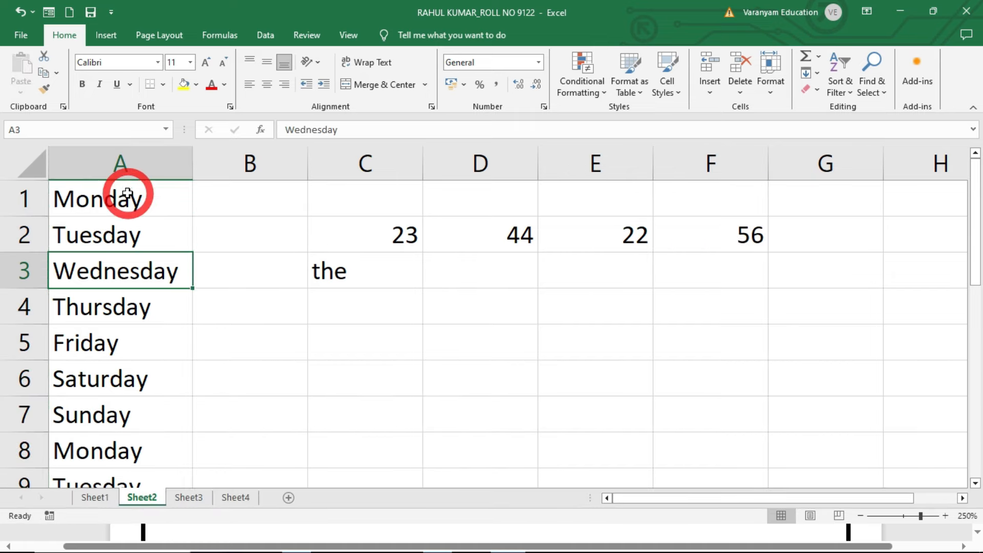
# Step: Cut the weekday names in A1:A9, paste them at G1, undo the move and select D4
pyautogui.moveTo(128, 195); pyautogui.dragTo(124, 413)
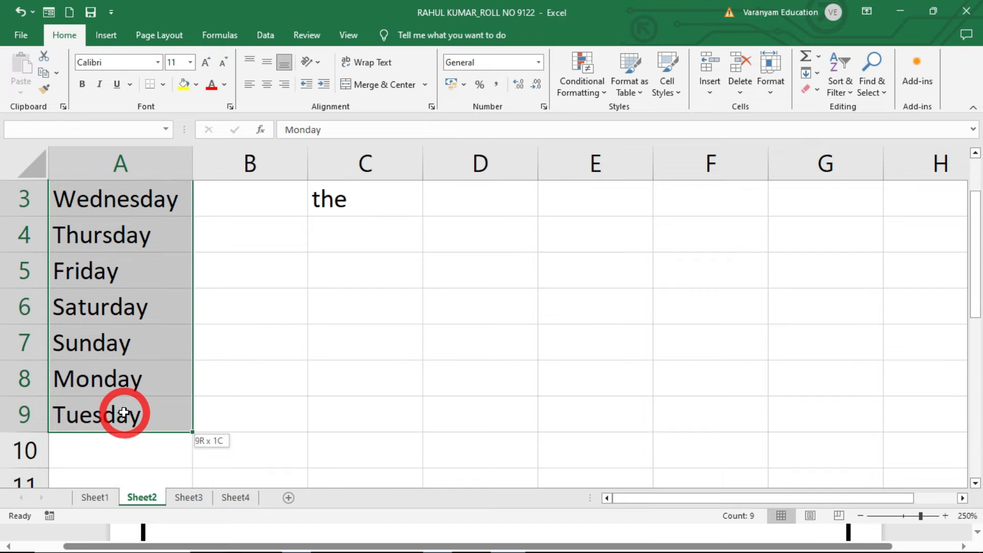
pyautogui.click(43, 64)
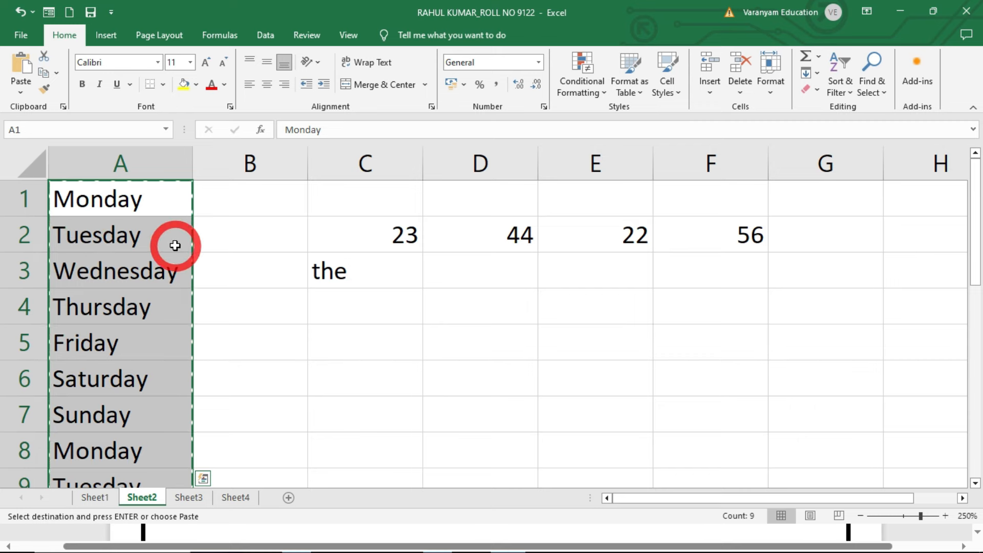
pyautogui.click(819, 200)
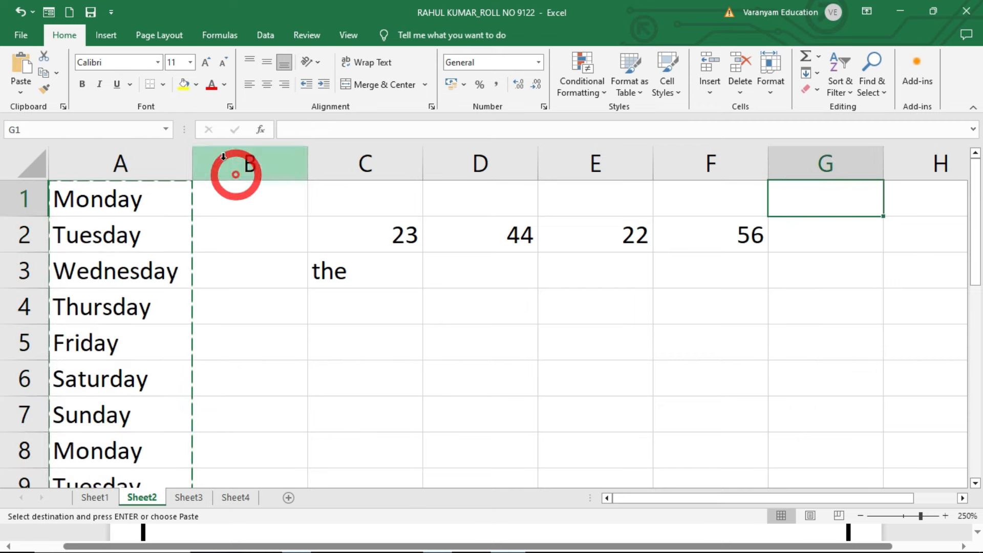
pyautogui.click(21, 64)
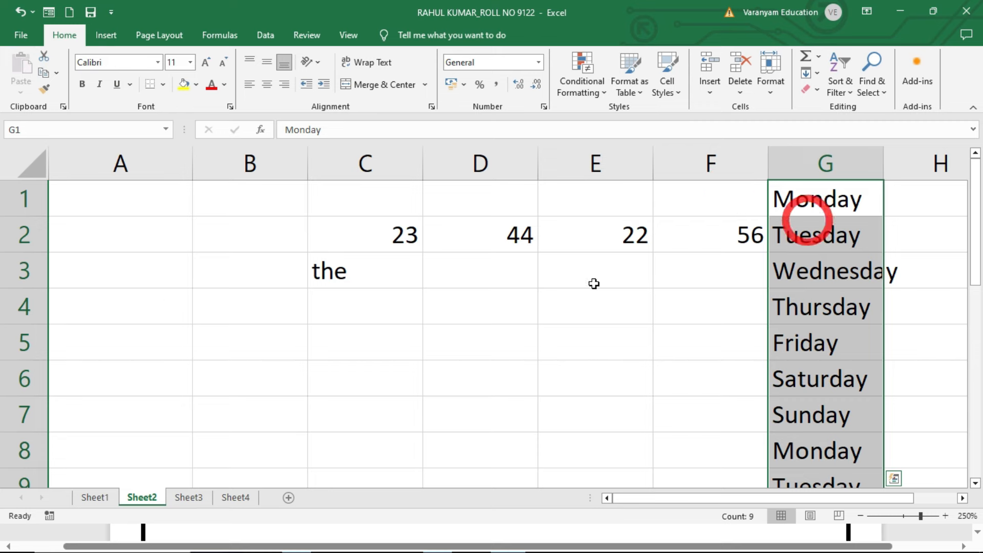
pyautogui.moveTo(114, 205); pyautogui.dragTo(123, 381)
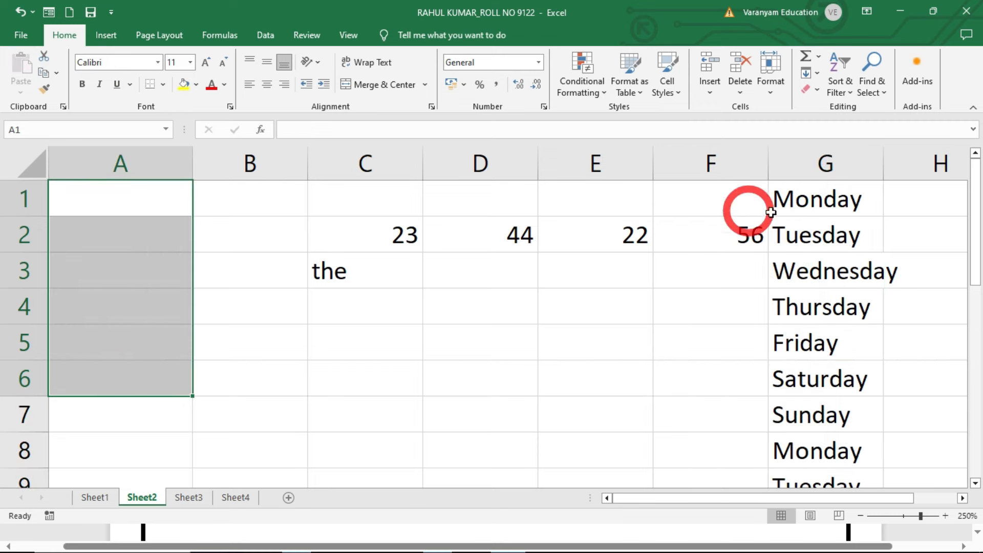
pyautogui.click(847, 214)
pyautogui.hotkey('ctrl', 'z')
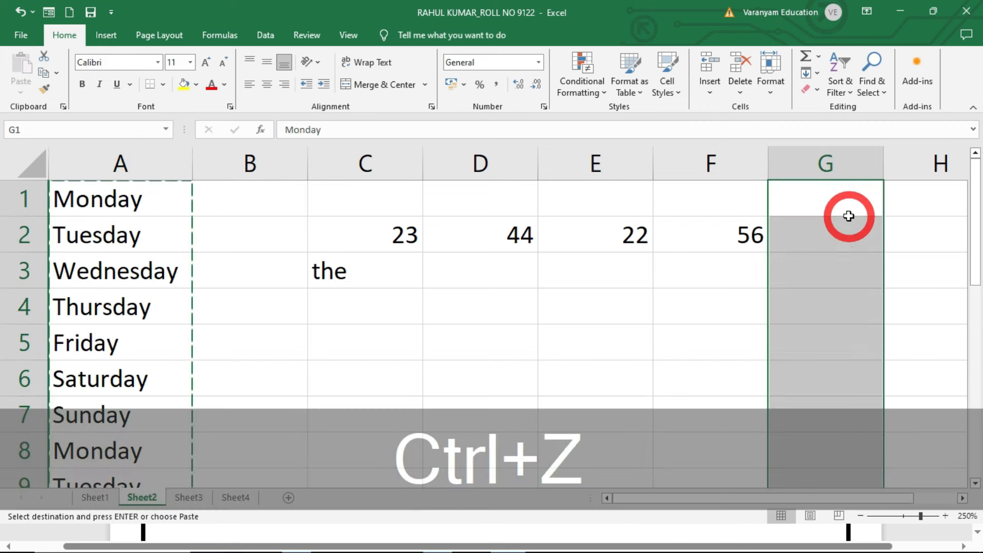
pyautogui.click(523, 321)
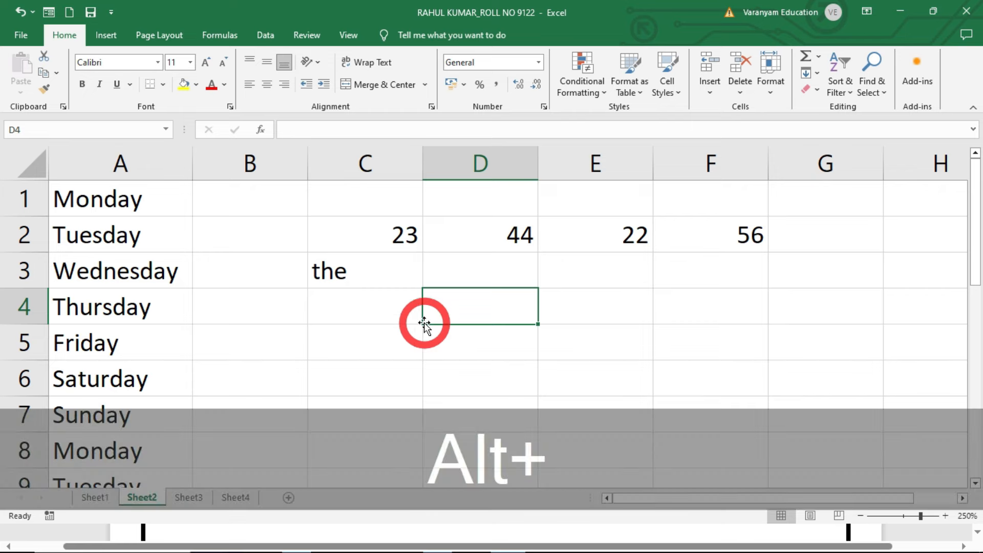
# Step: Switch to the practice PDF in Edge, show the Question 12 fee table on page 13 and turn the highlighter off
pyautogui.hotkey('alt', 'Tab')
pyautogui.scroll(-20, 407, 258)
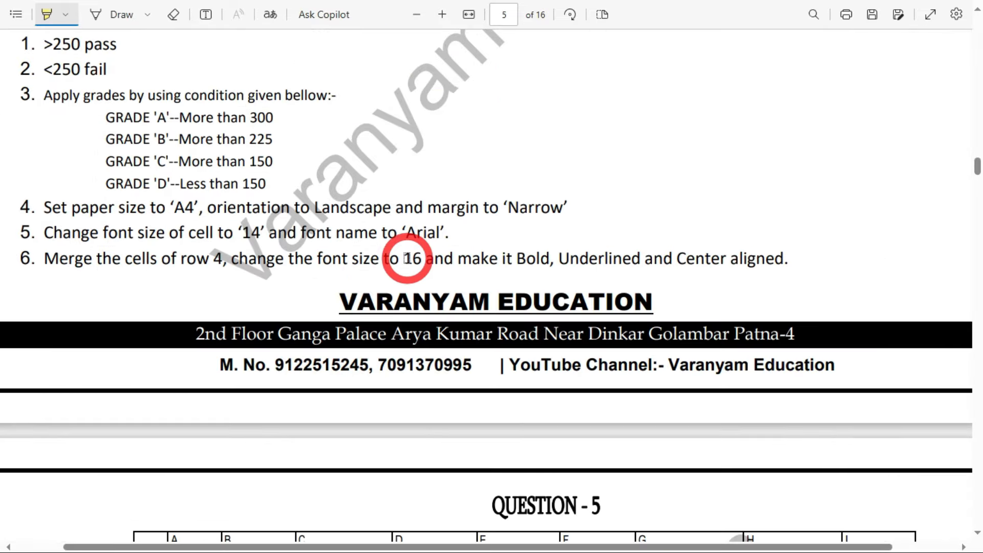
pyautogui.scroll(5, 398, 257)
pyautogui.scroll(-20, 398, 257)
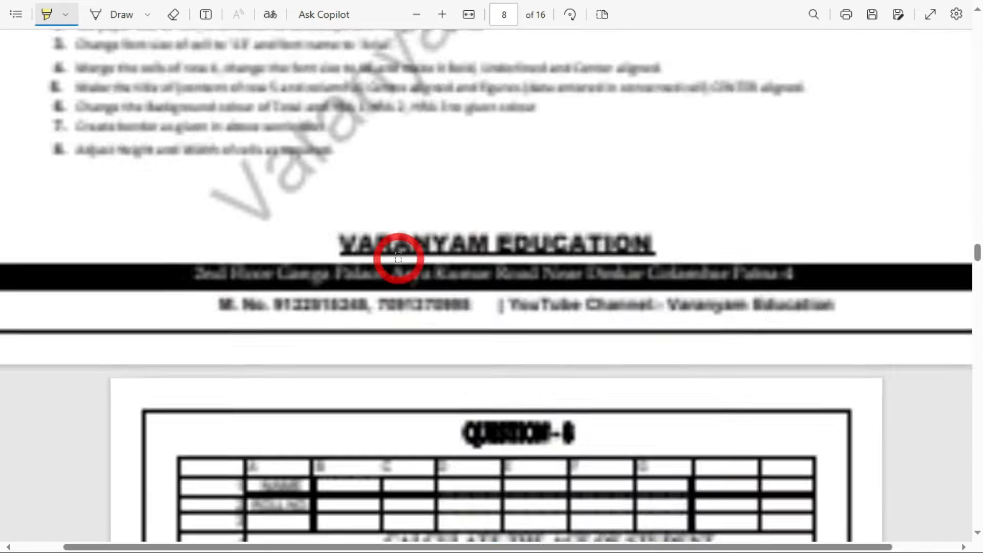
pyautogui.scroll(-5, 398, 257)
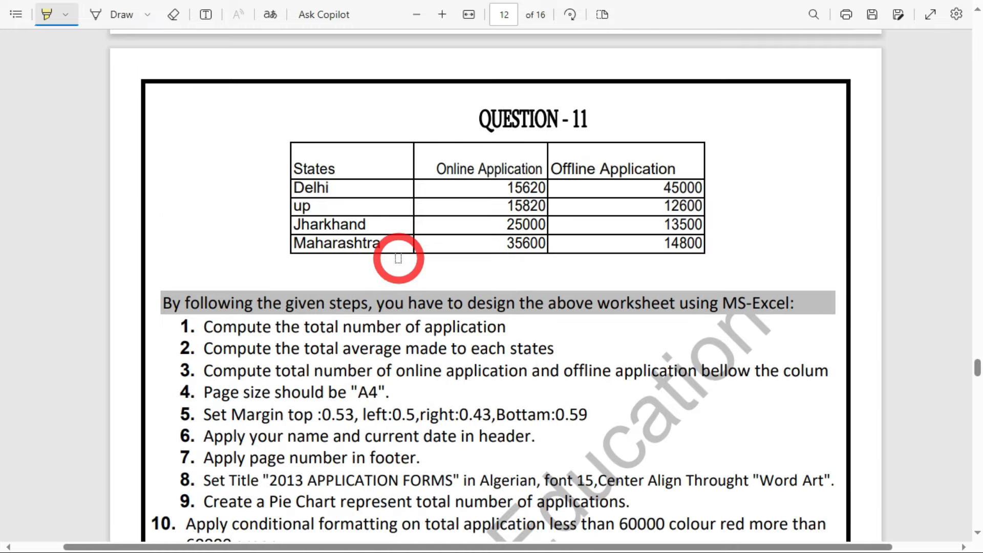
pyautogui.scroll(-15, 399, 257)
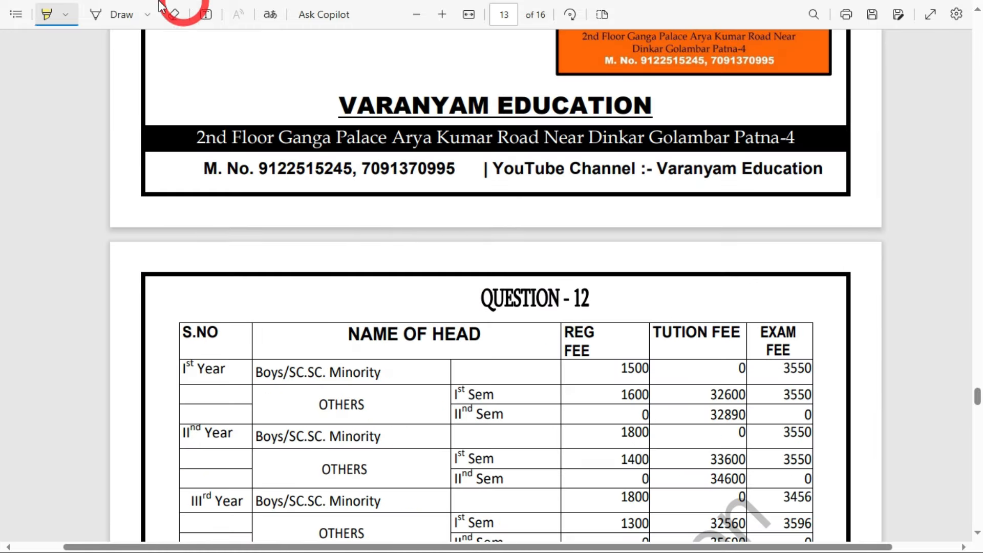
pyautogui.click(45, 12)
pyautogui.click(119, 12)
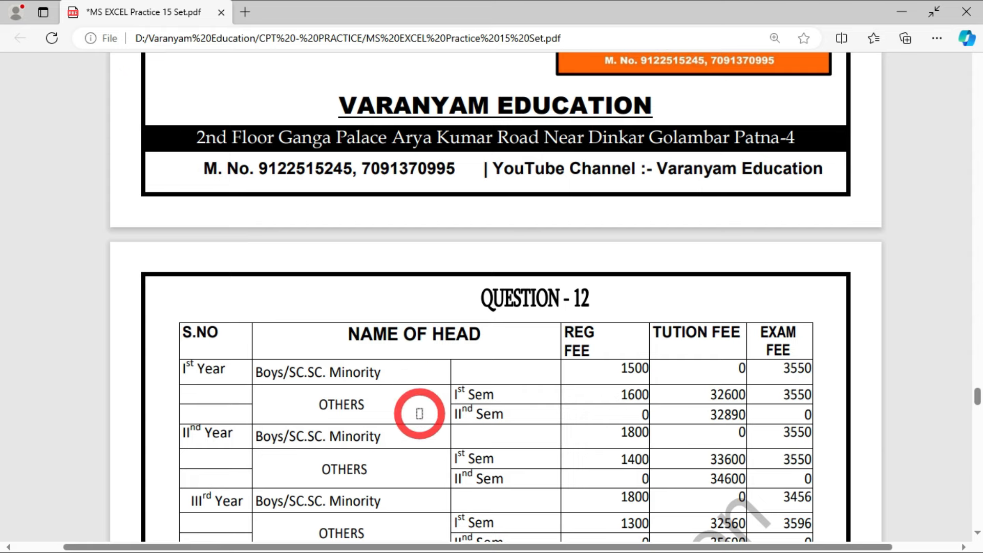
pyautogui.scroll(-6, 417, 409)
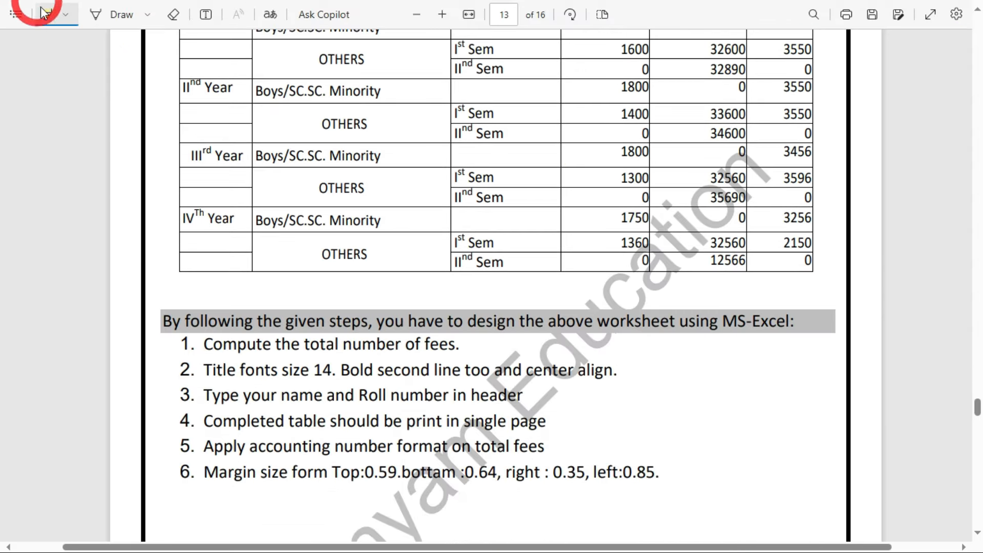
pyautogui.scroll(3, 307, 200)
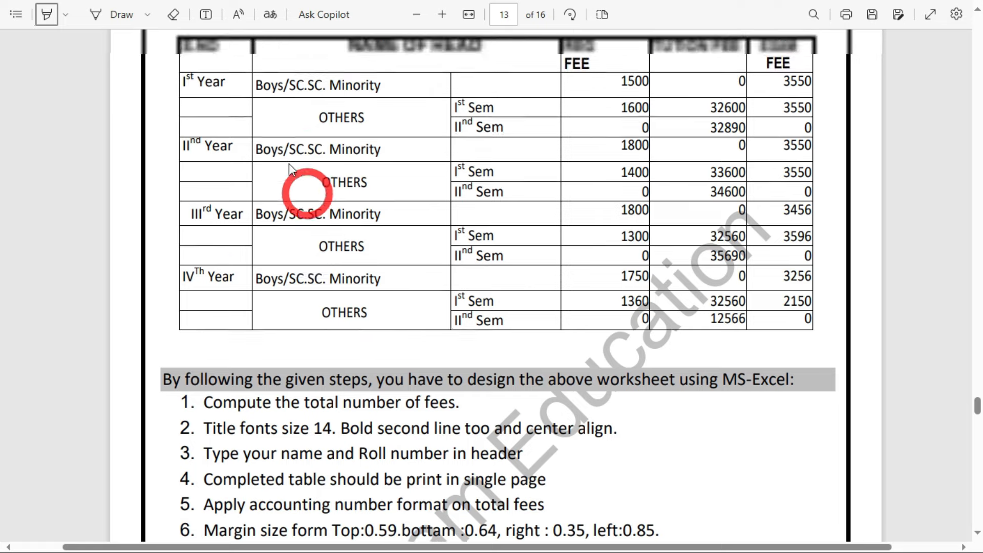
# Step: Circle the "Boys/SC.SC. Minority" entries of the first, second and third years in the Question 12 table with the Draw tool
pyautogui.click(102, 15)
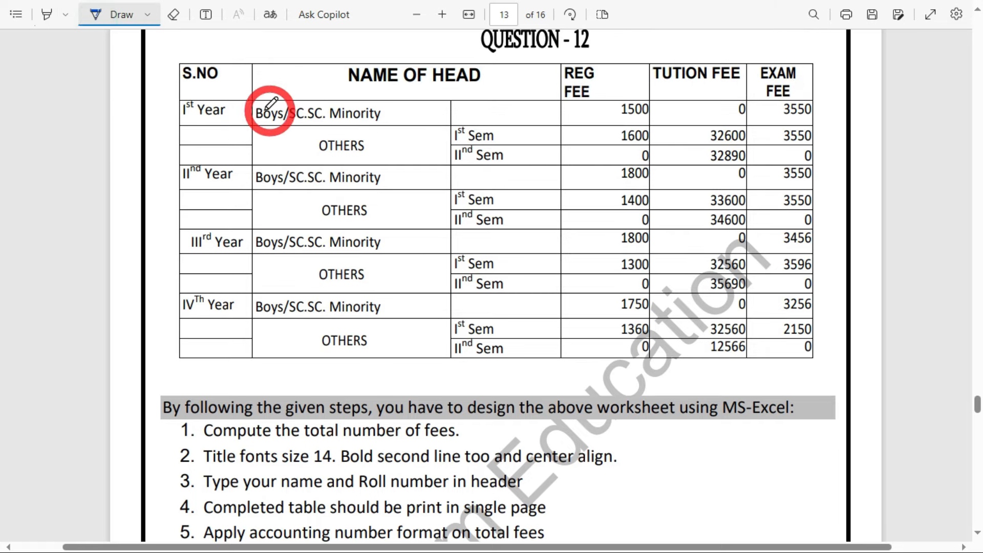
pyautogui.moveTo(257, 108)
pyautogui.mouseDown()
pyautogui.moveTo(398, 109)
pyautogui.moveTo(249, 106)
pyautogui.moveTo(296, 127)
pyautogui.moveTo(408, 103)
pyautogui.moveTo(390, 104)
pyautogui.mouseUp()
pyautogui.moveTo(408, 175)
pyautogui.mouseDown()
pyautogui.moveTo(277, 171)
pyautogui.moveTo(279, 193)
pyautogui.moveTo(371, 160)
pyautogui.mouseUp()
pyautogui.moveTo(392, 235)
pyautogui.mouseDown()
pyautogui.moveTo(307, 217)
pyautogui.moveTo(287, 252)
pyautogui.moveTo(324, 220)
pyautogui.mouseUp()
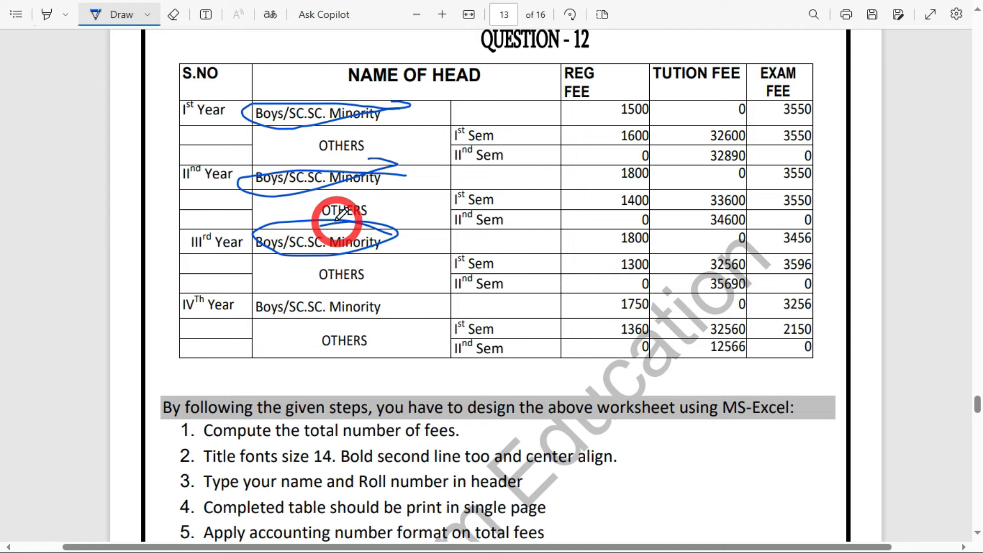
pyautogui.hotkey('alt', 'Tab')
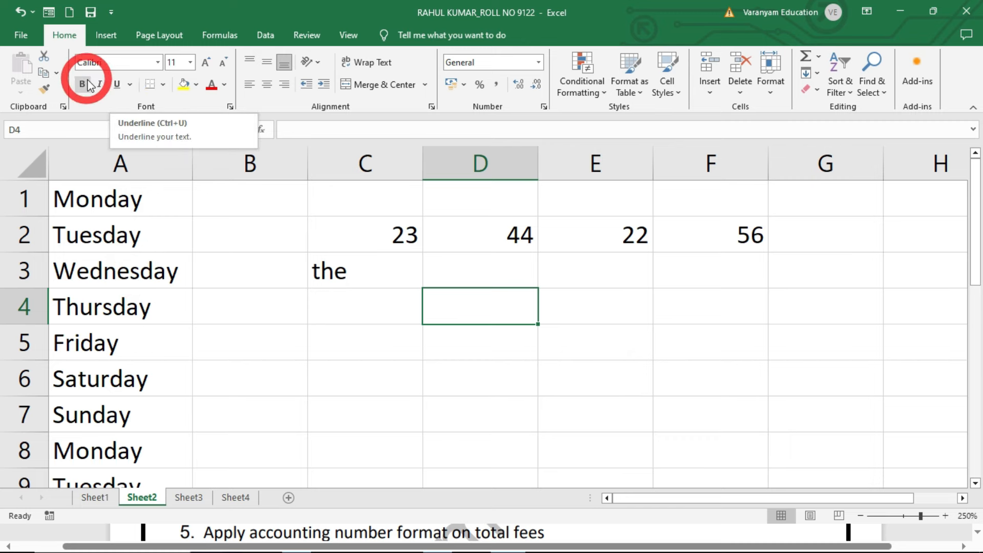
pyautogui.hotkey('alt', 'Tab')
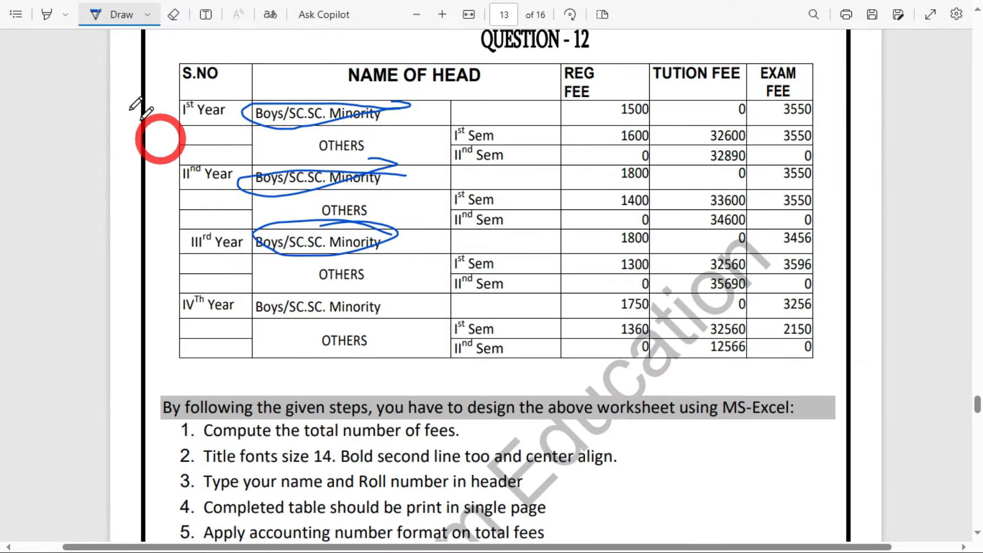
# Step: Turn off the Draw tool and highlight "Title fonts size 14. Bold second" in instruction 2 of Question 12
pyautogui.click(104, 12)
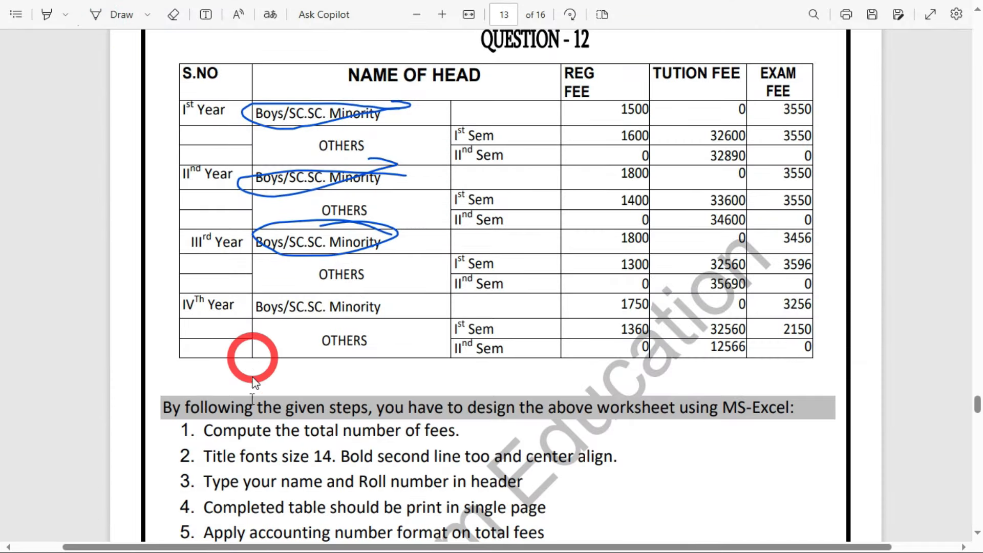
pyautogui.click(48, 11)
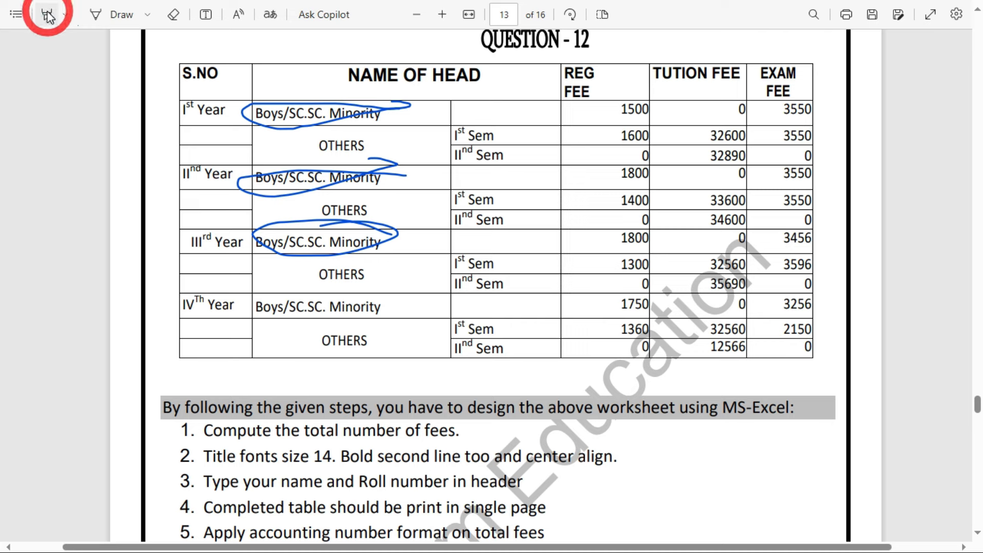
pyautogui.moveTo(193, 456); pyautogui.dragTo(434, 456)
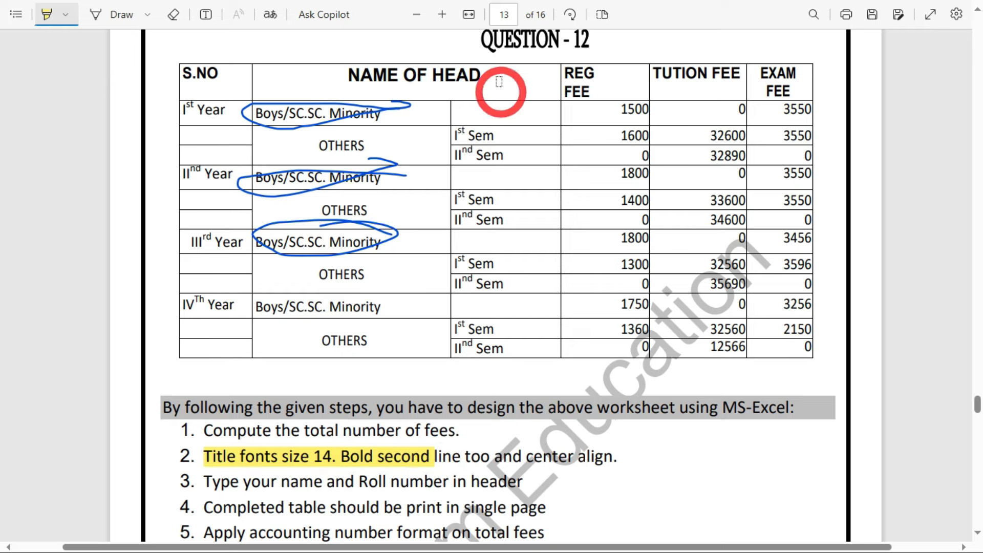
# Step: Highlight the font instruction 3 and the row 4 merge instruction 4 of Question 2 on page 3, and return to the Excel workbook
pyautogui.scroll(5, 382, 355)
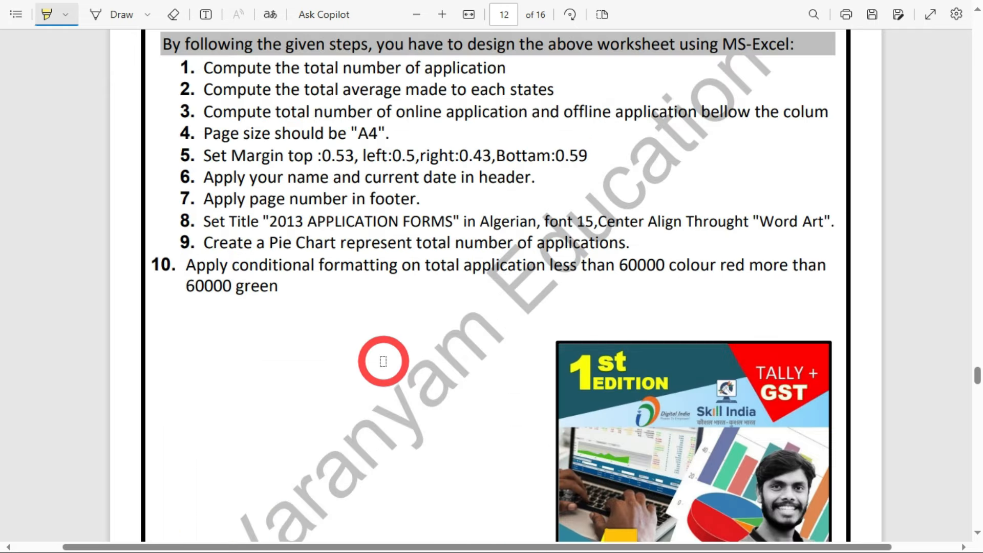
pyautogui.scroll(20, 383, 361)
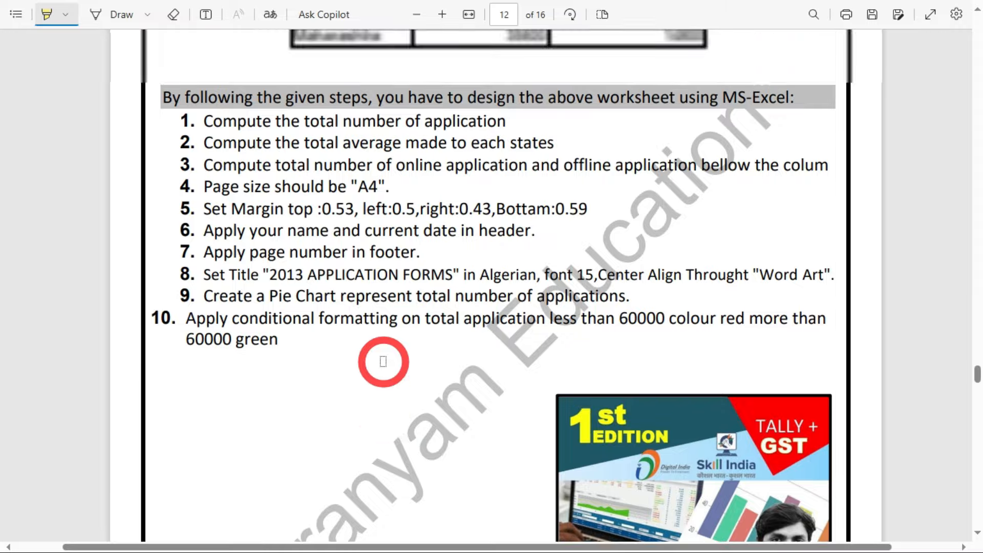
pyautogui.scroll(20, 383, 362)
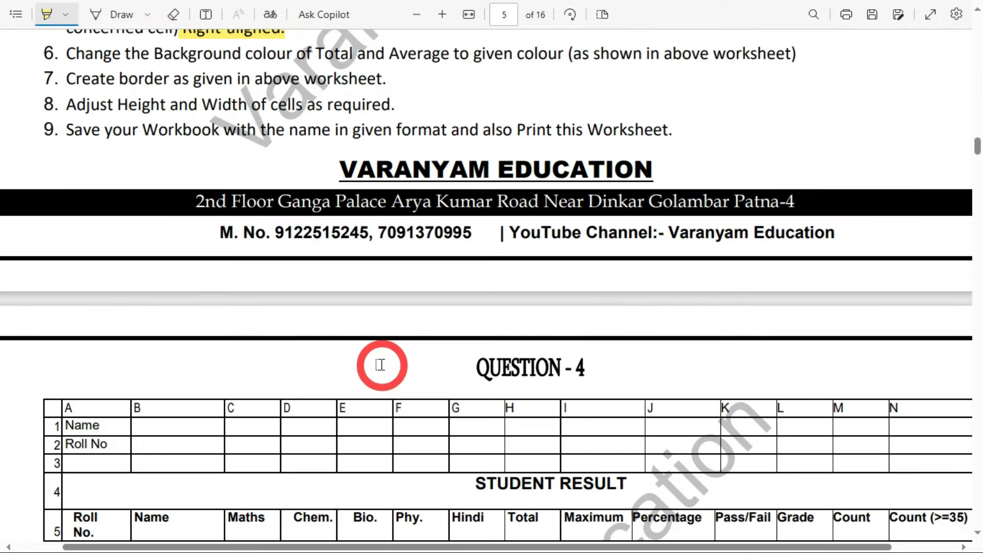
pyautogui.scroll(10, 380, 364)
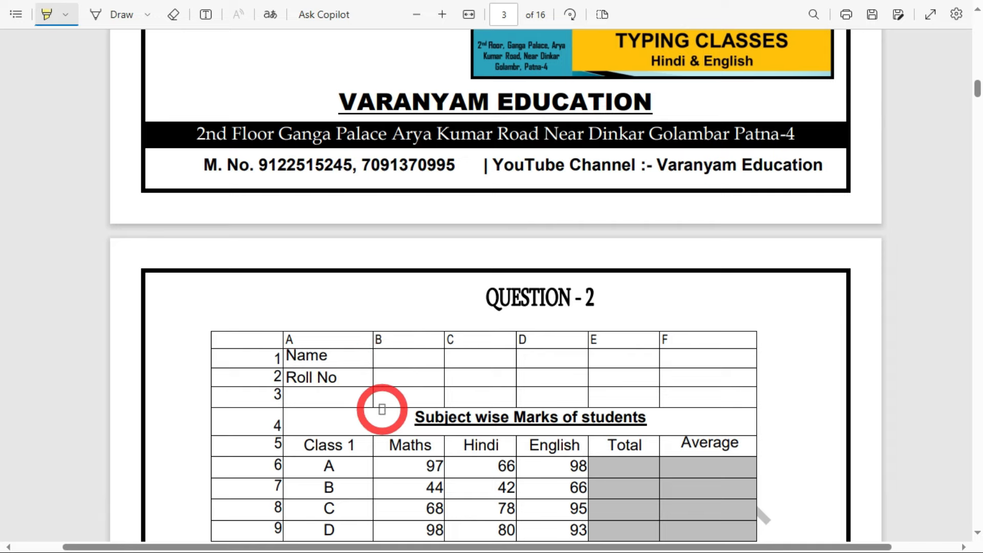
pyautogui.scroll(-10, 382, 410)
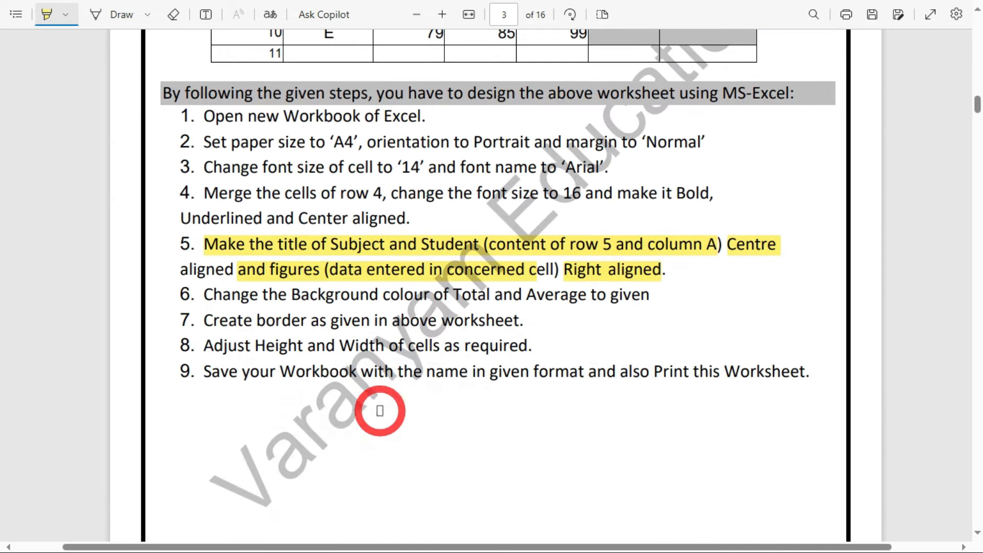
pyautogui.moveTo(202, 173); pyautogui.dragTo(604, 169)
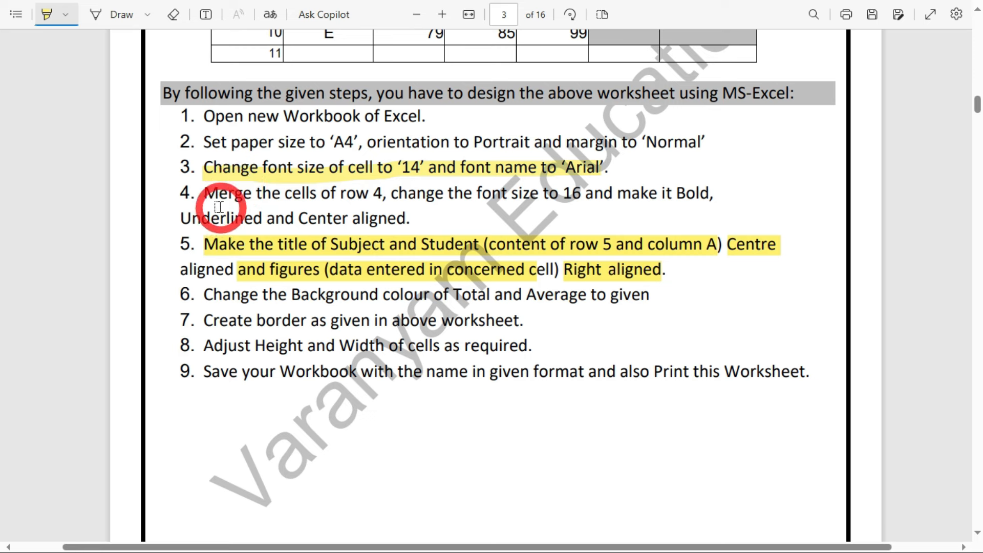
pyautogui.moveTo(204, 195); pyautogui.dragTo(713, 193)
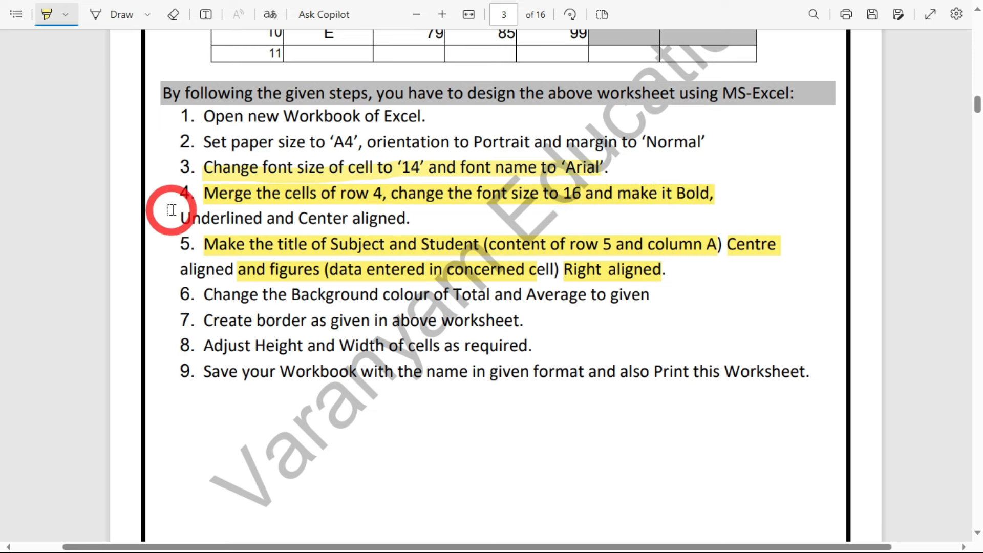
pyautogui.moveTo(177, 214); pyautogui.dragTo(256, 225)
pyautogui.hotkey('alt', 'Tab')
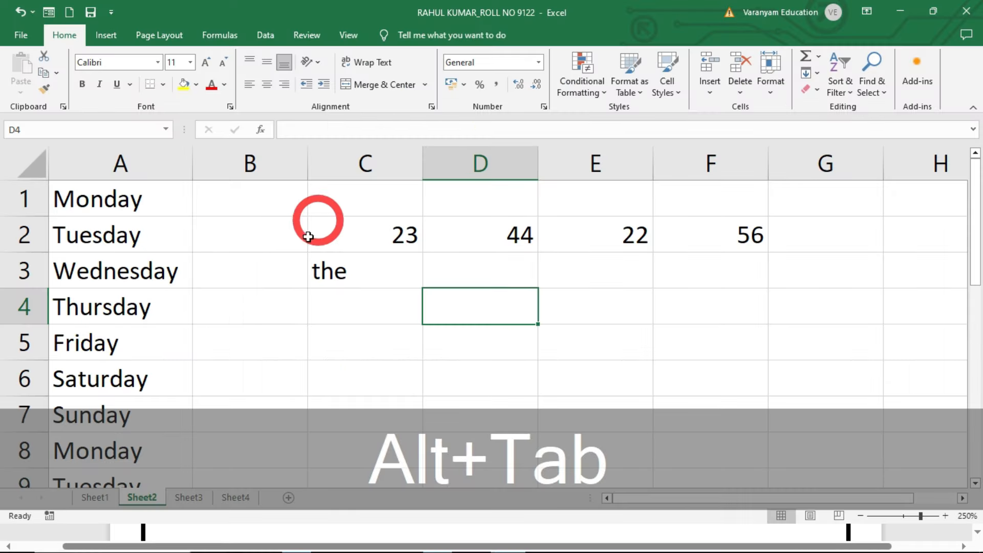
# Step: Make the row 2 entries from Tuesday in A2 through F2 bold on Sheet2
pyautogui.moveTo(113, 222); pyautogui.dragTo(735, 232)
pyautogui.click(86, 89)
pyautogui.click(84, 90)
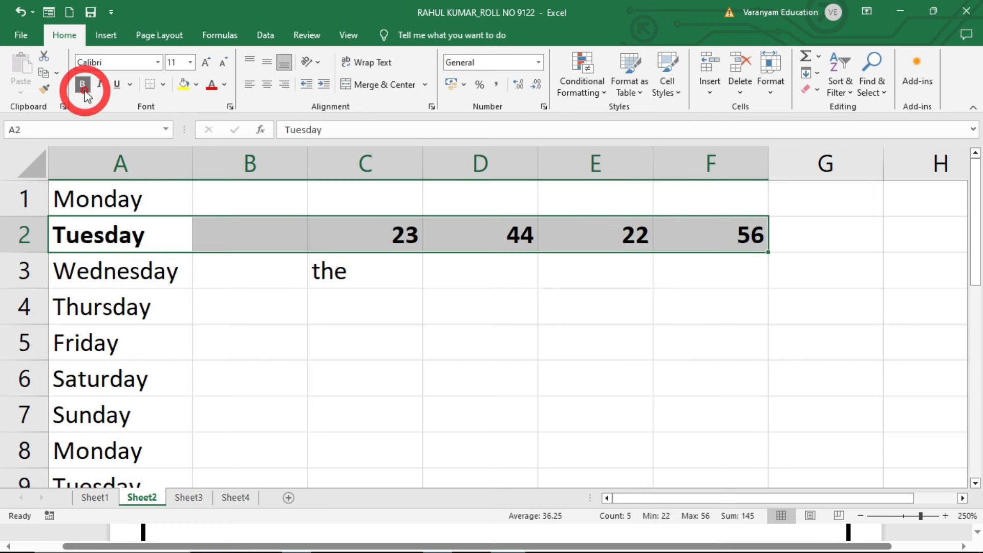
pyautogui.click(141, 328)
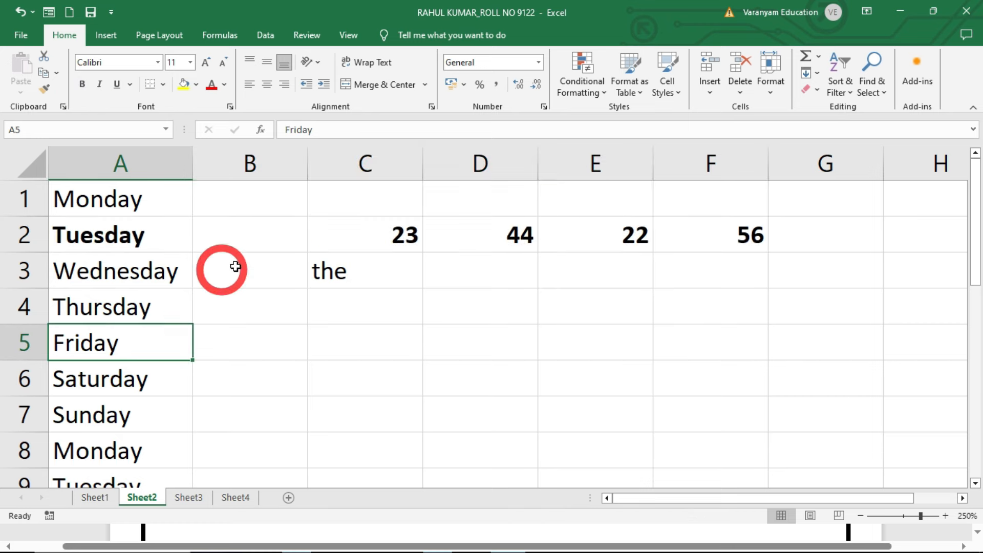
# Step: Try italic and underline on cells A3:C3, switching each format on and off
pyautogui.moveTo(112, 272); pyautogui.dragTo(323, 274)
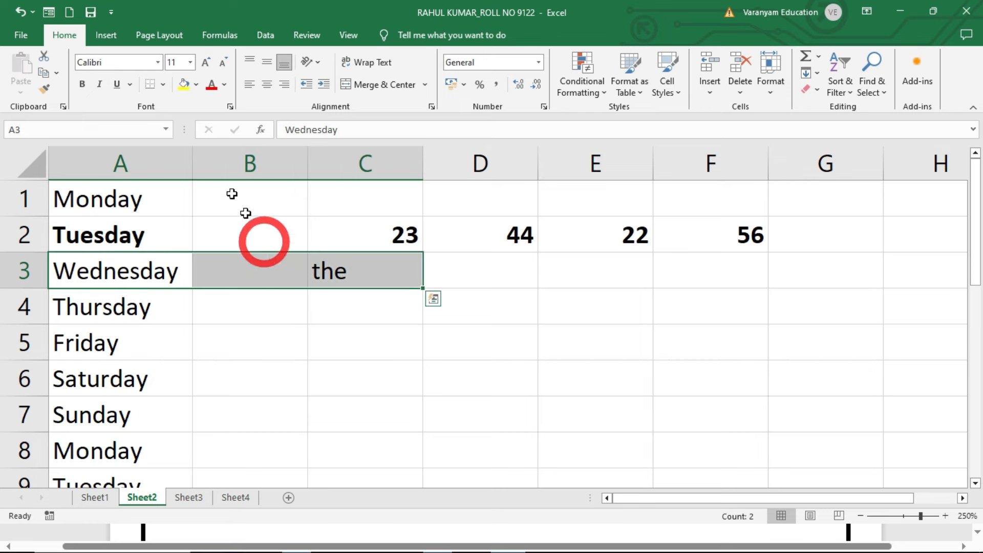
pyautogui.click(100, 86)
pyautogui.click(100, 86)
pyautogui.click(100, 86)
pyautogui.click(100, 86)
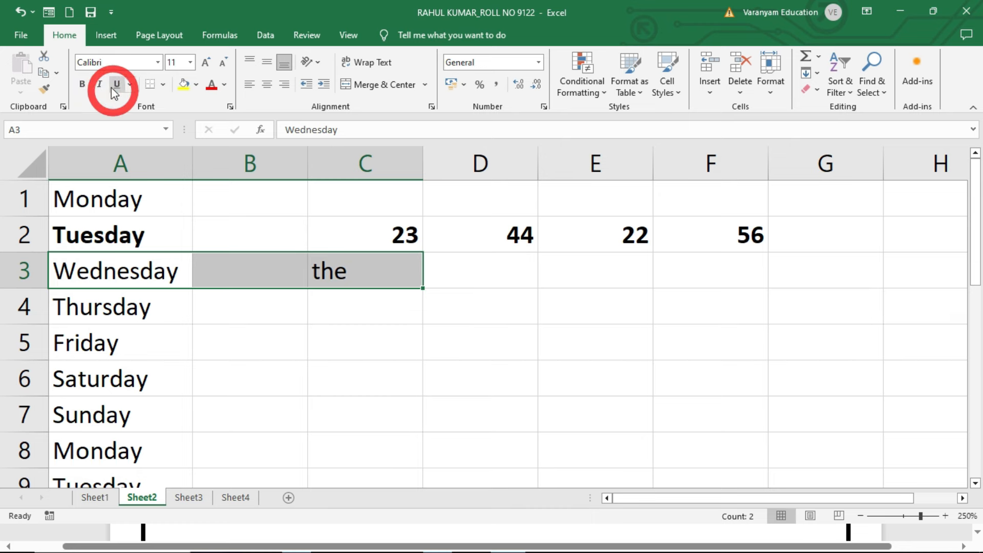
pyautogui.click(118, 85)
pyautogui.click(118, 85)
pyautogui.click(118, 86)
pyautogui.click(118, 86)
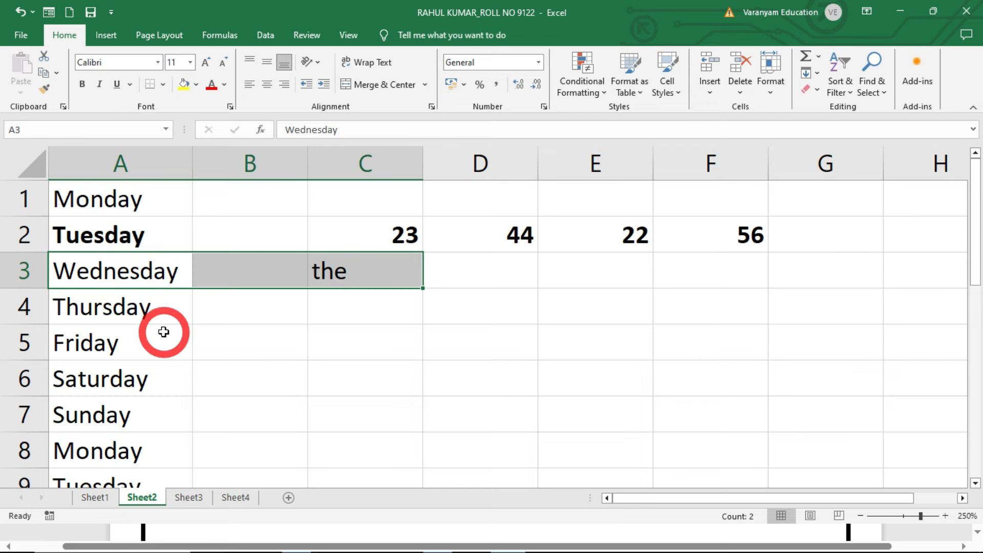
pyautogui.click(220, 356)
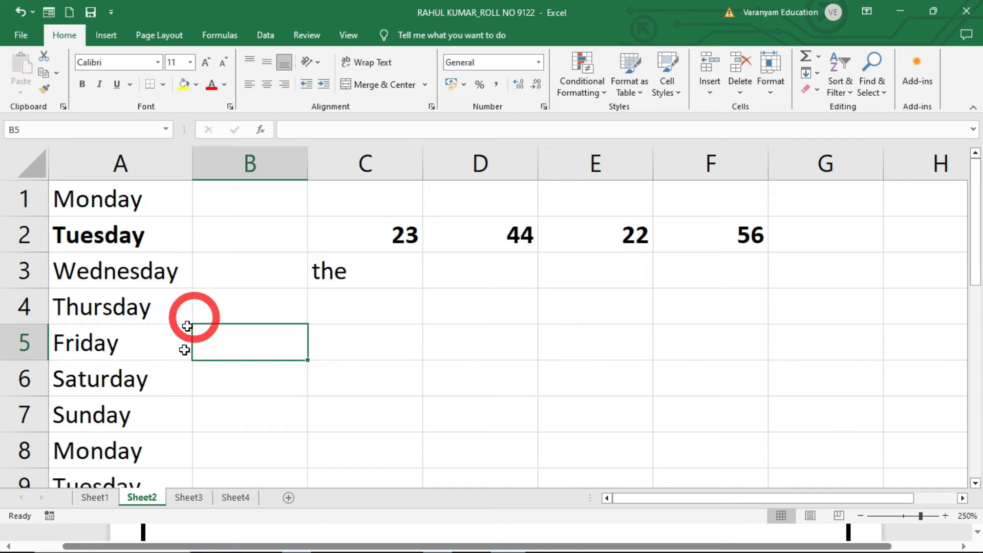
# Step: Open Sheet3 and point out the first-row cells one by one from A1 to E1
pyautogui.click(190, 496)
pyautogui.keyDown('ctrl'); pyautogui.scroll(9, 200, 289); pyautogui.keyUp('ctrl')
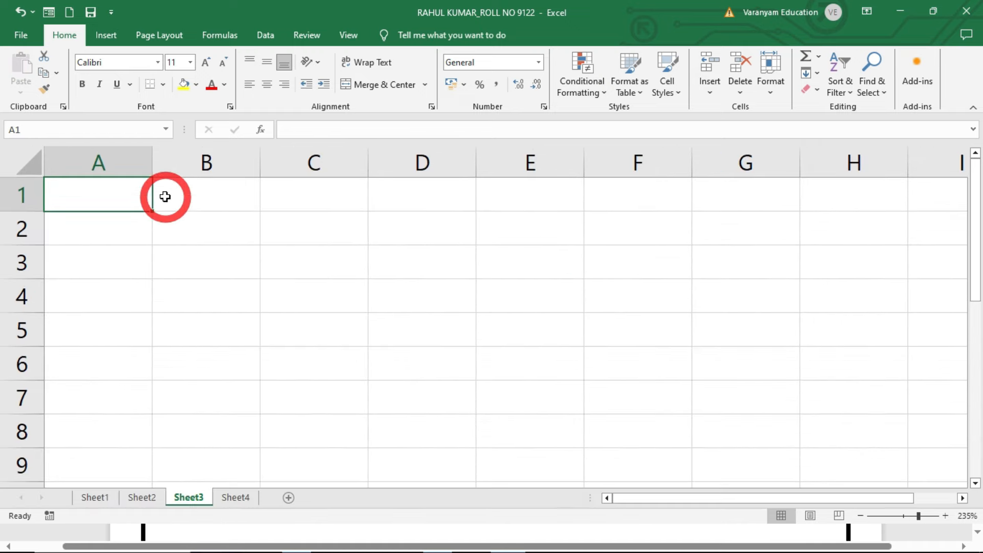
pyautogui.moveTo(110, 191); pyautogui.dragTo(546, 194)
pyautogui.click(137, 189)
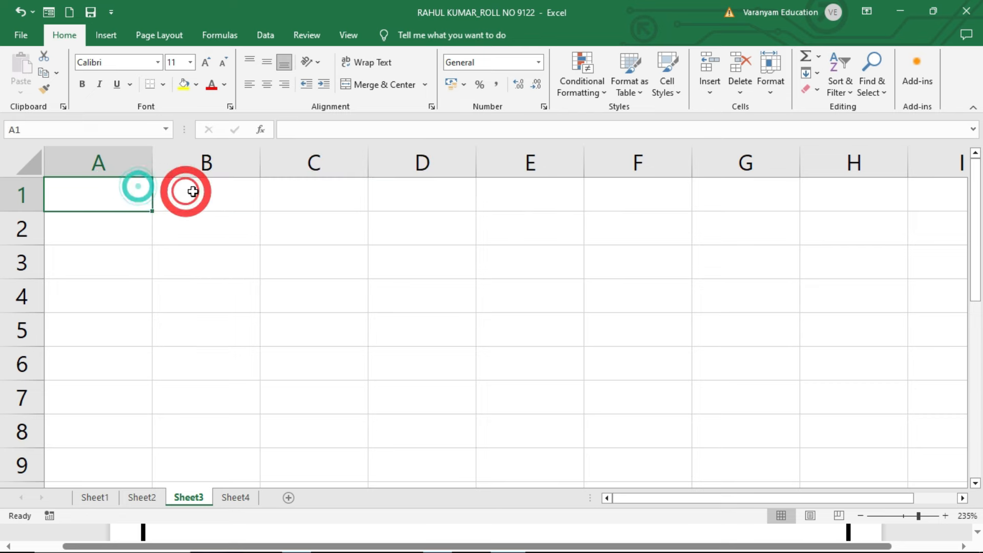
pyautogui.click(204, 193)
pyautogui.click(333, 193)
pyautogui.click(439, 204)
pyautogui.click(531, 211)
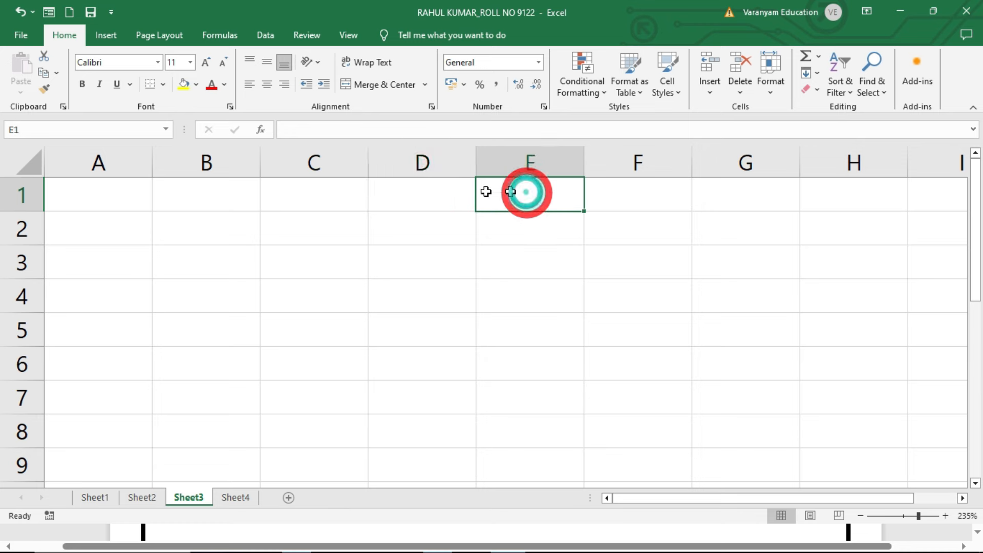
# Step: Merge and center cells A1:H1 on the empty sheet and unmerge them again
pyautogui.moveTo(135, 192); pyautogui.dragTo(809, 193)
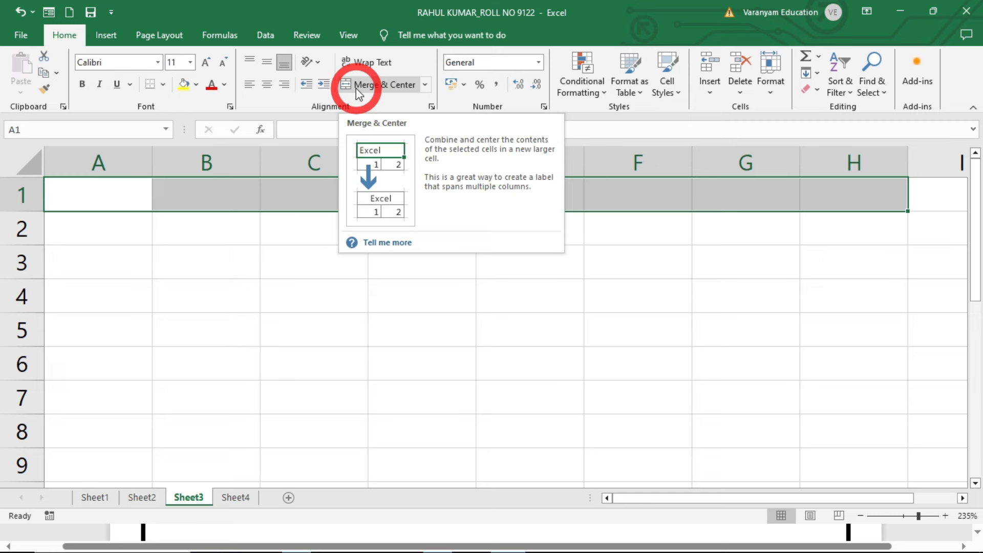
pyautogui.click(425, 85)
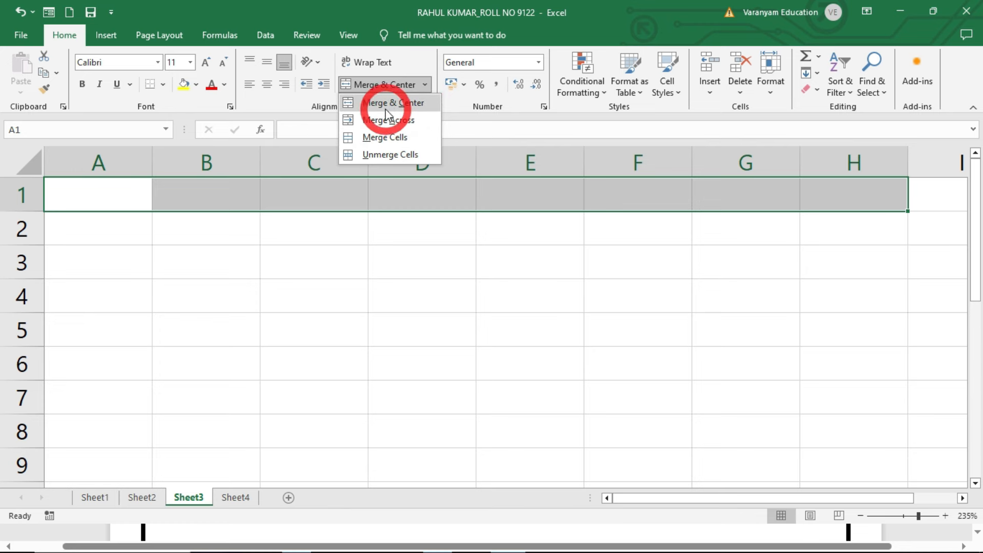
pyautogui.click(352, 87)
pyautogui.click(305, 265)
pyautogui.click(303, 189)
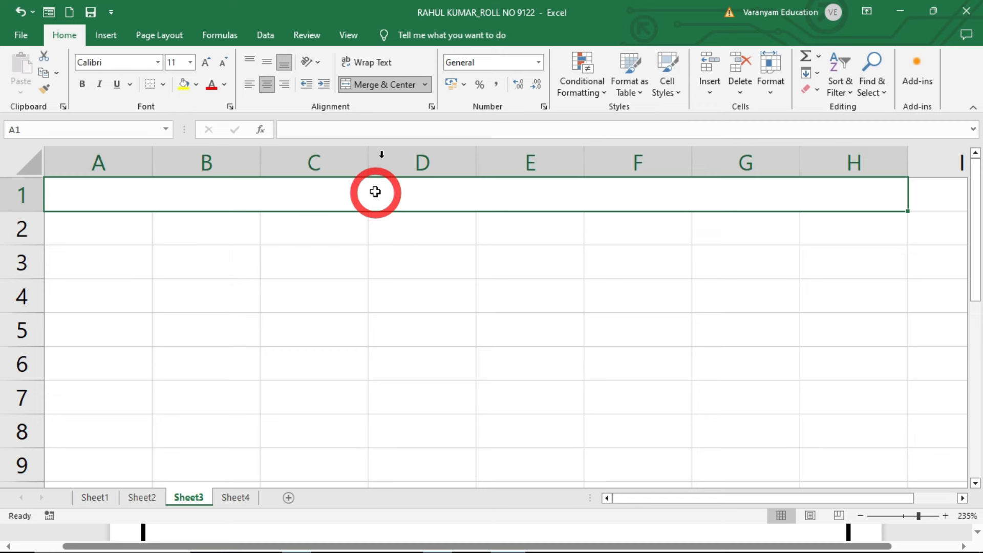
pyautogui.click(372, 87)
pyautogui.click(314, 287)
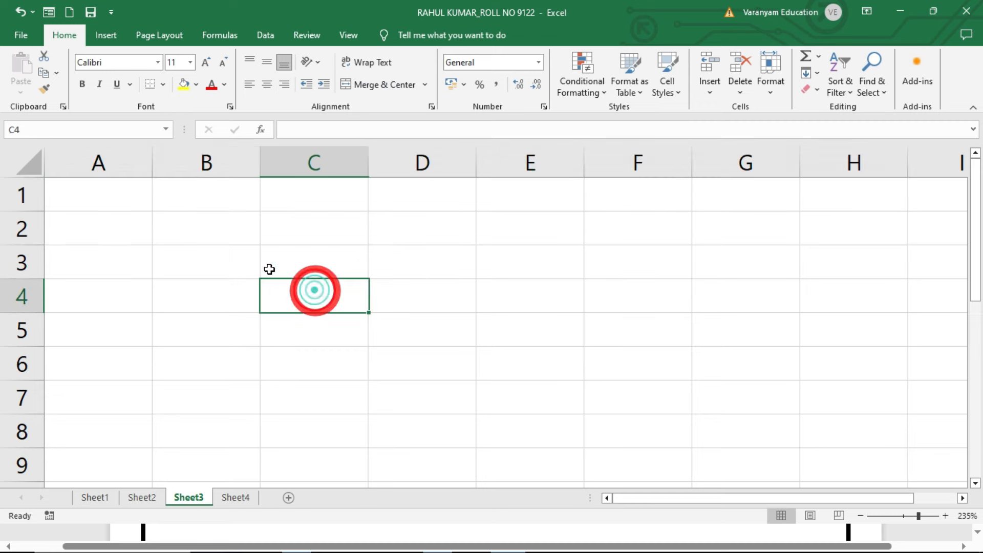
# Step: Enter HINDI, ENGLISH and MATHS in cells A2, B2 and C2
pyautogui.click(113, 226)
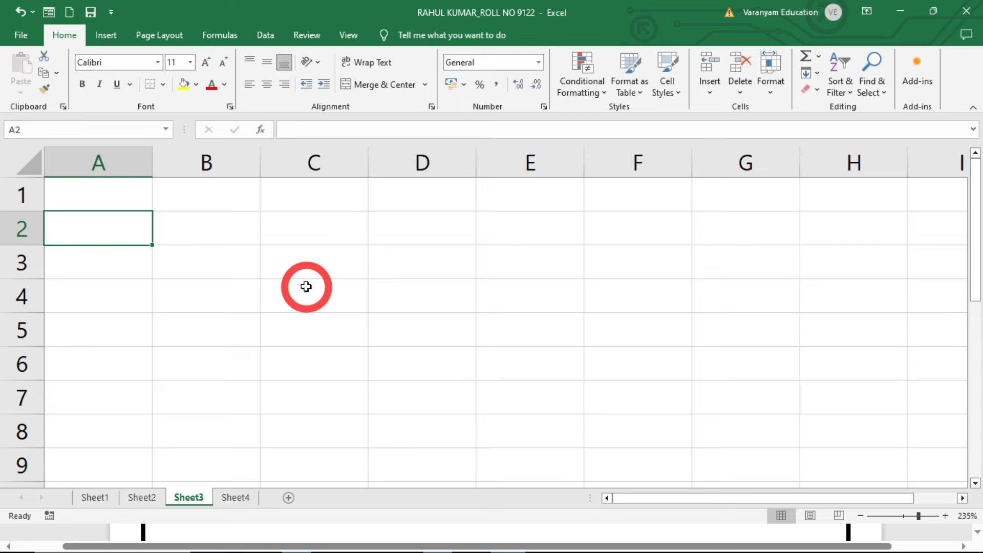
pyautogui.write('HINDI')
pyautogui.press('Tab')
pyautogui.write('ENGLISH')
pyautogui.press('Tab')
pyautogui.write('MATH')
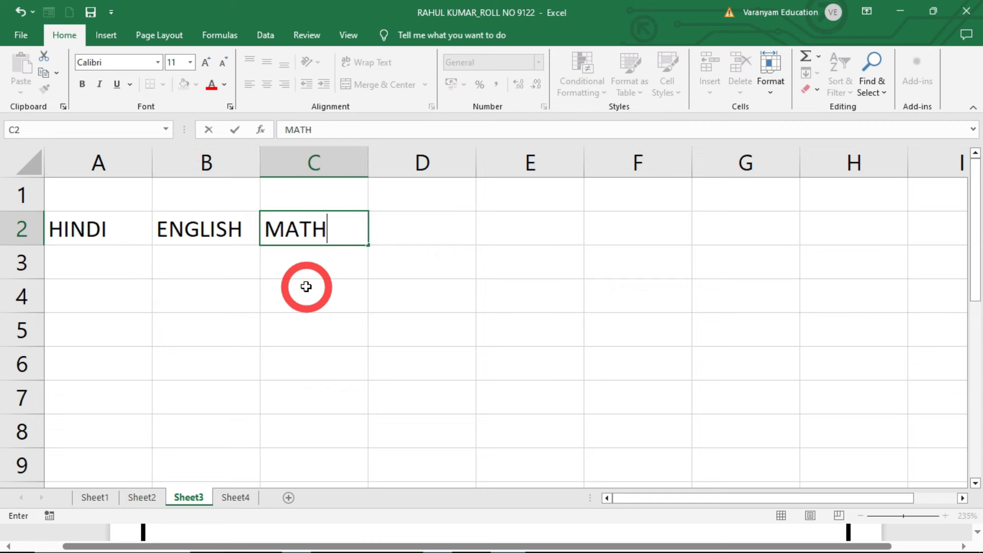
pyautogui.click(306, 287)
# Step: Merge and center the filled cells A2:C2, accepting the loss of the other values, and undo the merge
pyautogui.moveTo(123, 226); pyautogui.dragTo(272, 225)
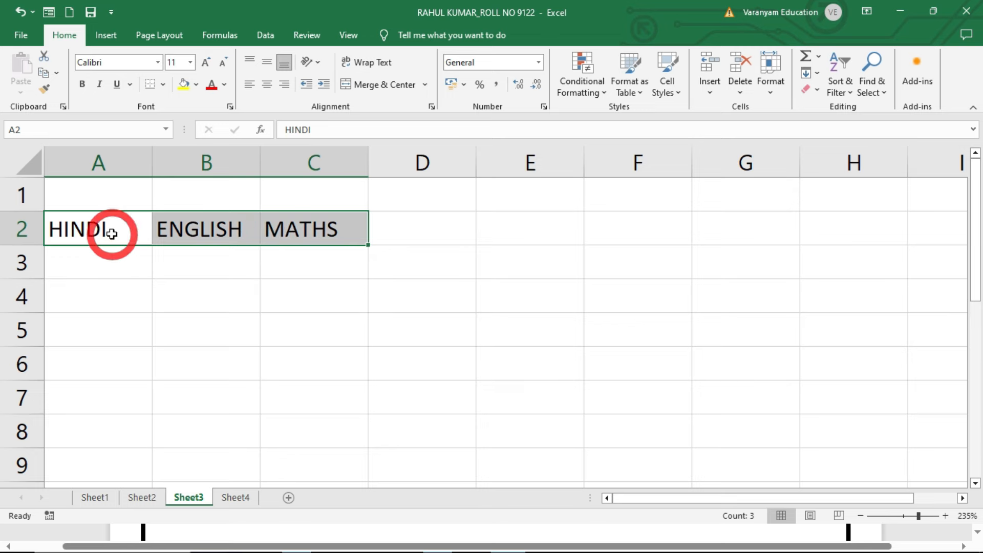
pyautogui.click(370, 82)
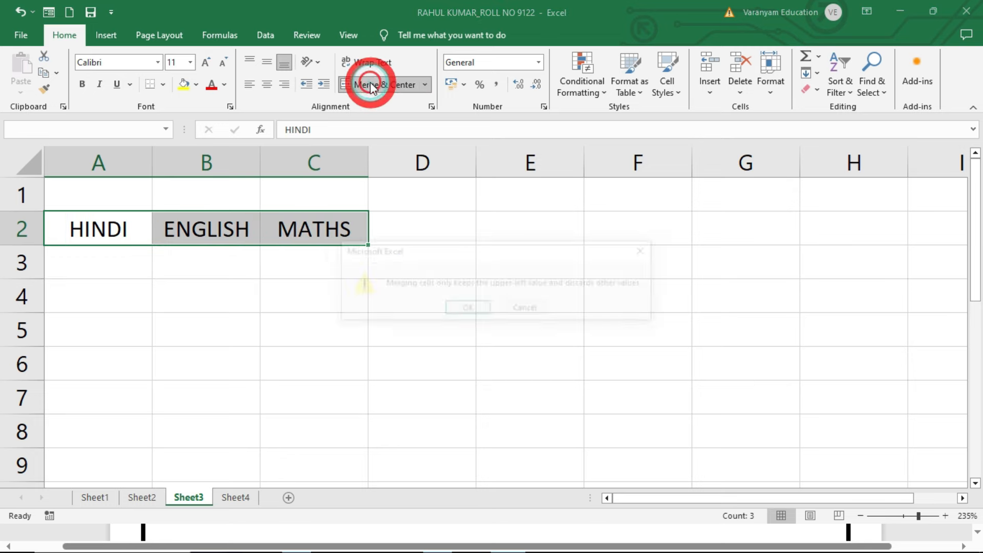
pyautogui.click(462, 311)
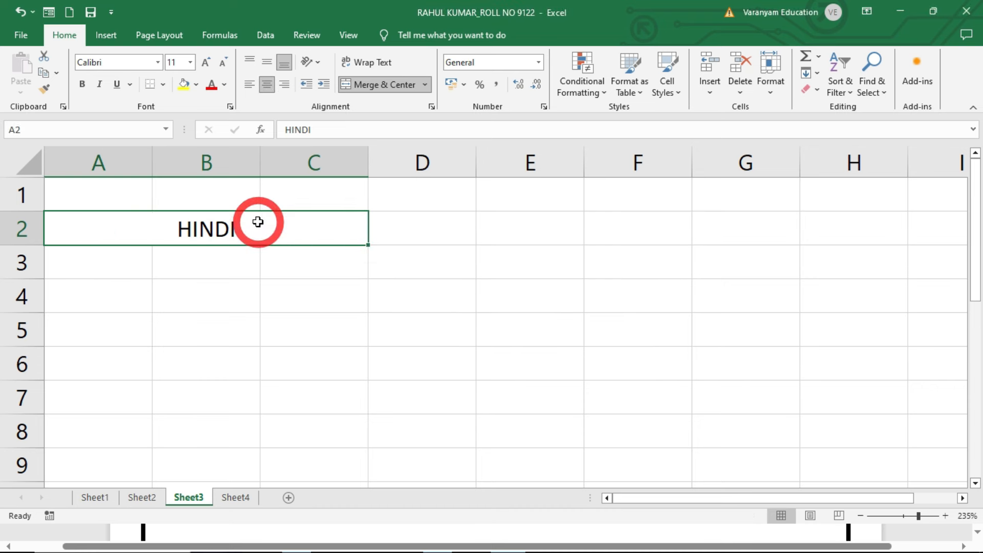
pyautogui.hotkey('ctrl', 'z')
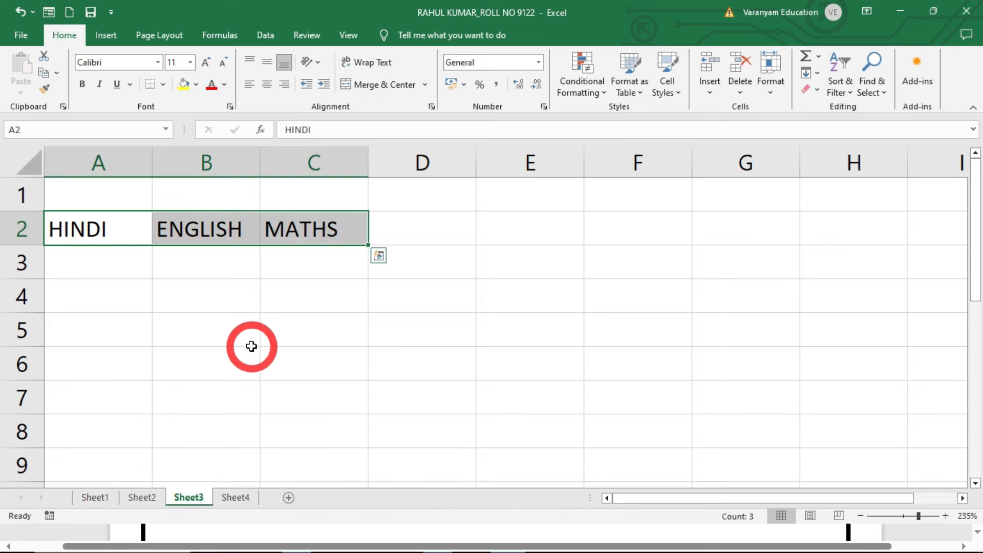
# Step: Clear the three subject names from cells A2:C2
pyautogui.hotkey('ctrl', 'q')
pyautogui.hotkey('ctrl', 'Delete')
pyautogui.press('Escape')
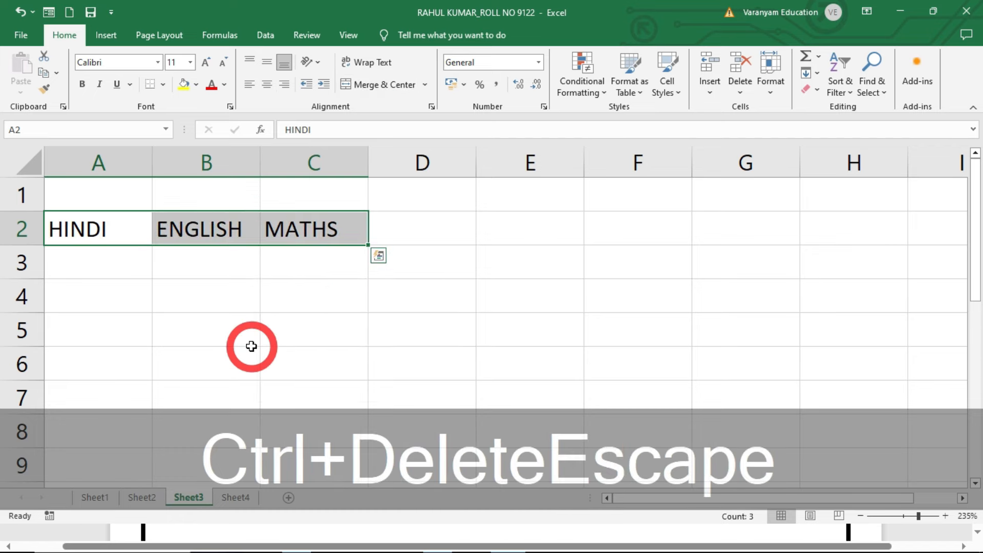
pyautogui.press('Delete')
pyautogui.click(264, 333)
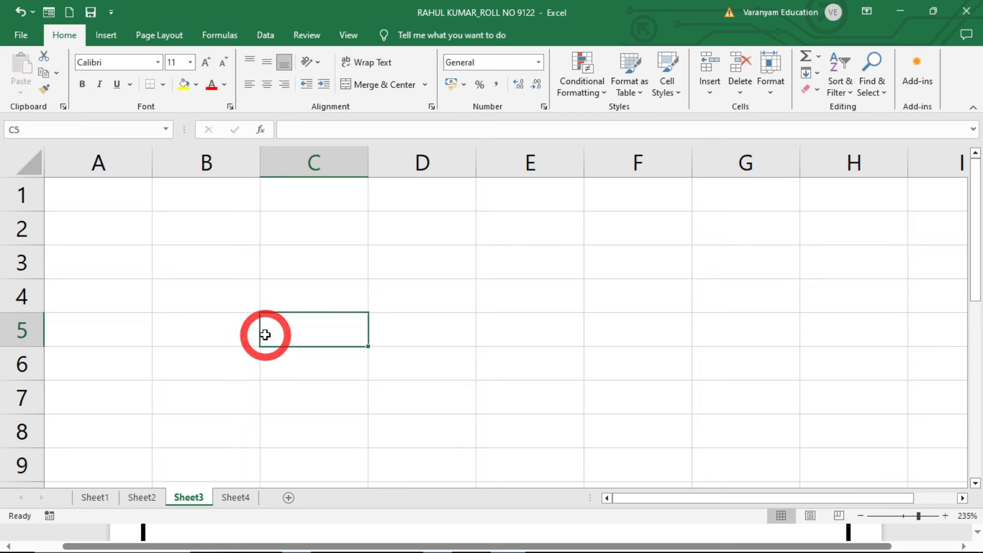
# Step: Merge and center cells A1:H1 and enter the title "VARANYAM EDUCATION CPT CLASS" in them
pyautogui.moveTo(102, 185); pyautogui.dragTo(814, 187)
pyautogui.click(380, 87)
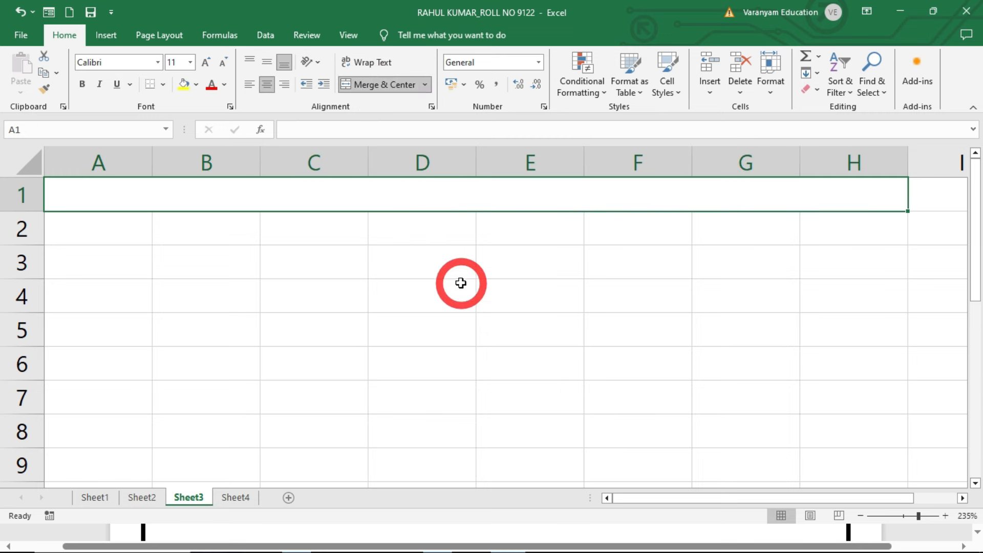
pyautogui.write('VARANYAM EDUCATION CPT CLASS')
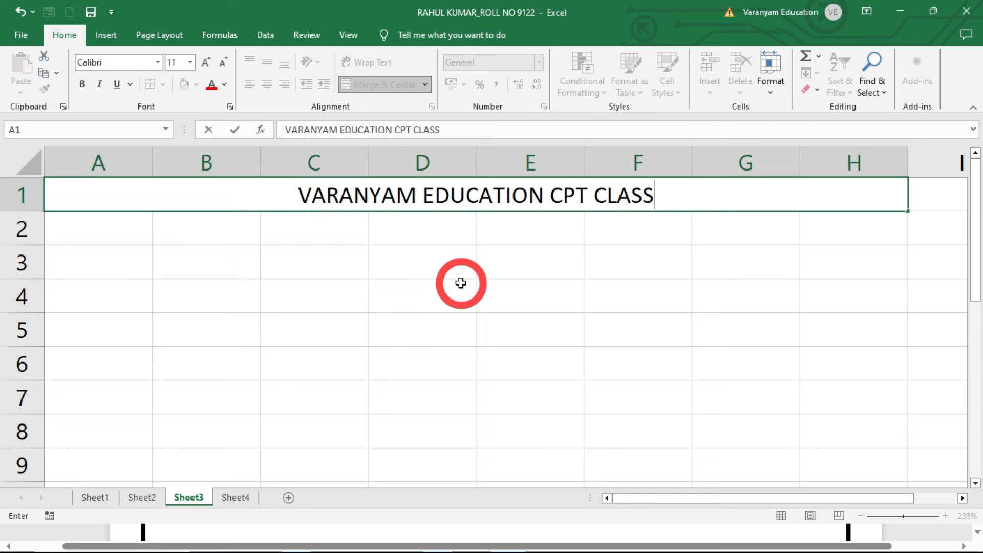
pyautogui.click(460, 282)
# Step: Set the font size of the merged title in row 1 to 16
pyautogui.click(425, 197)
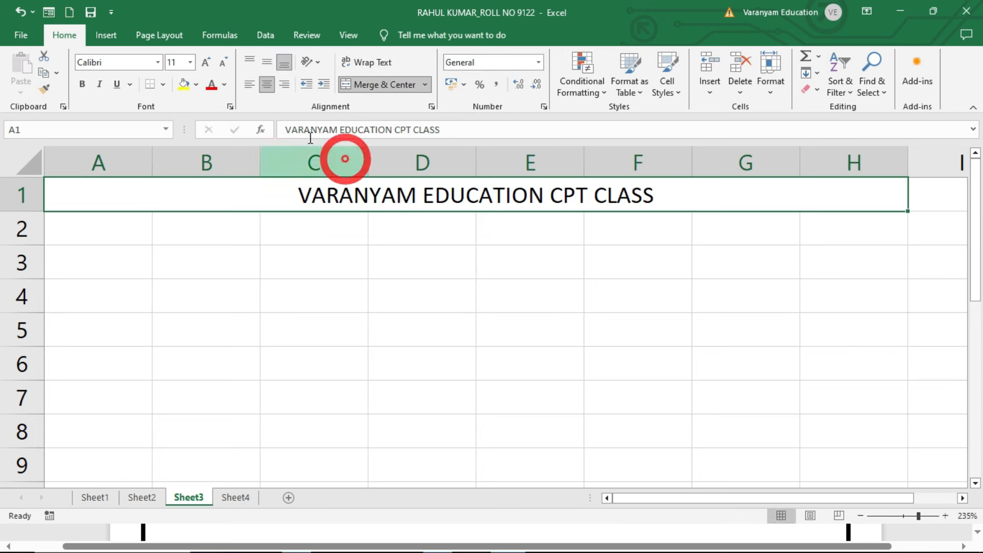
pyautogui.click(190, 62)
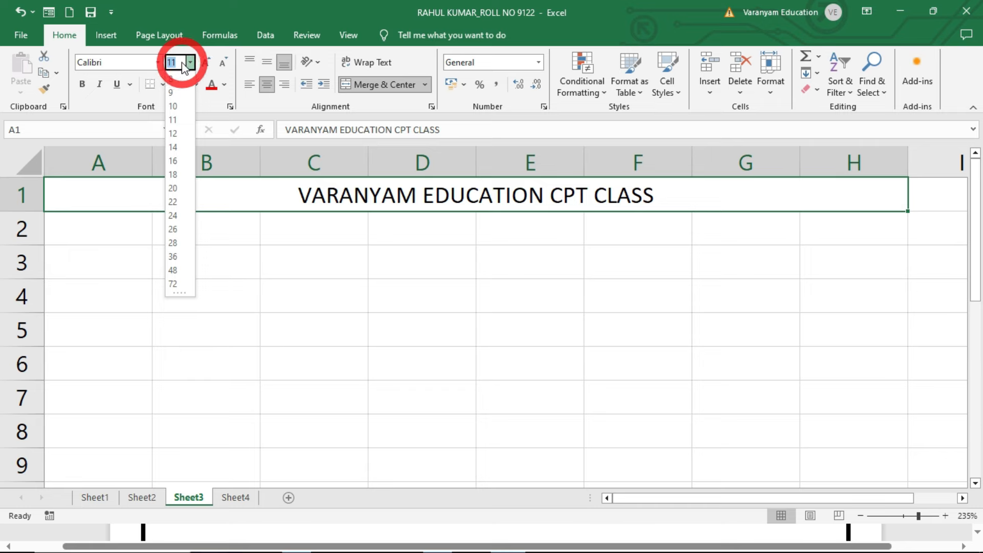
pyautogui.click(174, 162)
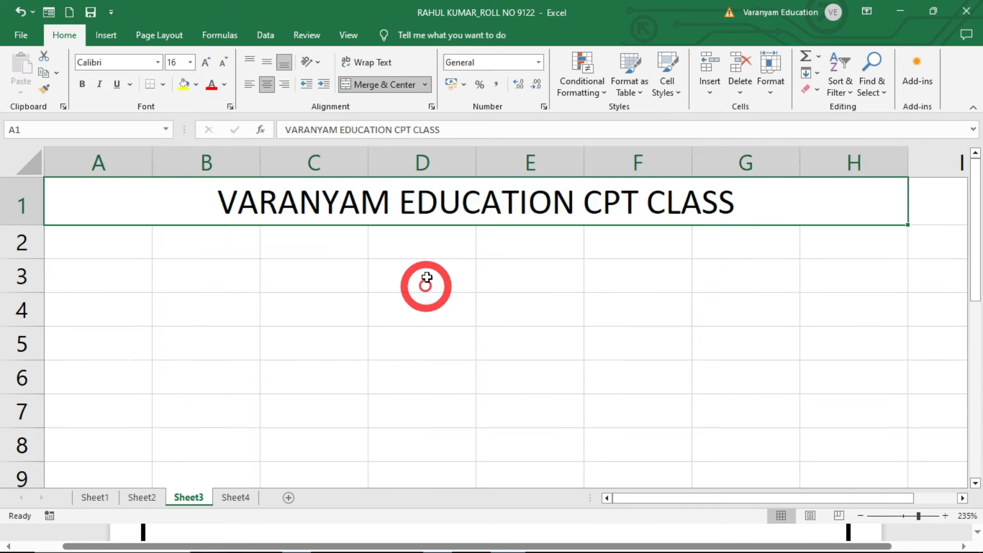
# Step: Apply the Arial font to the title in row 1, followed by Verdana
pyautogui.click(158, 62)
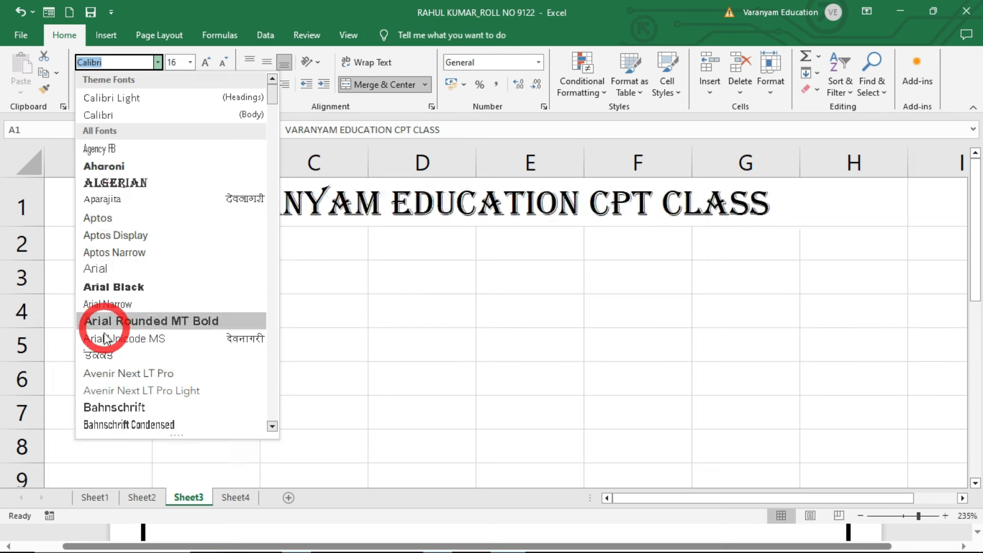
pyautogui.scroll(-8, 100, 302)
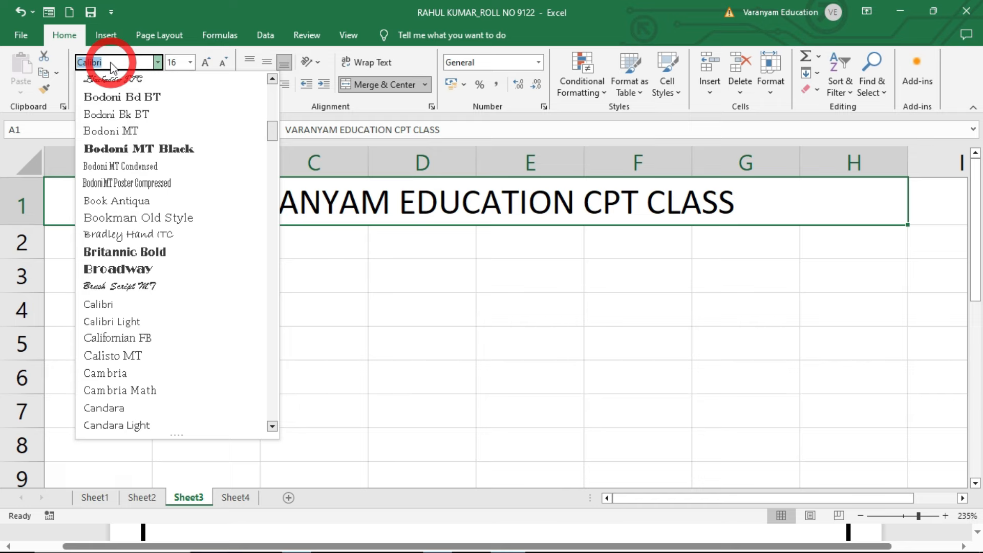
pyautogui.write('Arial')
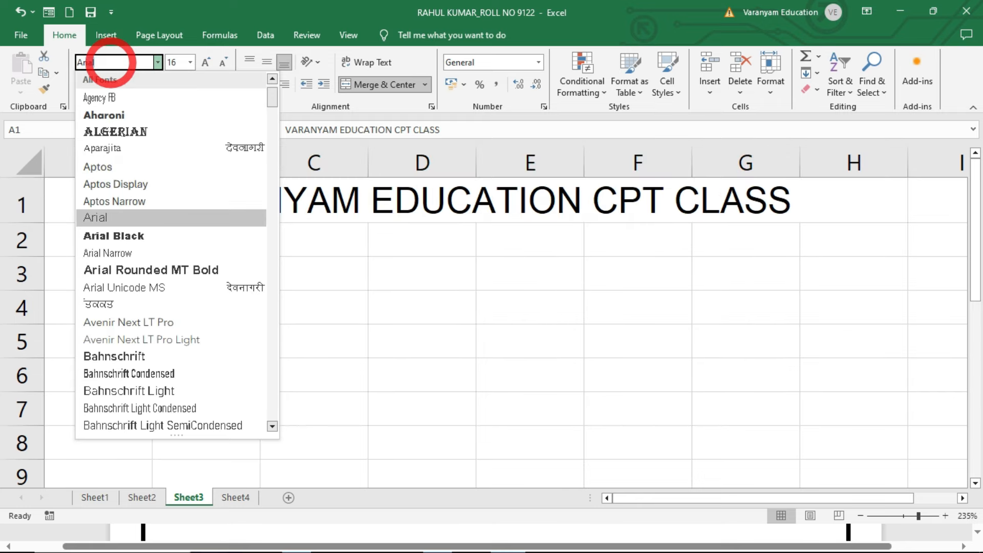
pyautogui.press('Return')
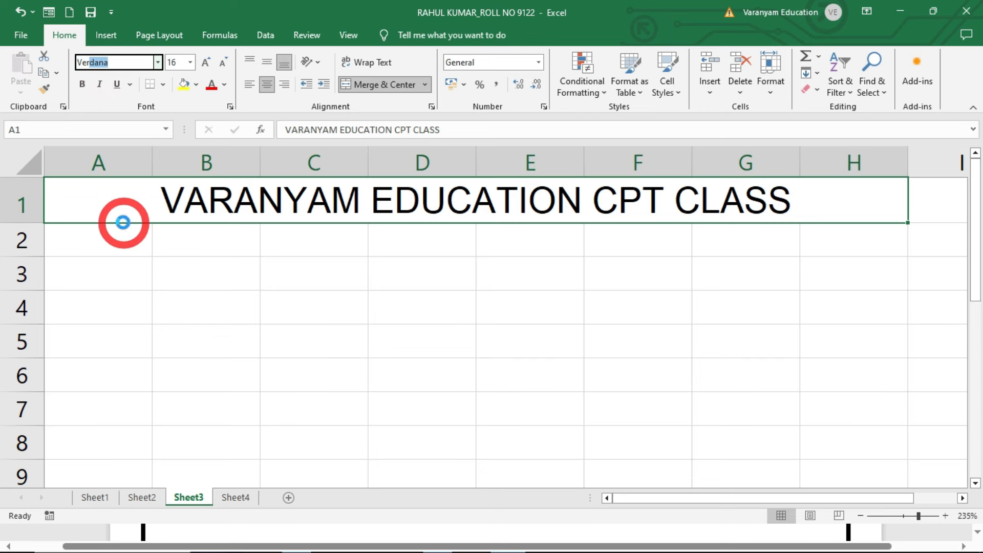
pyautogui.press('Return')
# Step: Change the font of the title in row 1 to Algerian
pyautogui.click(102, 63)
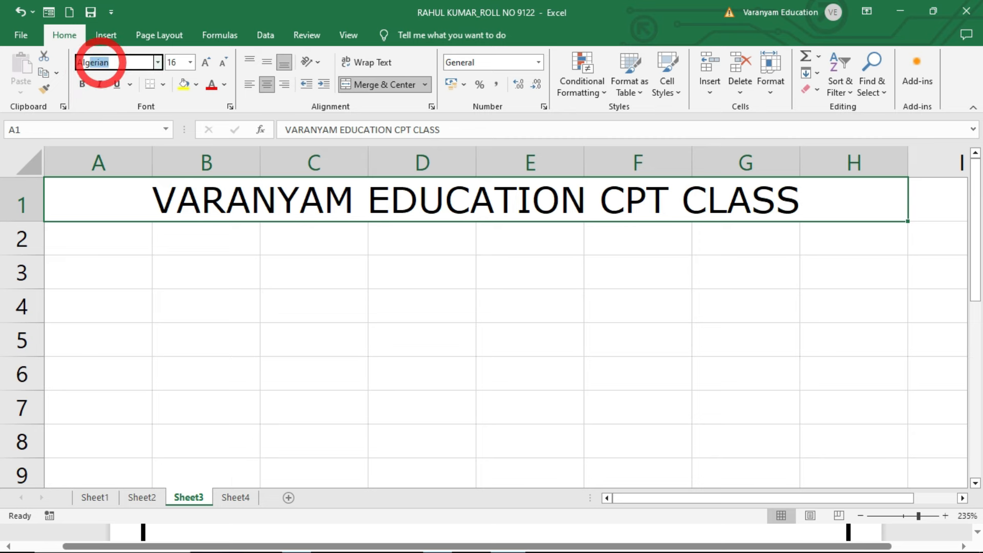
pyautogui.write('A')
pyautogui.press('Return')
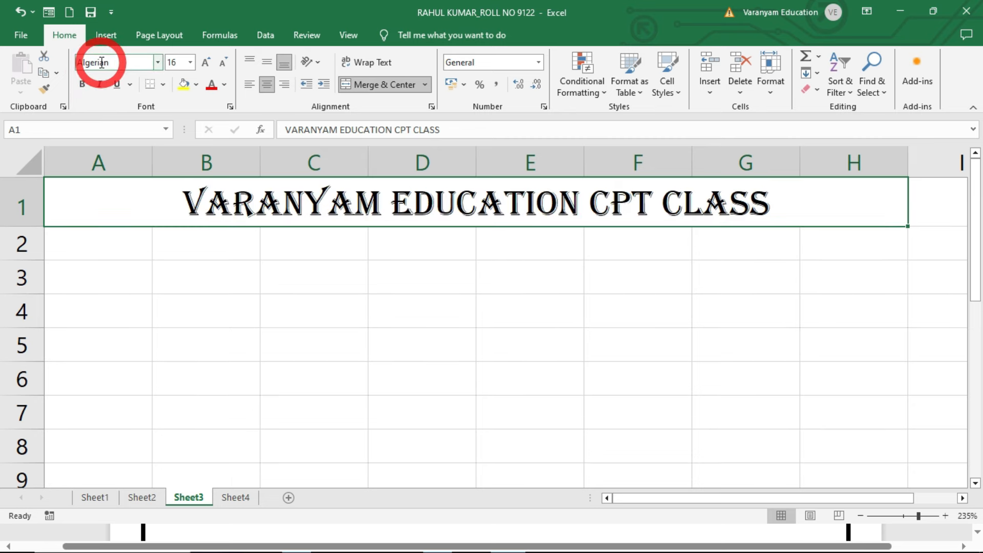
# Step: Set the font of the title in row 1 to Times New Roman
pyautogui.click(102, 62)
pyautogui.write('T')
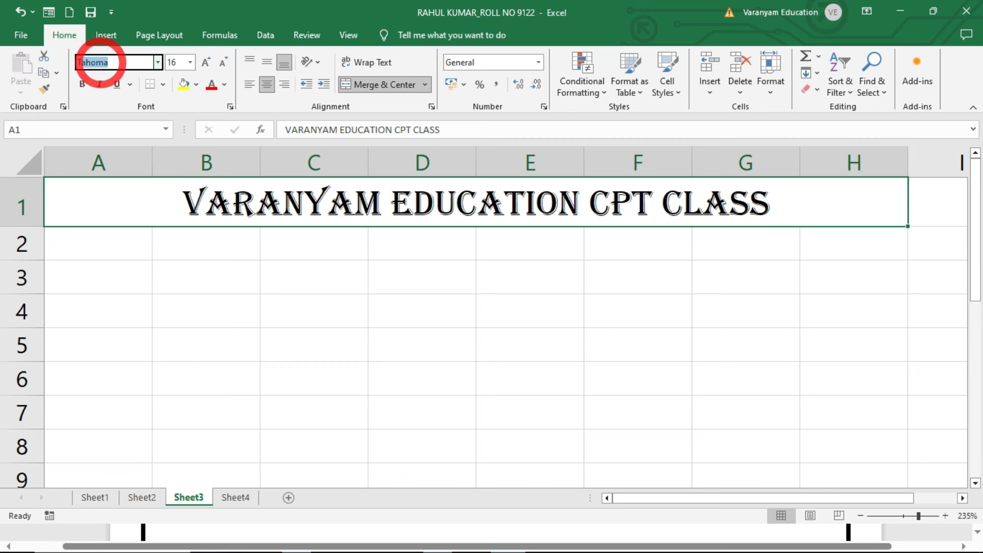
pyautogui.write('ime')
pyautogui.press('Return')
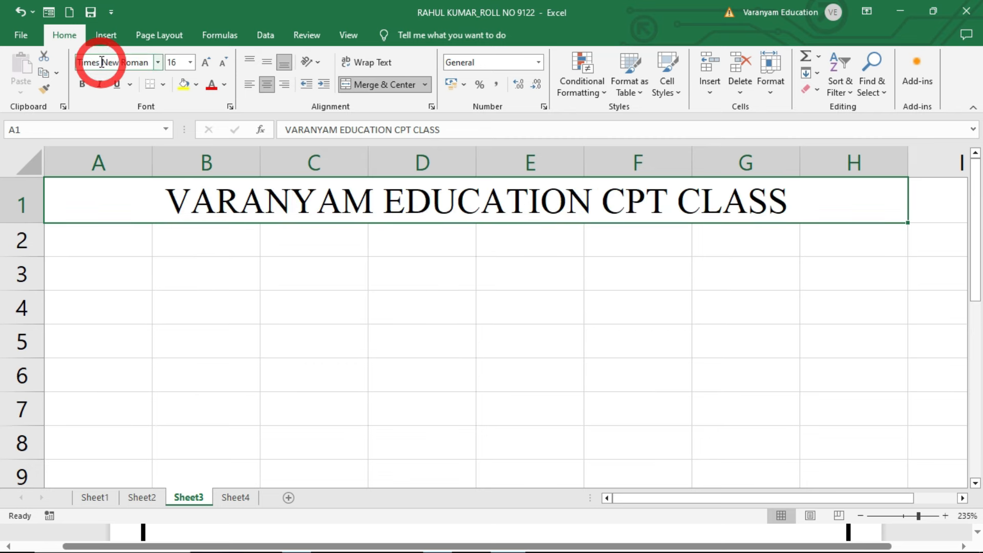
# Step: Set the font of the merged title in row 1 to Tahoma
pyautogui.click(101, 63)
pyautogui.write('TP')
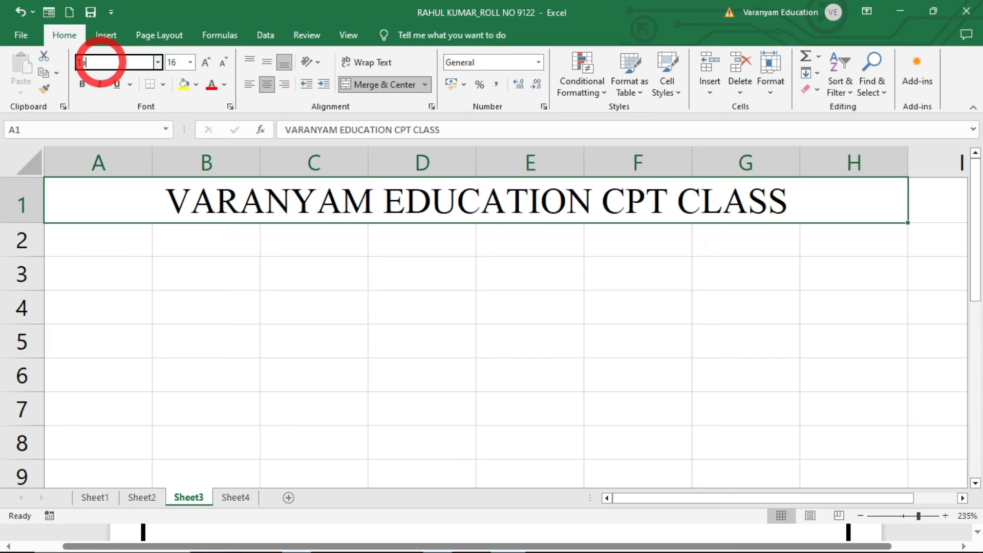
pyautogui.press('Return')
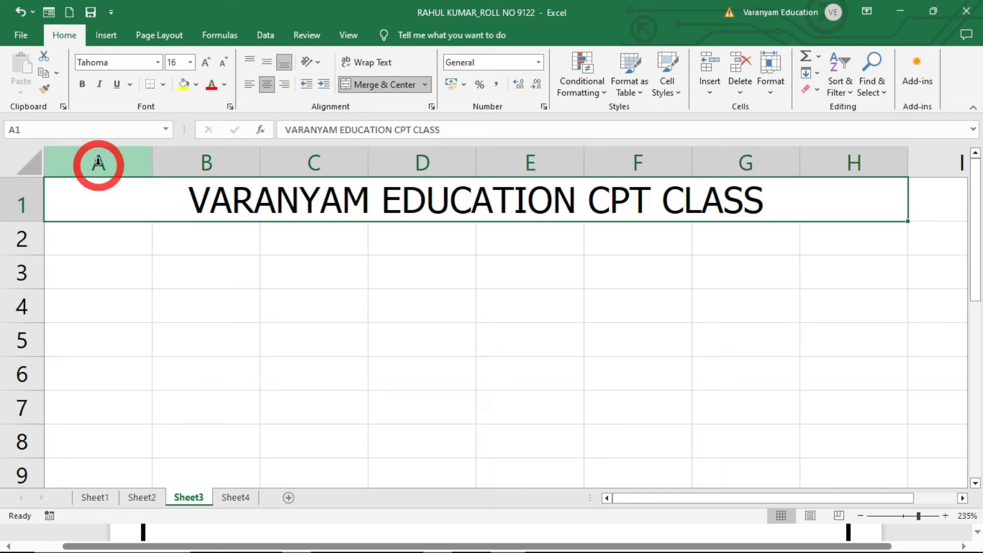
# Step: Make the title in row 1 bold and give it a double underline, leaving it without italics
pyautogui.click(84, 86)
pyautogui.click(94, 90)
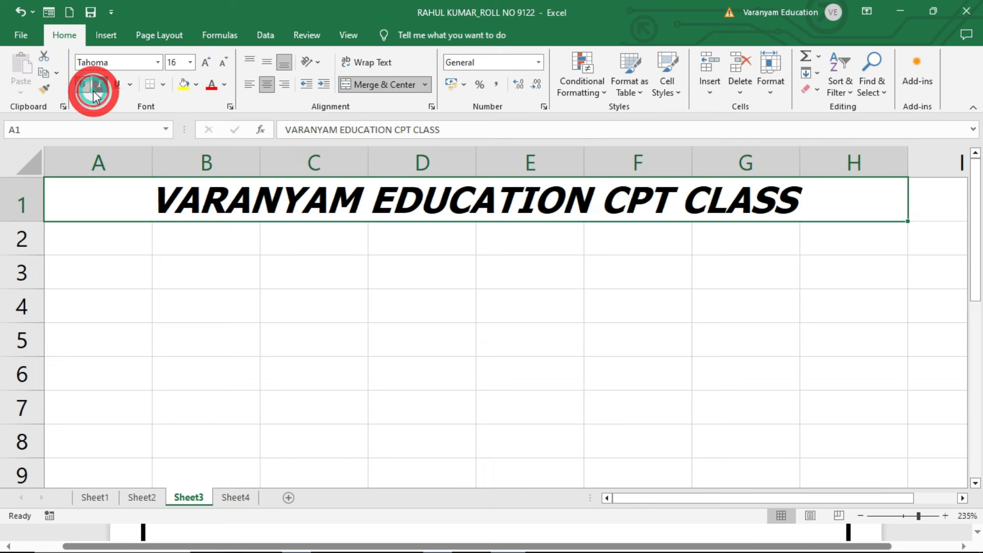
pyautogui.click(93, 91)
pyautogui.click(120, 88)
pyautogui.click(119, 89)
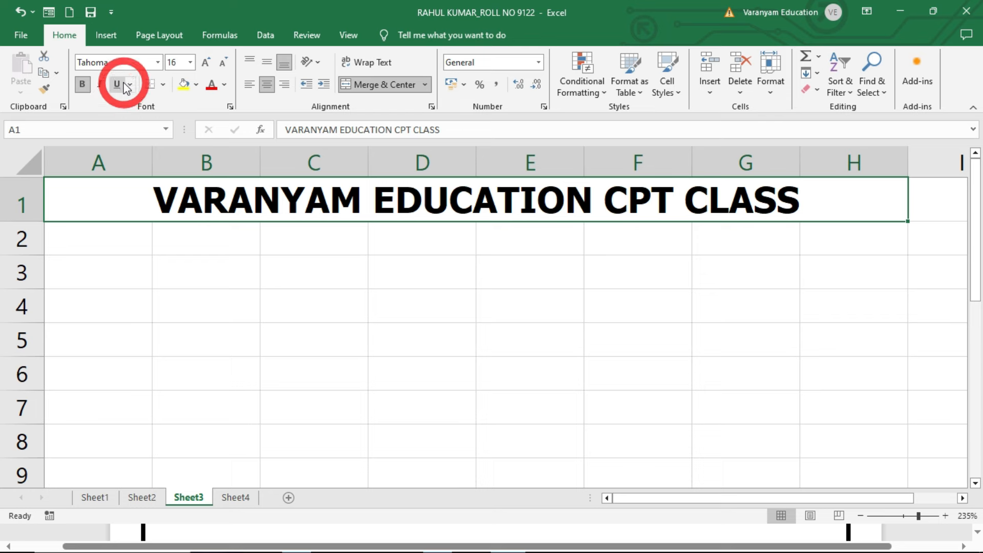
pyautogui.click(131, 85)
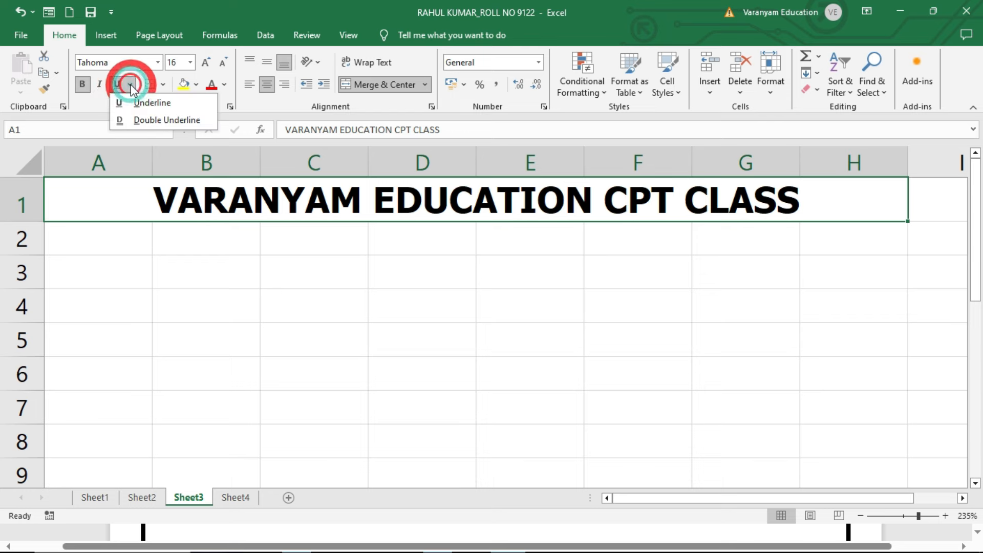
pyautogui.click(142, 121)
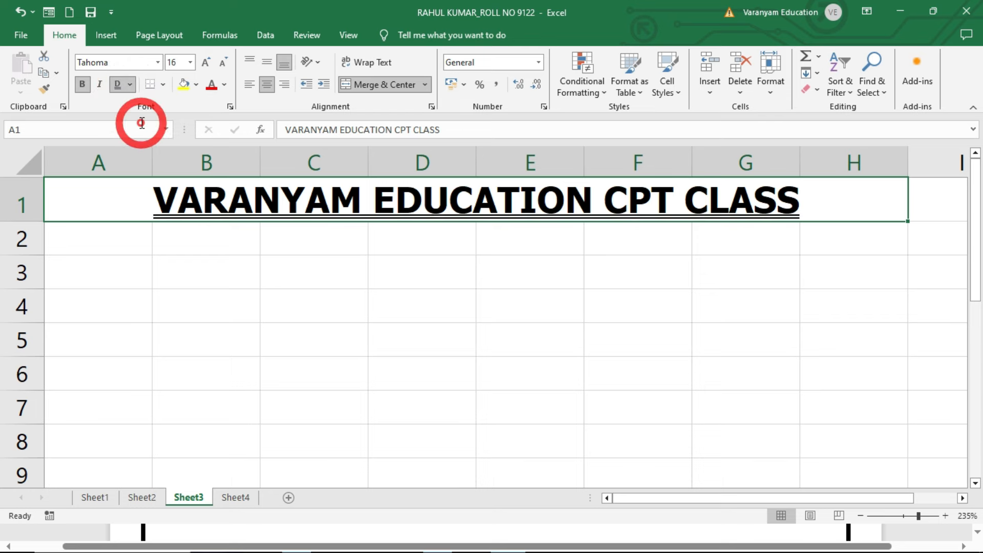
pyautogui.click(210, 263)
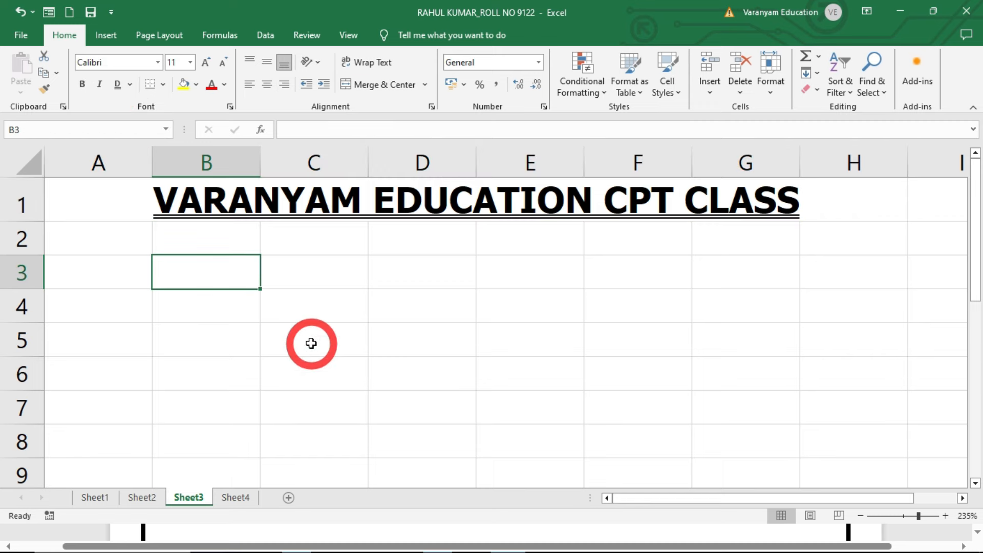
# Step: Enter the headings NAME, WORD, EXCEL, INTERNET and TOTAL MARKS in cells A2 to E2
pyautogui.click(96, 237)
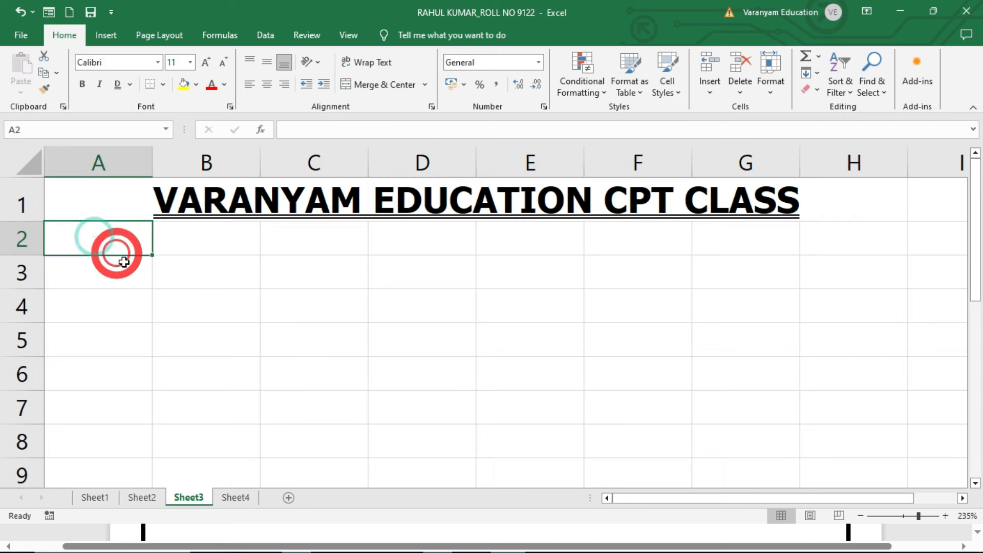
pyautogui.write('NAME')
pyautogui.press('Tab')
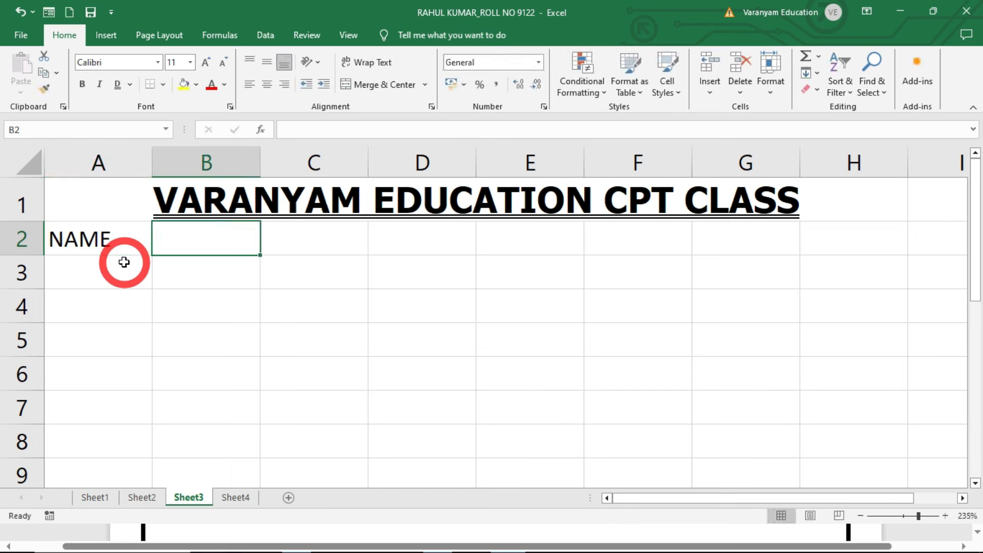
pyautogui.write('WORD')
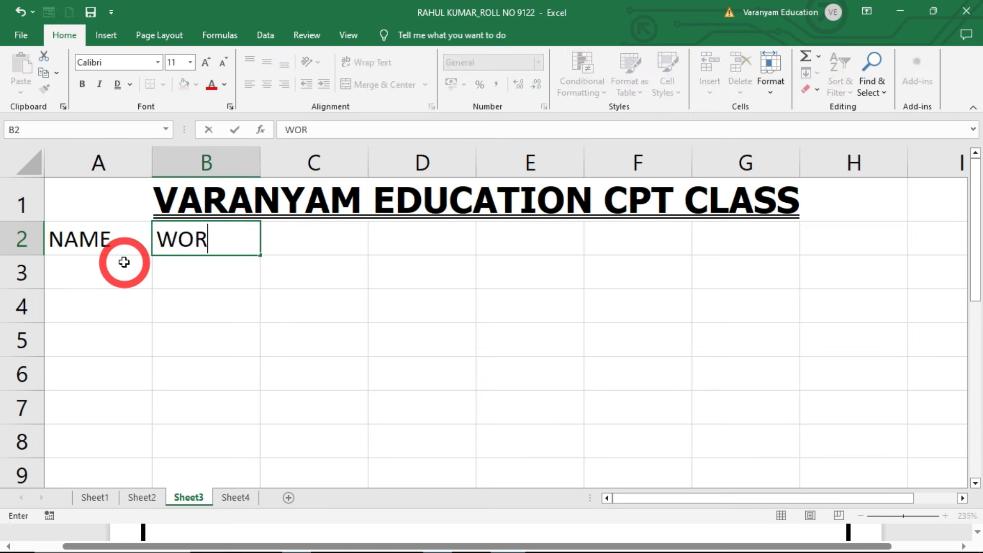
pyautogui.press('Tab')
pyautogui.write('EXCEL')
pyautogui.press('Tab')
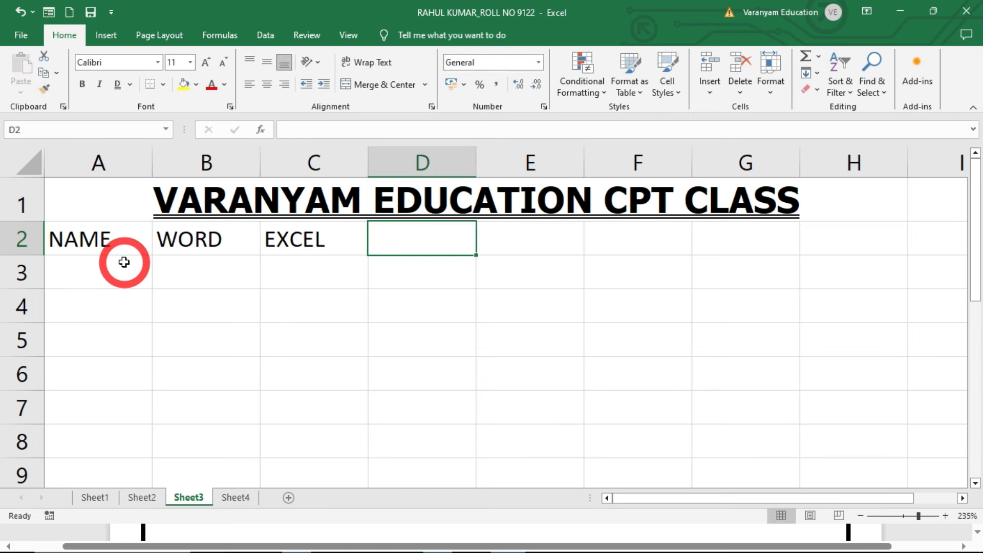
pyautogui.write('INTERNET')
pyautogui.press('Tab')
pyautogui.write('TO')
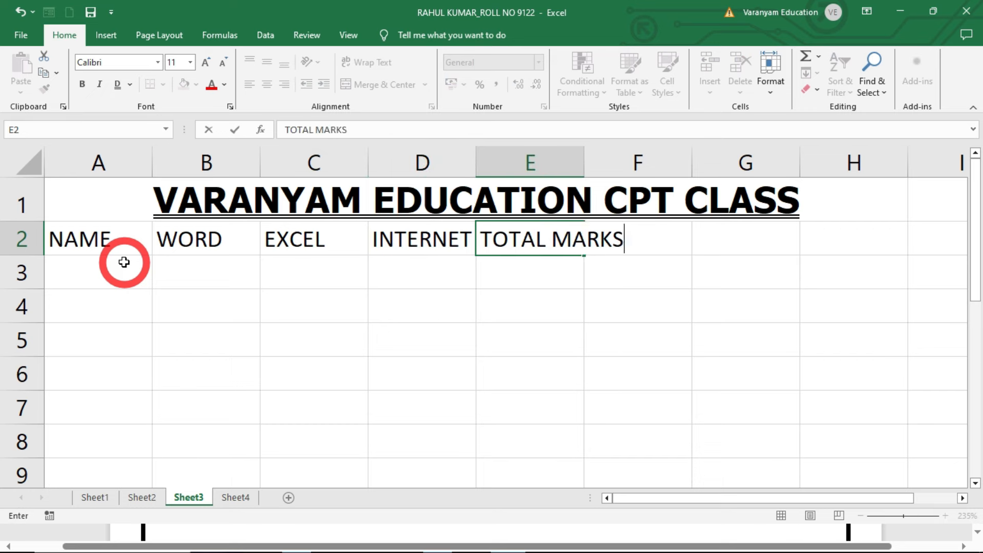
pyautogui.press('Tab')
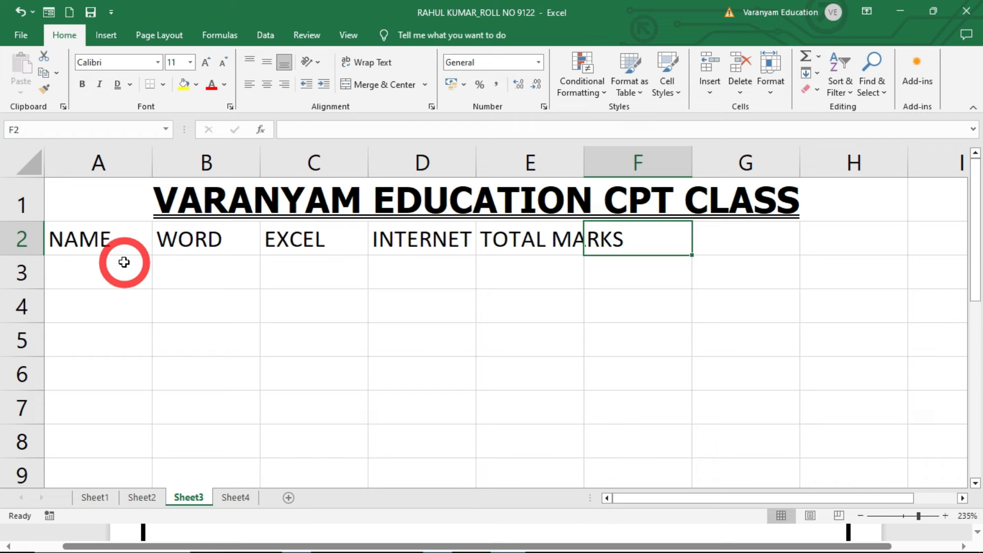
# Step: Auto-fit the width of column E to the TOTAL MARKS heading
pyautogui.doubleClick(584, 165)
pyautogui.moveTo(83, 244); pyautogui.dragTo(553, 237)
pyautogui.click(390, 200)
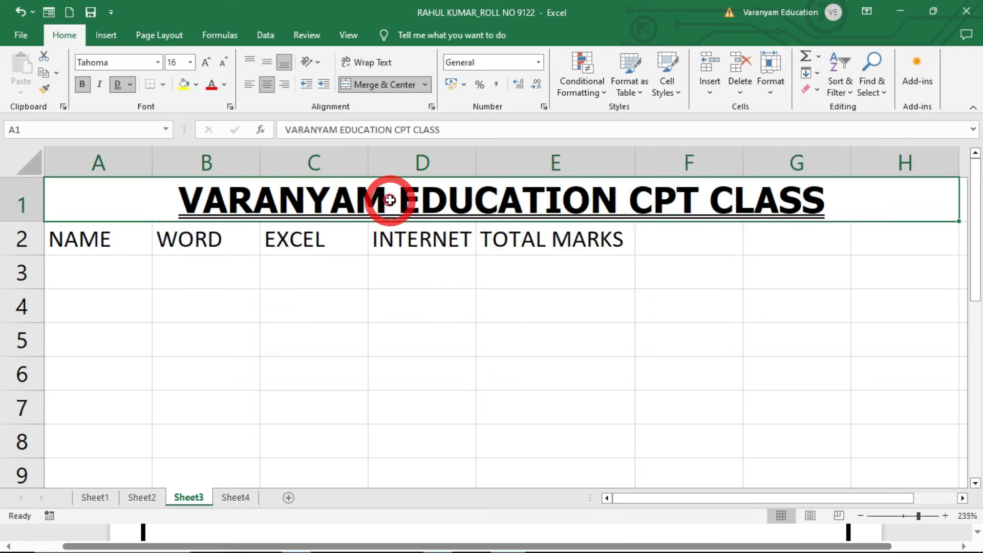
pyautogui.click(373, 242)
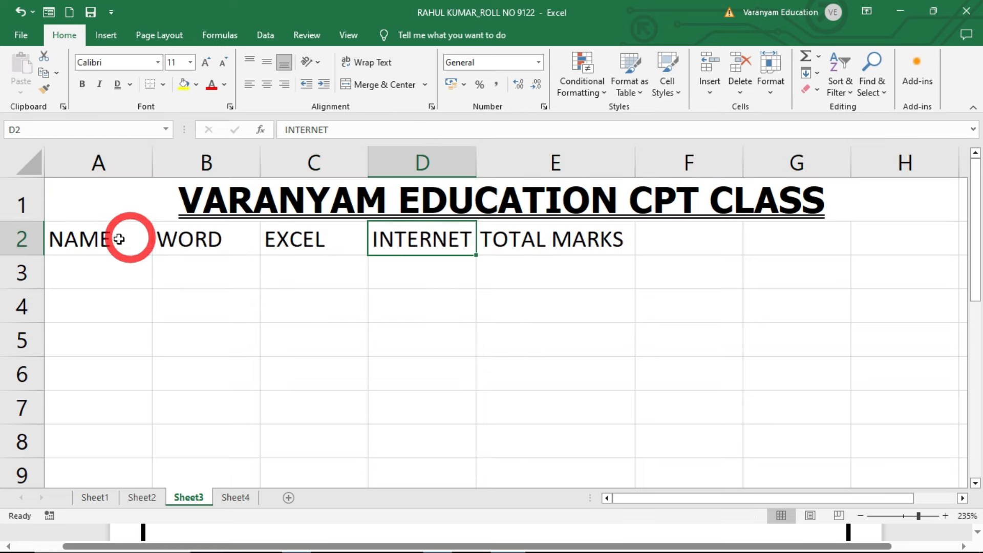
# Step: Enter the first student's name in cell A3 under NAME, capitalising only the initial letter
pyautogui.click(106, 265)
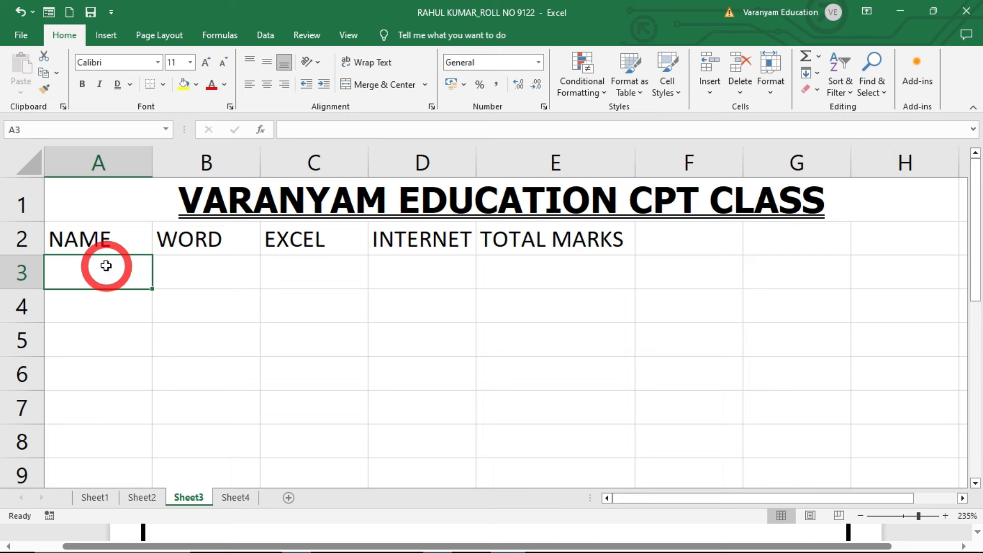
pyautogui.write('mOHA')
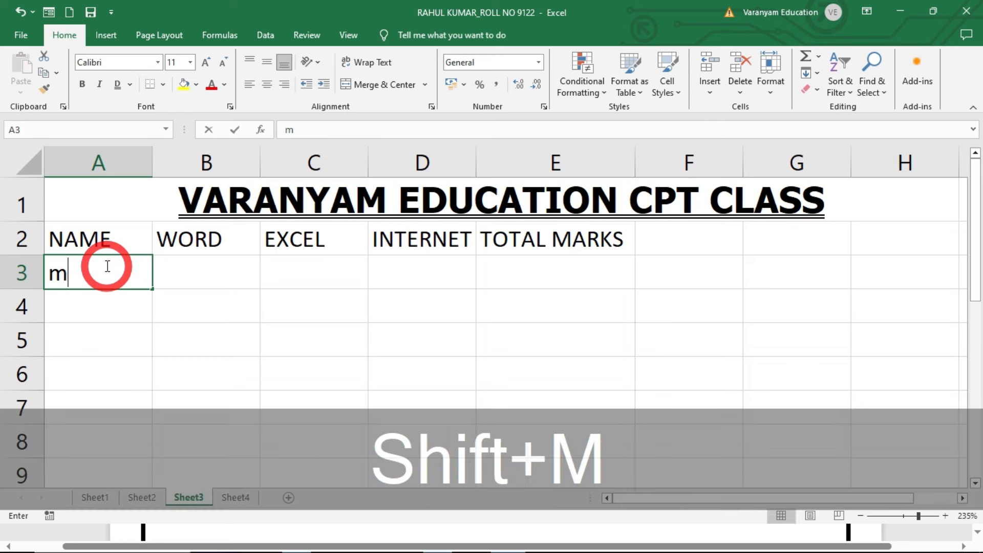
pyautogui.press('BackSpace')
pyautogui.press('BackSpace')
pyautogui.press('BackSpace')
pyautogui.press('BackSpace')
pyautogui.write('M')
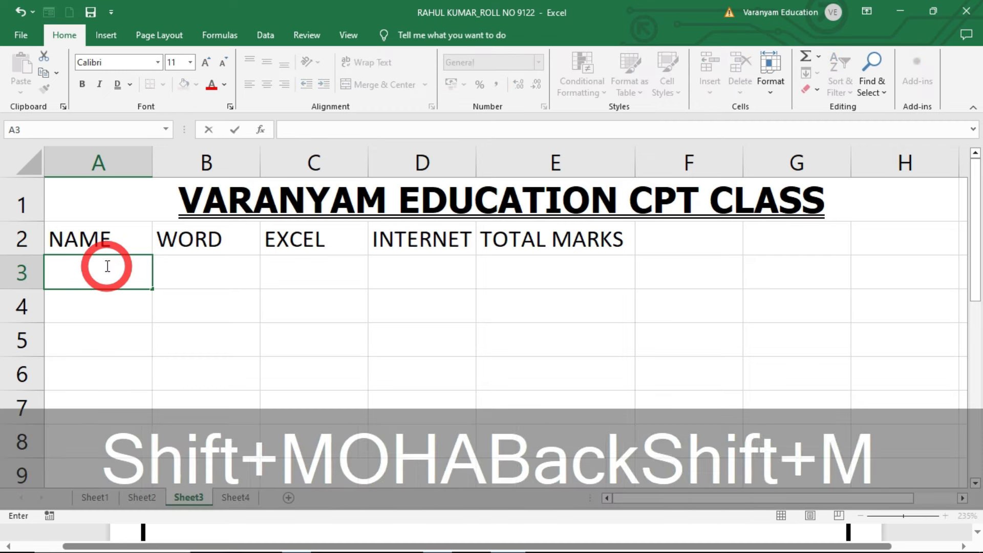
pyautogui.press('capslock')
pyautogui.write('h')
pyautogui.press('BackSpace')
pyautogui.write('ohan')
pyautogui.press('Return')
# Step: Enter the other three students' names in cells A4 to A6, each with a capital initial
pyautogui.write('s\\')
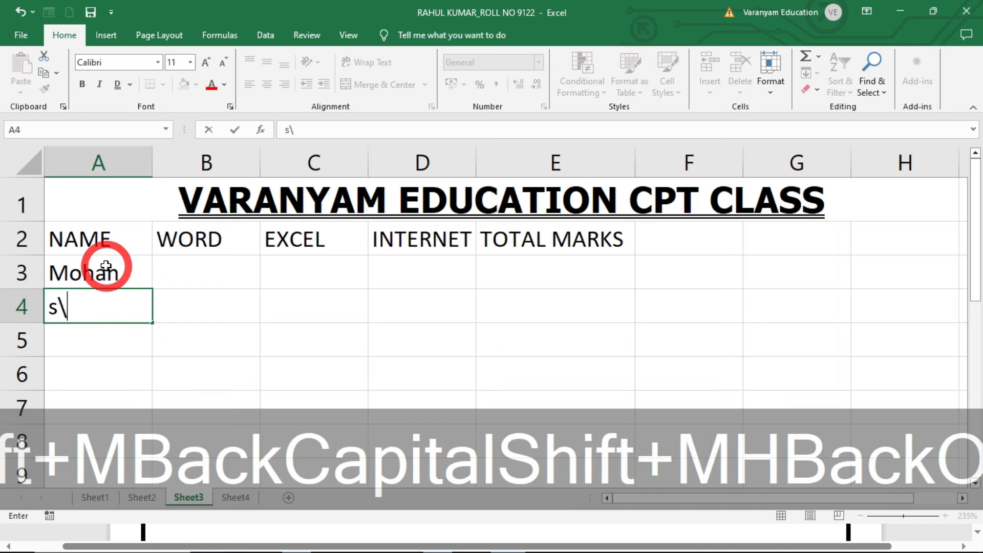
pyautogui.press('BackSpace')
pyautogui.press('BackSpace')
pyautogui.write('so')
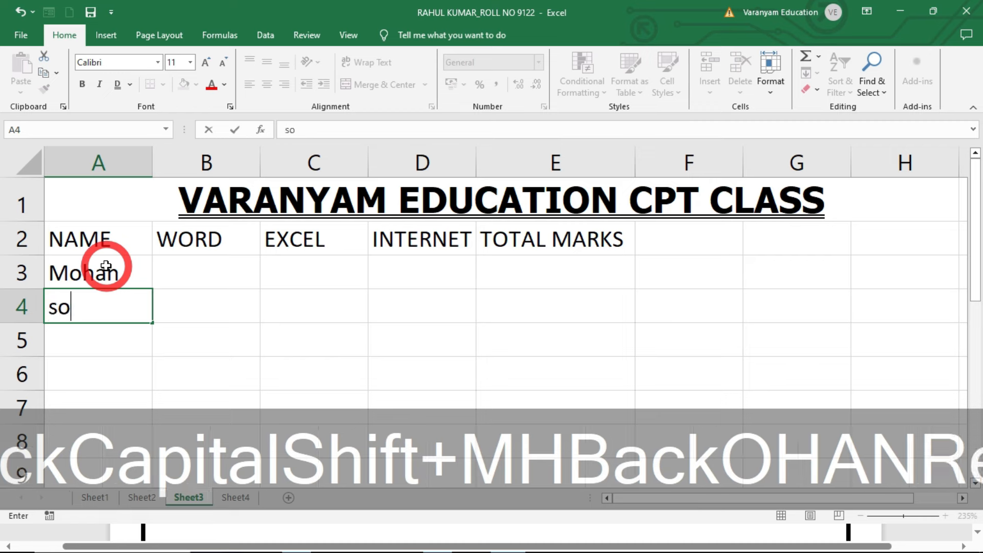
pyautogui.press('BackSpace')
pyautogui.write('S')
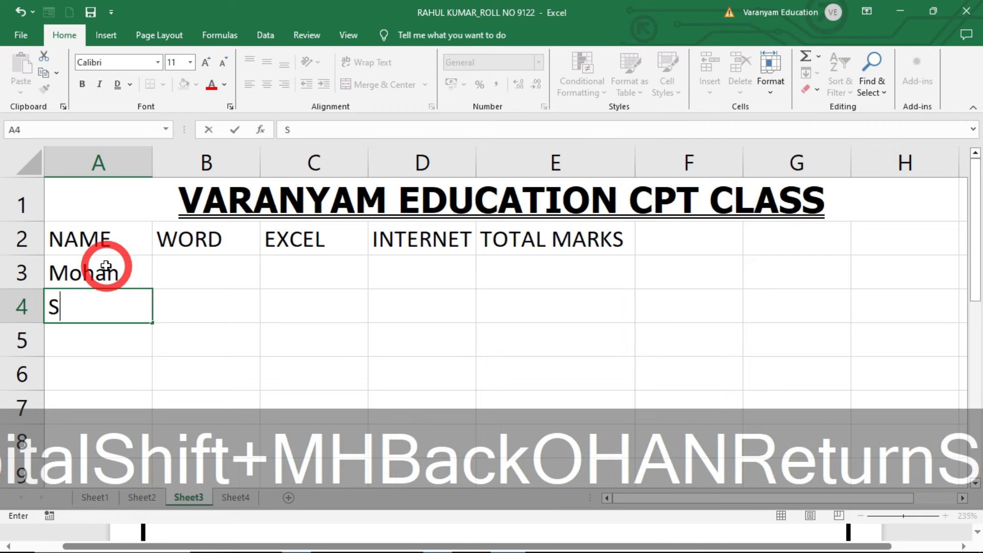
pyautogui.write('ohan')
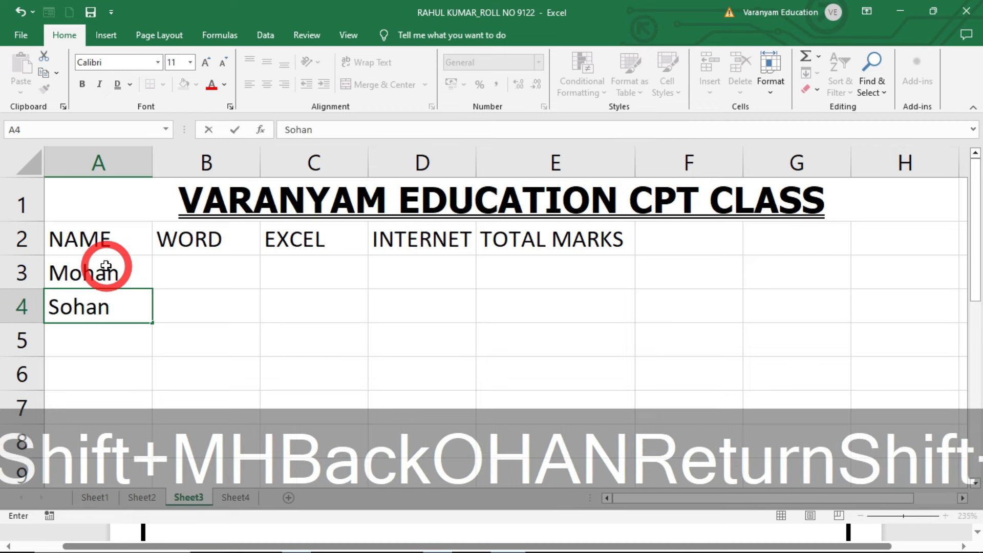
pyautogui.press('Return')
pyautogui.write('Geeta')
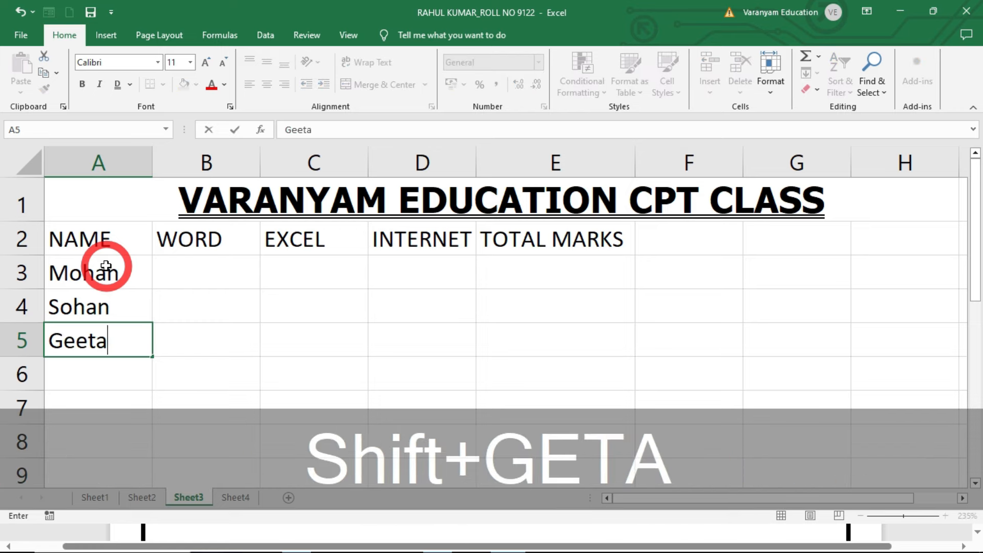
pyautogui.press('Return')
pyautogui.write('Sita')
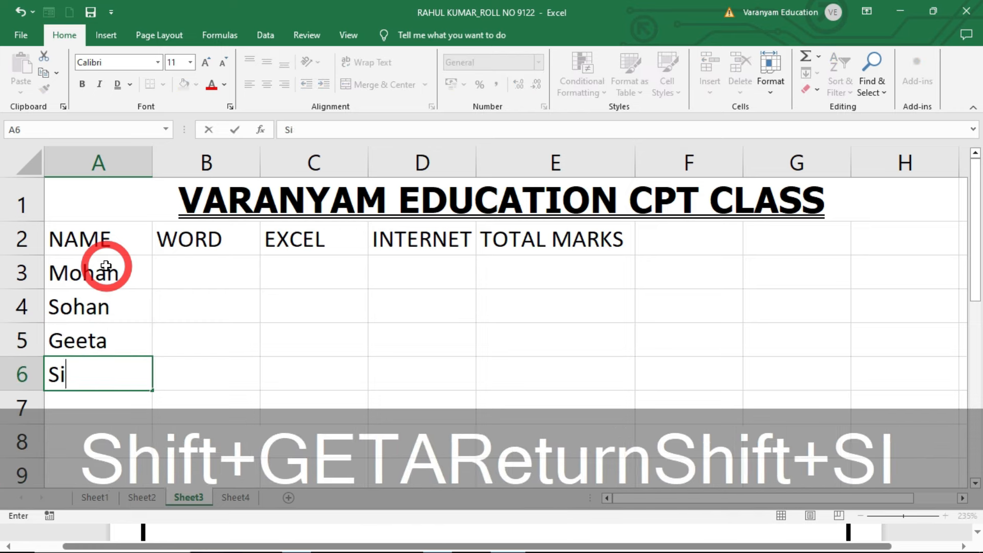
pyautogui.press('Return')
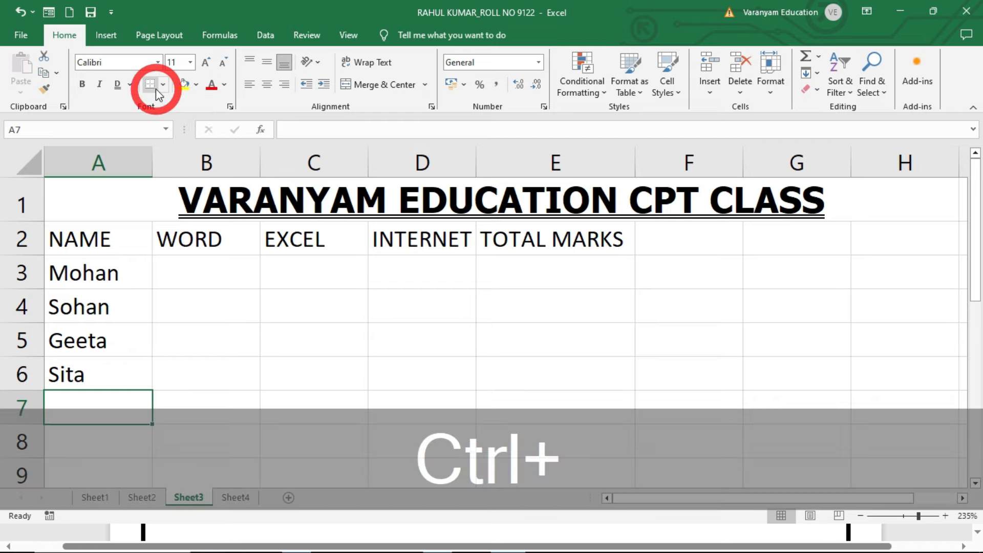
# Step: Look over the available cell border options and check the print preview for lines around the table
pyautogui.hotkey('ctrl', '4')
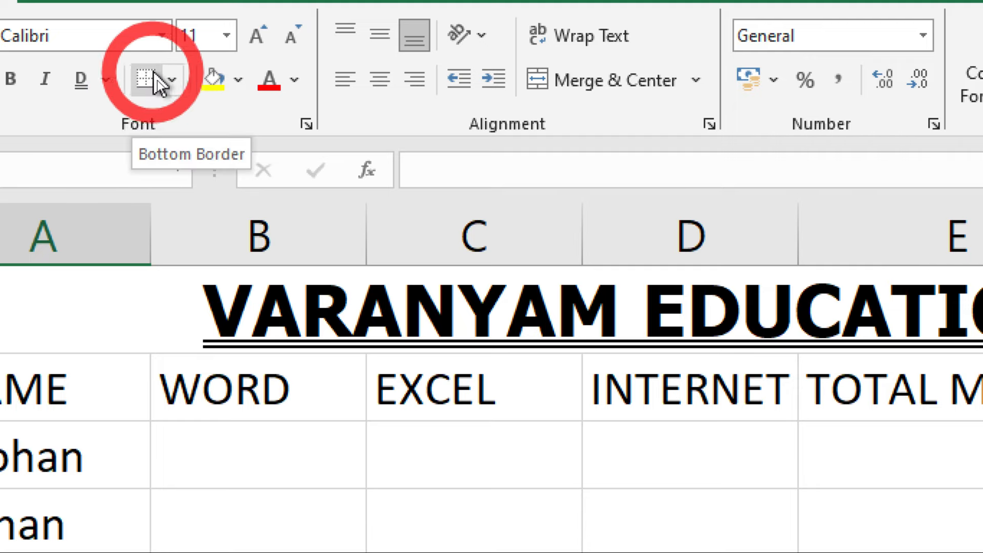
pyautogui.click(172, 80)
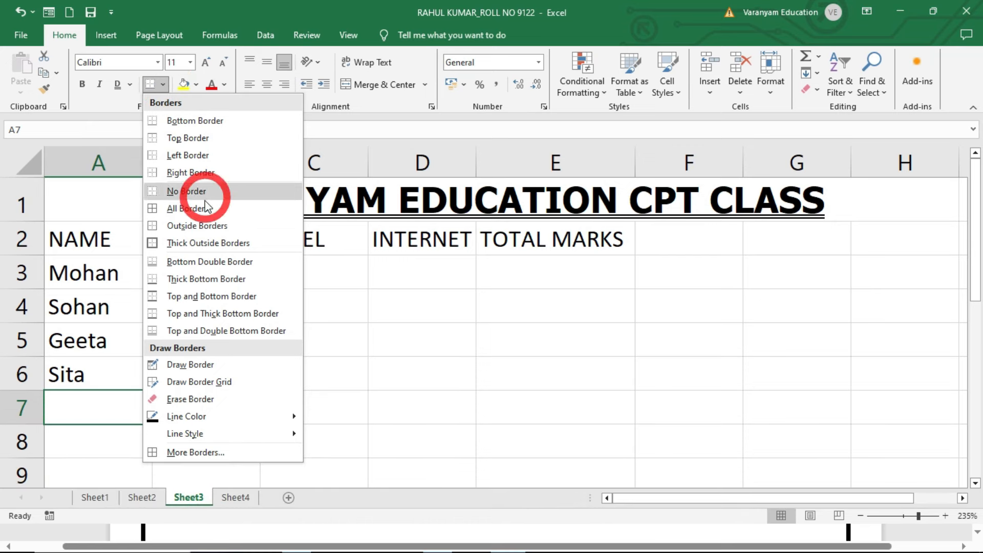
pyautogui.click(471, 373)
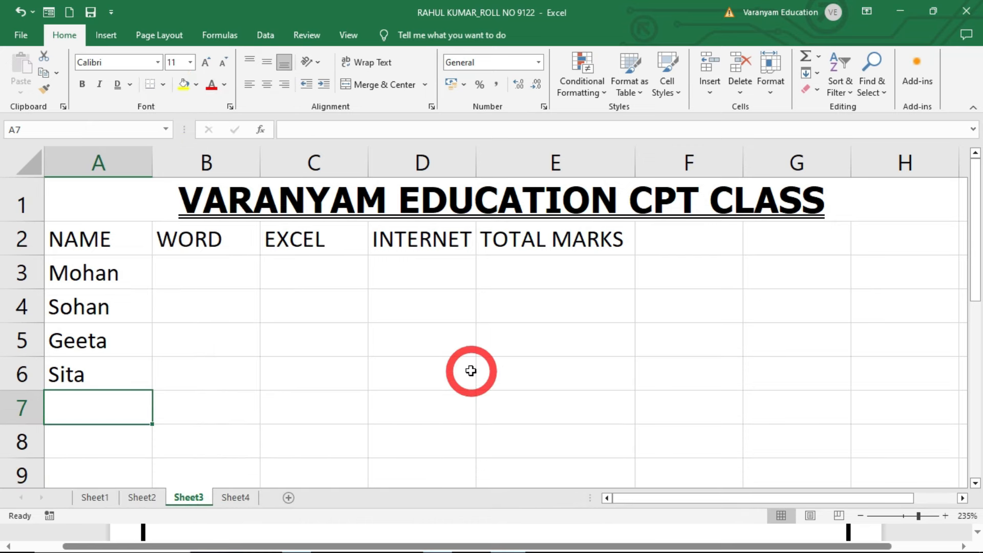
pyautogui.click(271, 277)
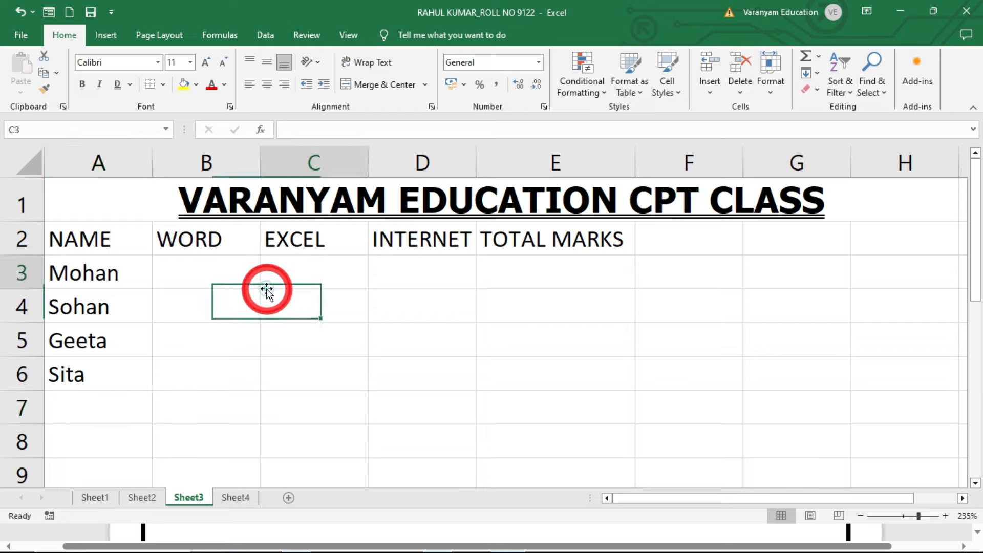
pyautogui.click(11, 34)
pyautogui.click(51, 309)
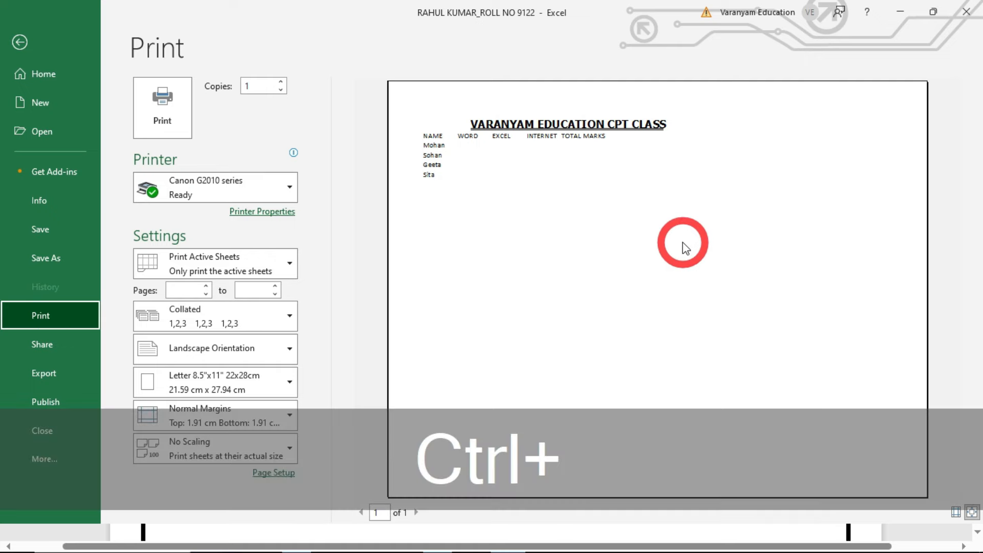
pyautogui.hotkey('ctrl', '1')
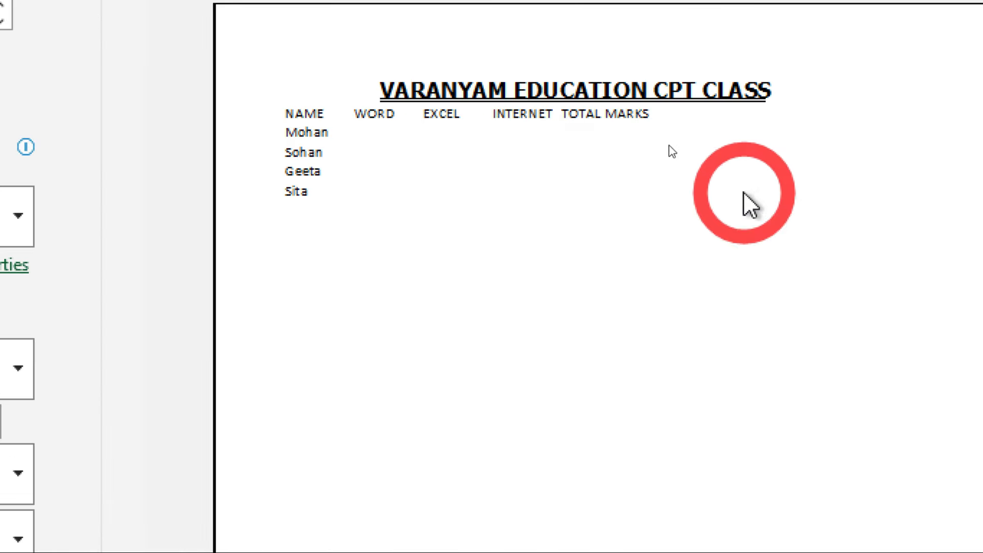
pyautogui.hotkey('ctrl', '4')
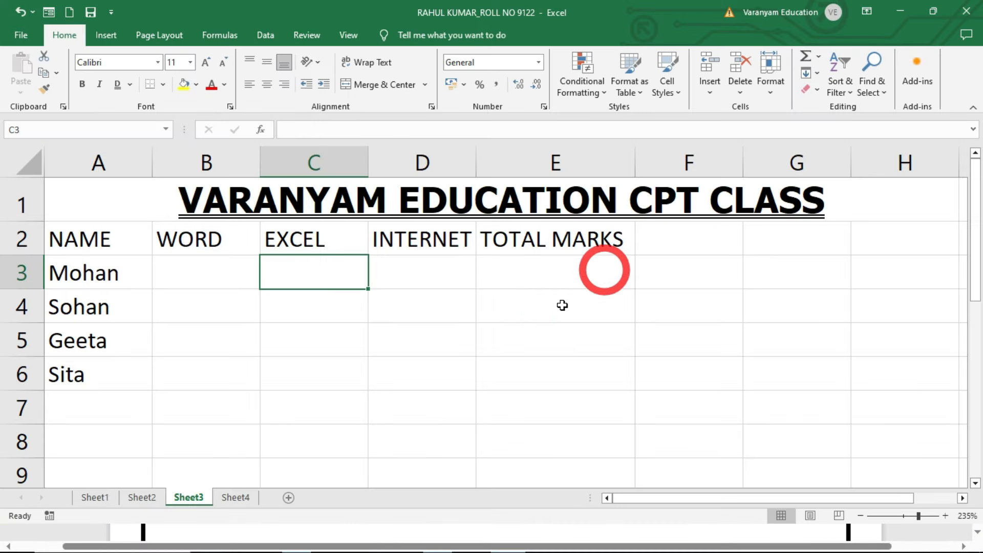
# Step: Apply All Borders to the range A1:H9, from the merged title through row 9
pyautogui.click(532, 318)
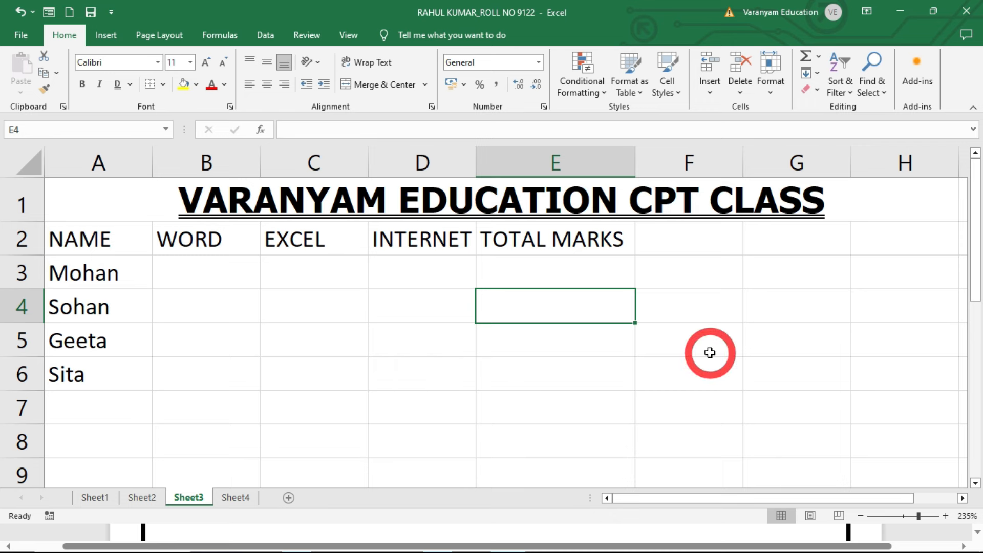
pyautogui.moveTo(92, 212); pyautogui.dragTo(524, 454)
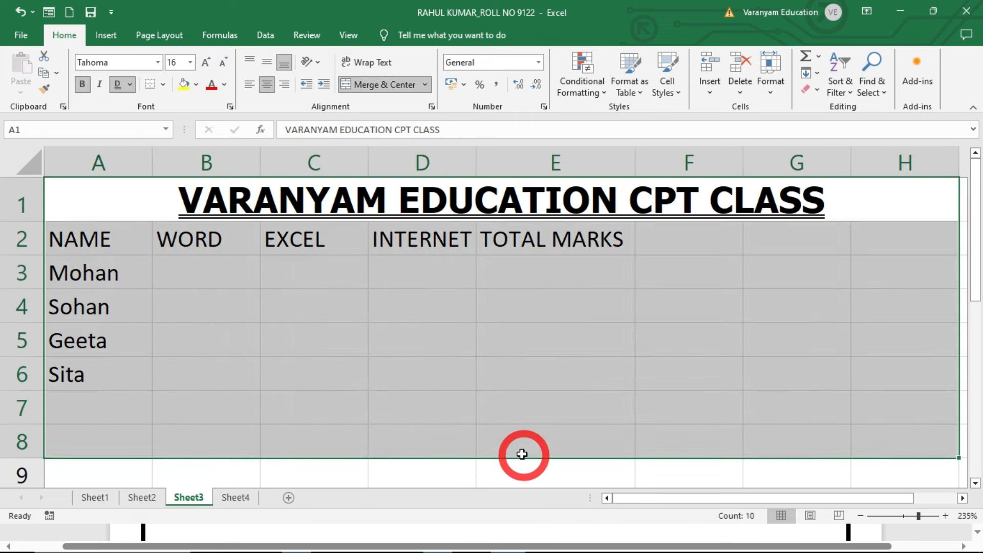
pyautogui.click(481, 417)
pyautogui.moveTo(99, 206); pyautogui.dragTo(241, 251)
pyautogui.moveTo(339, 286); pyautogui.dragTo(636, 476)
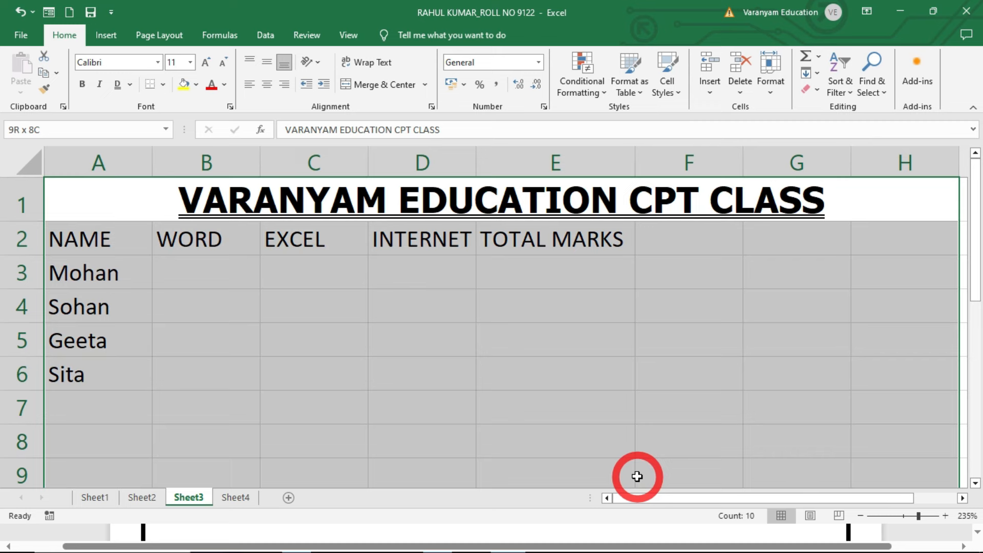
pyautogui.click(162, 85)
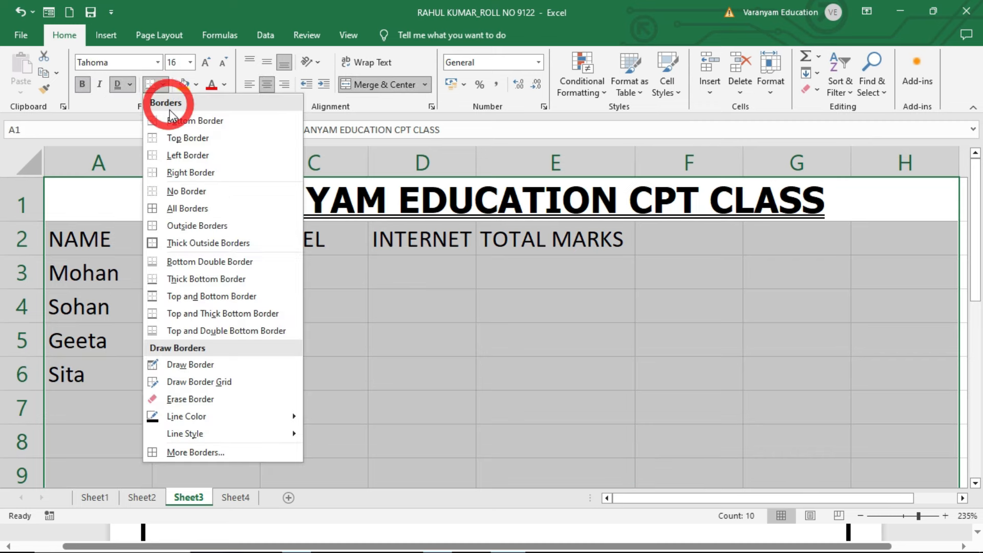
pyautogui.click(177, 208)
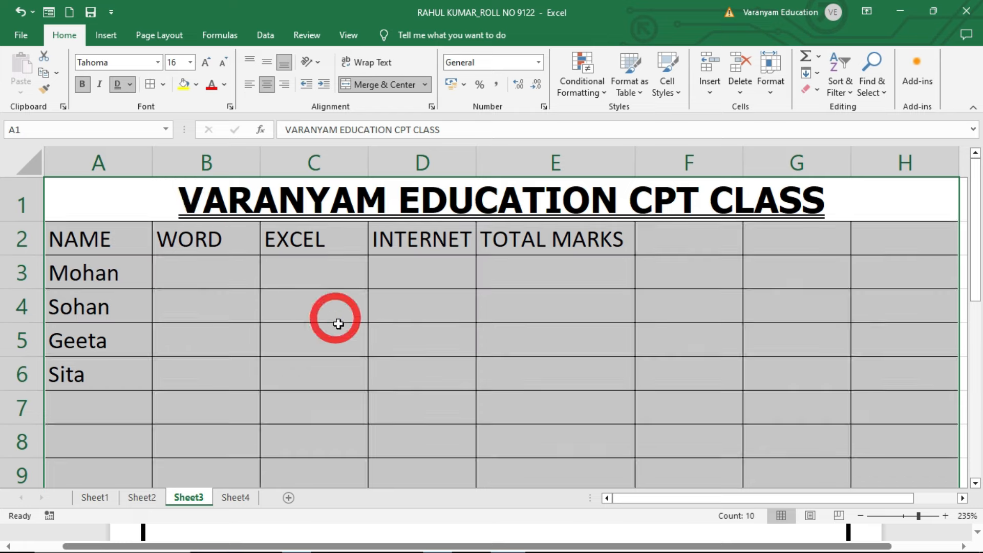
pyautogui.click(339, 323)
# Step: Check the bordered table in the print preview and undo the borders
pyautogui.hotkey('ctrl', 'F2')
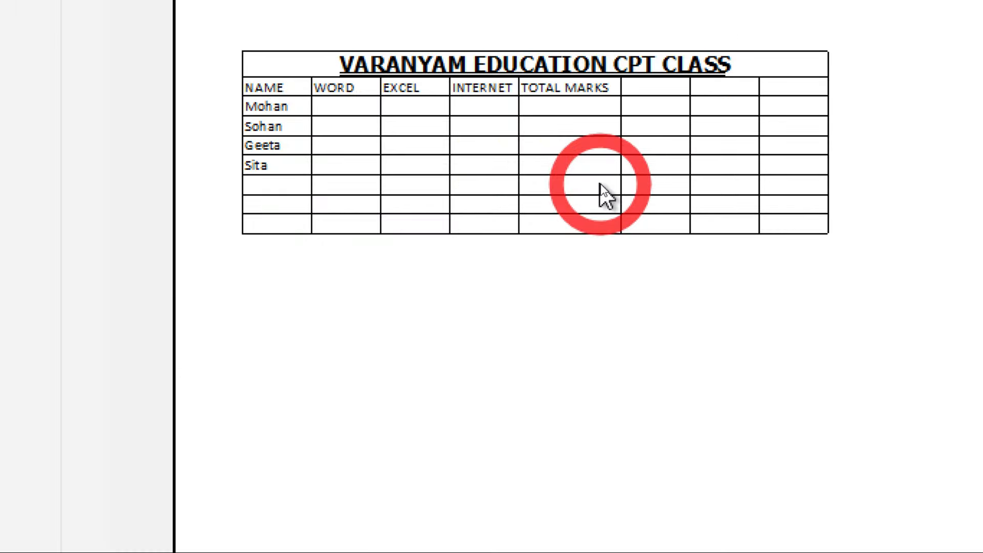
pyautogui.press('Escape')
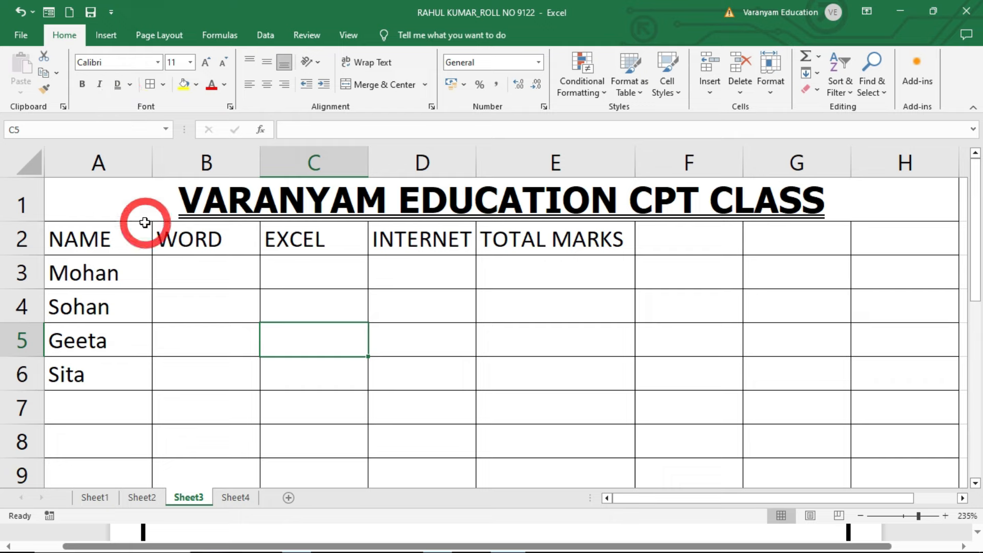
pyautogui.hotkey('ctrl', 'z')
# Step: Set the border line style to the medium dashed line and apply it as all borders on A1:H7
pyautogui.moveTo(106, 192); pyautogui.dragTo(634, 416)
pyautogui.keyDown('ctrl'); pyautogui.scroll(-3, 634, 417); pyautogui.keyUp('ctrl')
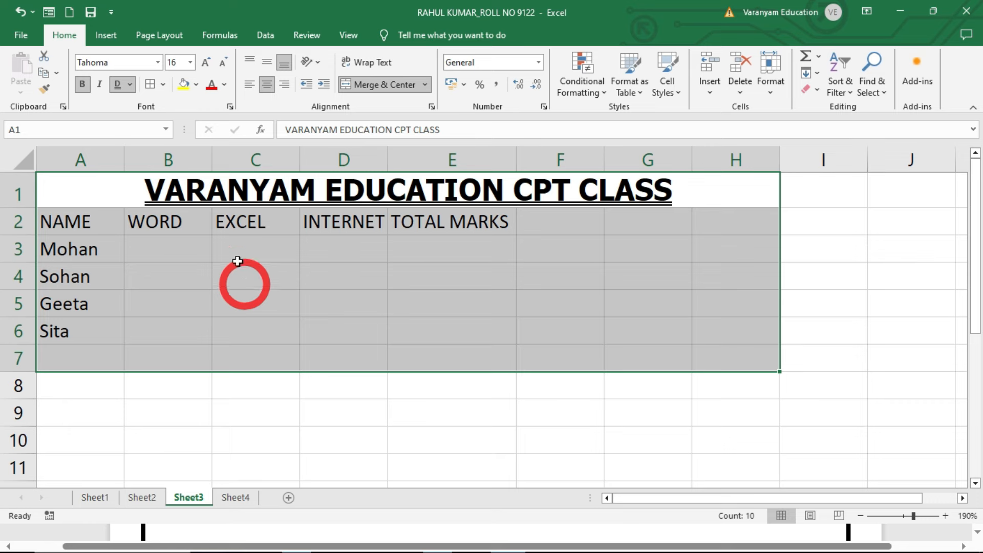
pyautogui.click(163, 85)
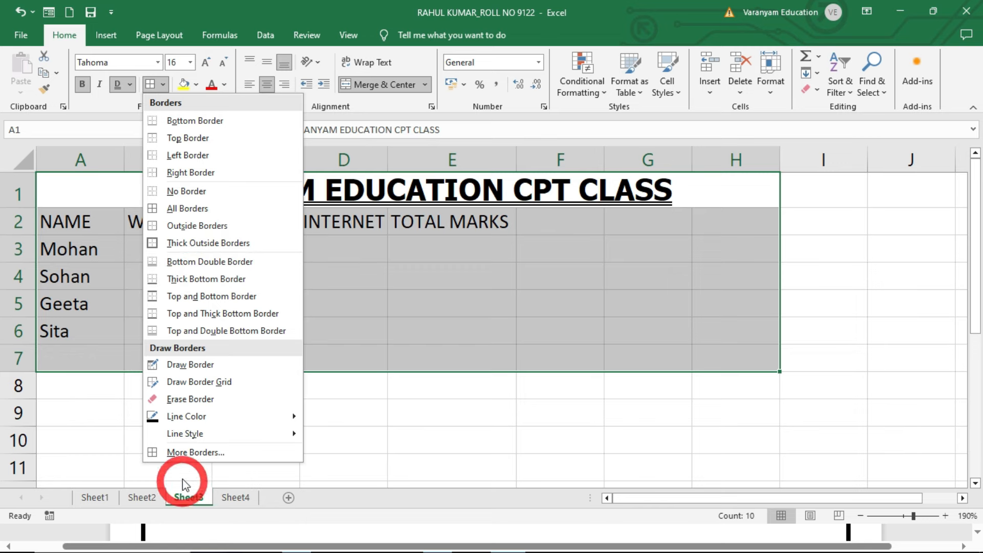
pyautogui.moveTo(174, 434)
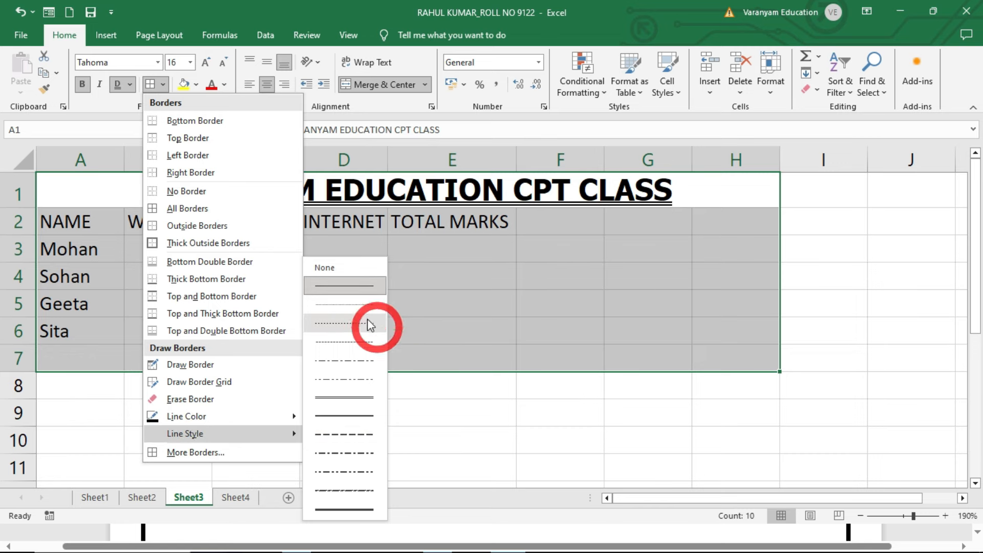
pyautogui.click(339, 431)
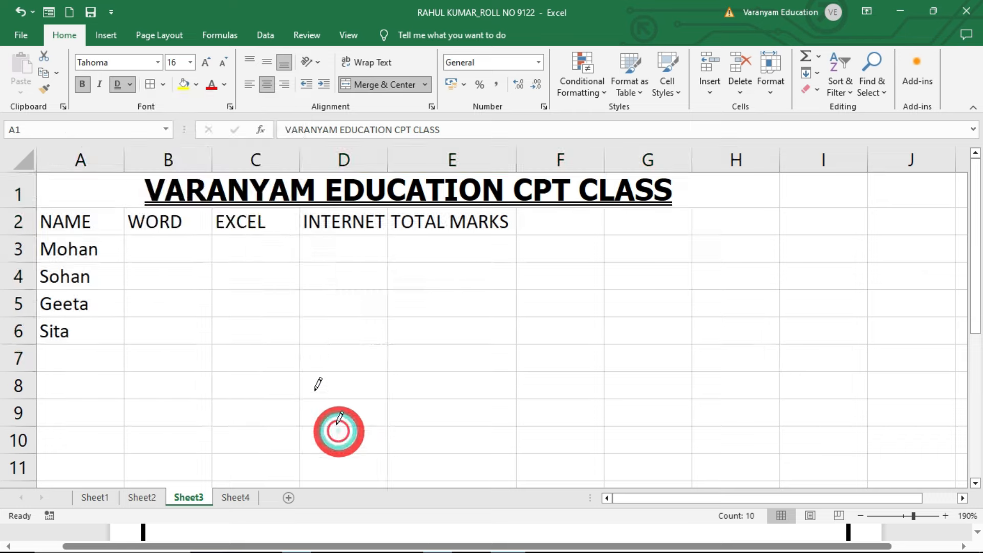
pyautogui.click(154, 84)
pyautogui.click(352, 328)
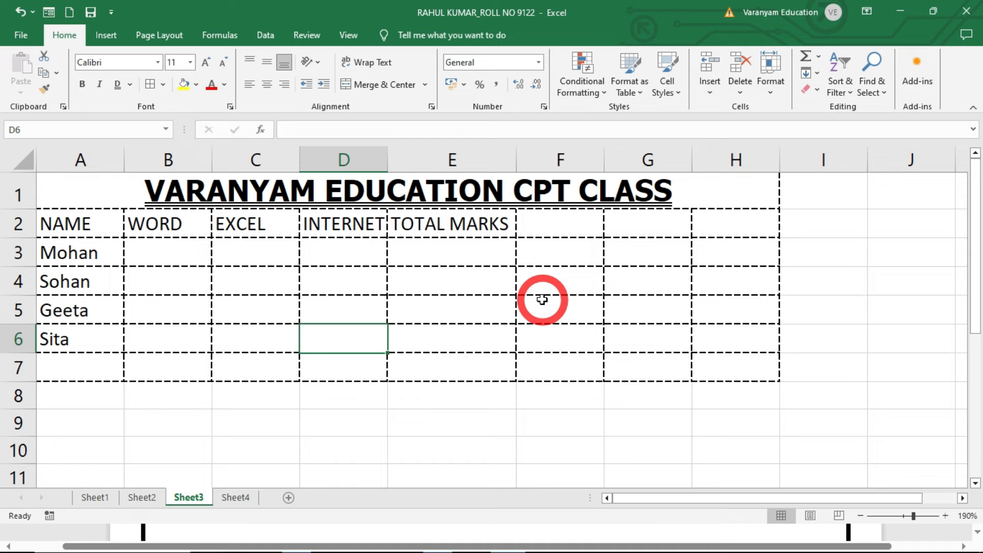
# Step: Undo the dashed borders on A1:H7 and clear the selection
pyautogui.hotkey('ctrl', 'z')
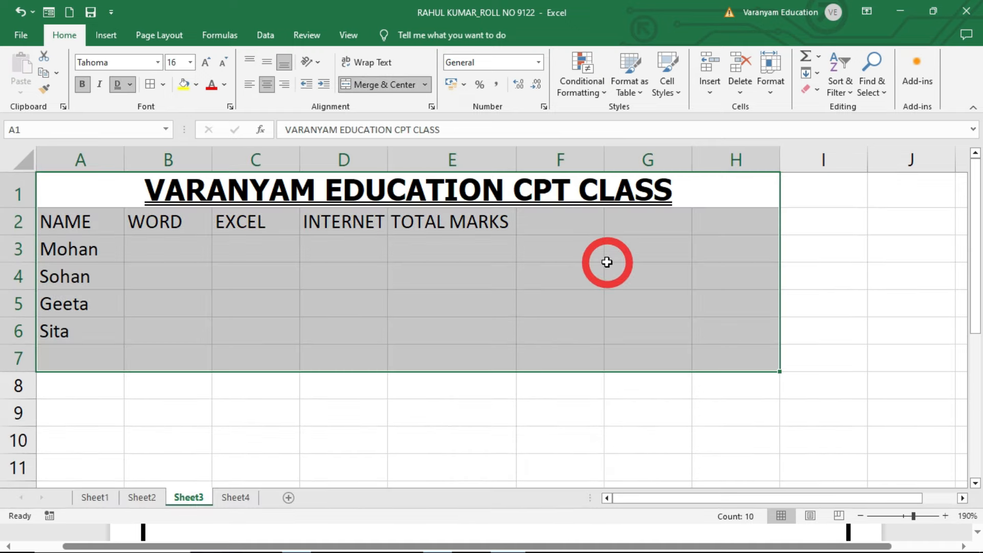
pyautogui.click(163, 85)
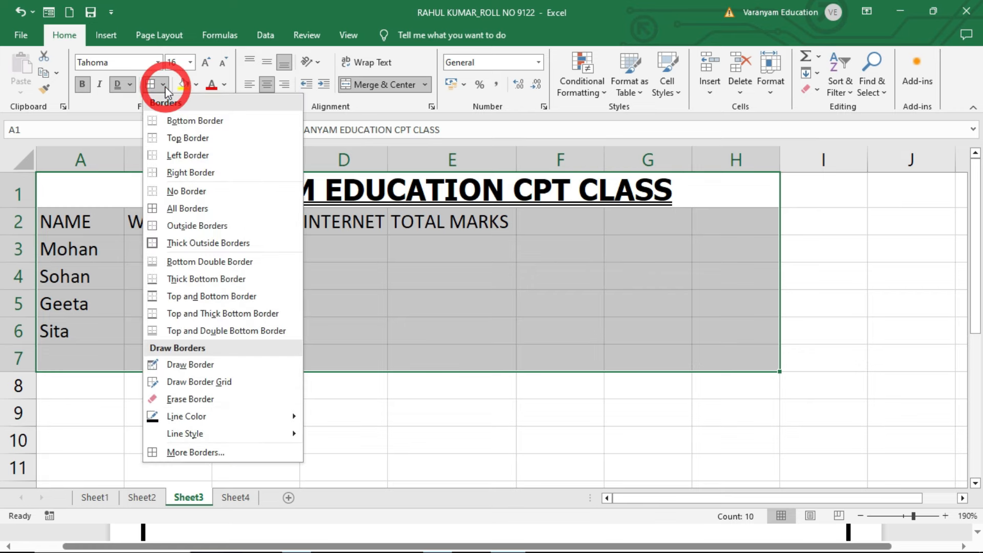
pyautogui.click(590, 274)
pyautogui.click(590, 275)
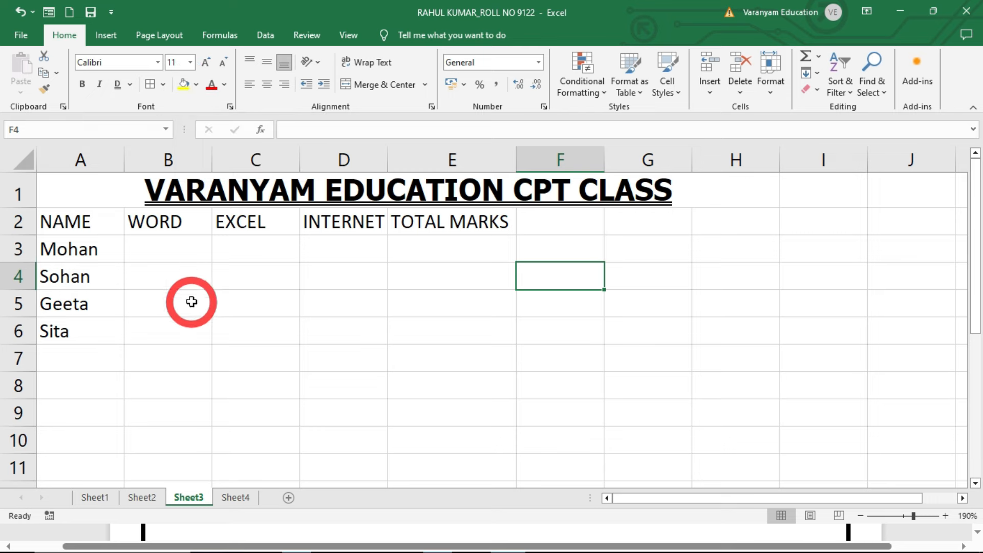
# Step: Fill the name cells A3:A6 with light grey
pyautogui.moveTo(83, 248); pyautogui.dragTo(71, 319)
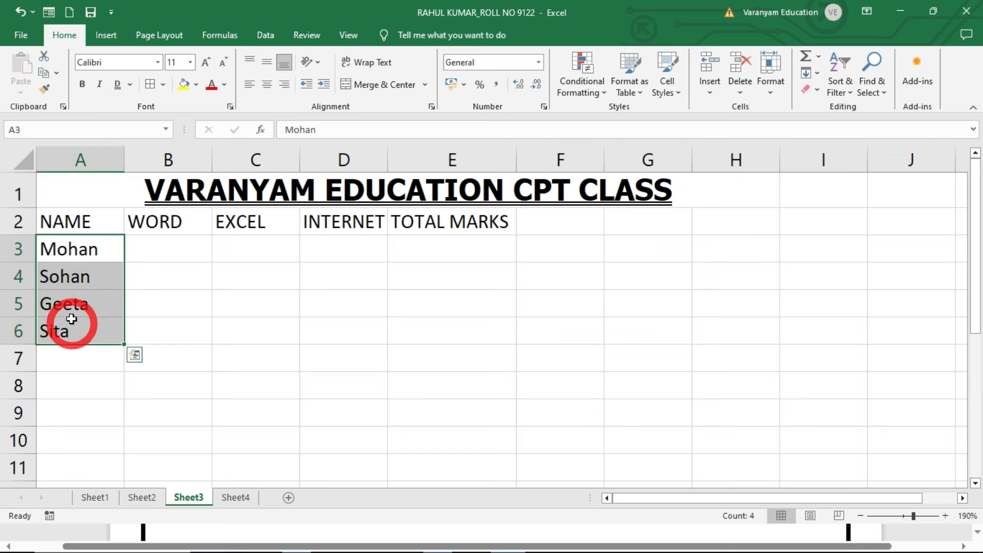
pyautogui.click(197, 88)
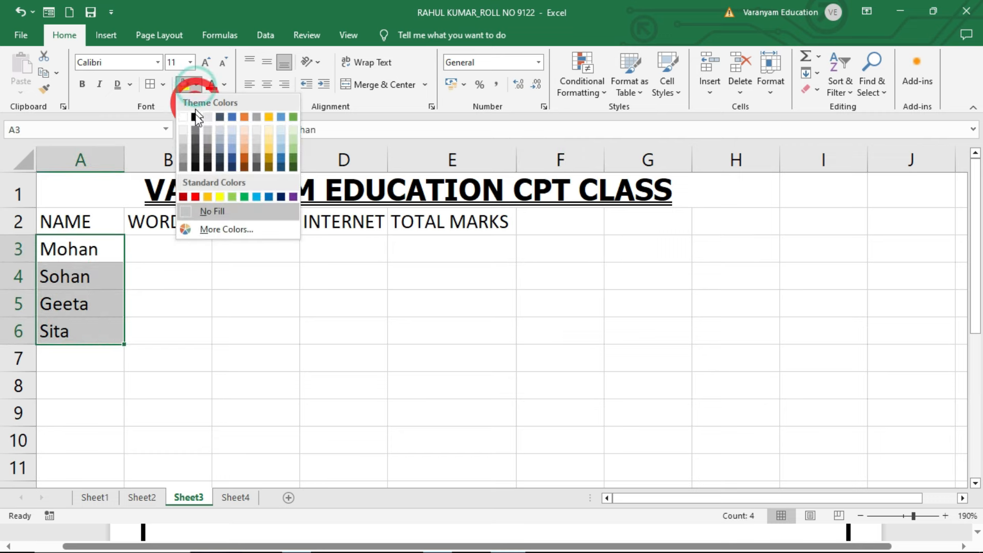
pyautogui.click(183, 139)
# Step: Apply All Borders to the range A1:H10 using the current dashed line style
pyautogui.moveTo(112, 178); pyautogui.dragTo(647, 406)
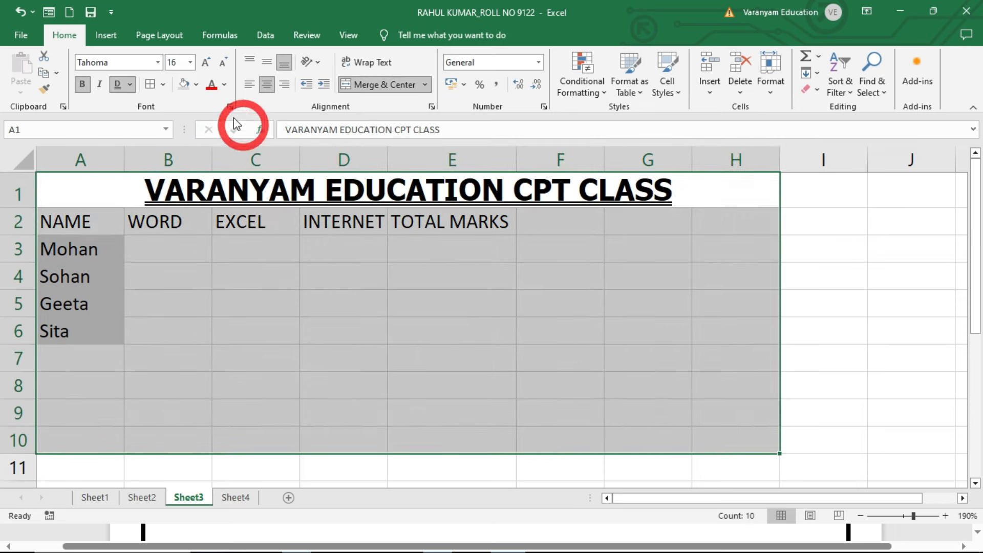
pyautogui.click(162, 85)
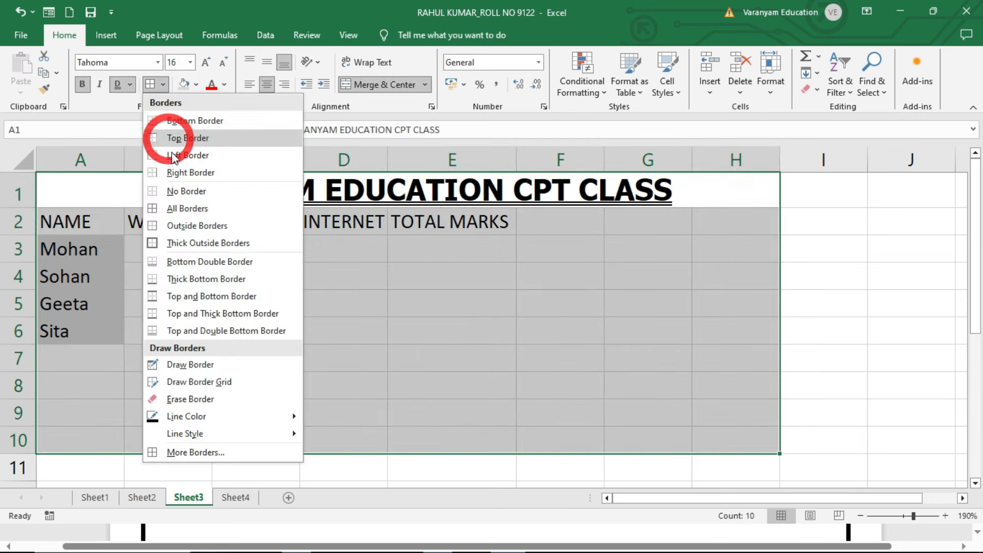
pyautogui.click(189, 208)
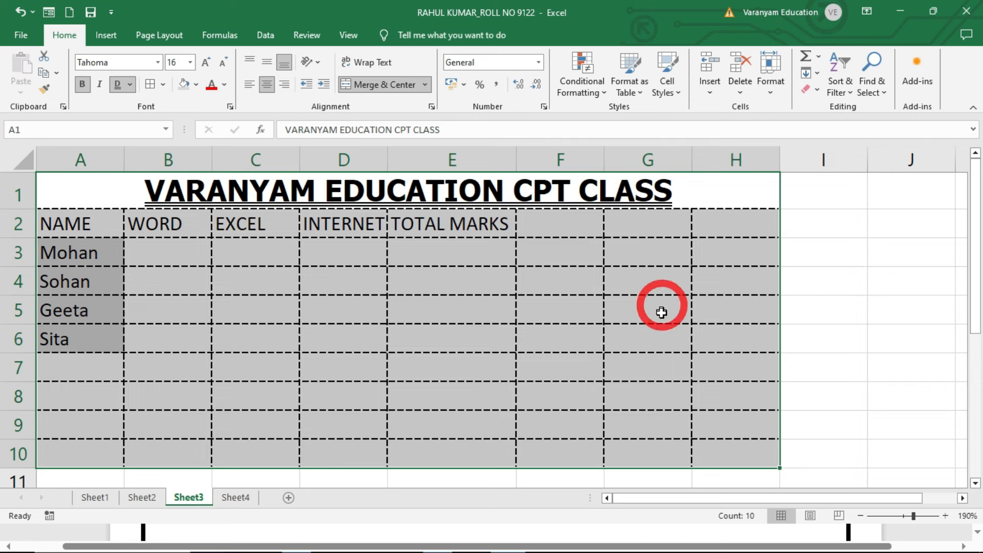
# Step: Change the border line style to a thin solid line and reapply all borders to A1:H10
pyautogui.click(163, 85)
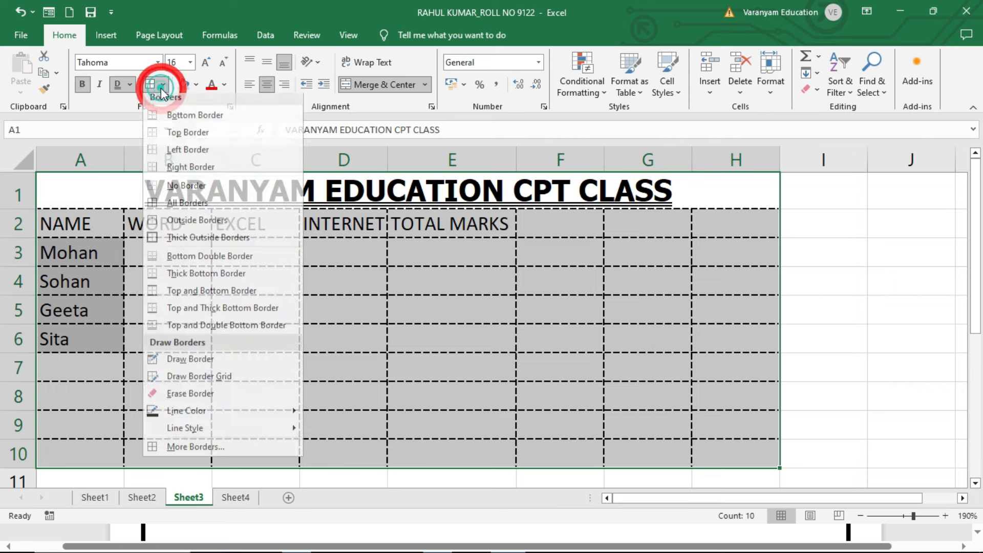
pyautogui.moveTo(204, 436)
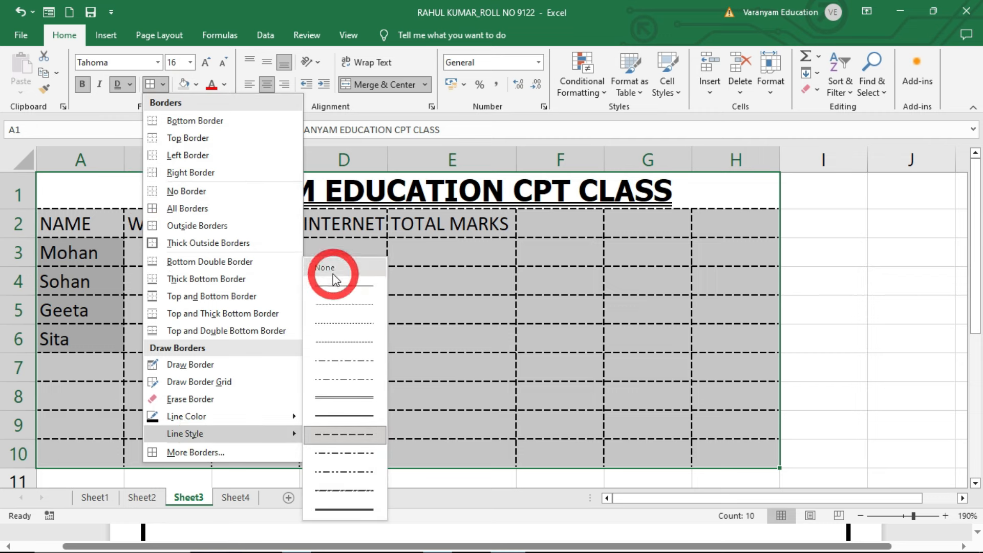
pyautogui.click(331, 289)
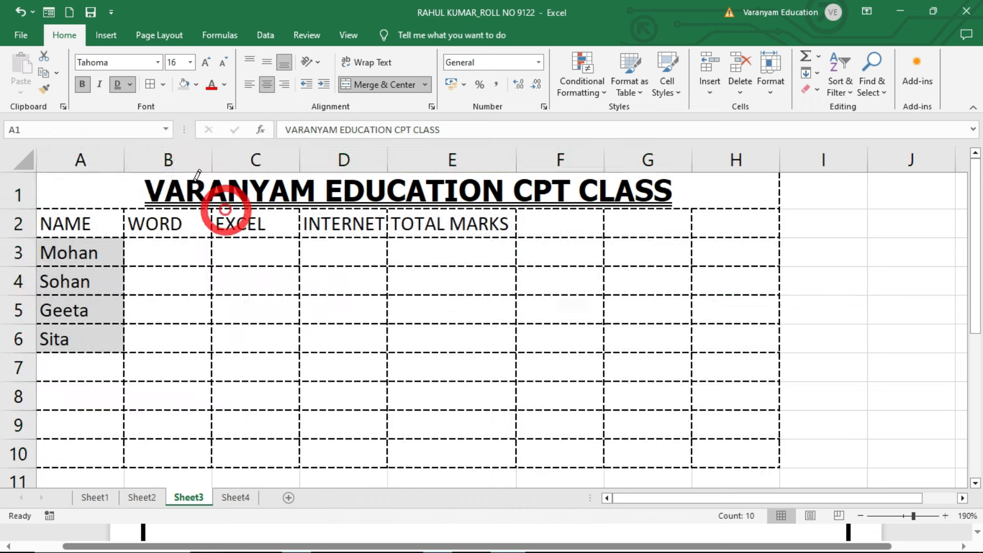
pyautogui.click(149, 84)
pyautogui.click(290, 302)
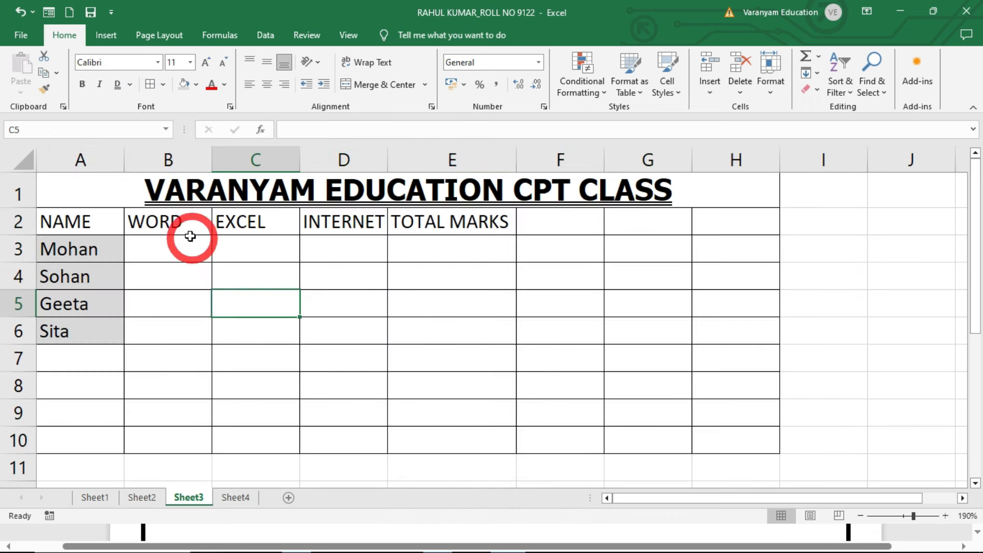
# Step: Set the font color of the column headings in A2:E2 to red and try bold on them
pyautogui.moveTo(80, 222); pyautogui.dragTo(461, 224)
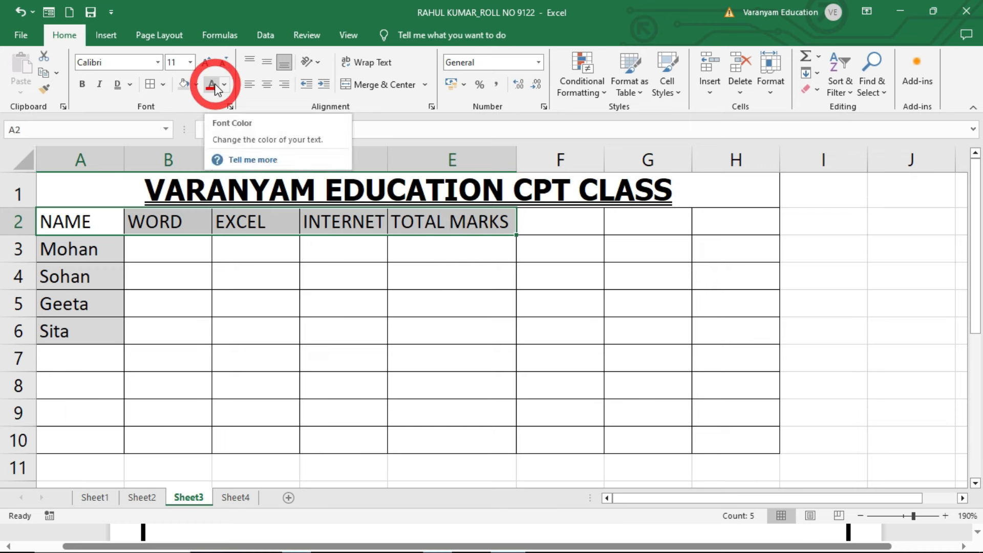
pyautogui.click(223, 84)
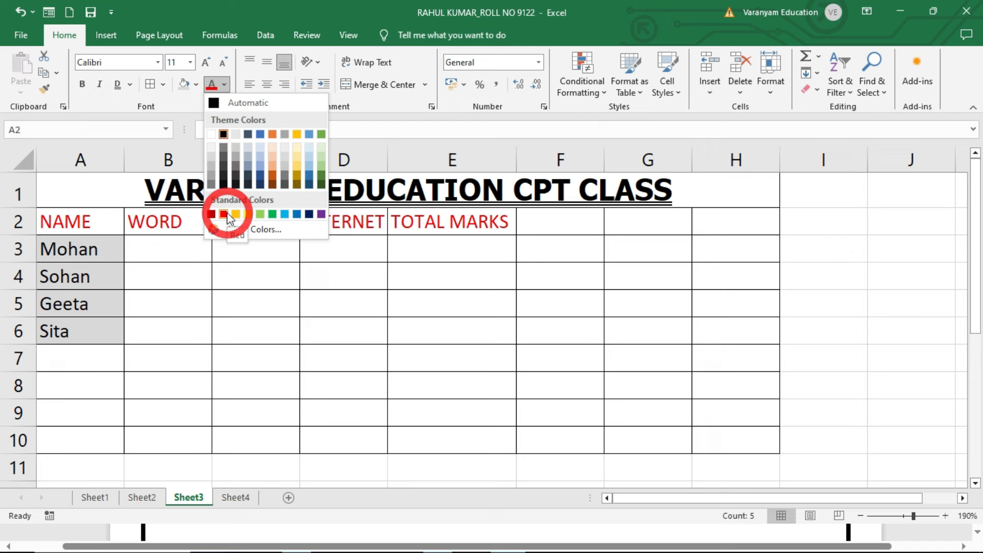
pyautogui.click(227, 213)
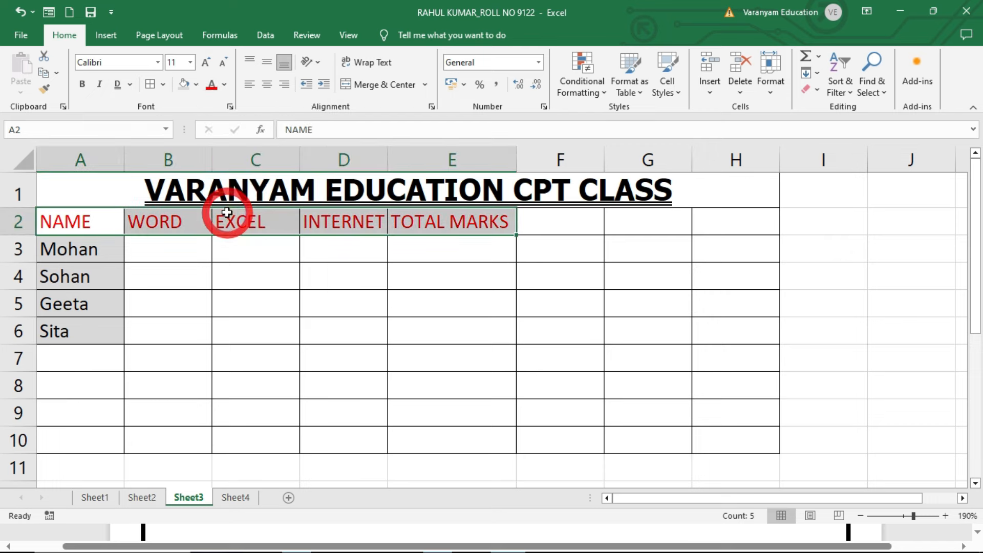
pyautogui.click(82, 84)
pyautogui.click(81, 84)
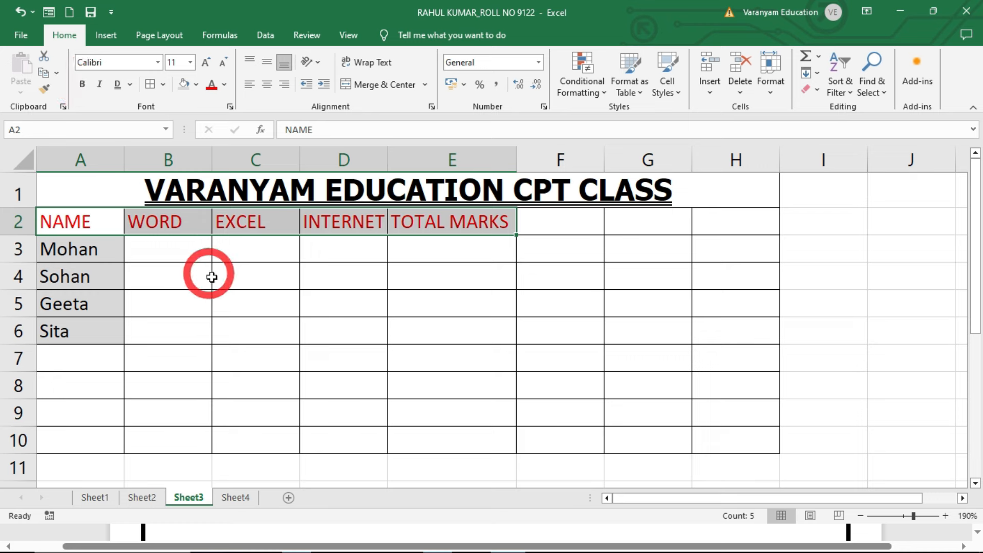
pyautogui.click(281, 320)
# Step: Fill the empty total marks cells E3:E6 with light gold
pyautogui.moveTo(454, 246); pyautogui.dragTo(455, 329)
pyautogui.click(196, 84)
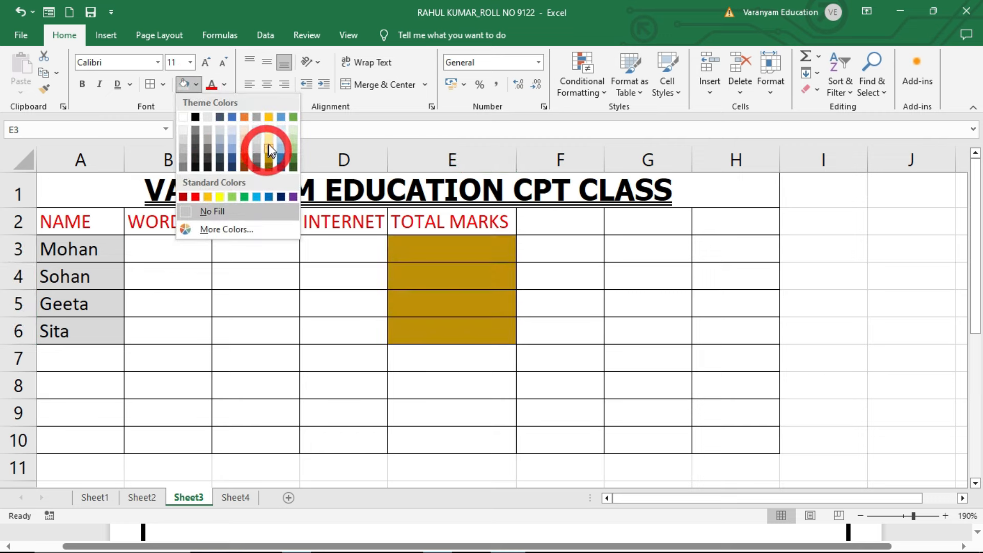
pyautogui.click(269, 140)
pyautogui.click(437, 335)
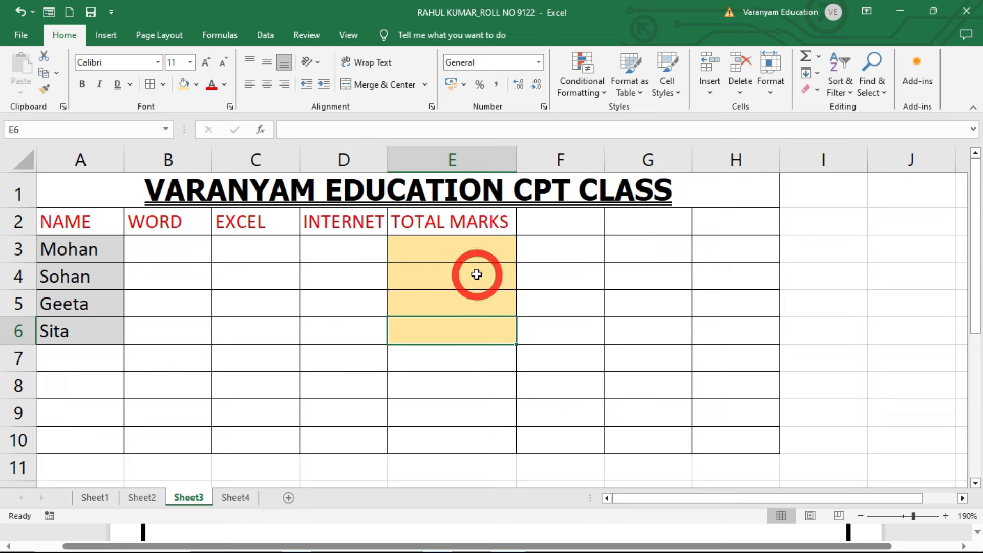
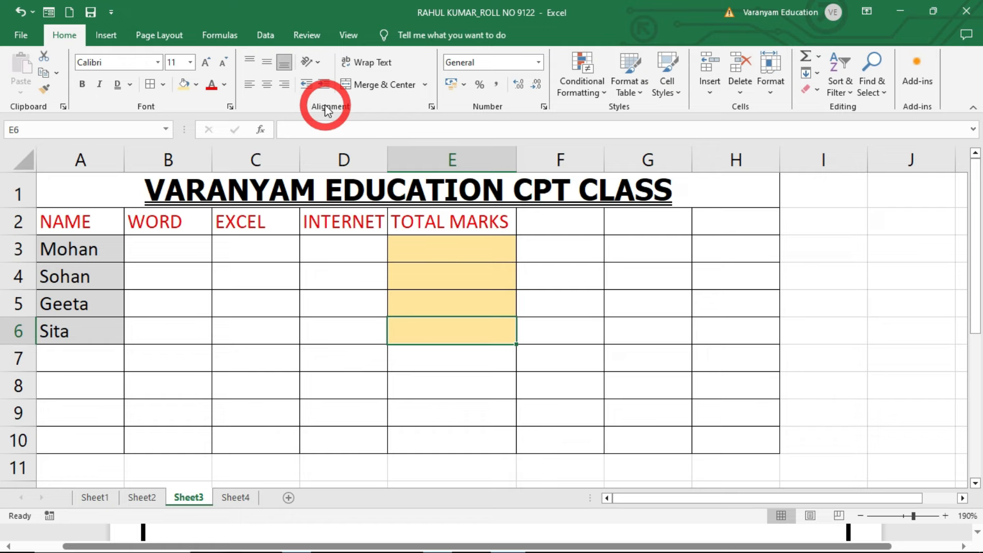
# Step: Widen column A slightly
pyautogui.keyDown('ctrl'); pyautogui.scroll(4, 156, 308); pyautogui.keyUp('ctrl')
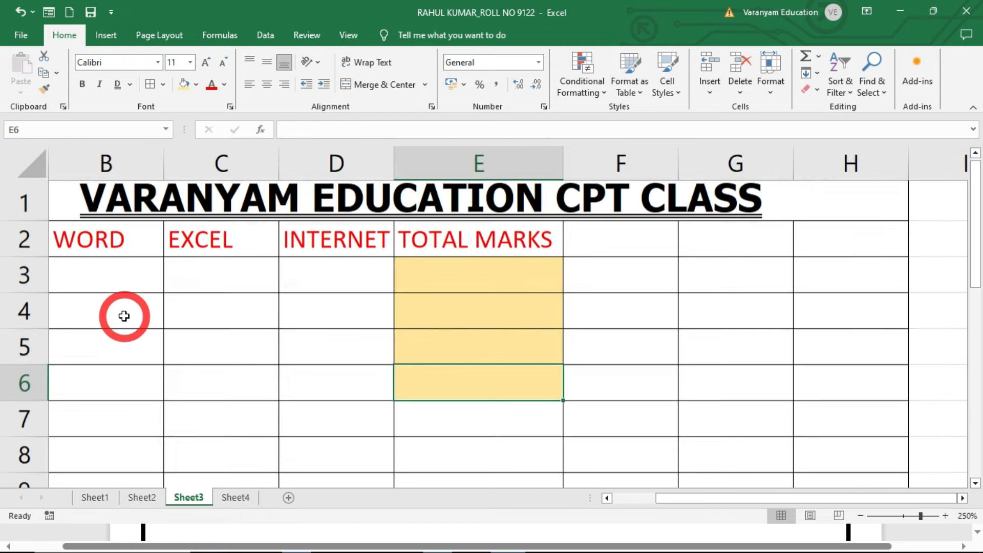
pyautogui.press('Left')
pyautogui.press('Left')
pyautogui.press('Left')
pyautogui.press('Left')
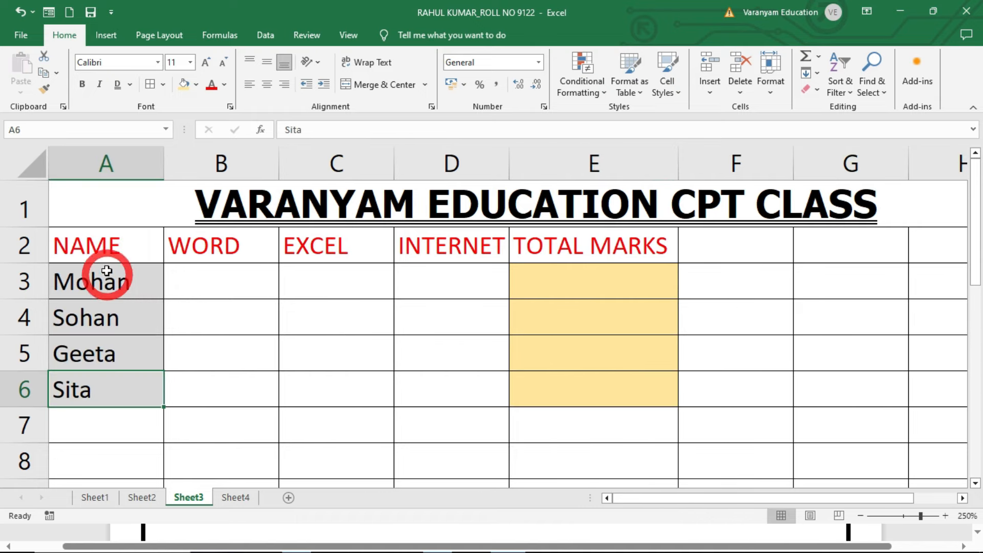
pyautogui.moveTo(163, 163); pyautogui.dragTo(185, 164)
# Step: Right-align the column headings in A2:E2
pyautogui.moveTo(98, 246); pyautogui.dragTo(593, 256)
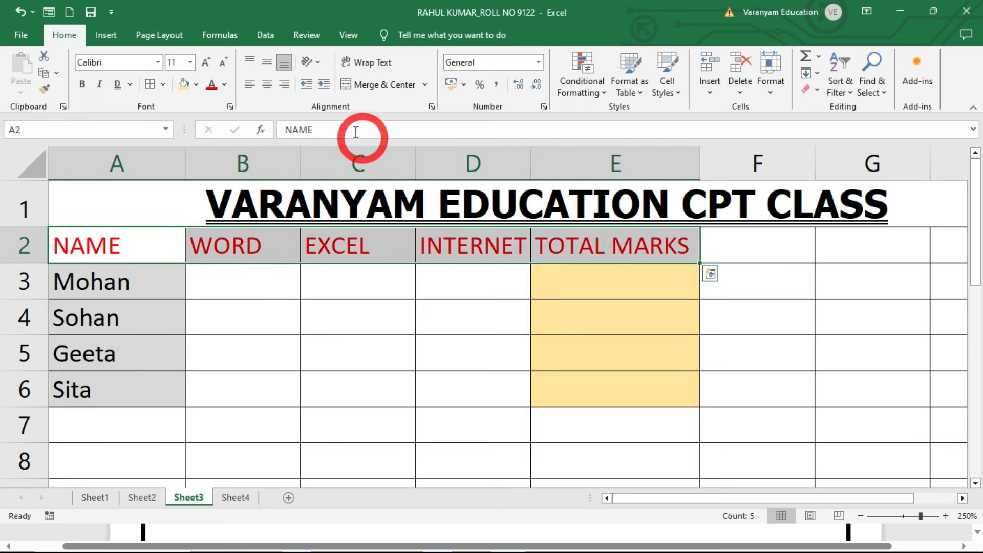
pyautogui.click(285, 91)
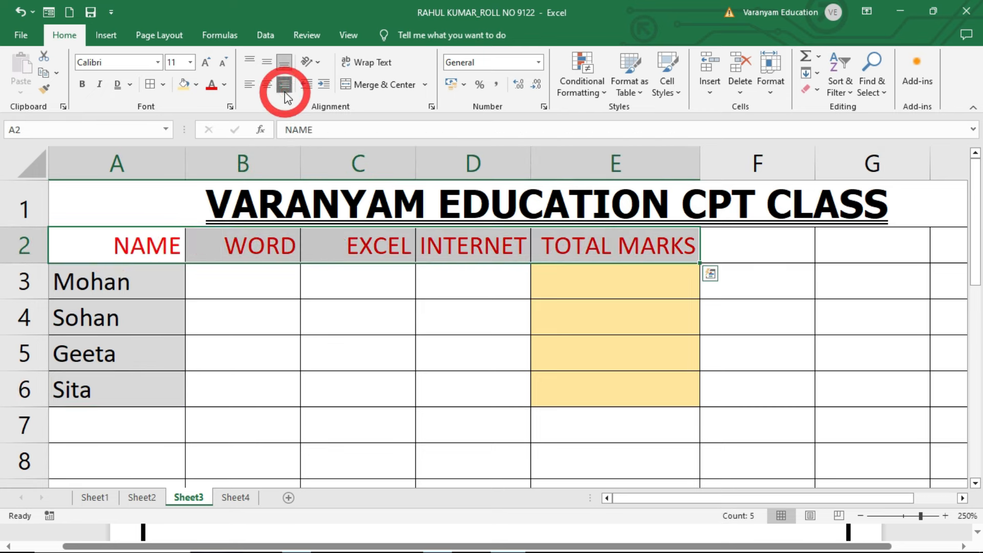
# Step: Try center alignment on the column headings in A2:E2, ending with them left-aligned
pyautogui.click(267, 86)
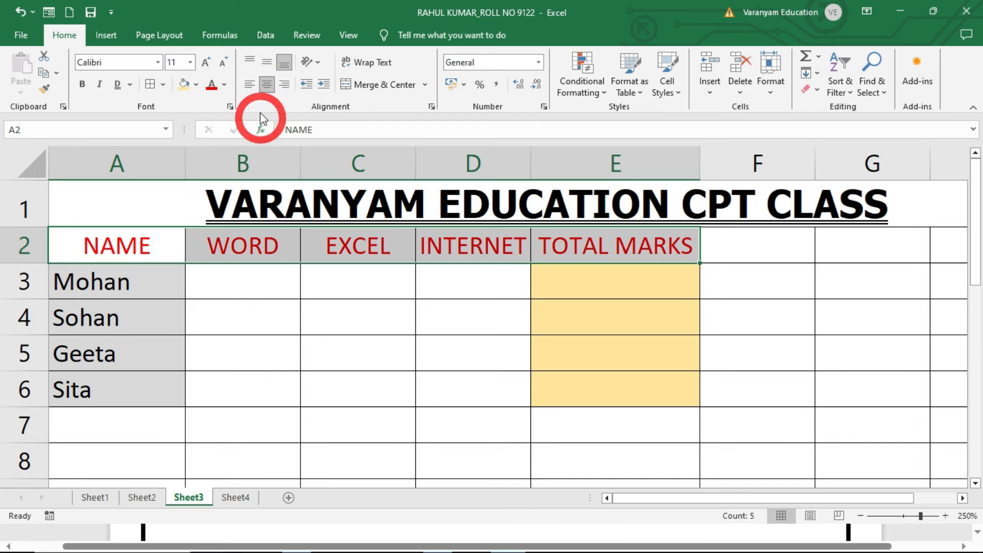
pyautogui.click(249, 87)
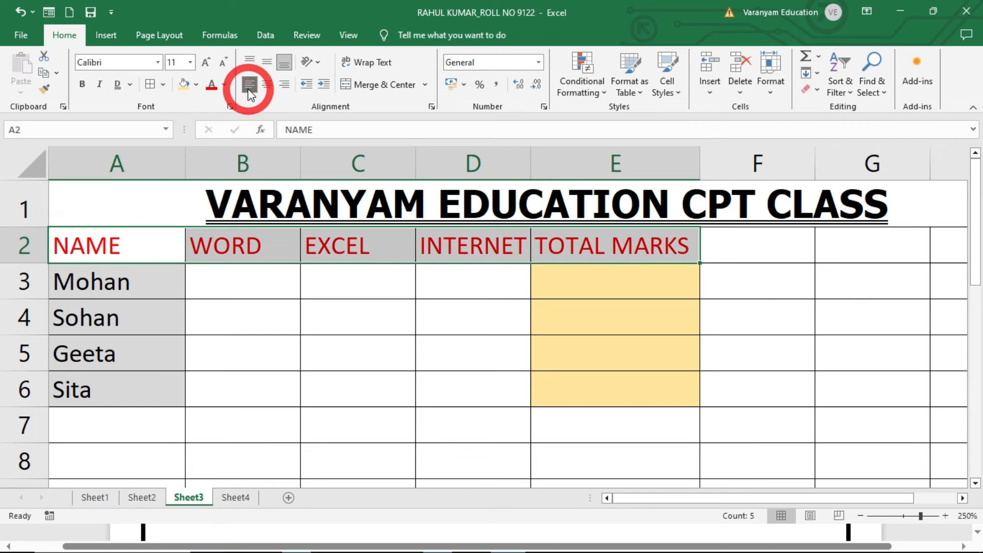
# Step: Enter the marks 23, 34, 24, 24, 65 and 35 down the WORD column in B3:B8
pyautogui.click(253, 288)
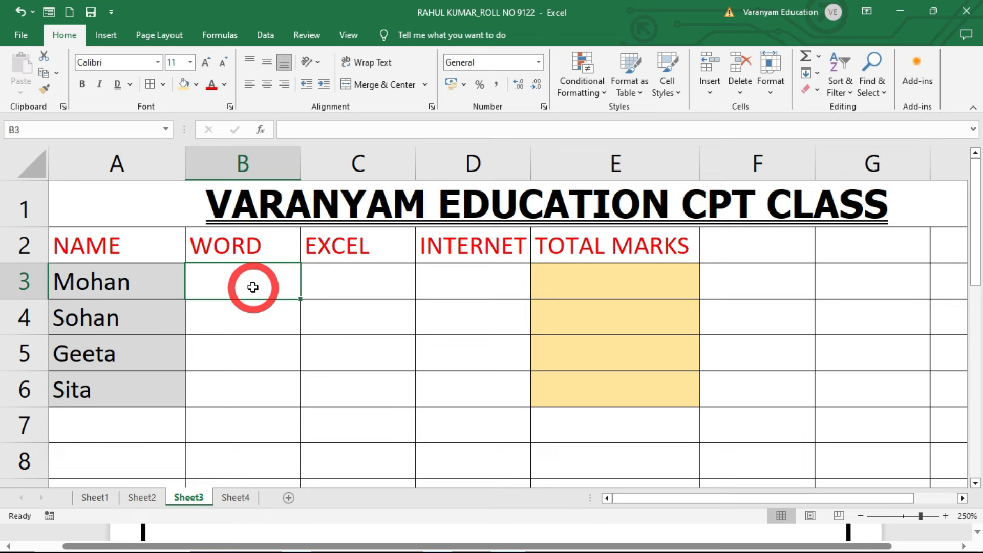
pyautogui.write('23')
pyautogui.press('Return')
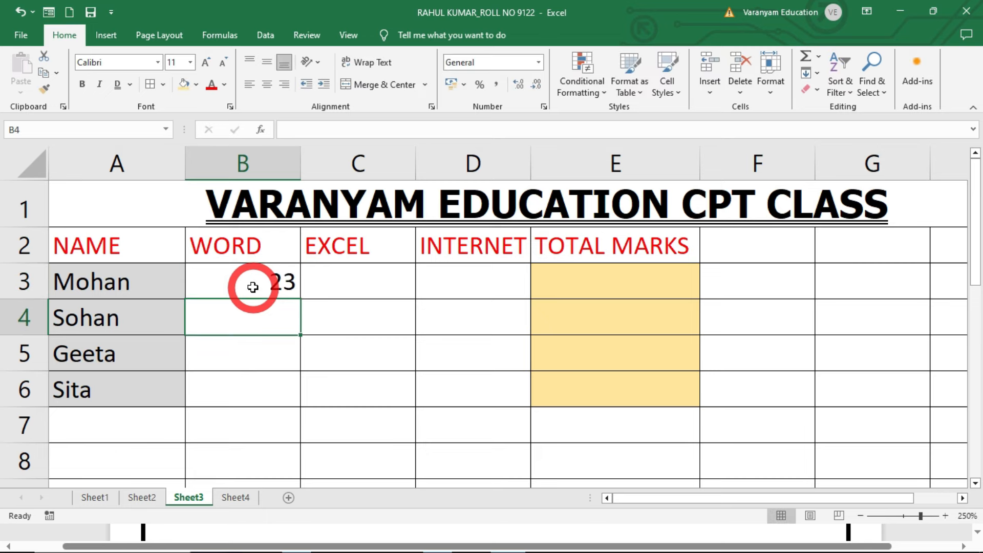
pyautogui.write('34')
pyautogui.press('Return')
pyautogui.write('24')
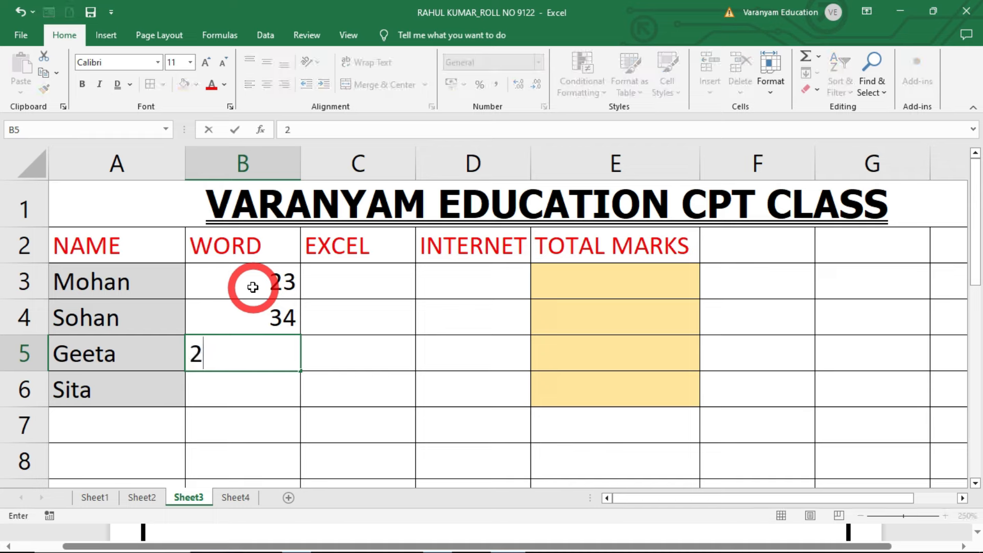
pyautogui.press('Return')
pyautogui.write('24')
pyautogui.press('Return')
pyautogui.write('65')
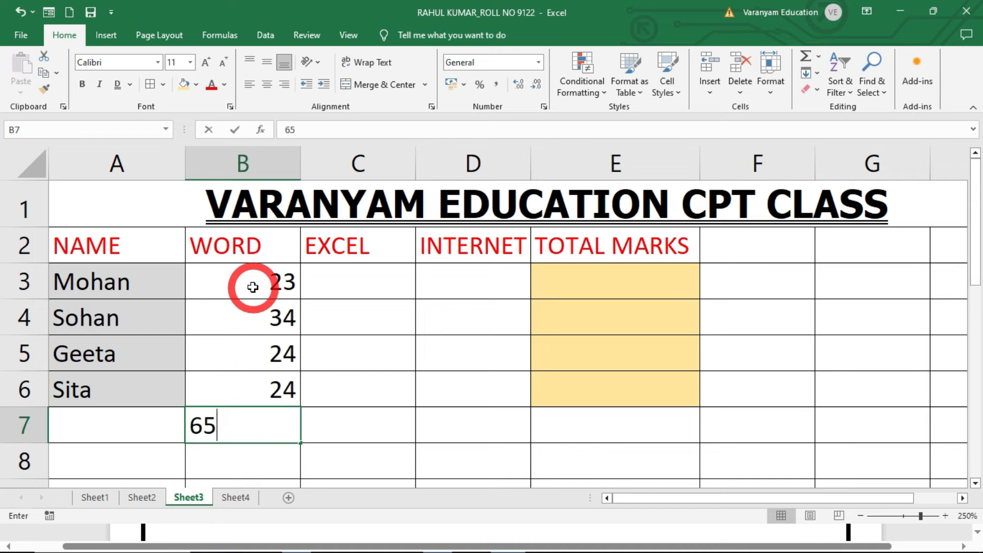
pyautogui.press('Return')
pyautogui.write('35')
pyautogui.press('Return')
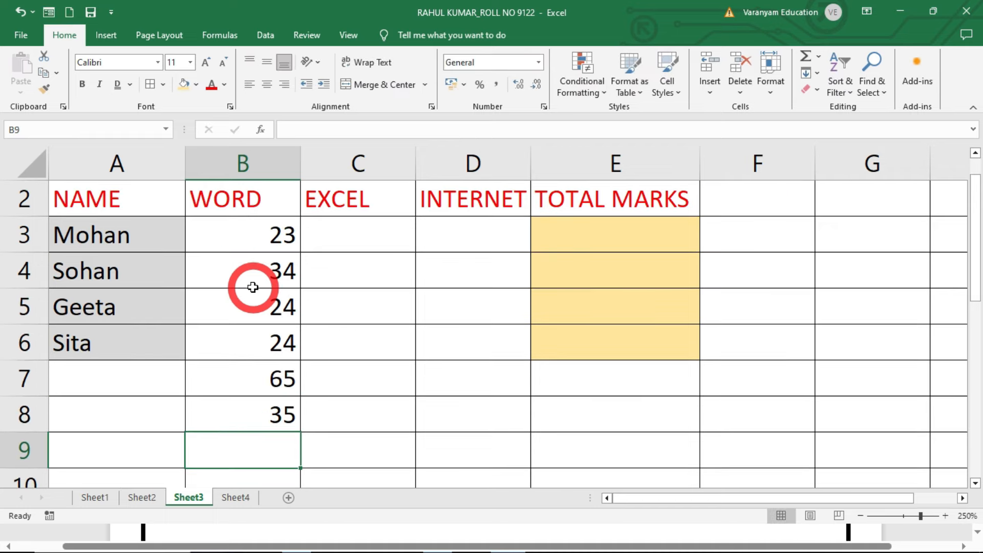
# Step: Enter the sample words is, of and the down the EXCEL column in C3:C5
pyautogui.click(372, 233)
pyautogui.write('is')
pyautogui.press('Return')
pyautogui.write('of')
pyautogui.press('Return')
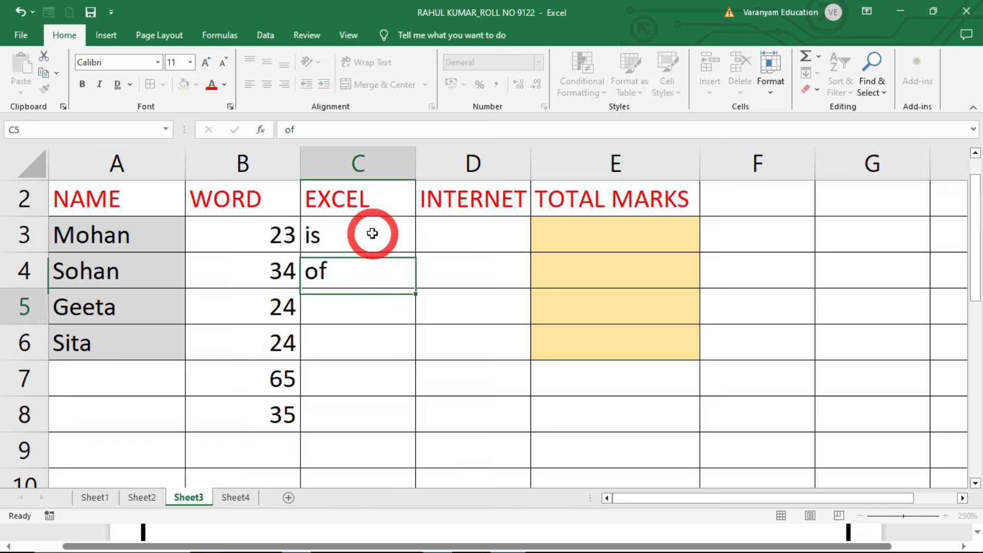
pyautogui.write('the')
pyautogui.press('Return')
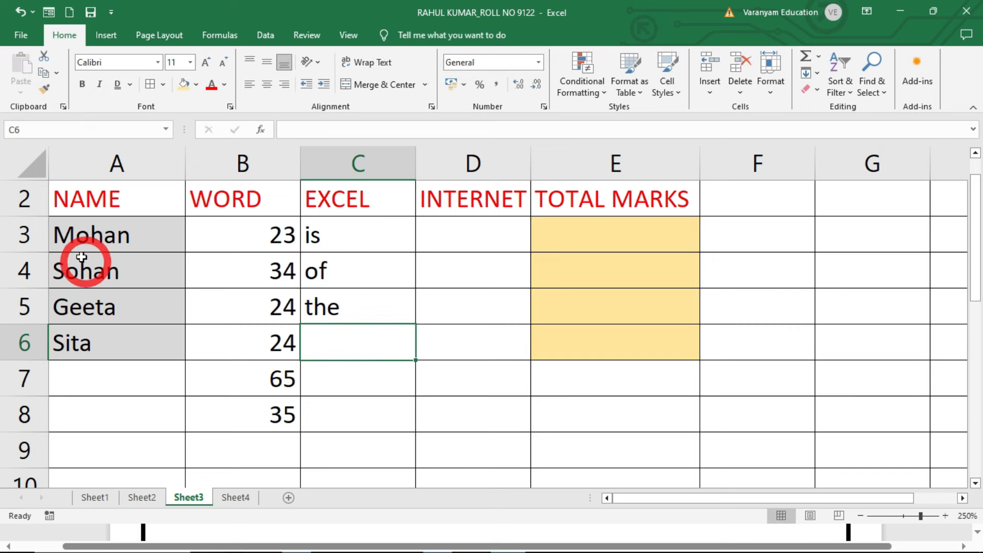
# Step: Try center alignment on the table data in A3:D6, ending with it right-aligned
pyautogui.moveTo(66, 239); pyautogui.dragTo(236, 353)
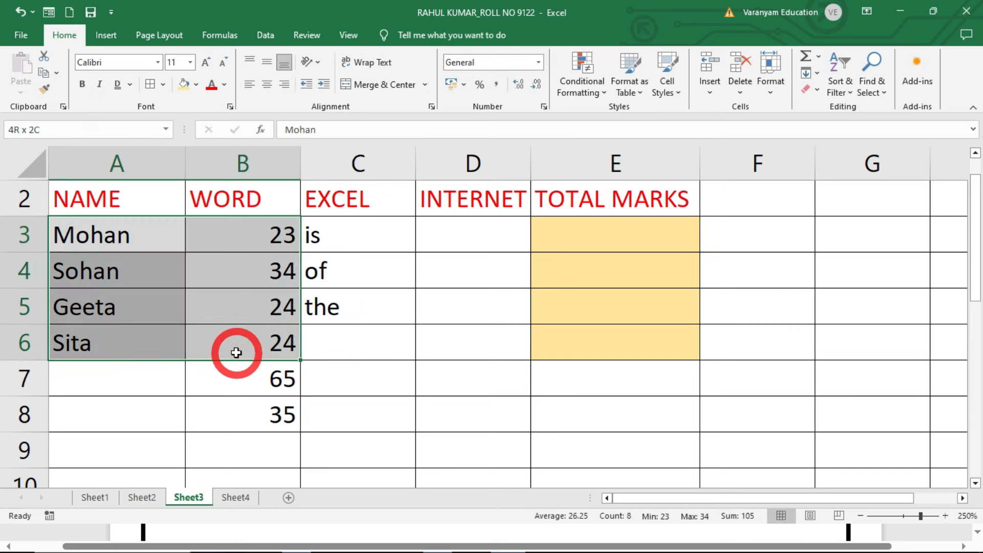
pyautogui.moveTo(103, 228); pyautogui.dragTo(523, 355)
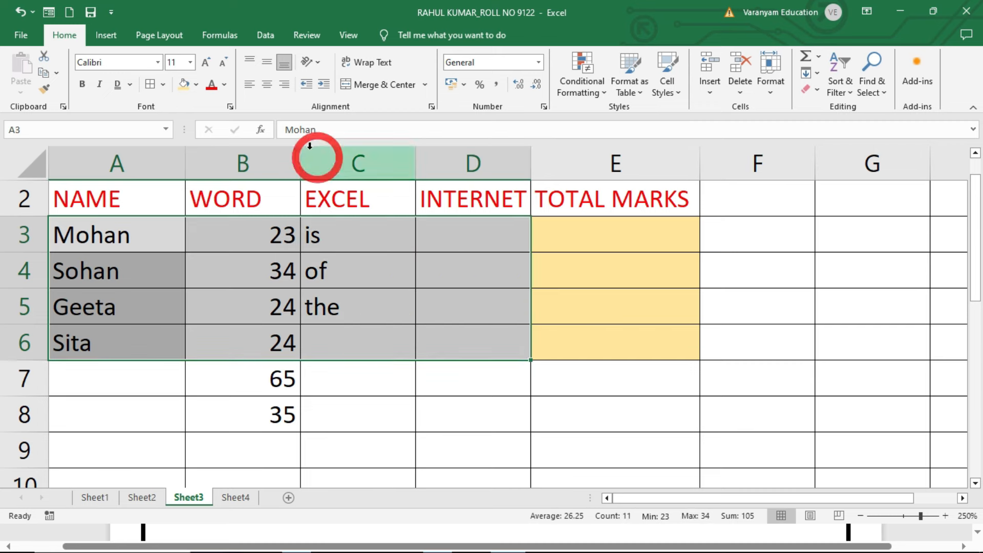
pyautogui.click(265, 85)
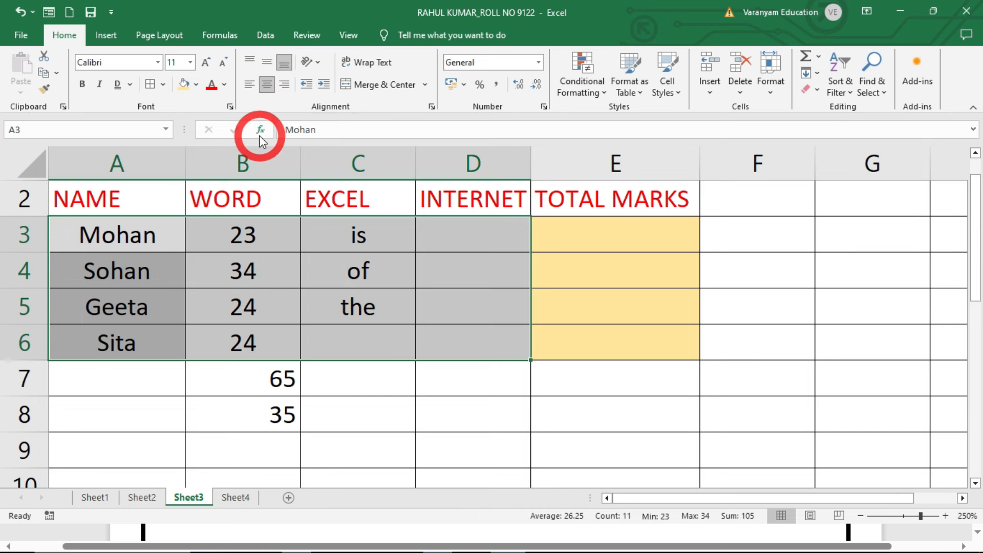
pyautogui.click(284, 88)
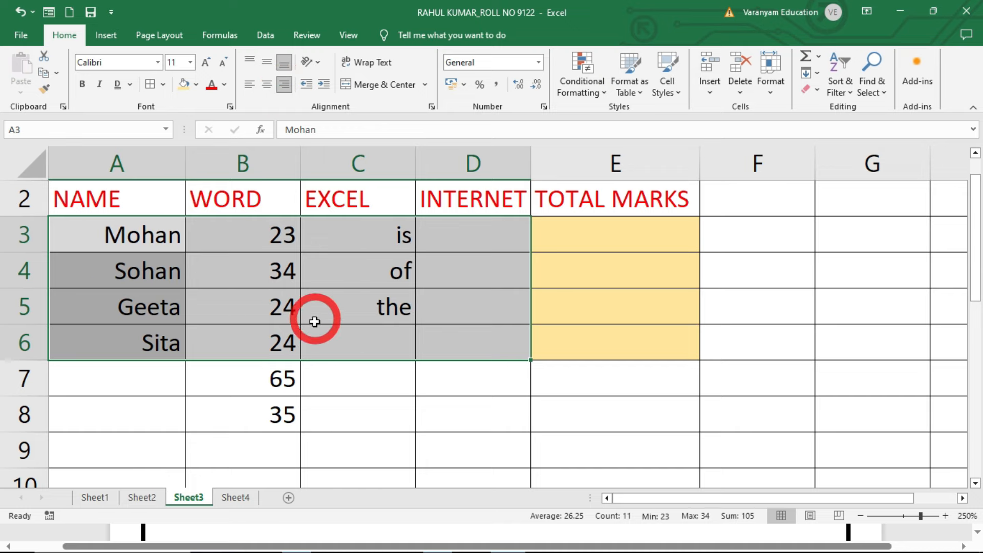
# Step: Clear the TOTAL MARKS heading in E2 and enter Total in its place, leaving the cell in edit mode
pyautogui.scroll(1, 281, 240)
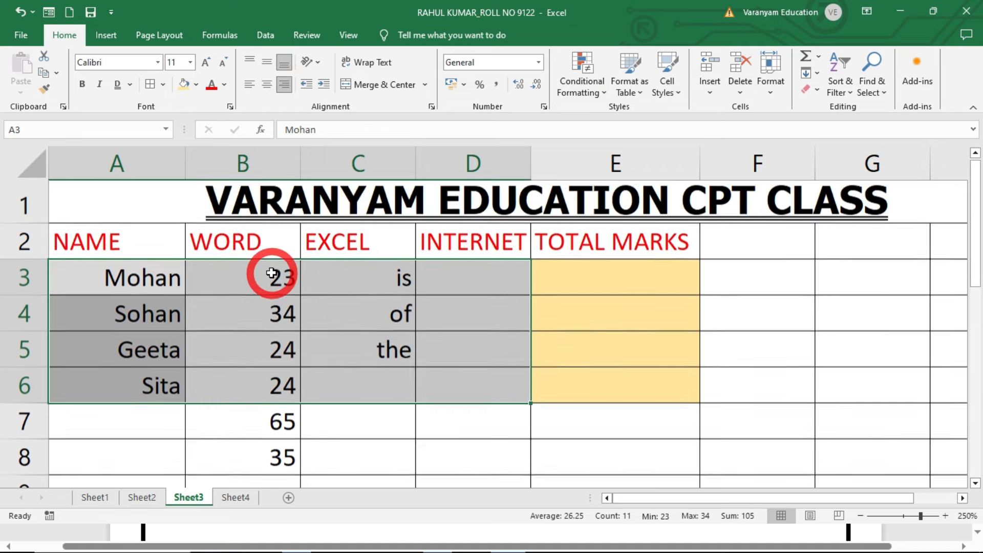
pyautogui.click(151, 243)
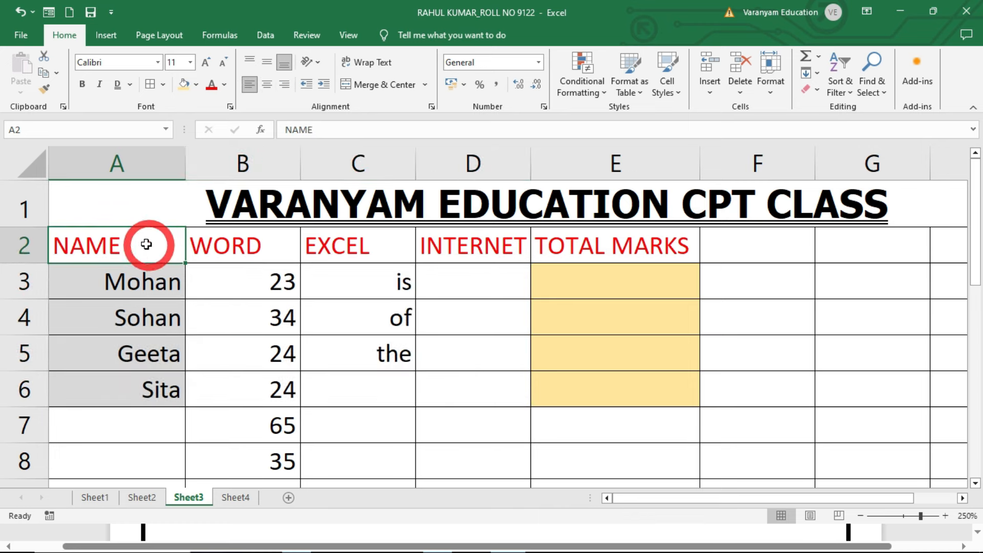
pyautogui.moveTo(113, 242); pyautogui.dragTo(587, 243)
pyautogui.click(586, 243)
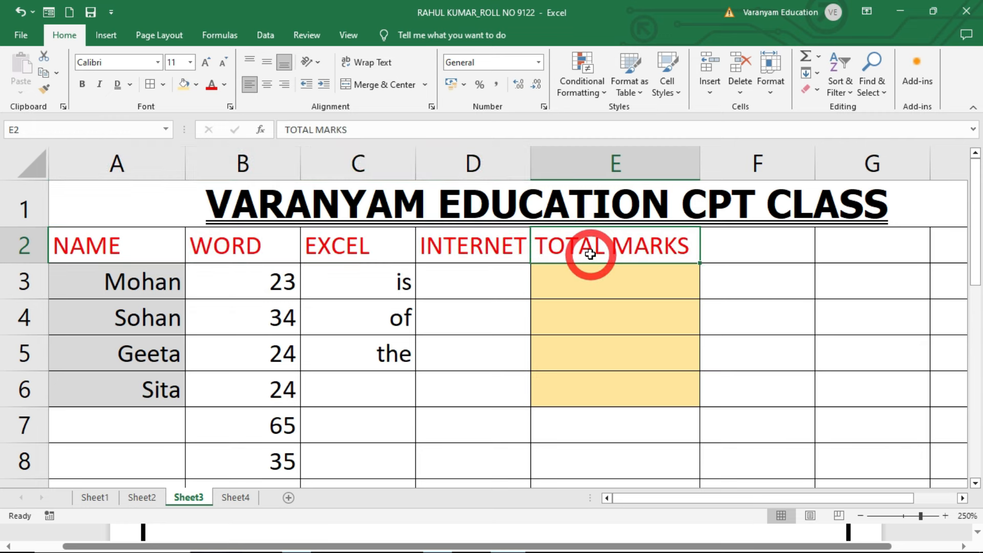
pyautogui.press('Delete')
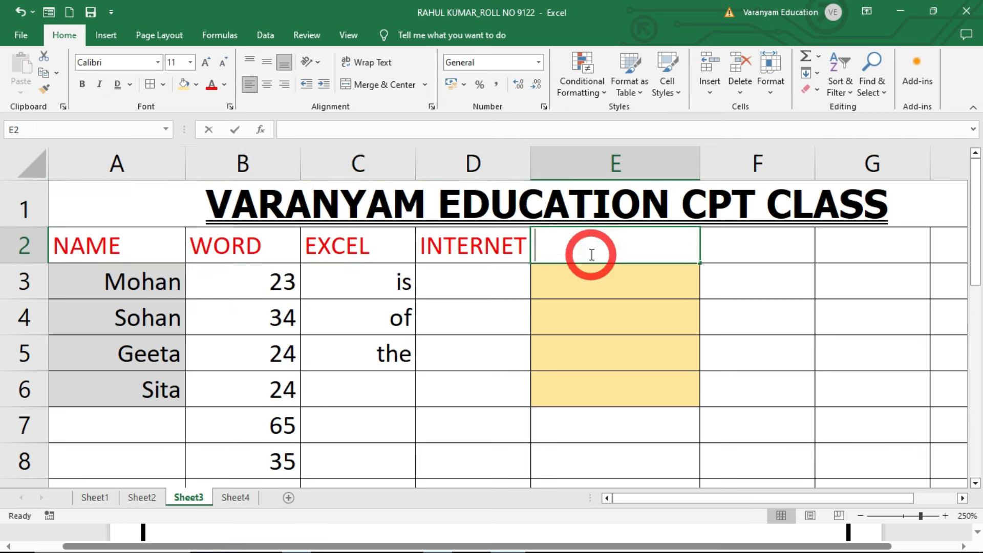
pyautogui.write('tota')
pyautogui.press('BackSpace')
pyautogui.press('BackSpace')
pyautogui.press('BackSpace')
pyautogui.write('Total')
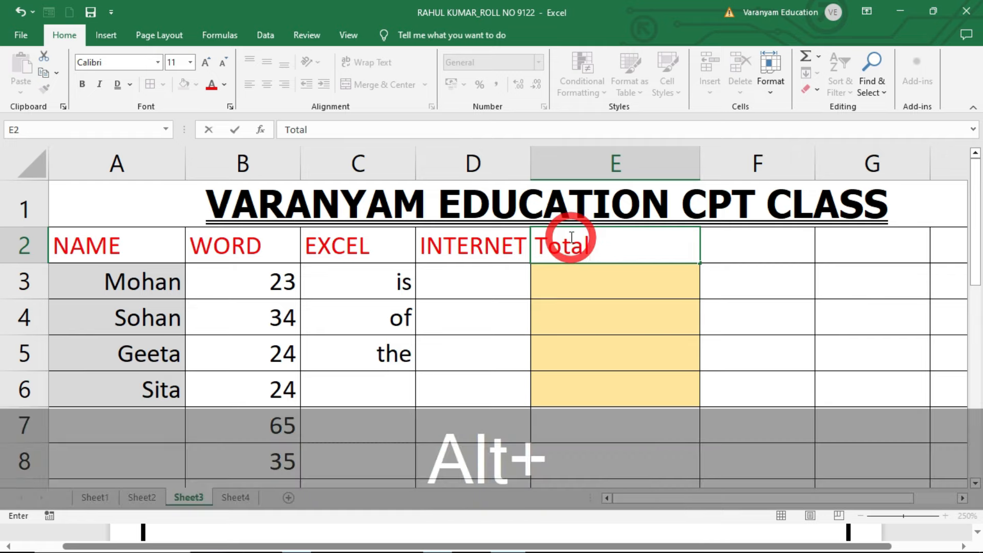
# Step: Switch to the practical paper PDF to examine the multi-line column headings in the class XII scoresheet, and return to Excel
pyautogui.hotkey('alt', 'Tab')
pyautogui.scroll(-15, 460, 257)
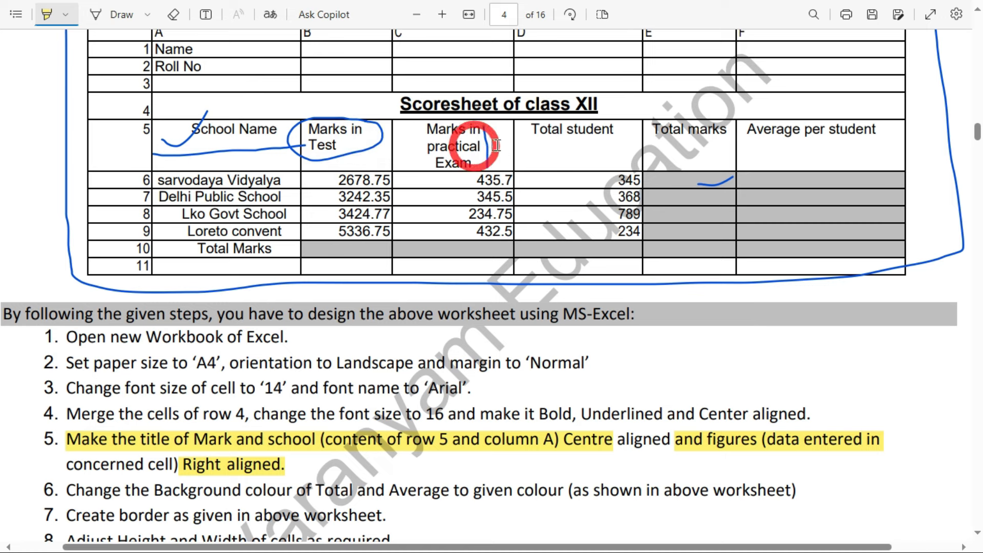
pyautogui.hotkey('alt', 'Tab')
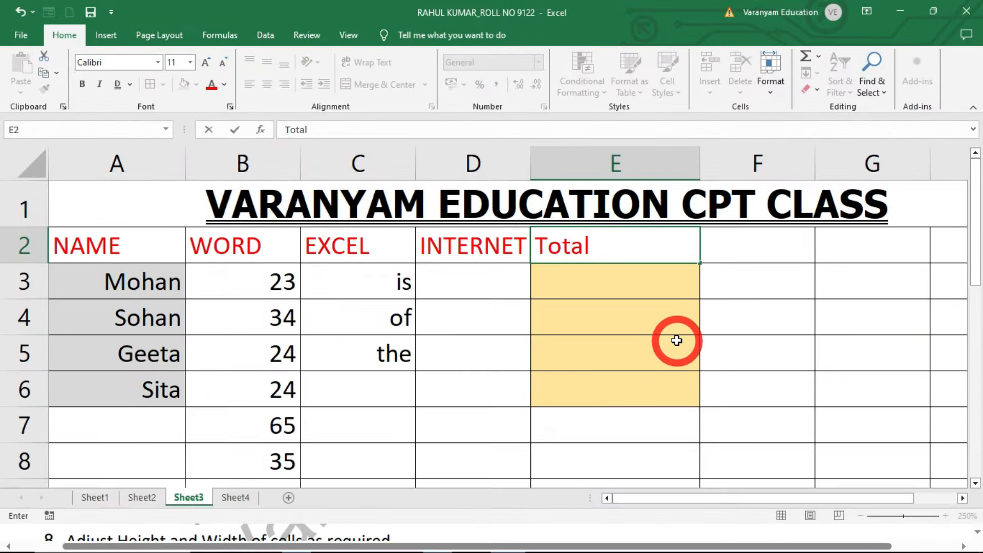
# Step: Add Marks on a second line inside the E2 heading and commit the cell
pyautogui.hotkey('alt', 'Return')
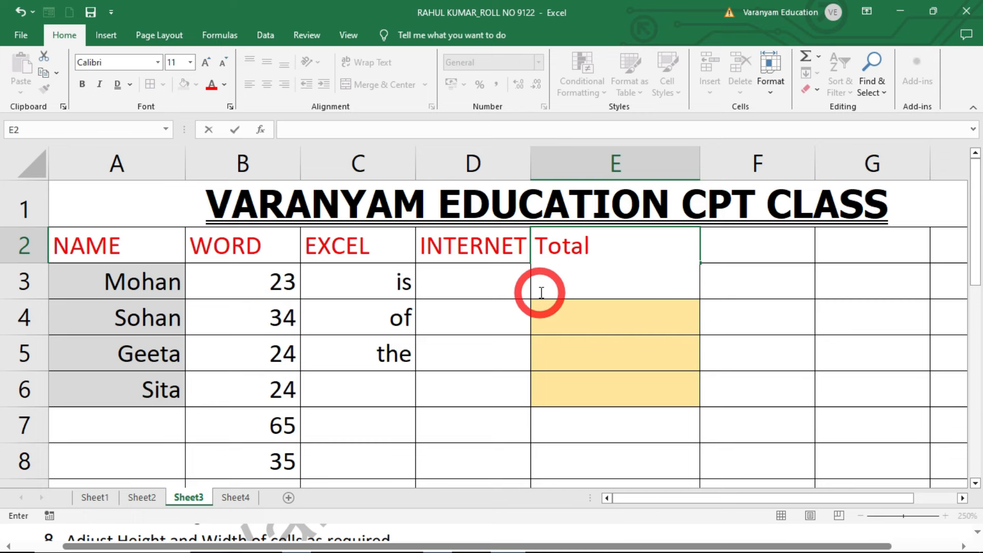
pyautogui.write('Marks')
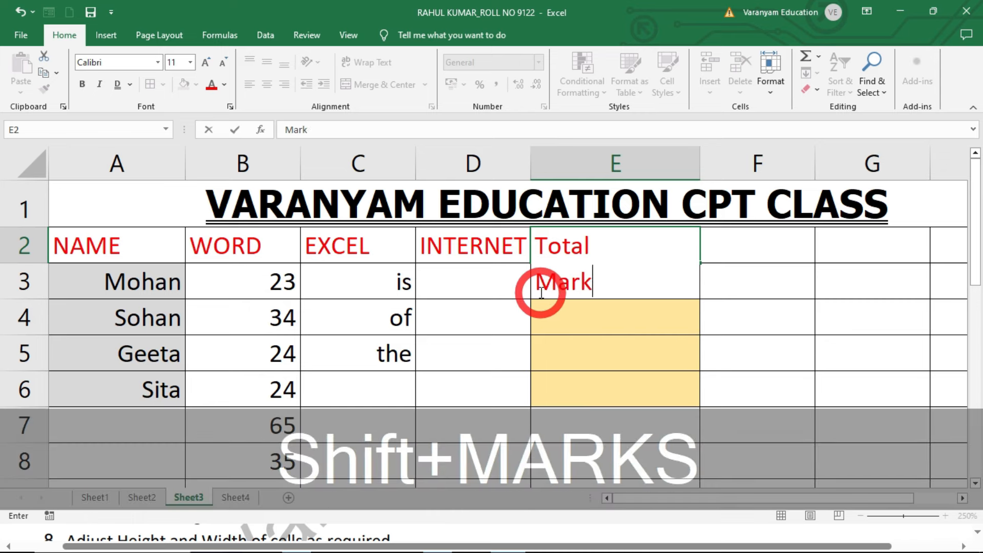
pyautogui.press('Return')
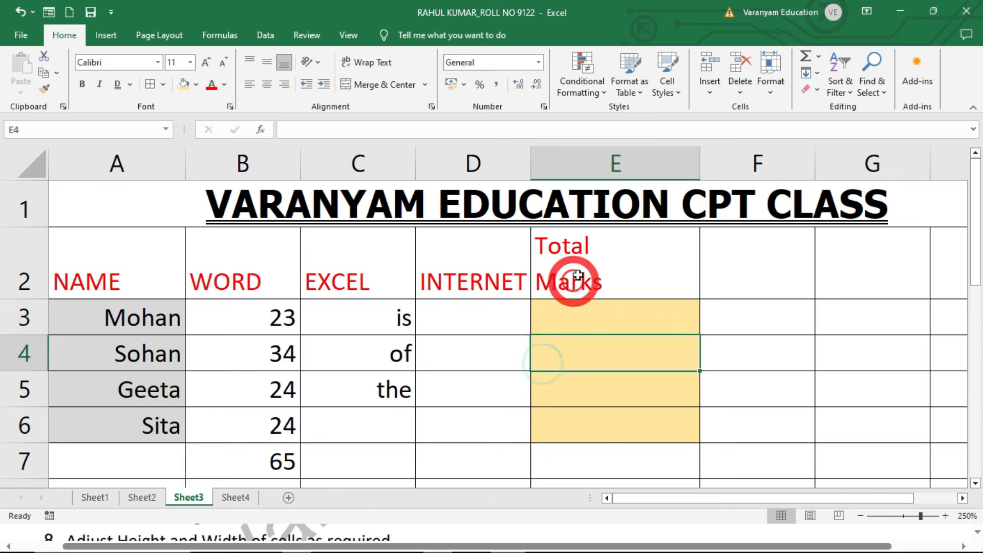
# Step: Try the horizontal and vertical alignment options on the headings in A2:E2, ending with left and middle alignment
pyautogui.click(571, 272)
pyautogui.moveTo(135, 273); pyautogui.dragTo(502, 274)
pyautogui.moveTo(77, 263); pyautogui.dragTo(558, 280)
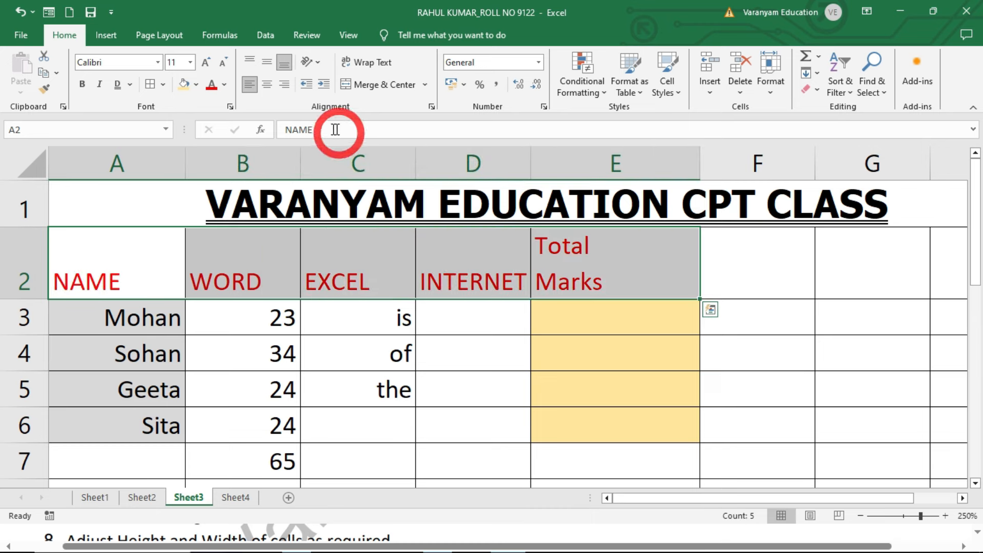
pyautogui.click(285, 85)
pyautogui.click(266, 85)
pyautogui.click(246, 86)
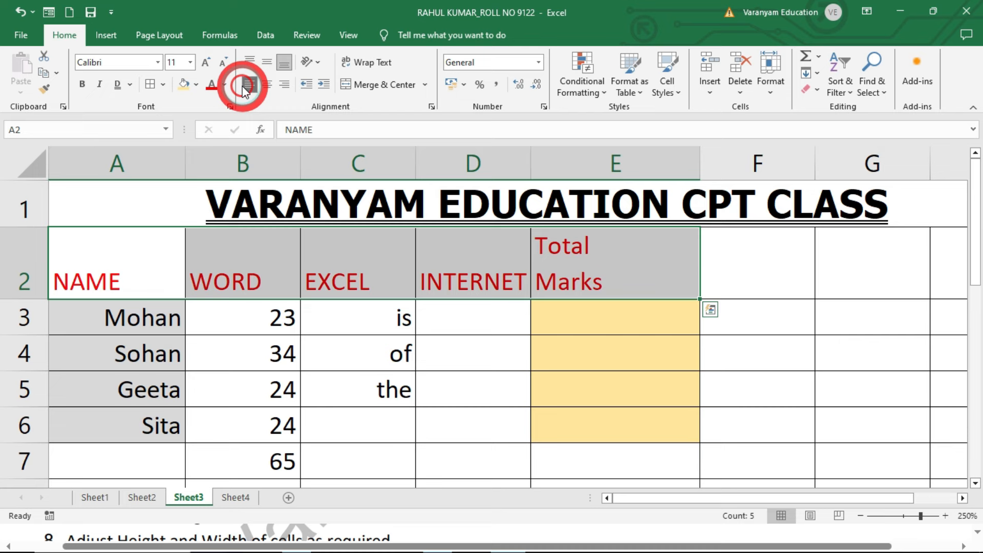
pyautogui.click(266, 61)
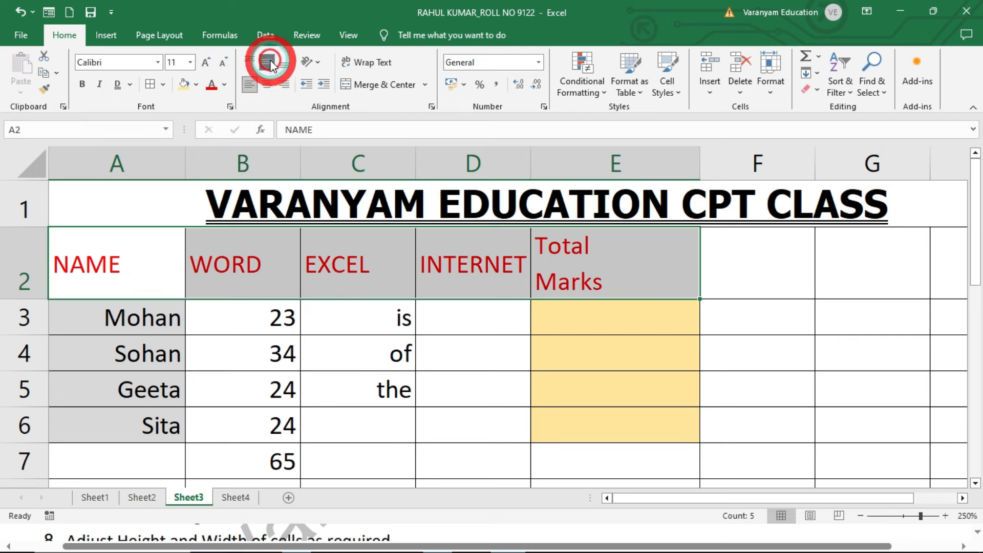
pyautogui.click(256, 63)
pyautogui.click(265, 61)
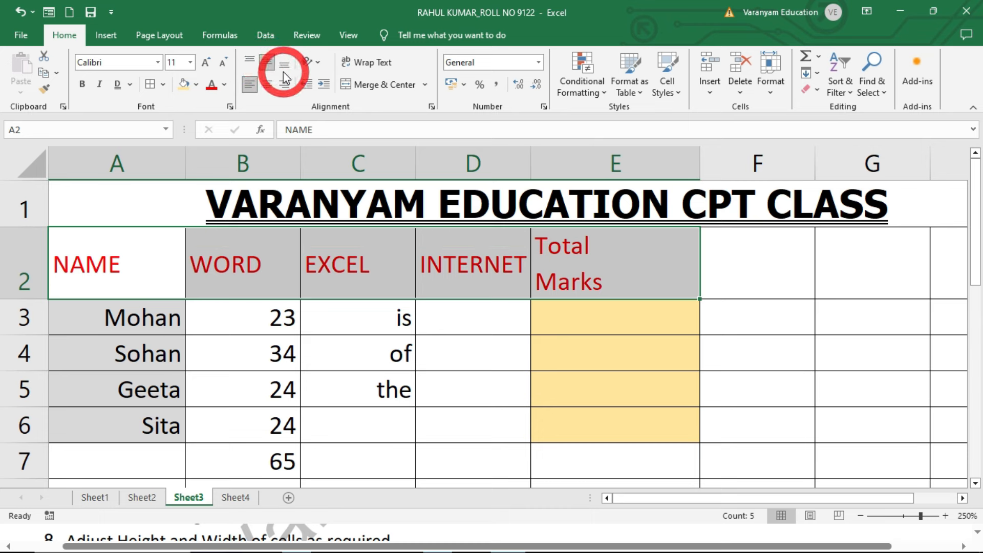
pyautogui.click(283, 65)
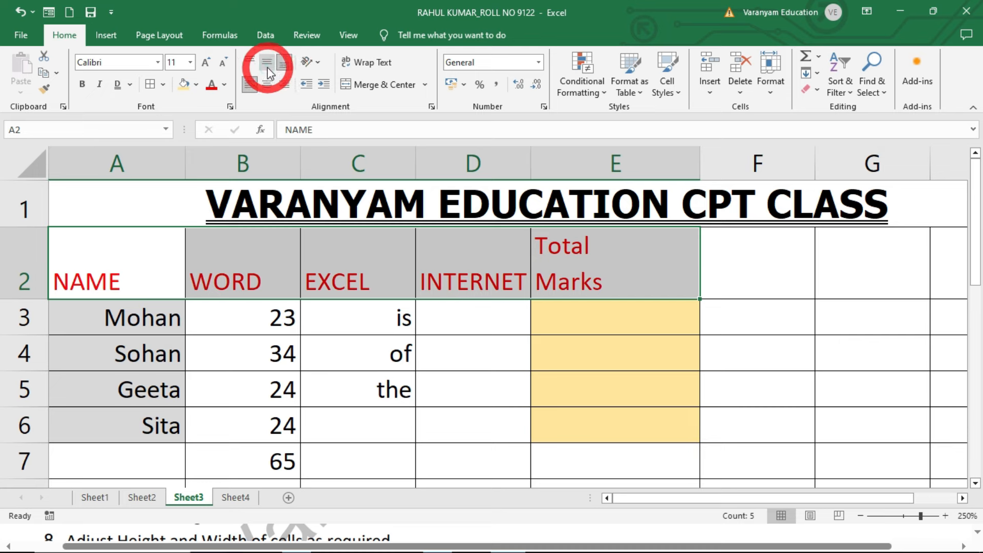
pyautogui.click(268, 66)
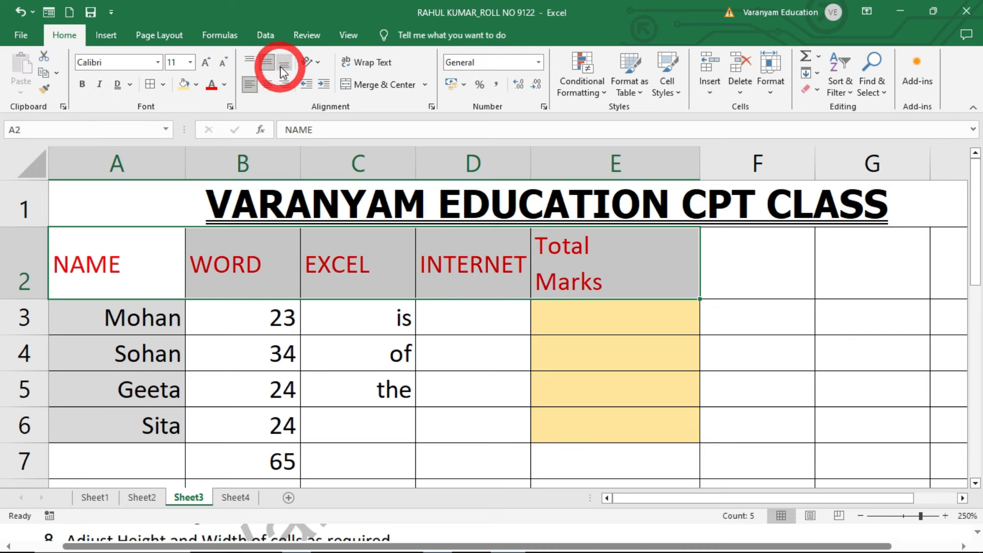
# Step: Try Angle Counterclockwise, Angle Clockwise and Vertical Text orientation on the headings in A2:E2, and restore the horizontal orientation
pyautogui.click(313, 64)
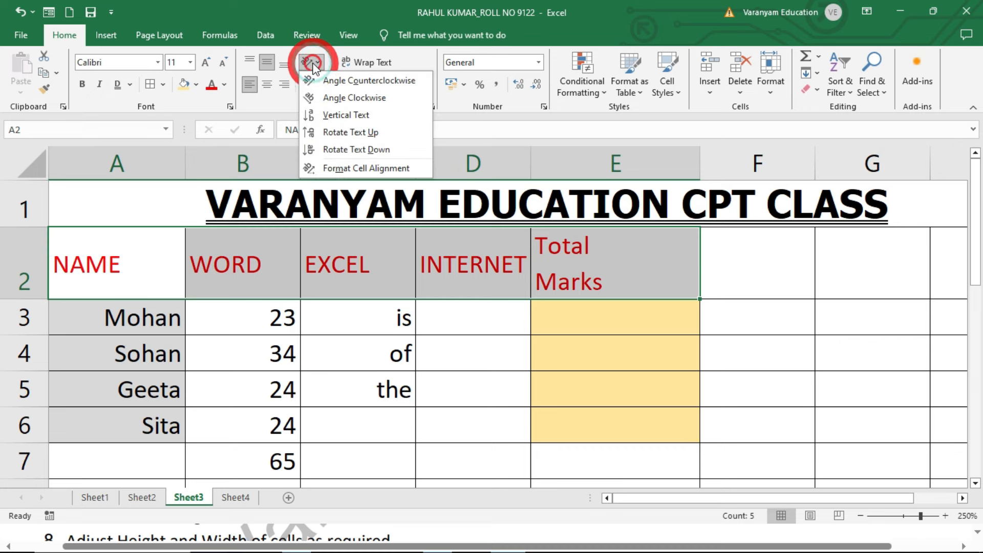
pyautogui.click(352, 82)
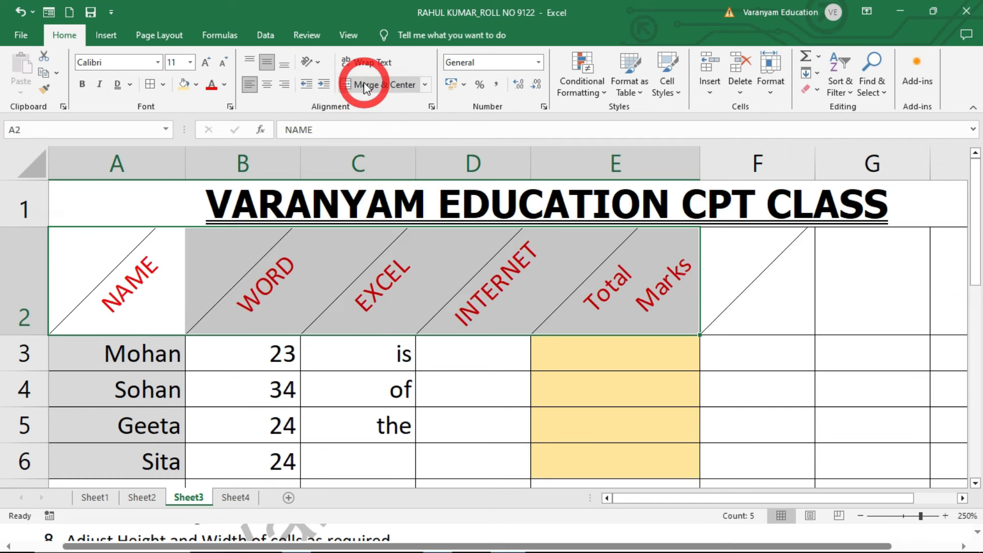
pyautogui.click(308, 63)
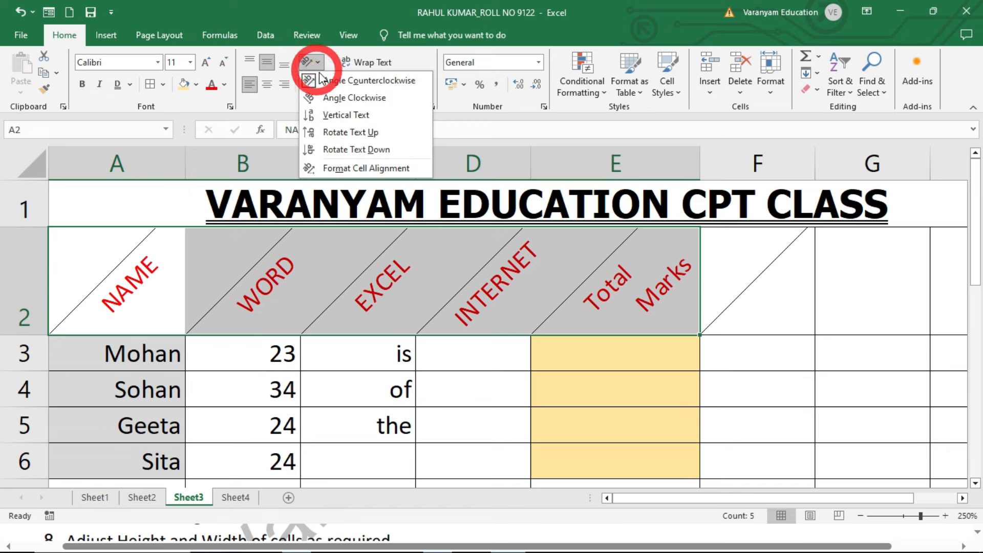
pyautogui.click(340, 97)
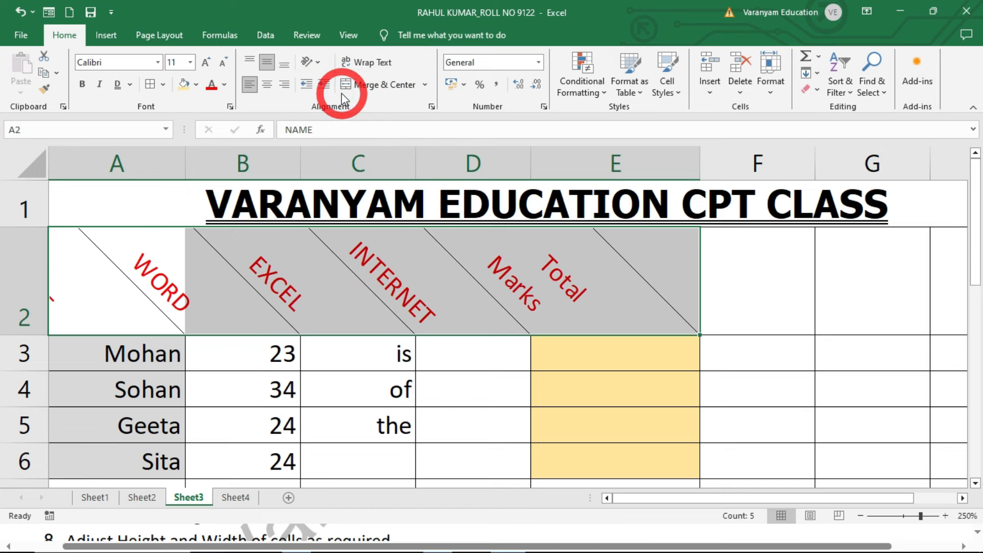
pyautogui.click(307, 62)
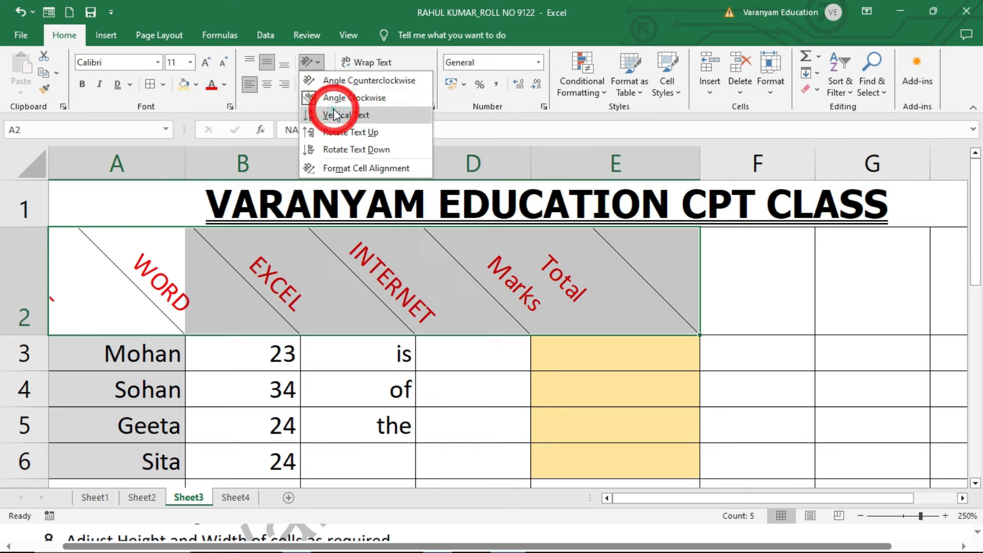
pyautogui.click(333, 112)
pyautogui.click(307, 62)
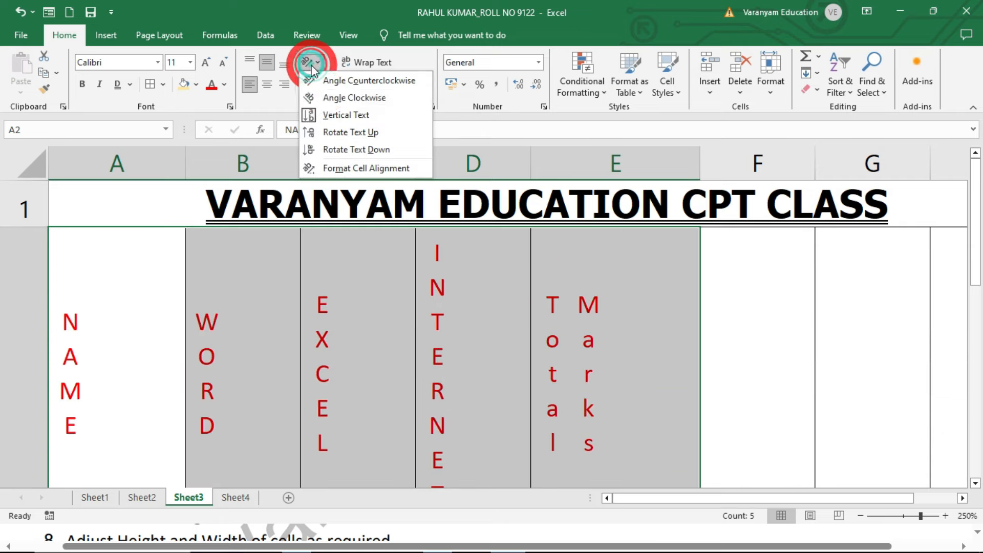
pyautogui.click(327, 114)
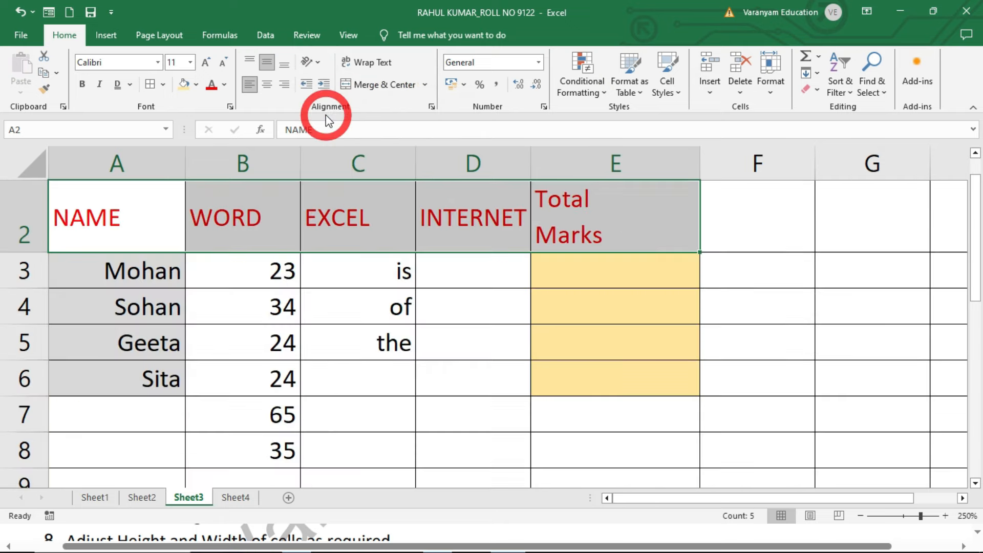
pyautogui.click(307, 62)
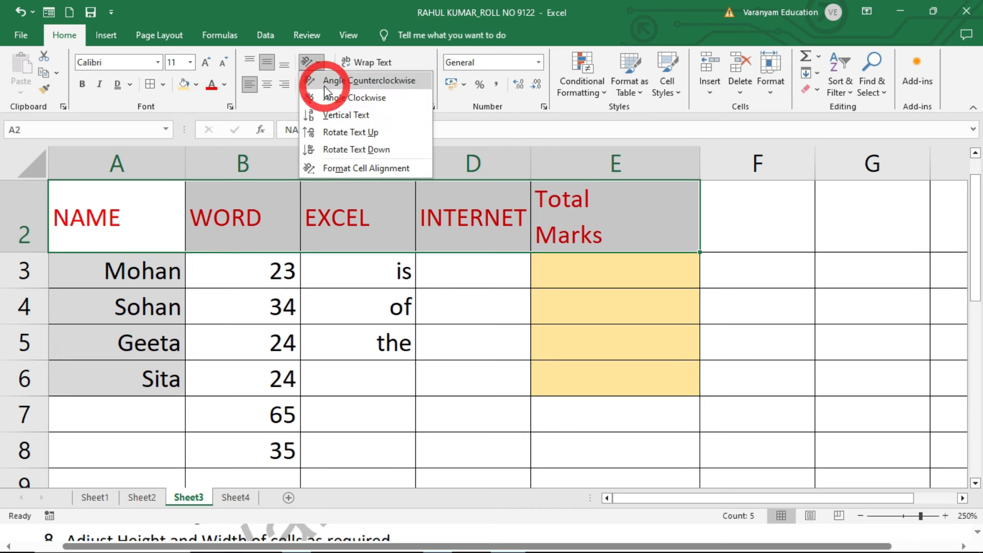
pyautogui.click(274, 247)
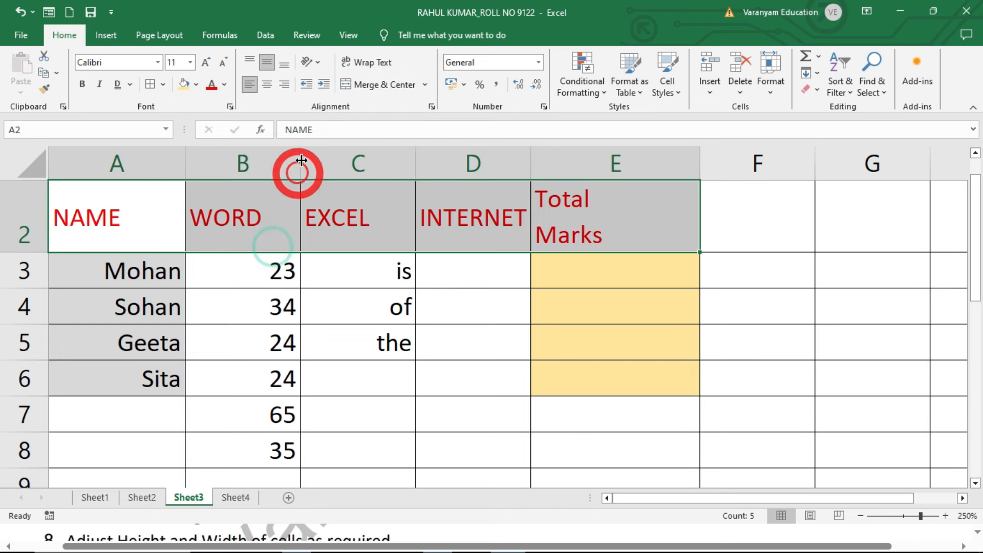
# Step: Try increasing the indent of the headings in A2:E2 and decrease it again
pyautogui.click(323, 86)
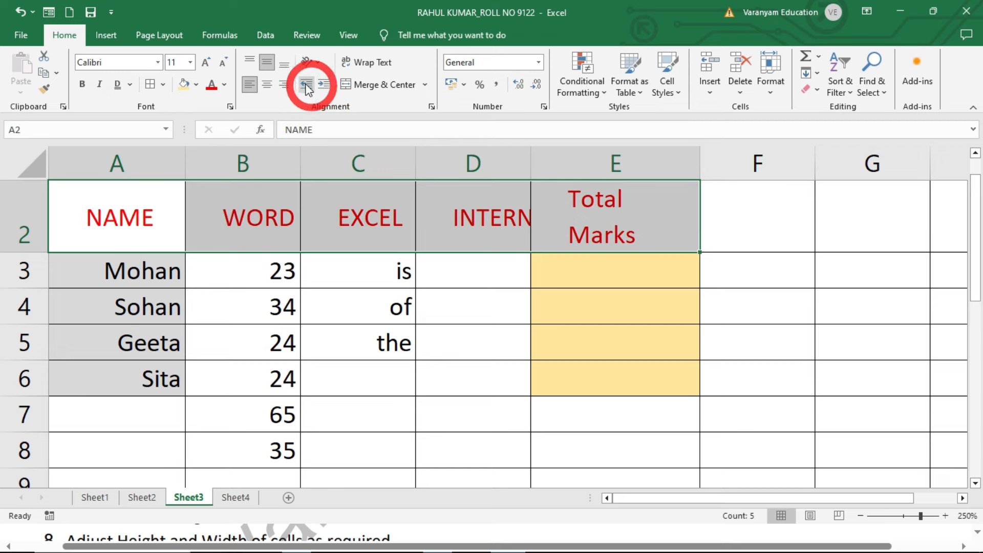
pyautogui.click(306, 87)
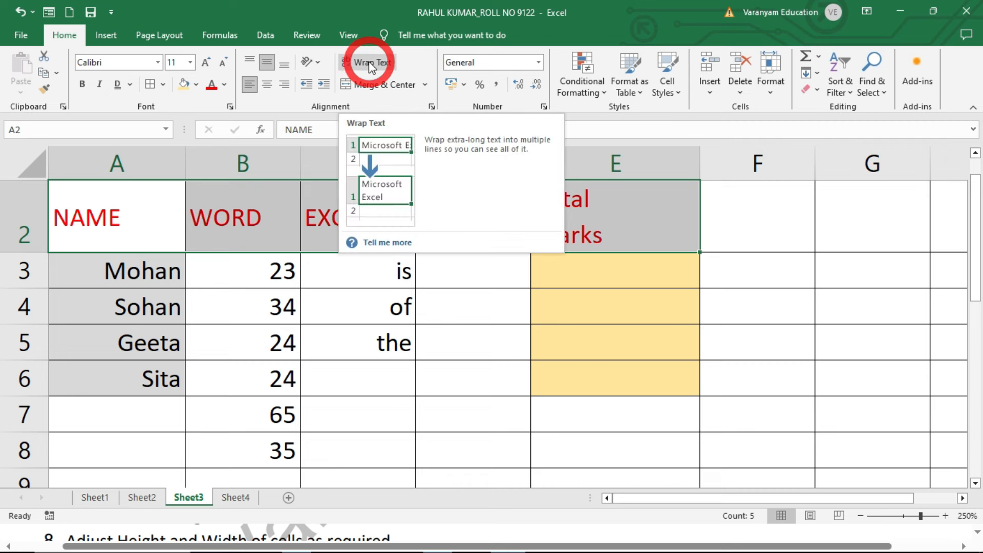
# Step: Clear the heading in E2, turn off Wrap Text for the cell, and enter total marks on a single line
pyautogui.click(621, 200)
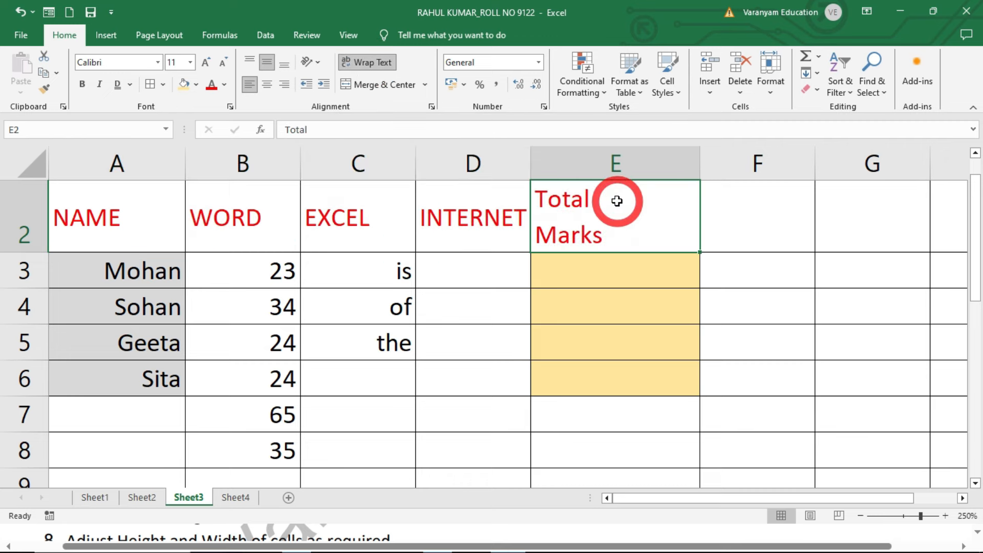
pyautogui.press('Delete')
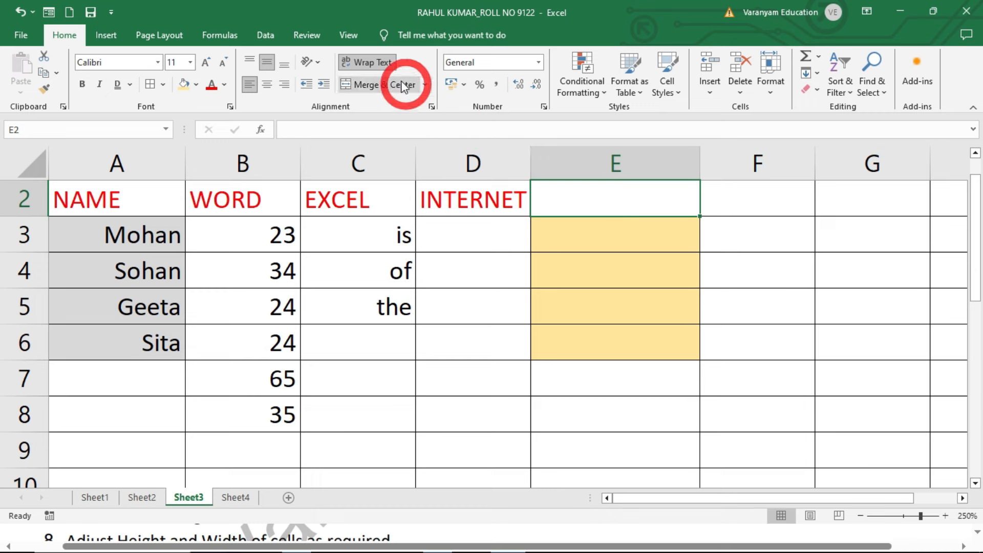
pyautogui.click(379, 63)
pyautogui.click(627, 300)
pyautogui.click(597, 197)
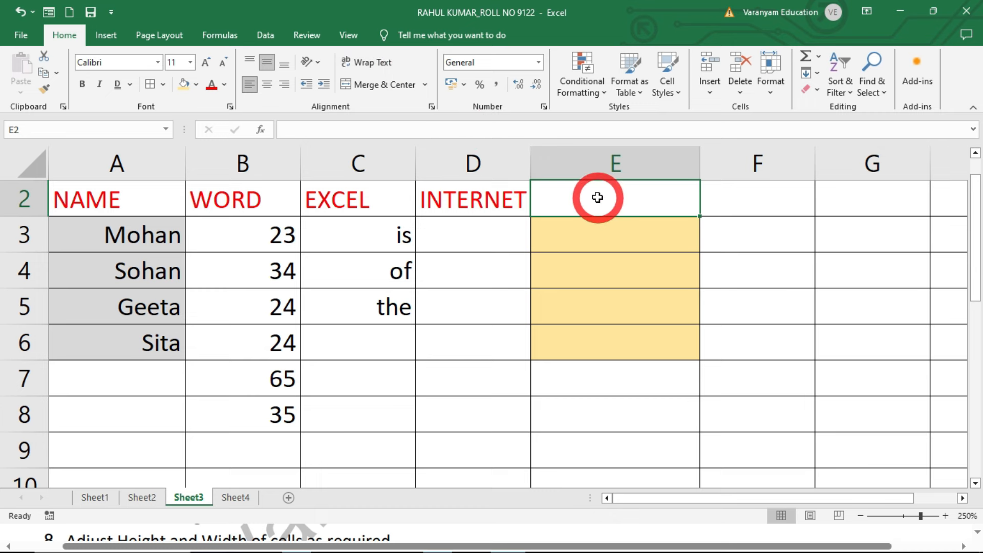
pyautogui.write('total marks')
pyautogui.press('Return')
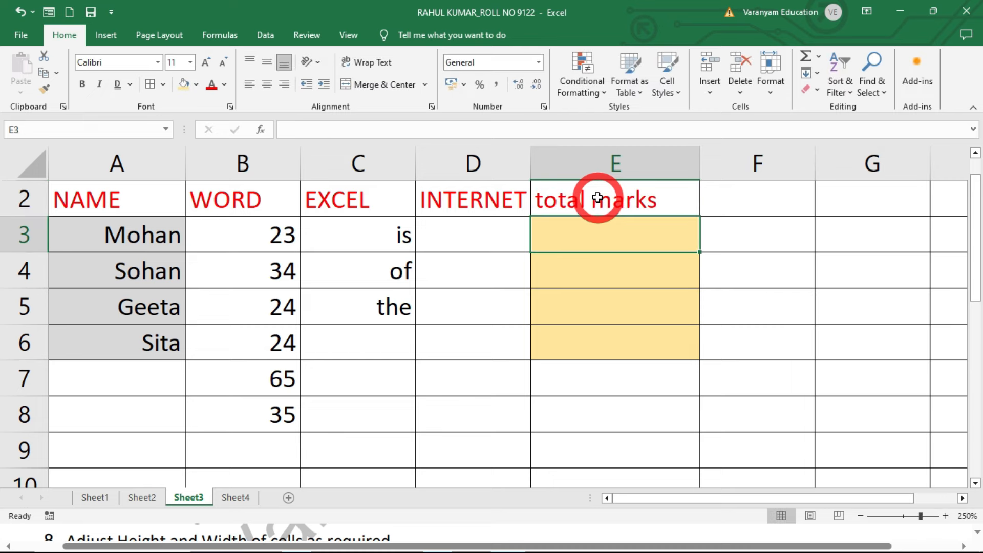
# Step: Toggle Wrap Text on and off repeatedly for the total marks heading in E2, leaving it off
pyautogui.click(598, 197)
pyautogui.click(365, 72)
pyautogui.click(366, 72)
pyautogui.click(366, 72)
pyautogui.click(366, 72)
pyautogui.click(366, 72)
pyautogui.click(365, 72)
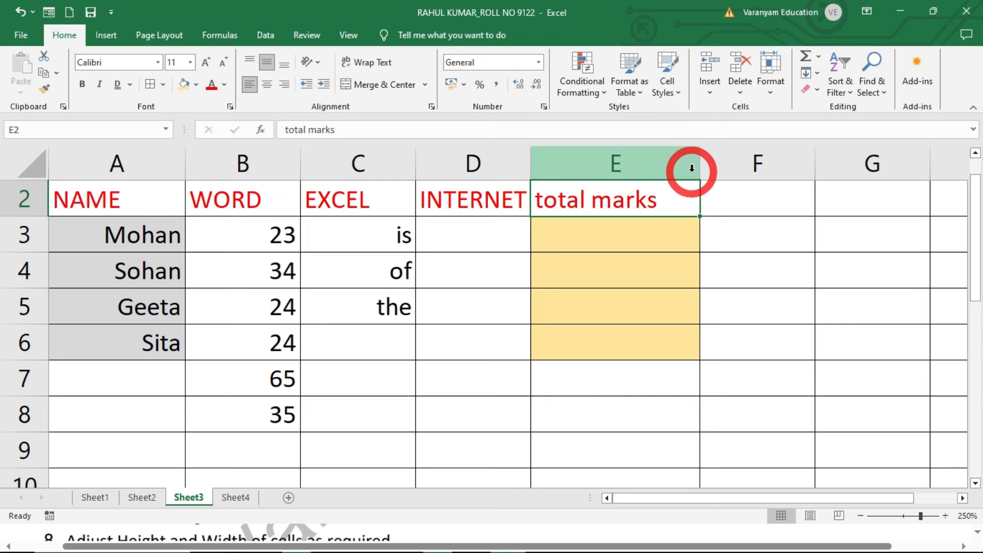
# Step: Narrow column E to try Wrap Text on the E2 heading, and widen the column just enough to fit total marks on one line
pyautogui.moveTo(698, 167); pyautogui.dragTo(645, 171)
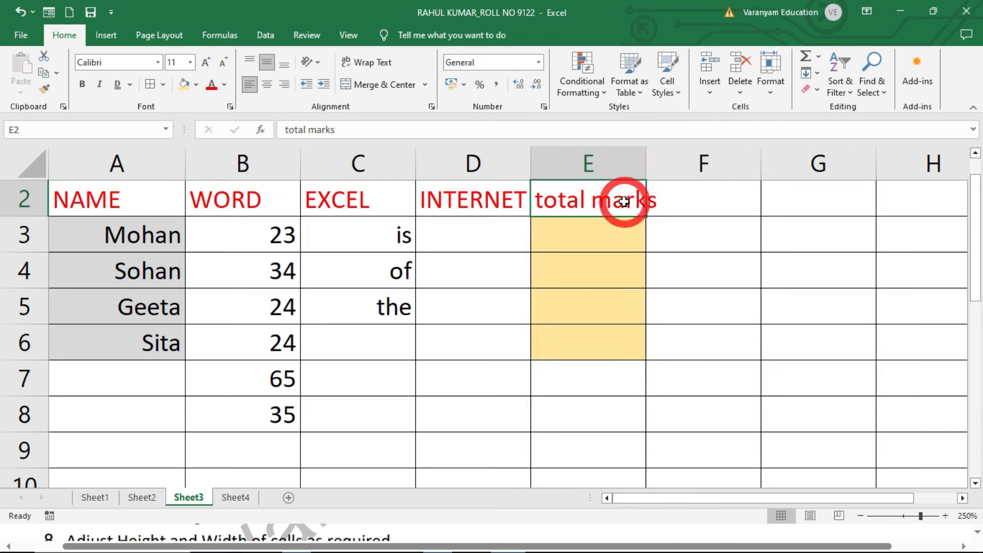
pyautogui.click(367, 63)
pyautogui.click(367, 63)
pyautogui.click(368, 63)
pyautogui.click(368, 63)
pyautogui.moveTo(646, 158); pyautogui.dragTo(676, 158)
pyautogui.click(641, 194)
pyautogui.click(641, 195)
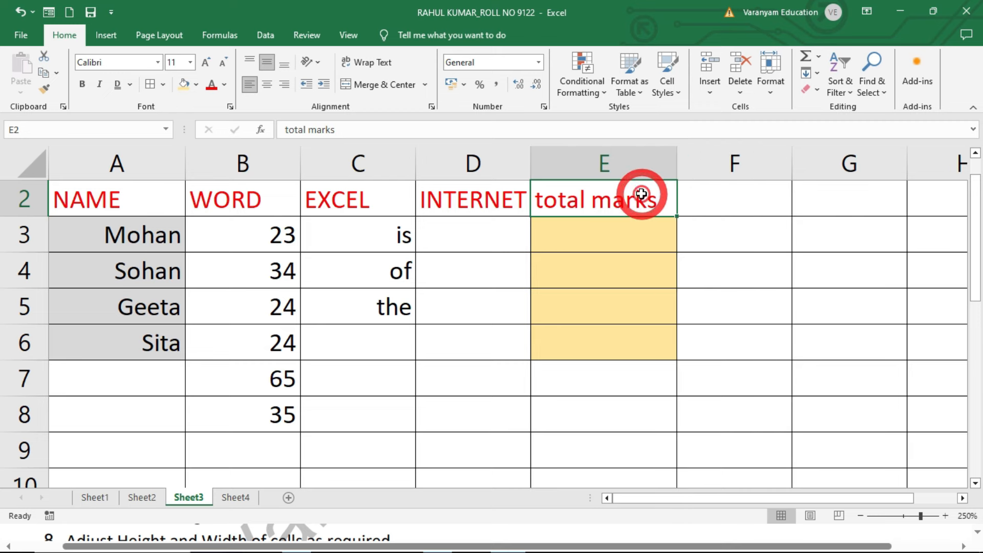
# Step: Replace the E2 heading with Total and Marks on two lines using a manual line break
pyautogui.press('Delete')
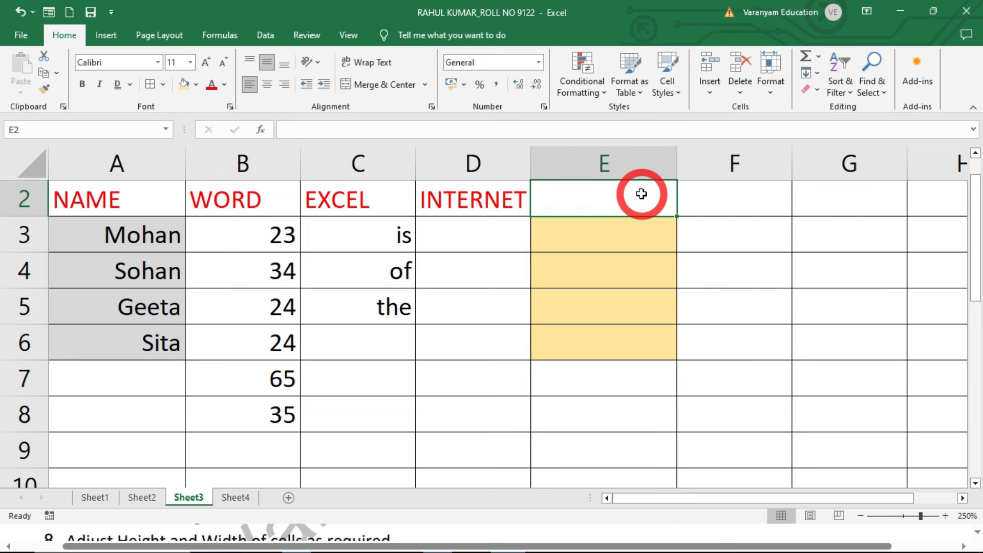
pyautogui.write('Total')
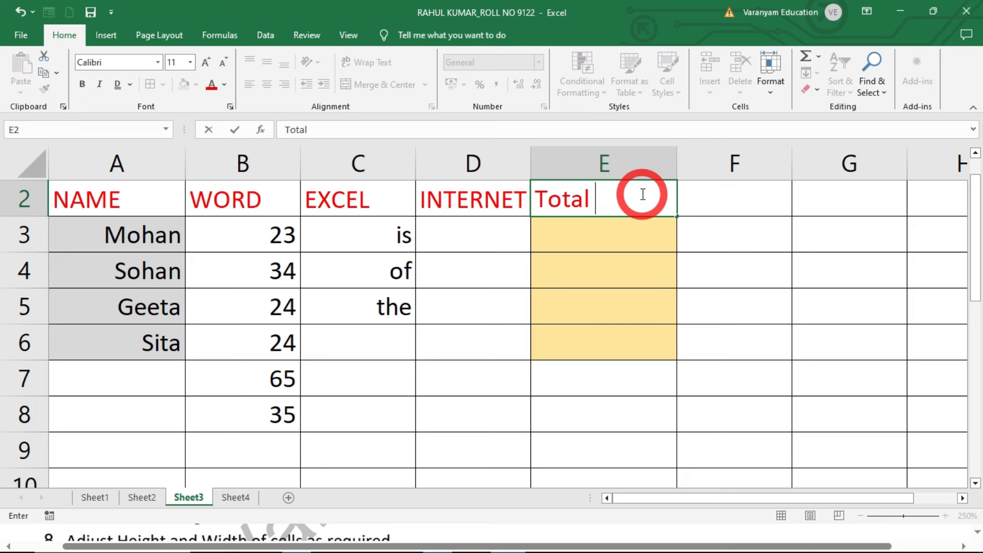
pyautogui.press('alt')
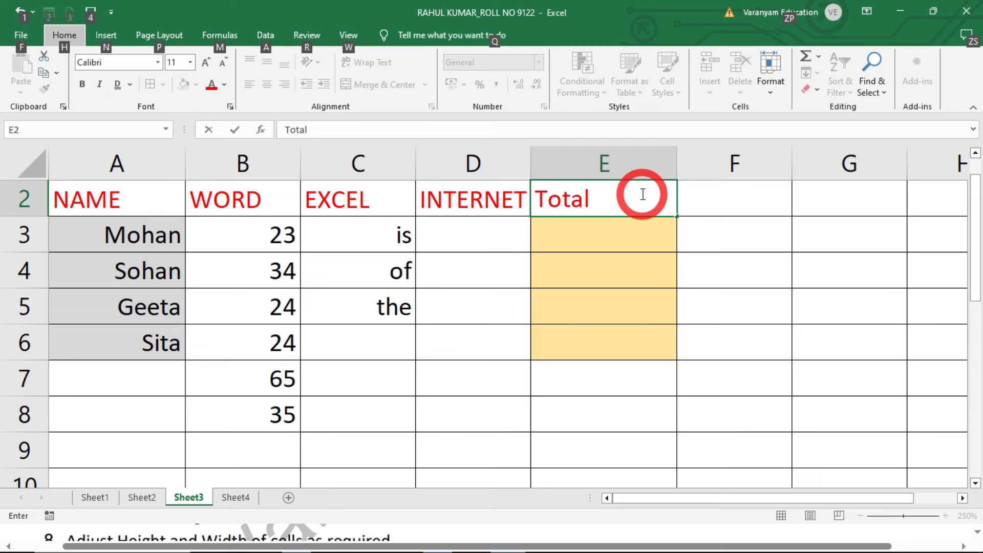
pyautogui.press('alt')
pyautogui.click(642, 194)
pyautogui.press('alt')
pyautogui.hotkey('alt', 'Return')
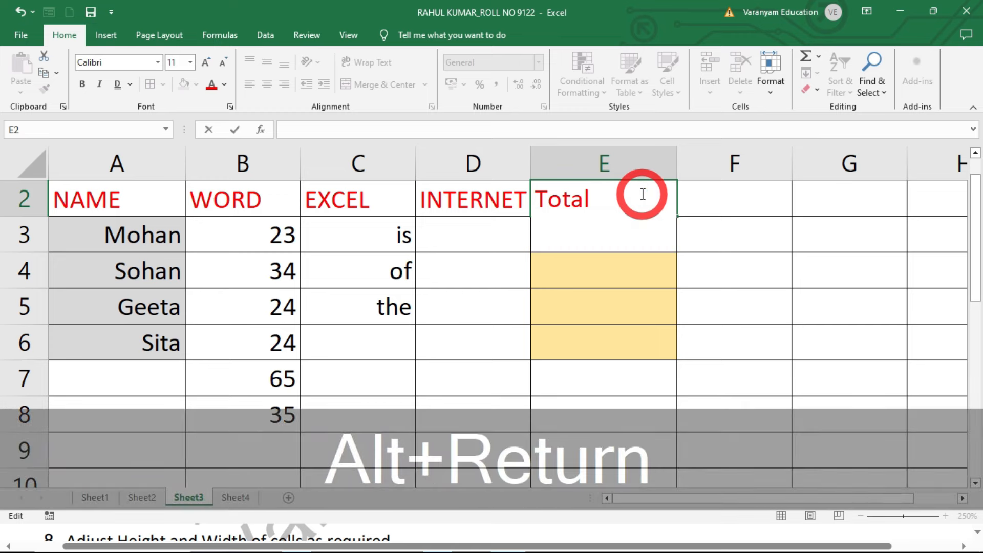
pyautogui.write('Marks')
pyautogui.press('Return')
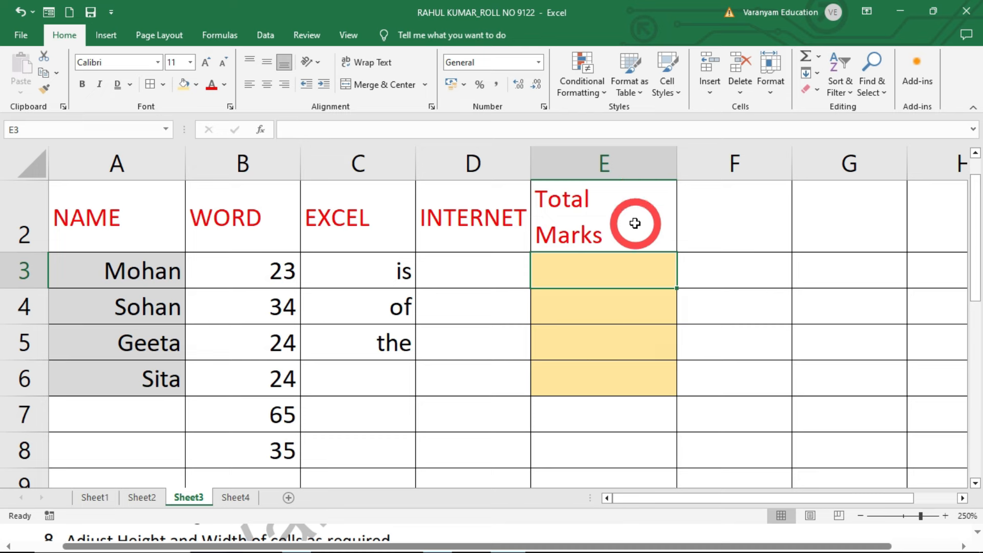
pyautogui.click(465, 85)
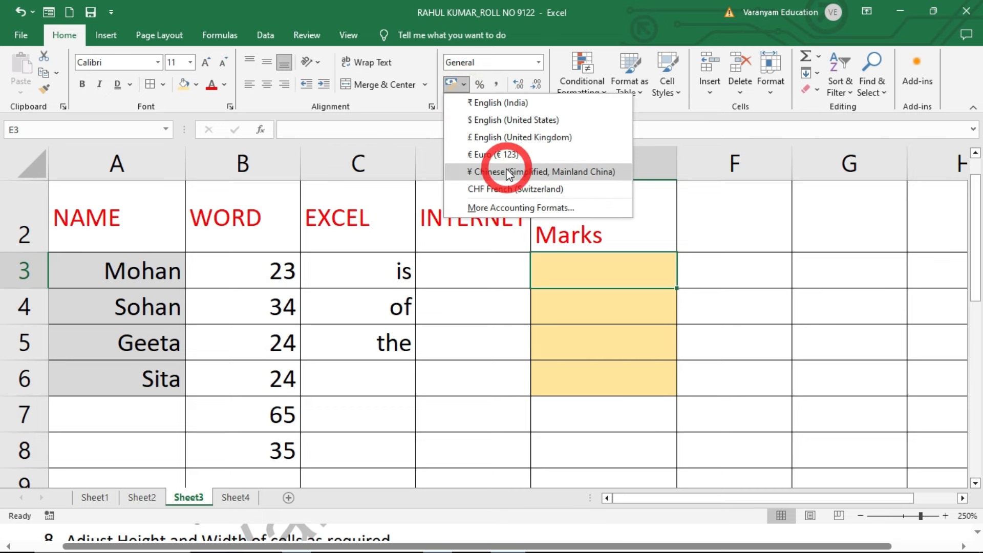
pyautogui.click(408, 328)
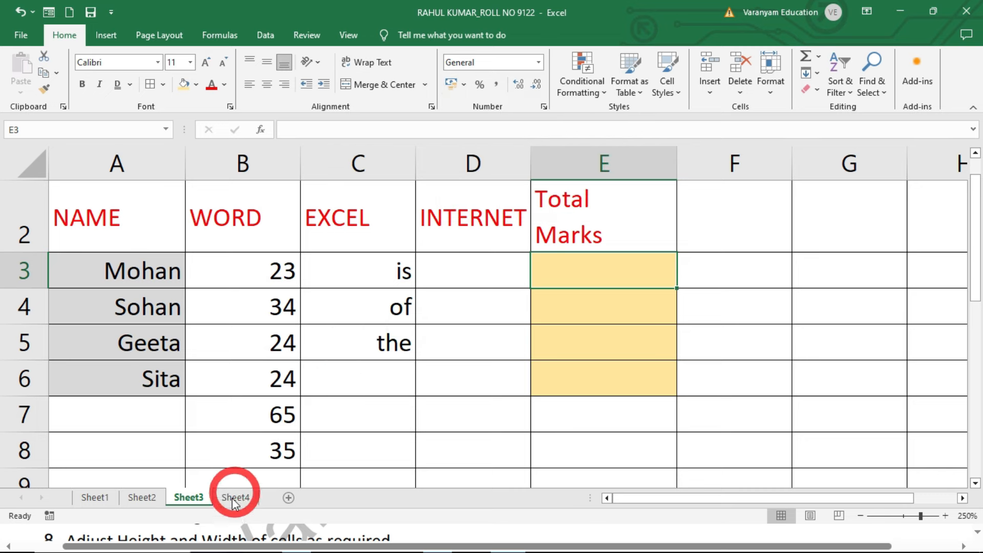
pyautogui.click(465, 376)
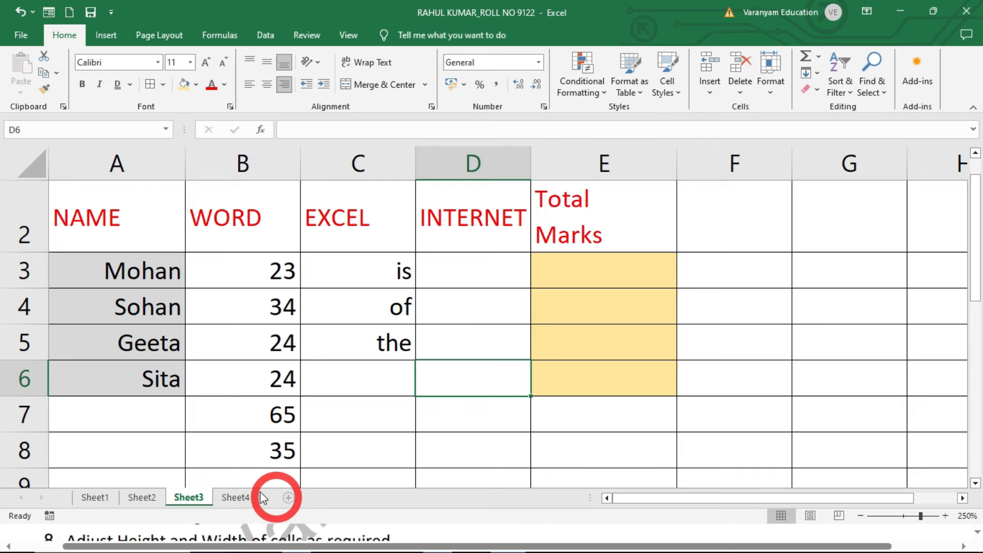
# Step: Switch to Sheet4 and enter the heading total in C1
pyautogui.click(239, 499)
pyautogui.keyDown('ctrl'); pyautogui.scroll(8, 163, 277); pyautogui.keyUp('ctrl')
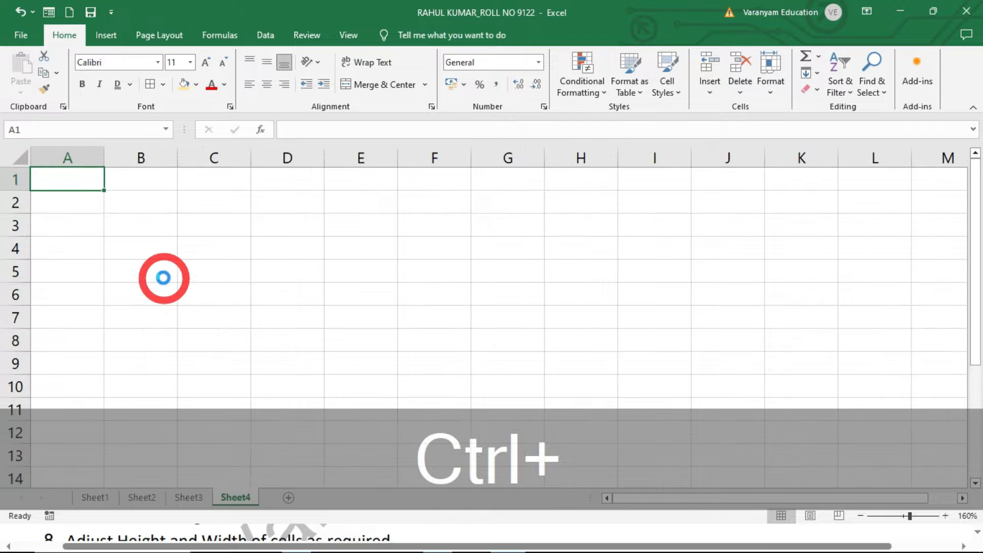
pyautogui.click(282, 211)
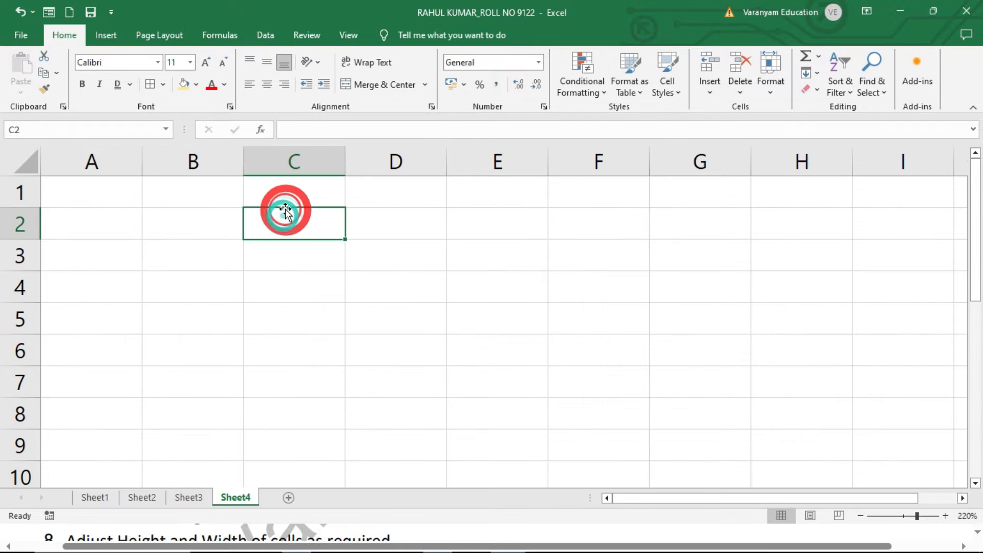
pyautogui.click(283, 199)
pyautogui.write('total')
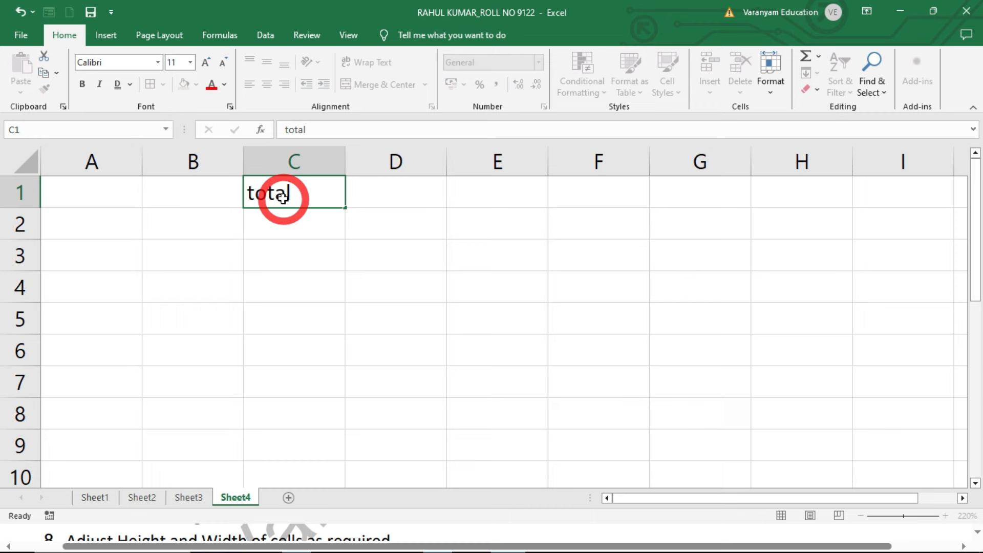
pyautogui.press('Return')
# Step: Enter the sample numbers 34, 900, 150, 353, 32, 563 and 245 in C2:C8 below the total heading
pyautogui.write('34')
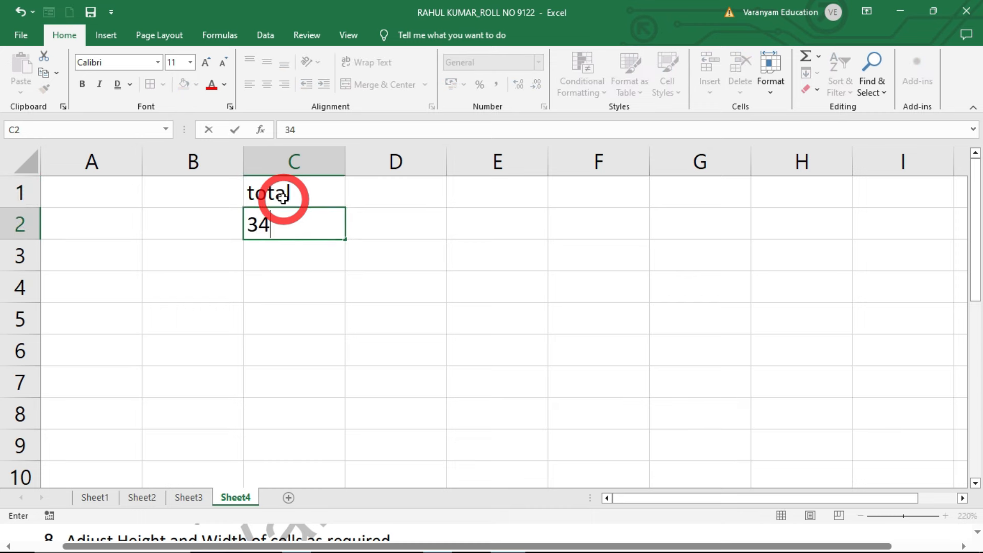
pyautogui.press('Return')
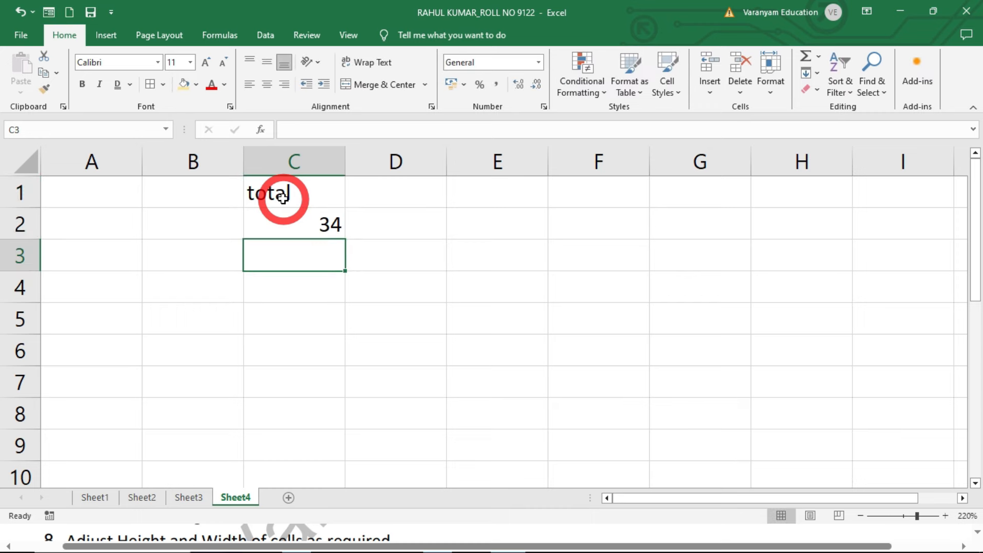
pyautogui.write('900')
pyautogui.press('Return')
pyautogui.write('150')
pyautogui.press('Return')
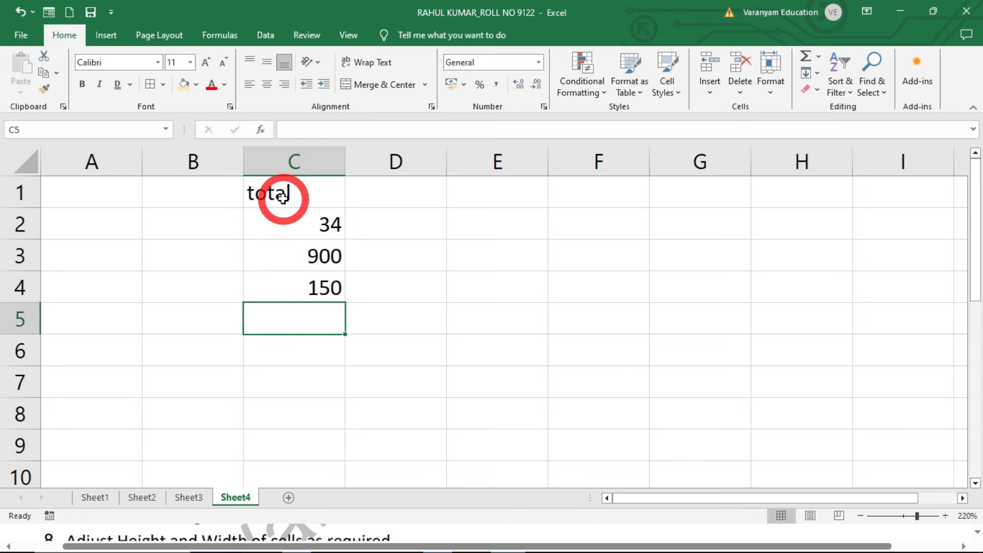
pyautogui.write('353')
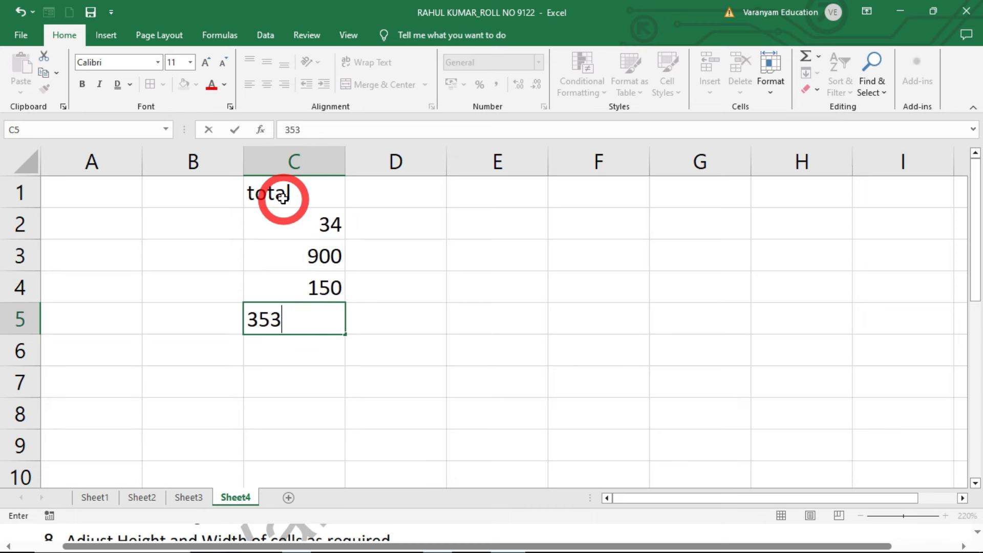
pyautogui.press('Return')
pyautogui.write('32')
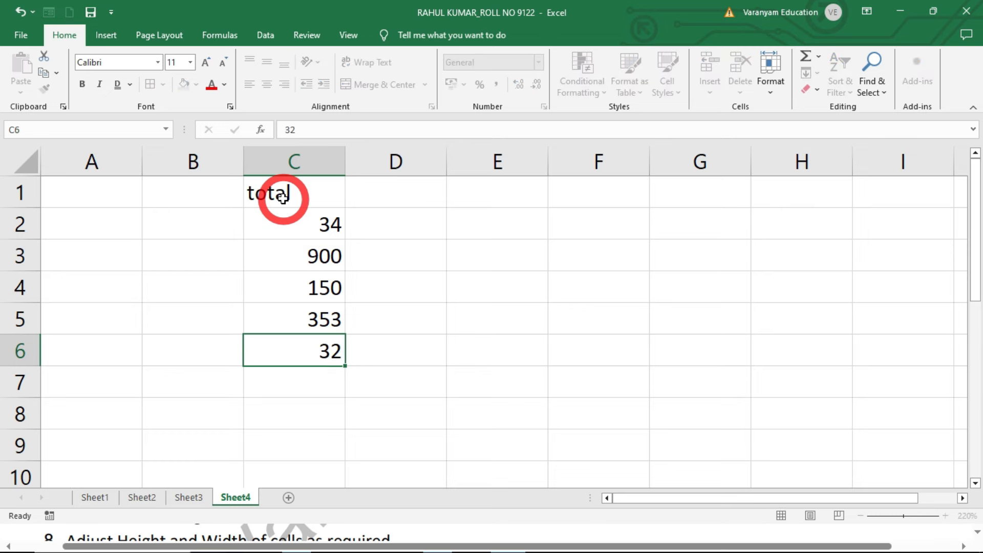
pyautogui.press('Return')
pyautogui.write('563')
pyautogui.press('Return')
pyautogui.write('245')
pyautogui.press('Return')
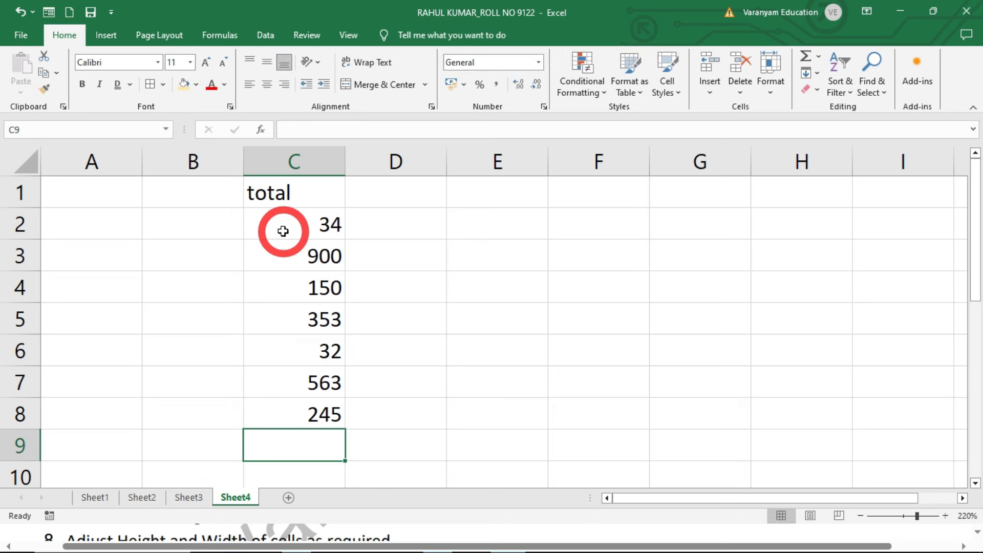
# Step: Apply the Accounting format with the ₹ Hindi symbol to the numbers in C2:C8 using the full list of accounting formats
pyautogui.moveTo(314, 221); pyautogui.dragTo(325, 420)
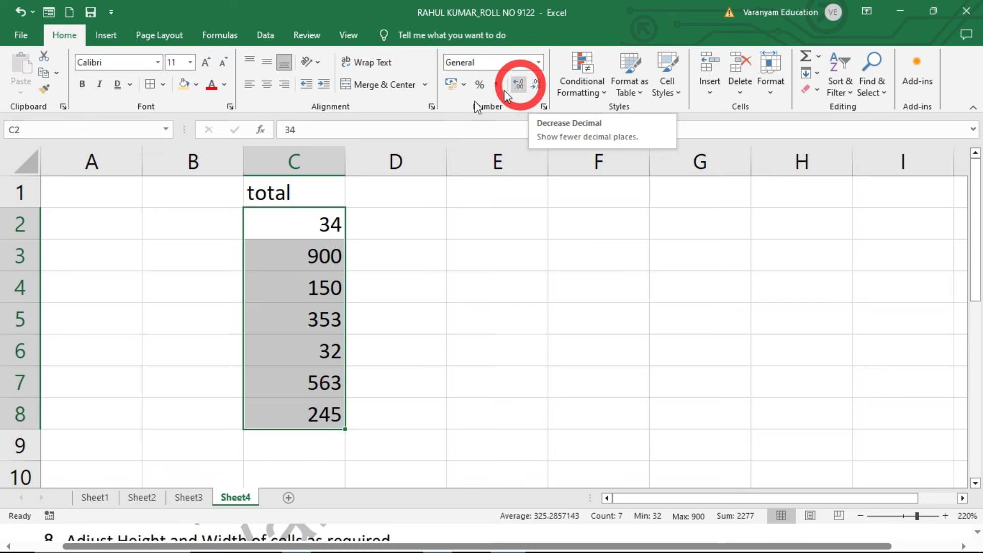
pyautogui.click(463, 85)
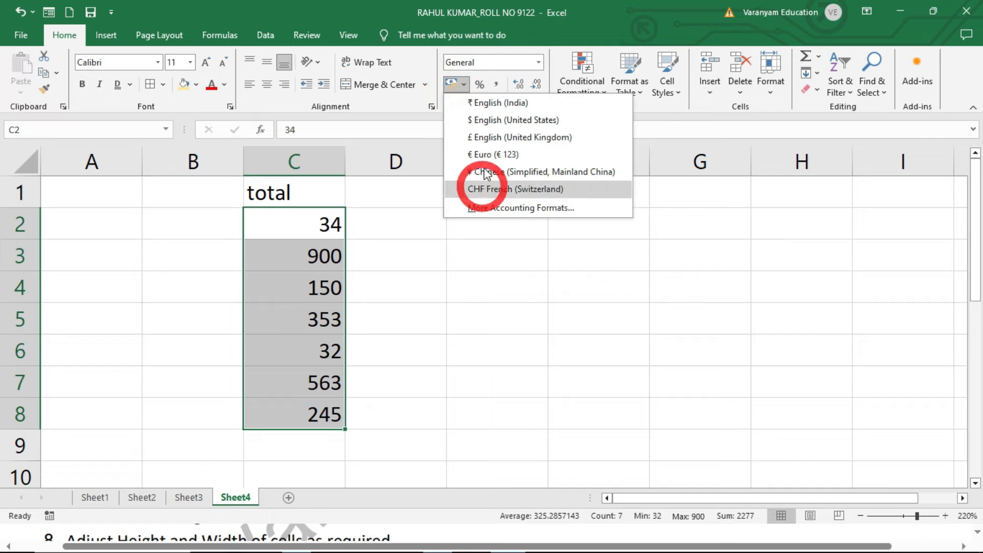
pyautogui.hotkey('ctrl', '4')
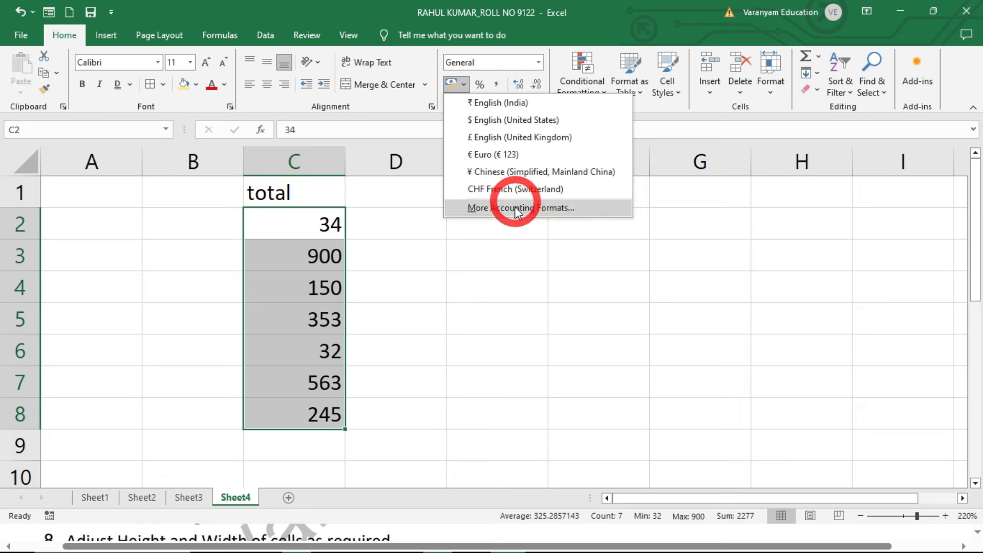
pyautogui.click(484, 210)
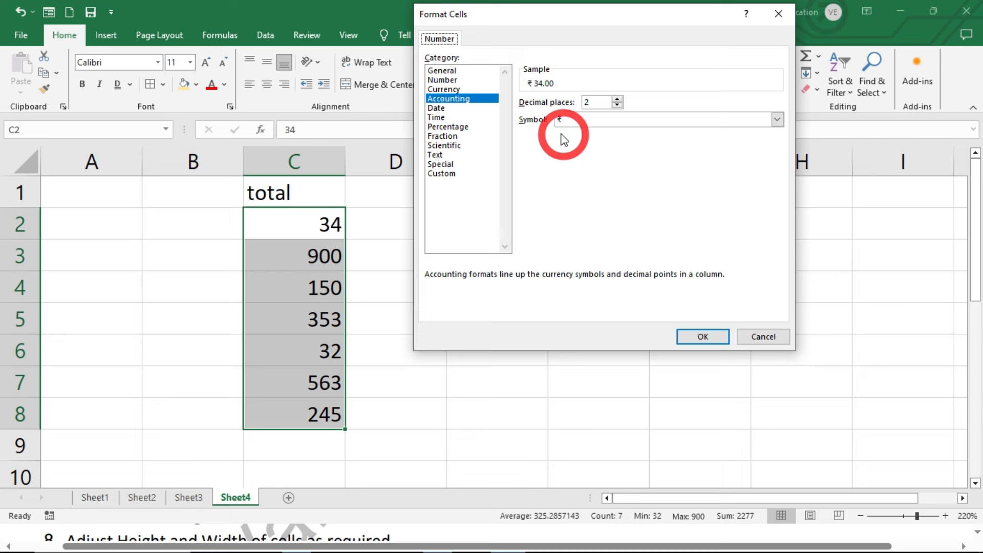
pyautogui.click(580, 118)
pyautogui.scroll(-2, 588, 215)
pyautogui.scroll(-12, 590, 220)
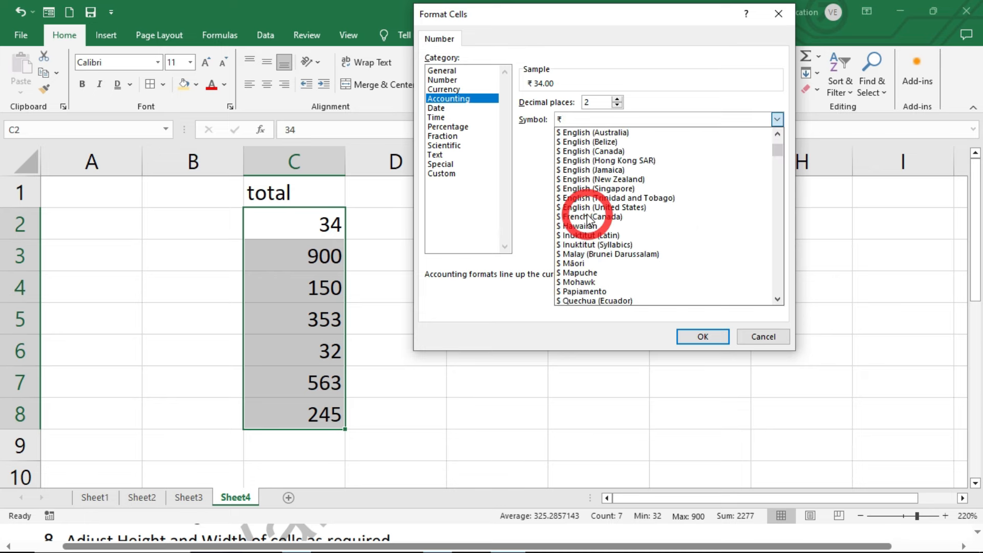
pyautogui.scroll(-15, 587, 225)
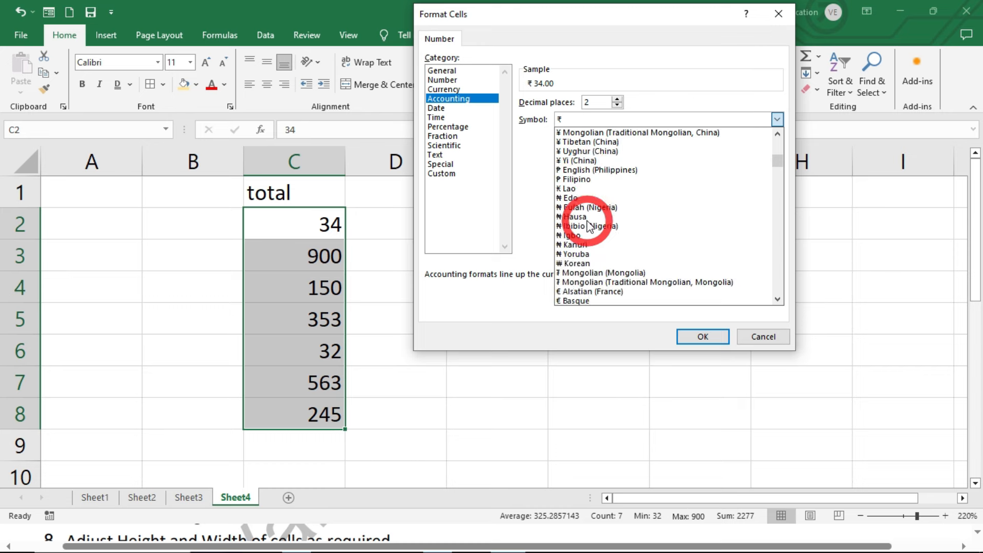
pyautogui.scroll(-10, 592, 239)
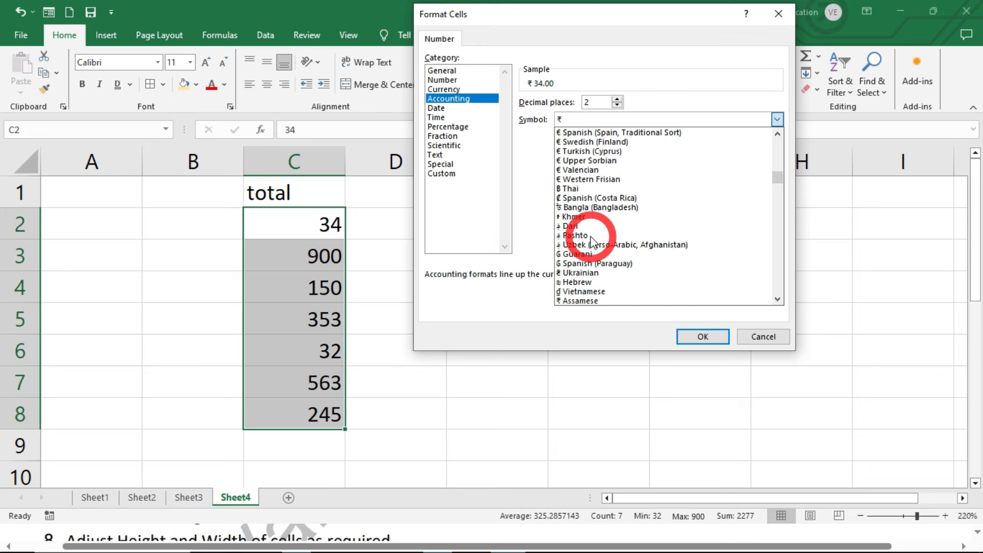
pyautogui.scroll(-3, 593, 239)
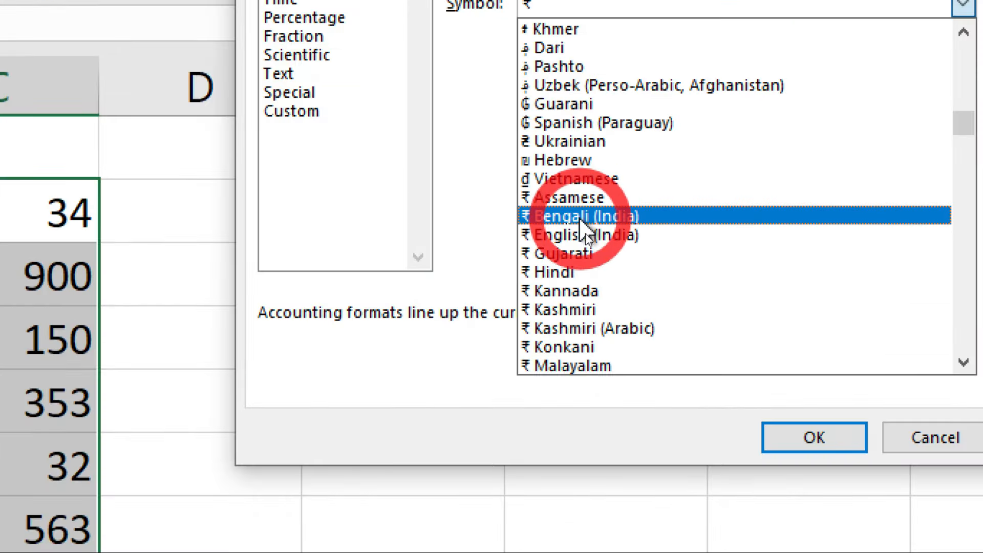
pyautogui.click(573, 271)
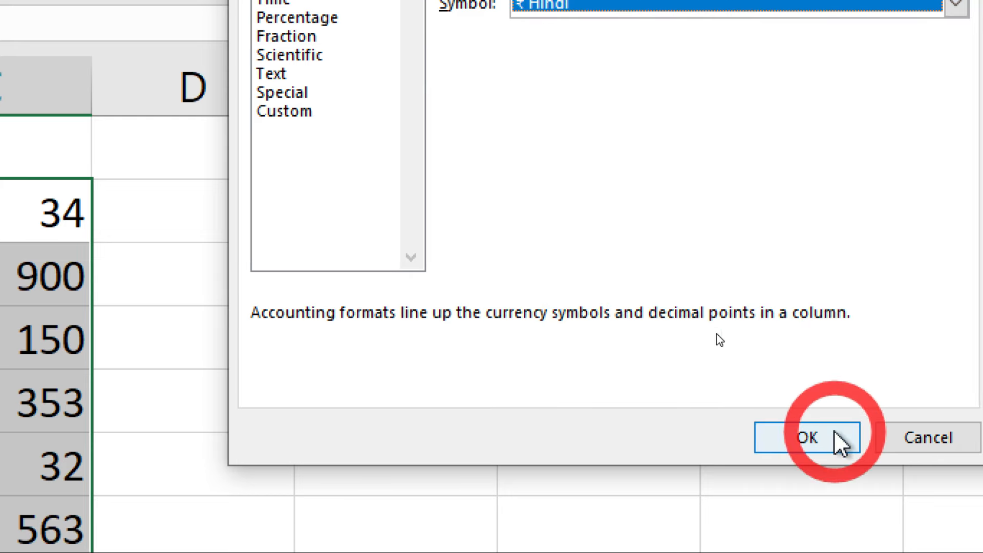
pyautogui.click(836, 434)
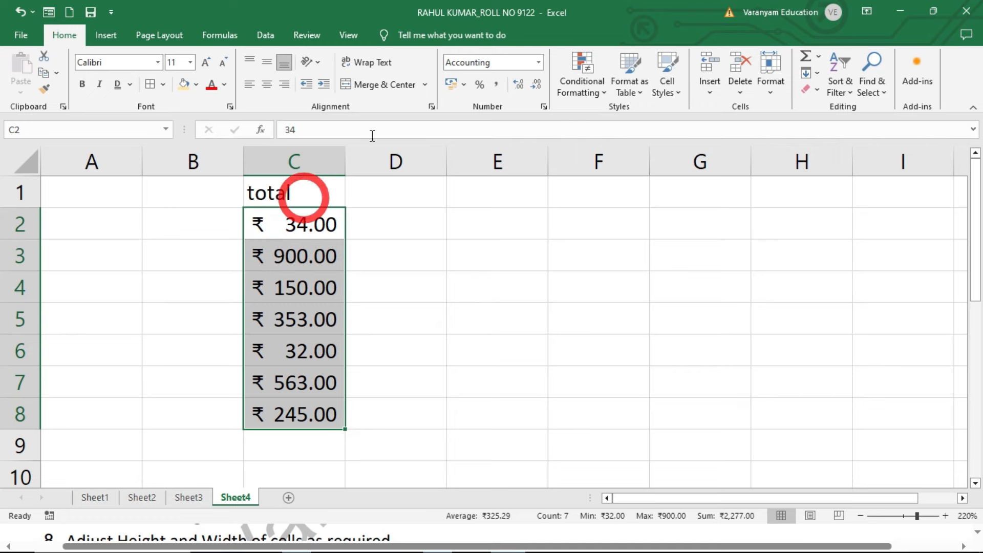
# Step: Cycle the accounting currency of C2:C8 through ₹, $, £, € and ¥, ending on ₹ English (India)
pyautogui.click(463, 84)
pyautogui.click(496, 108)
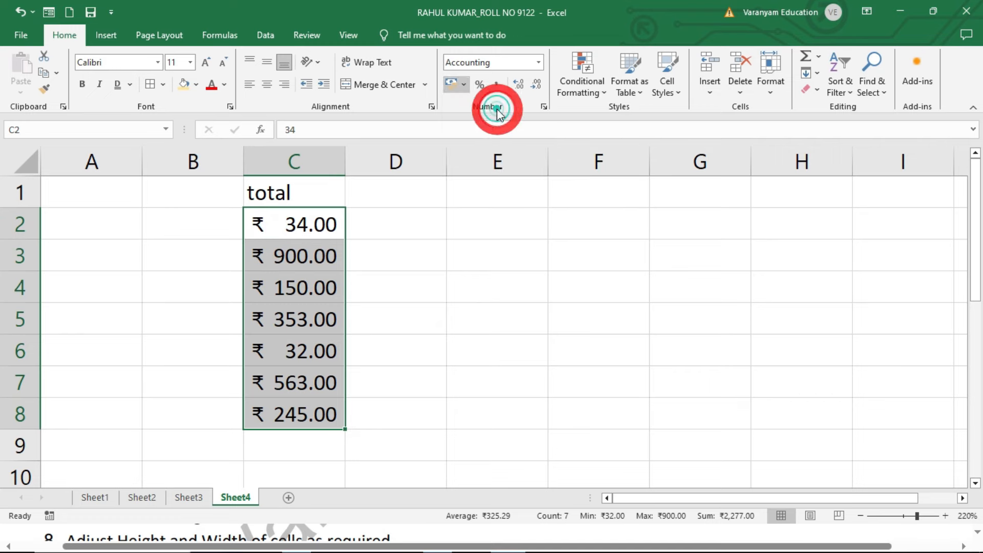
pyautogui.click(464, 85)
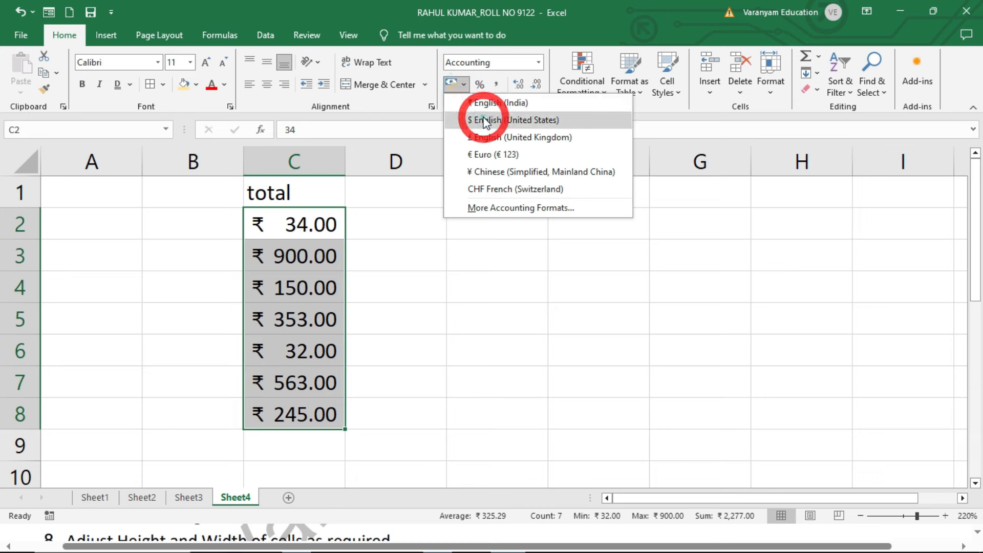
pyautogui.click(483, 120)
pyautogui.click(465, 87)
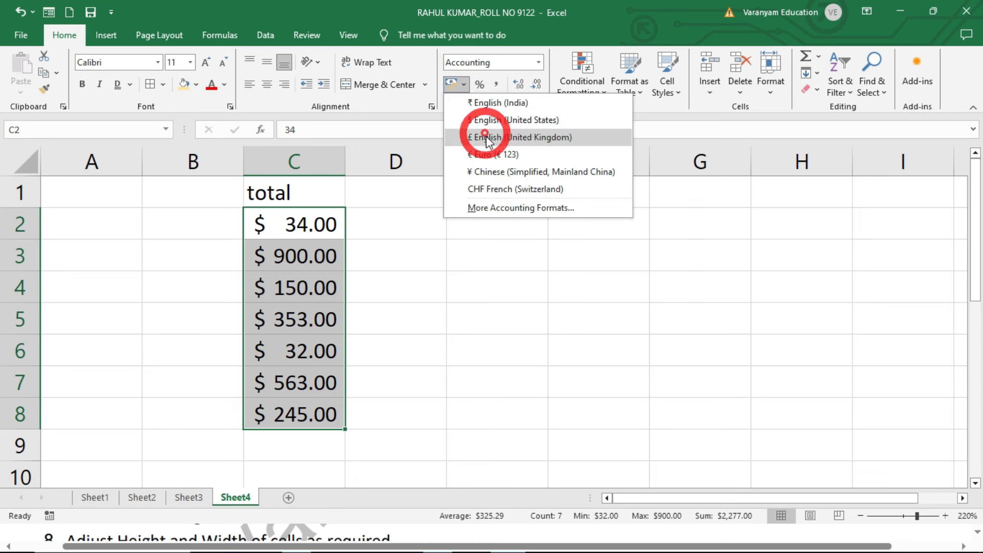
pyautogui.click(489, 138)
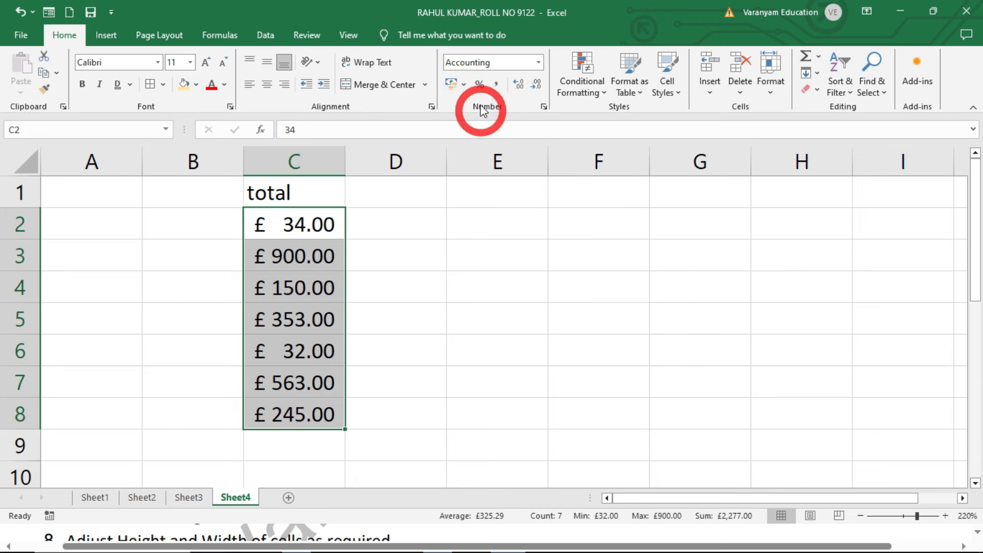
pyautogui.click(464, 84)
pyautogui.click(502, 154)
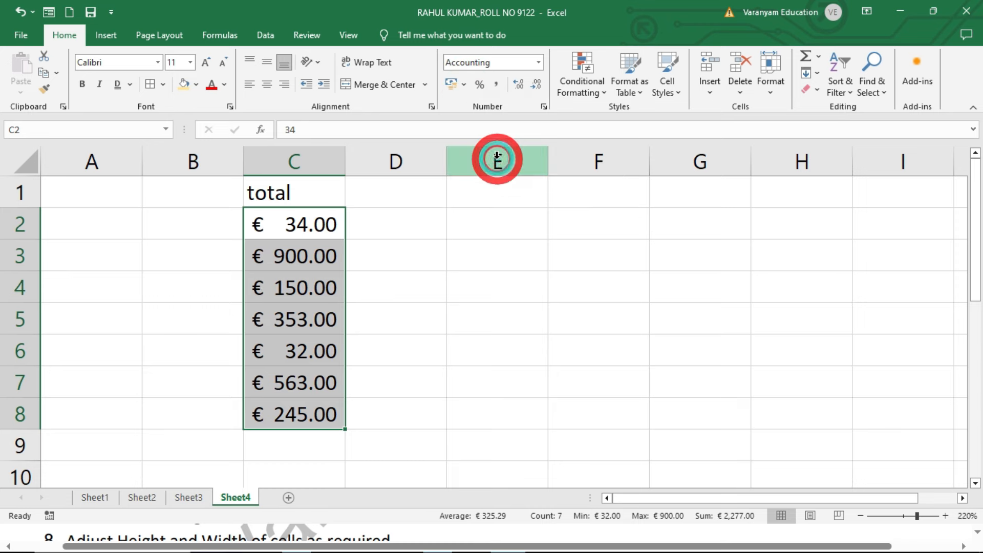
pyautogui.click(464, 86)
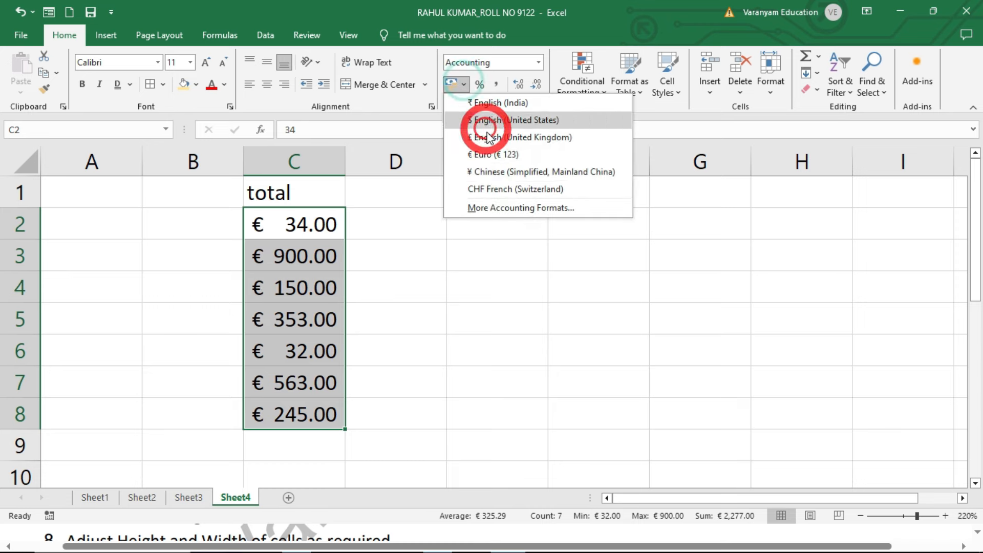
pyautogui.click(495, 173)
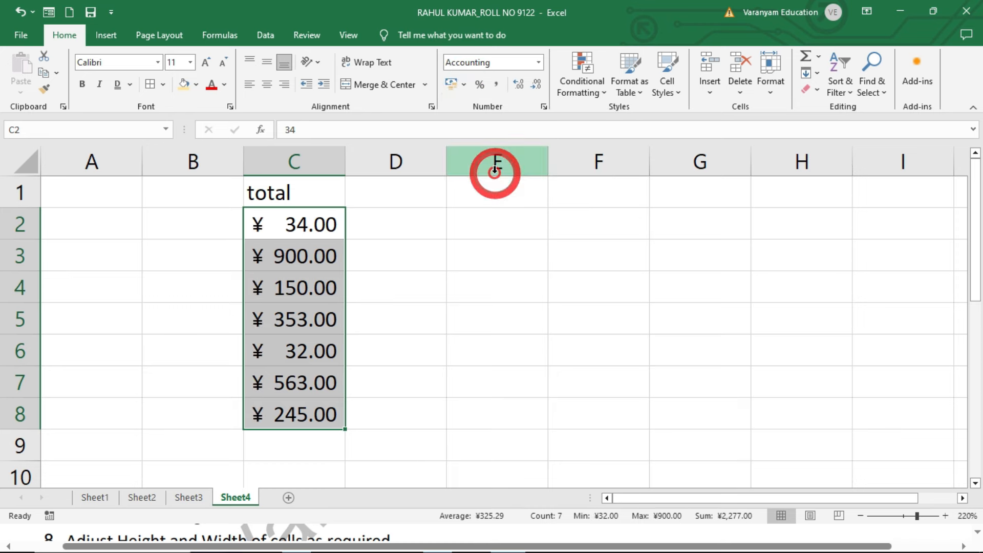
pyautogui.click(463, 84)
pyautogui.click(484, 105)
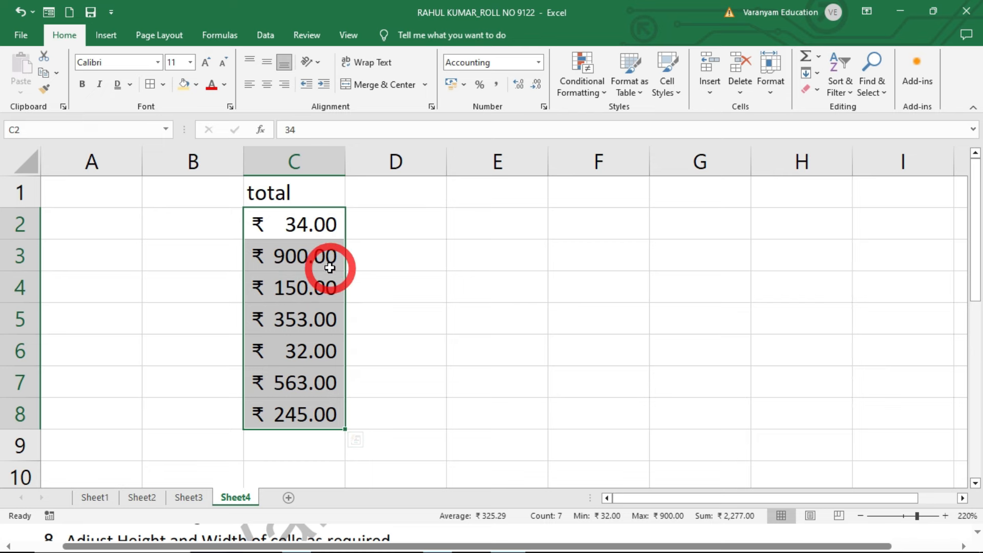
# Step: Decrease the decimals of C2:C8 to none and increase them back to two places, two times over
pyautogui.click(536, 87)
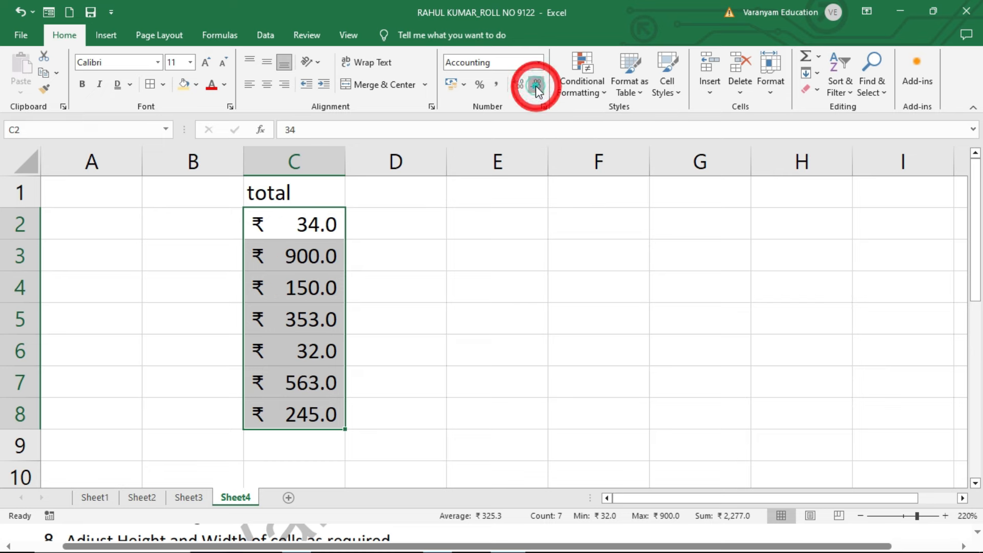
pyautogui.click(536, 87)
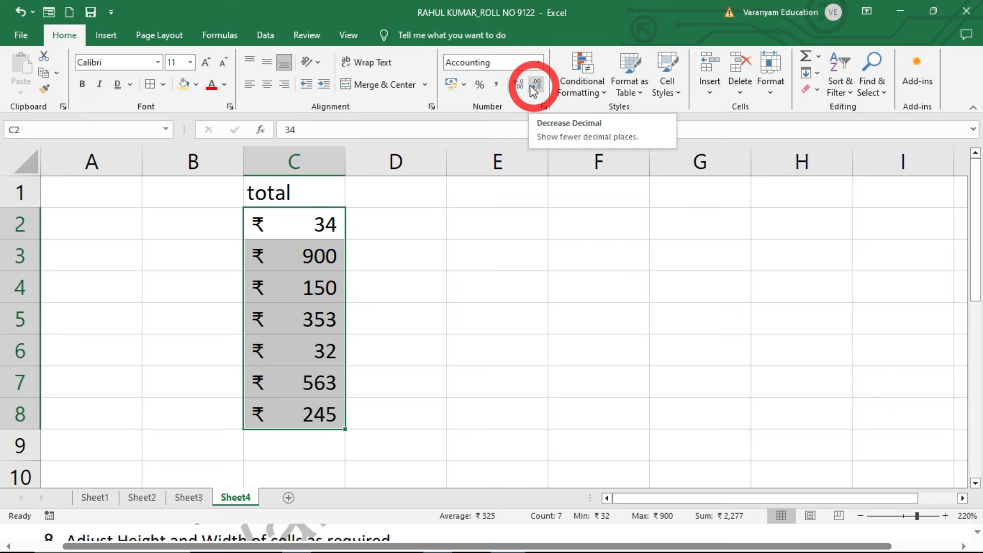
pyautogui.click(523, 88)
pyautogui.click(523, 88)
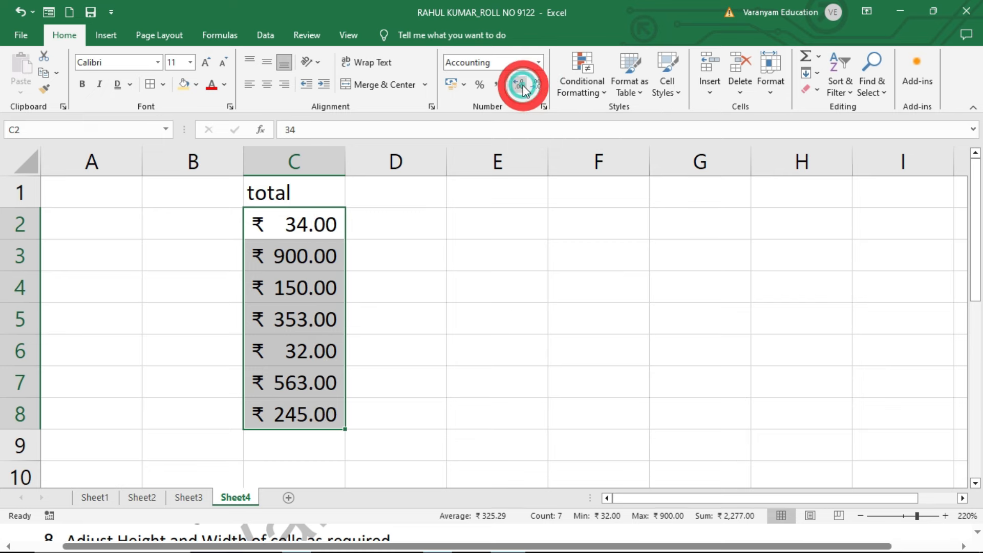
pyautogui.click(536, 88)
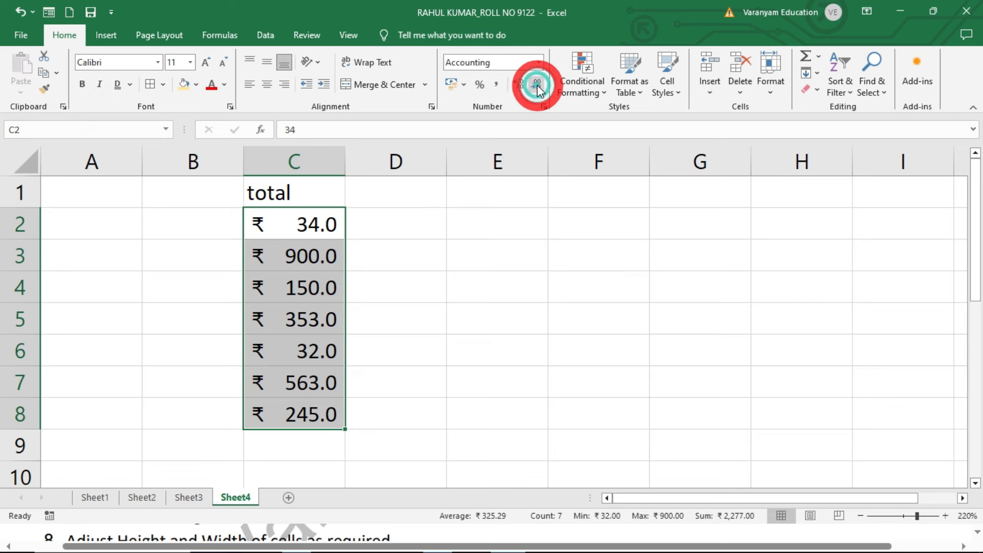
pyautogui.click(537, 89)
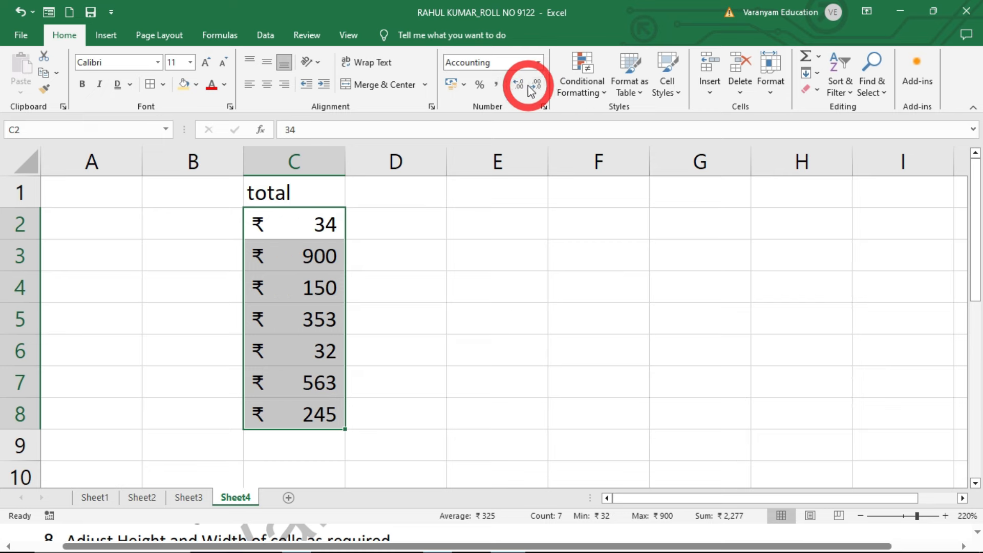
pyautogui.click(523, 88)
pyautogui.click(520, 83)
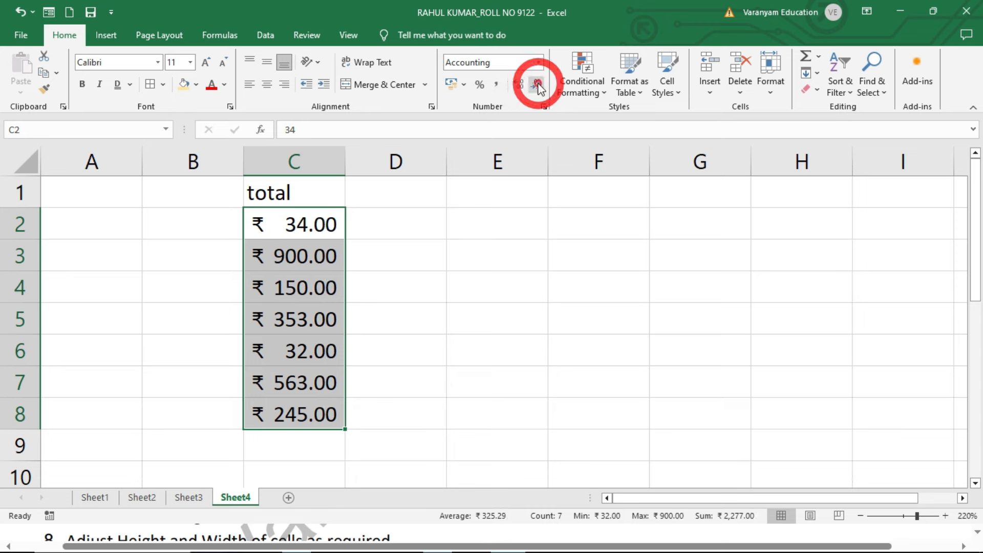
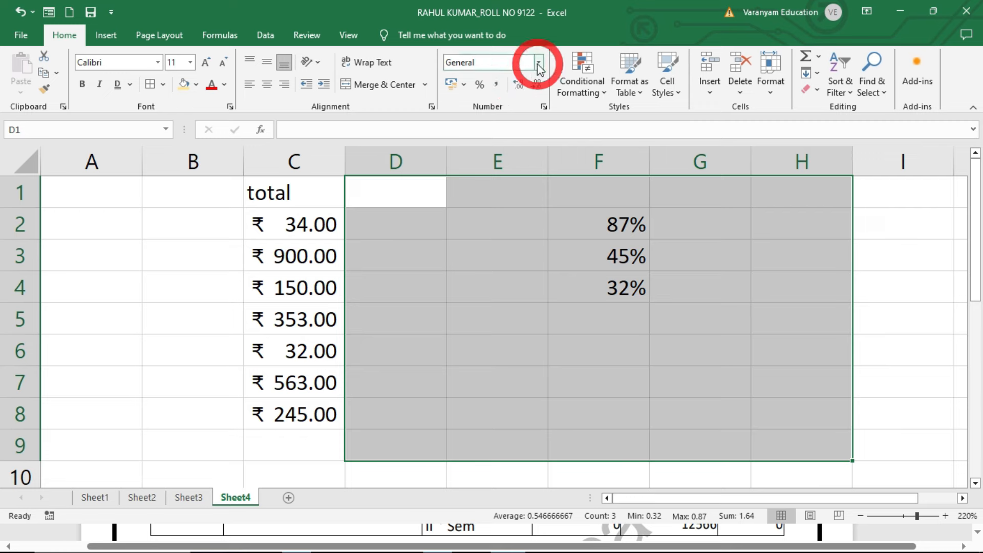
# Step: Set the number format of the selected range D1:H9 to General
pyautogui.click(499, 83)
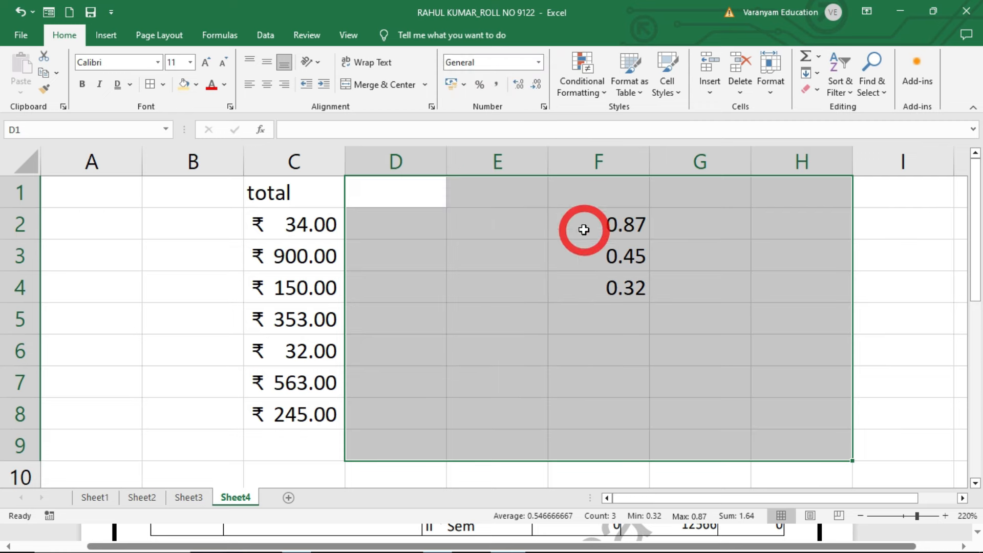
pyautogui.click(582, 259)
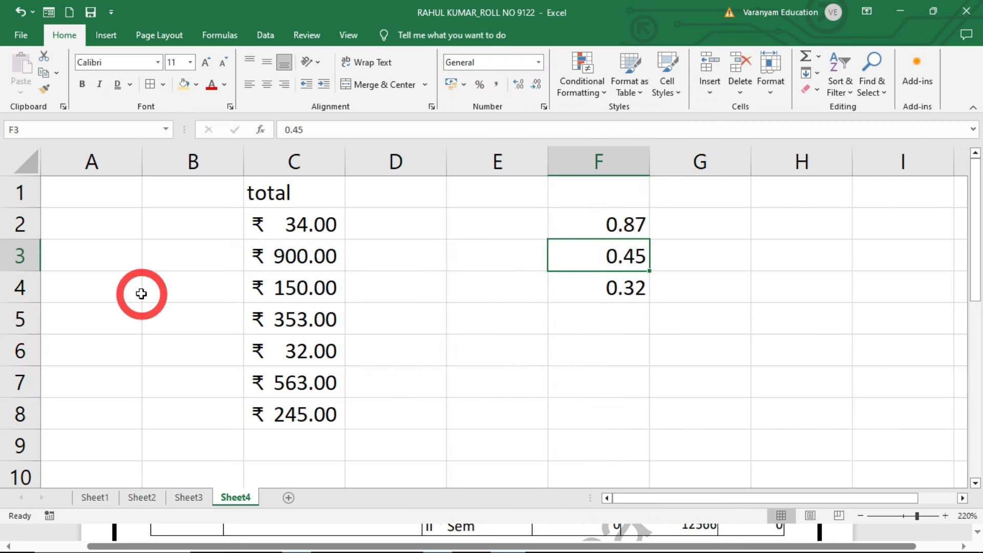
pyautogui.moveTo(81, 191); pyautogui.dragTo(607, 389)
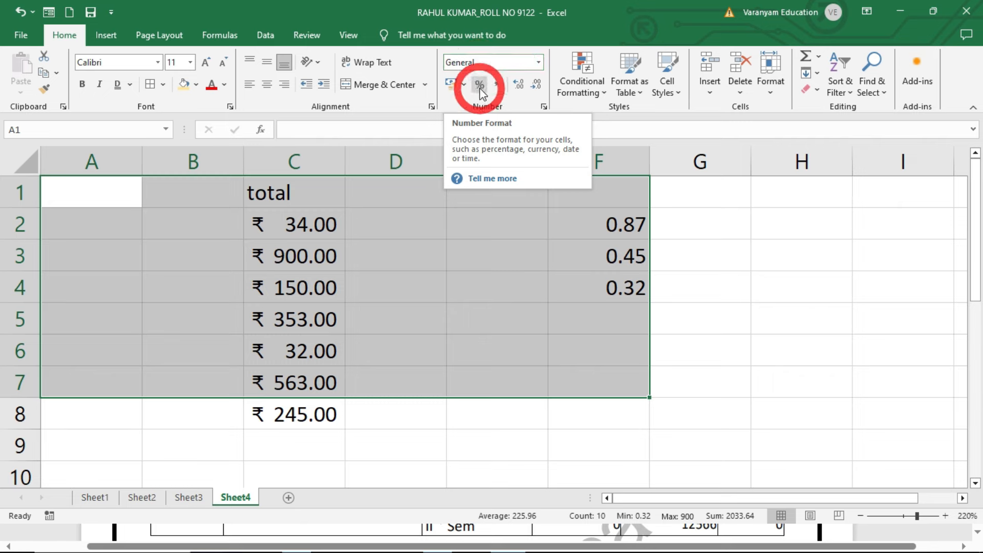
pyautogui.click(415, 221)
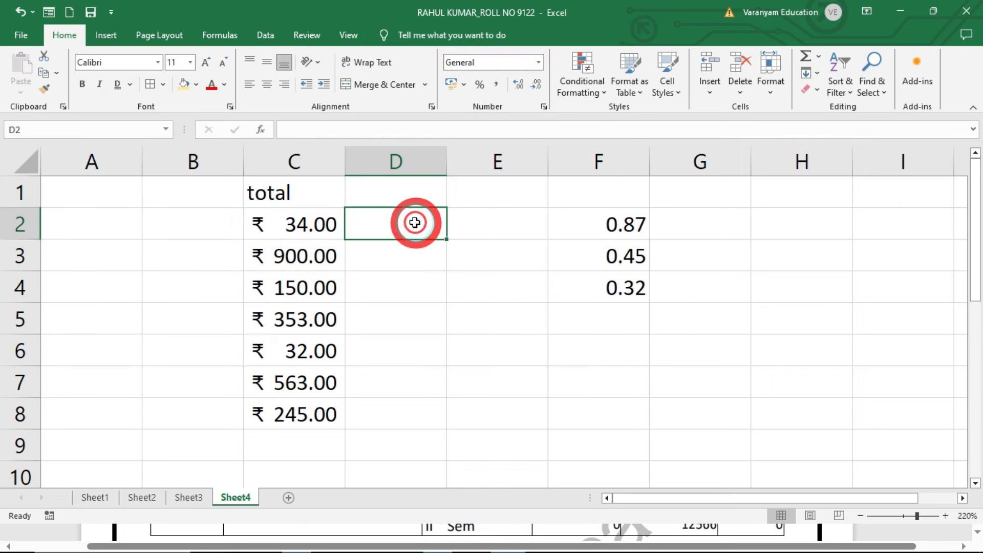
pyautogui.moveTo(193, 191); pyautogui.dragTo(530, 451)
pyautogui.click(473, 223)
pyautogui.moveTo(487, 189); pyautogui.dragTo(498, 441)
# Step: Enter 15000 in cell E2
pyautogui.click(486, 238)
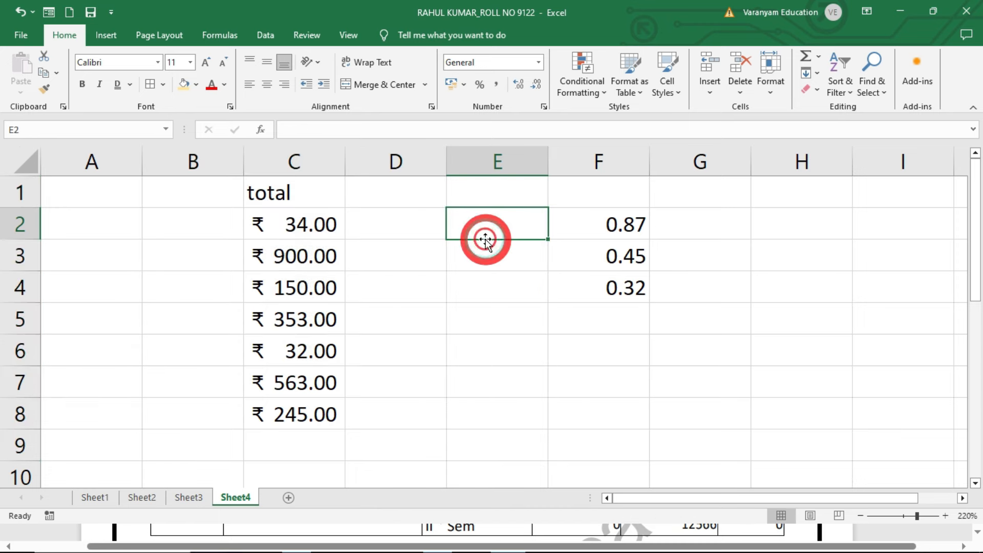
pyautogui.write('15')
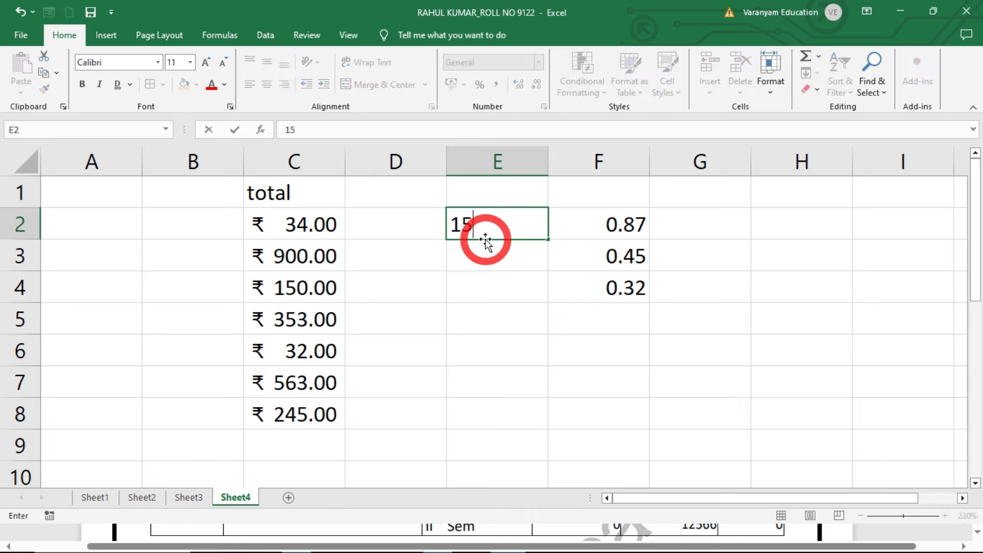
pyautogui.write('000')
pyautogui.press('Return')
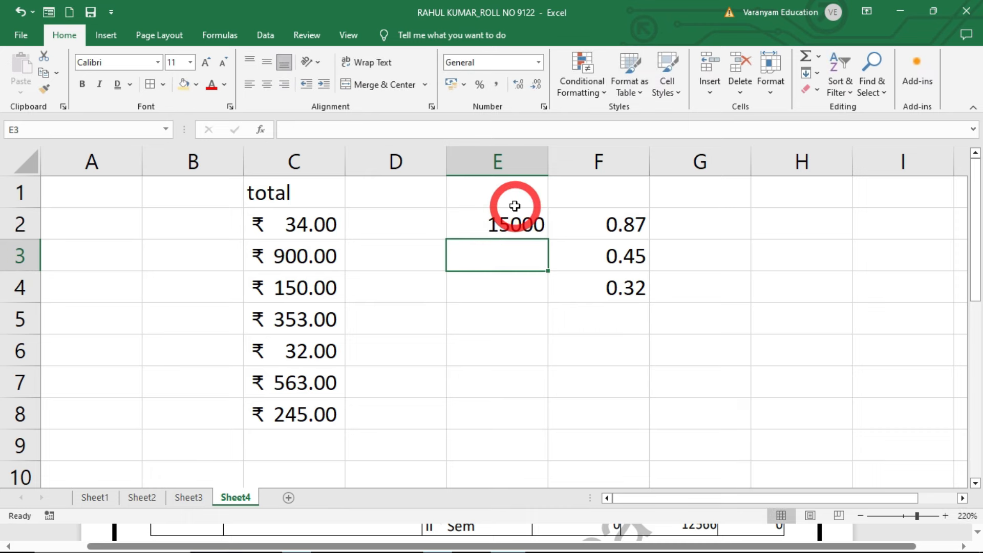
# Step: Apply Comma Style to the column F cells from F1 downward, including the three decimal values
pyautogui.moveTo(574, 193); pyautogui.dragTo(590, 476)
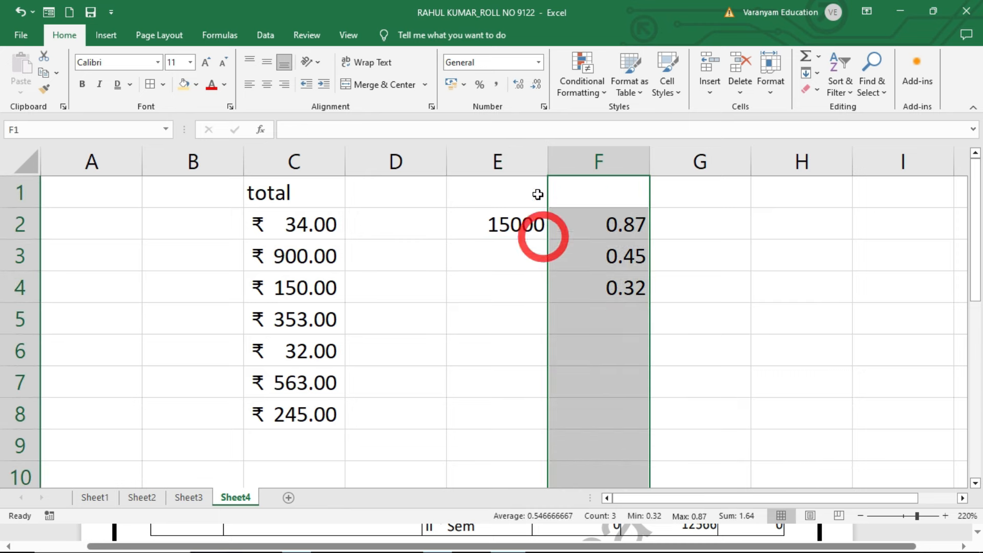
pyautogui.click(499, 85)
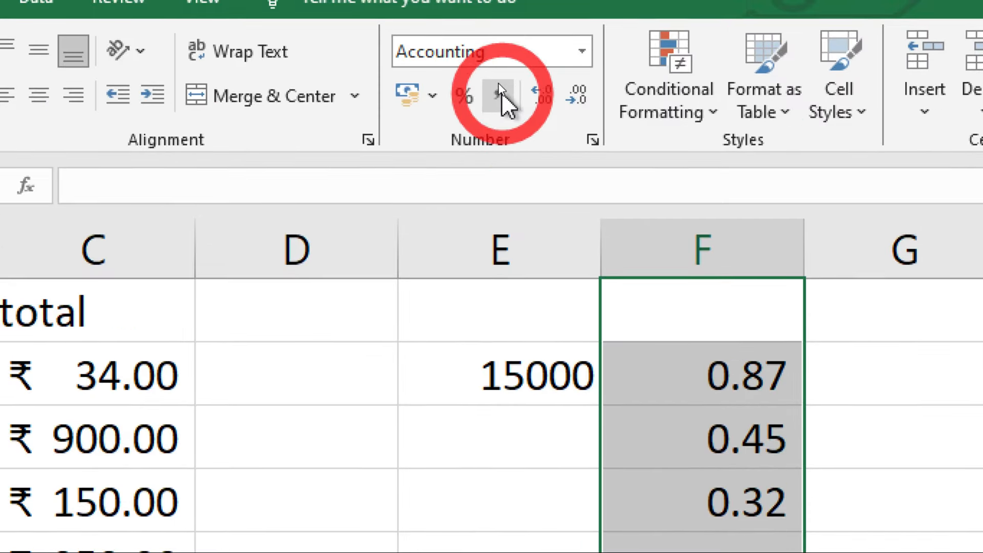
pyautogui.click(502, 94)
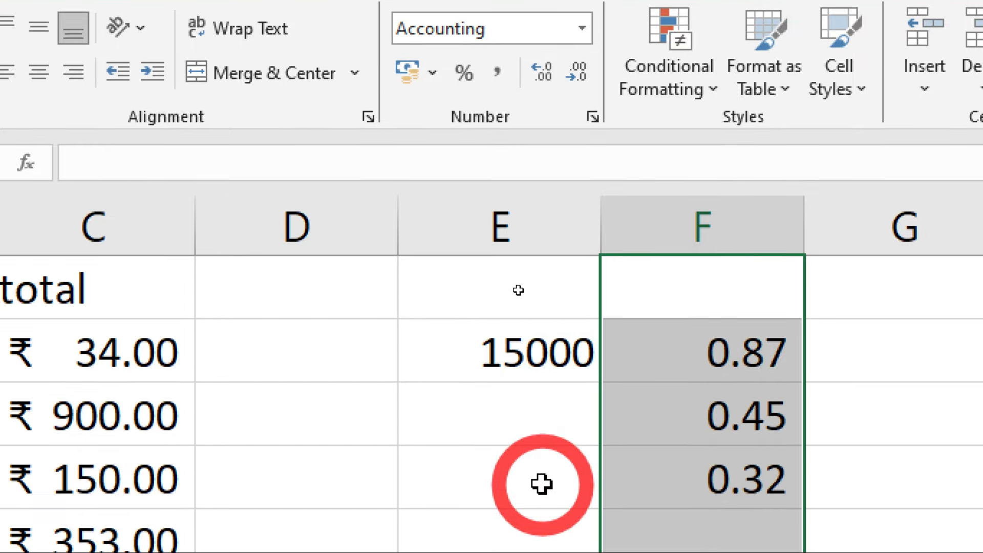
# Step: Replace the first two decimal values in column F, entering 13500 in F2 and 9000 in F3
pyautogui.click(702, 350)
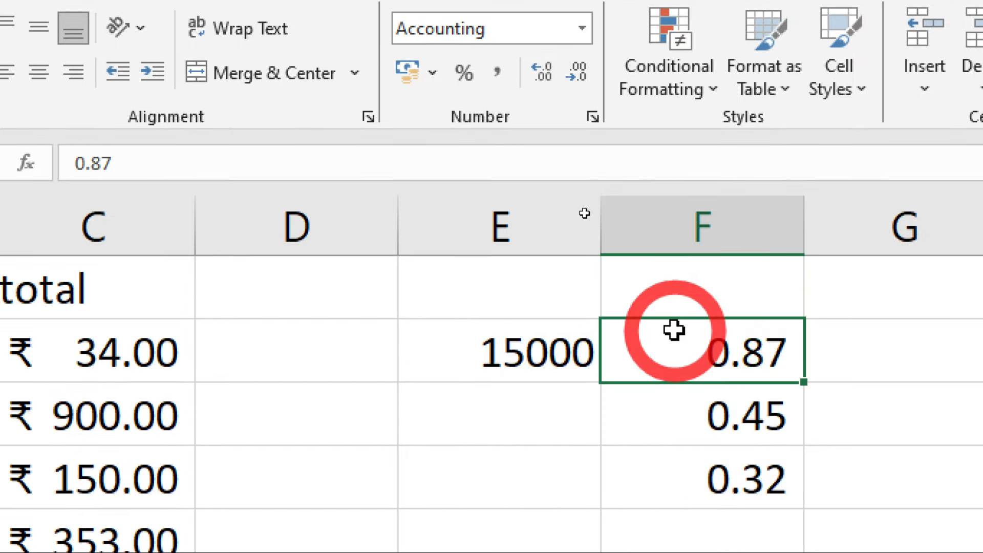
pyautogui.write('13500')
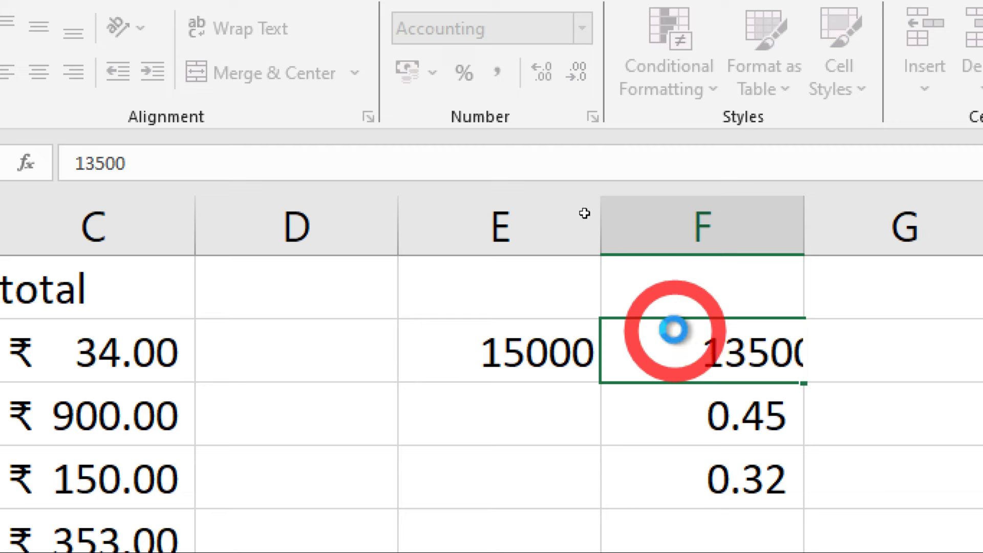
pyautogui.press('Return')
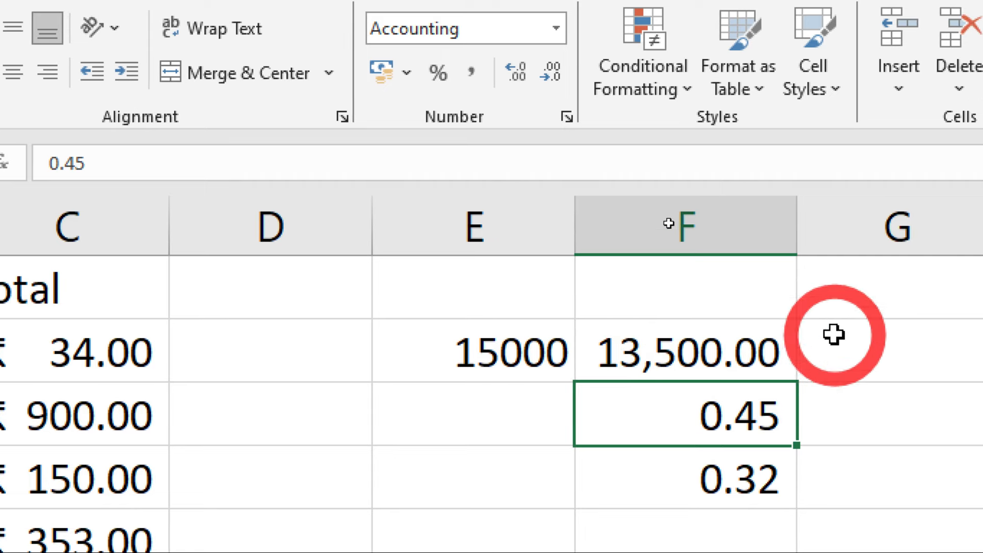
pyautogui.write('90')
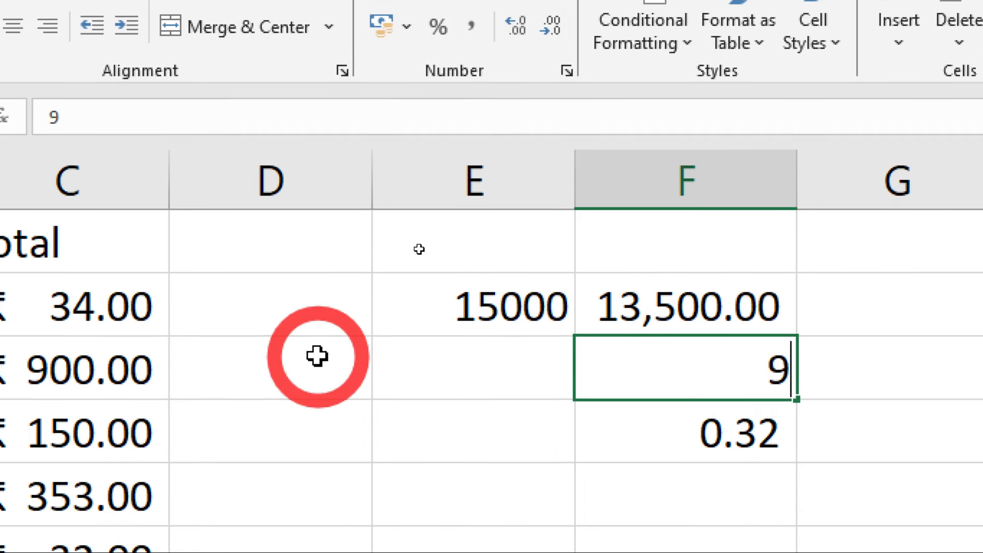
pyautogui.press('Return')
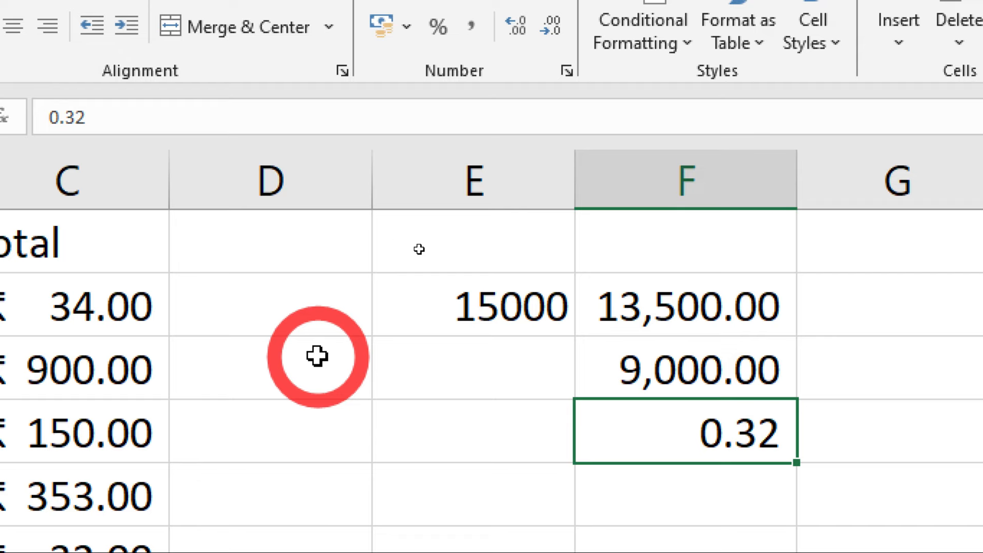
pyautogui.hotkey('ctrl', '4')
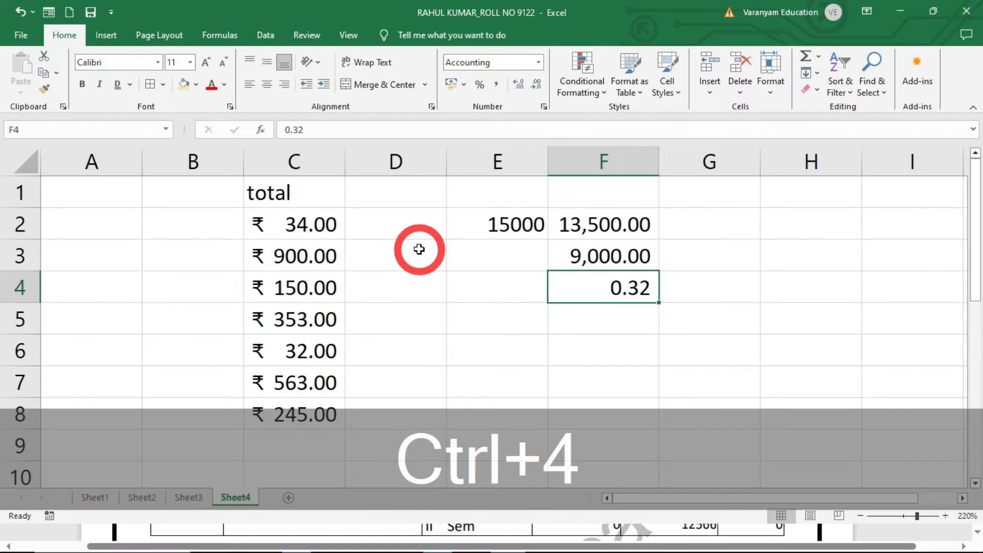
# Step: Enter 12,000.00 in cell E4, including the thousands comma and two decimals
pyautogui.click(465, 290)
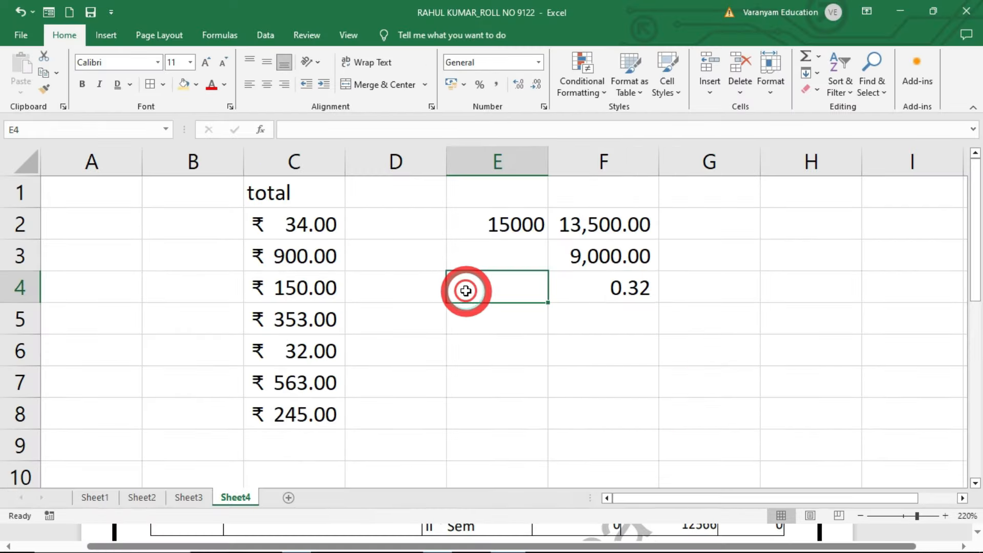
pyautogui.write('1')
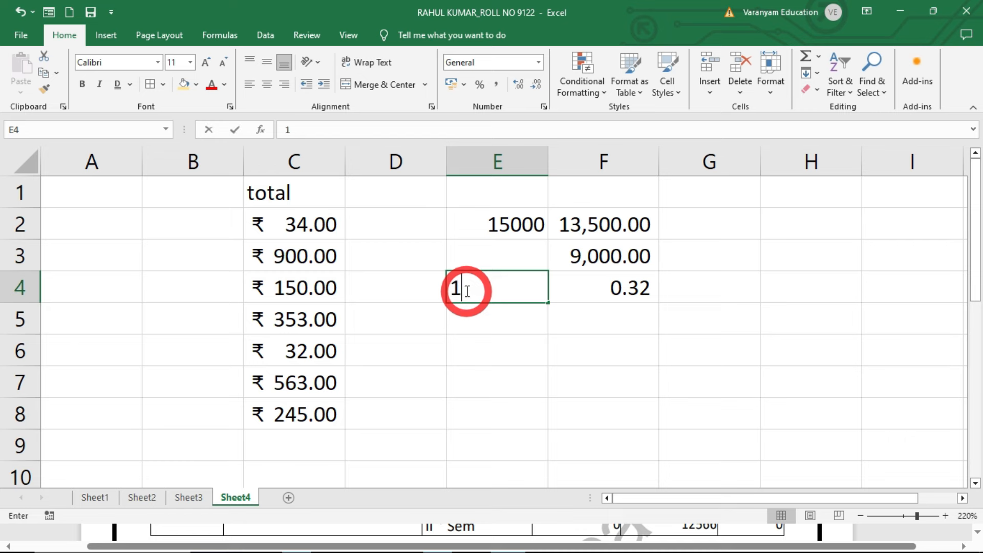
pyautogui.write('2,000.00')
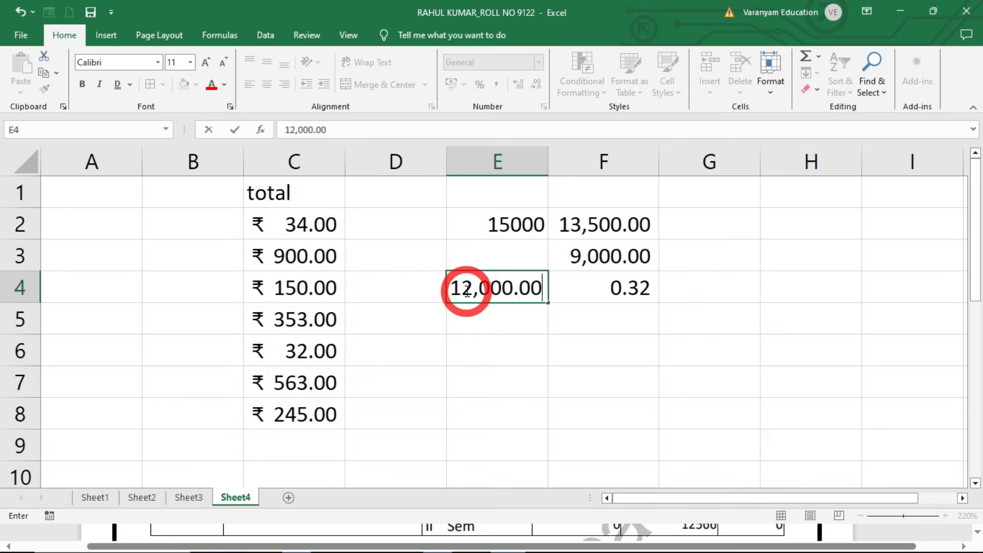
pyautogui.press('Return')
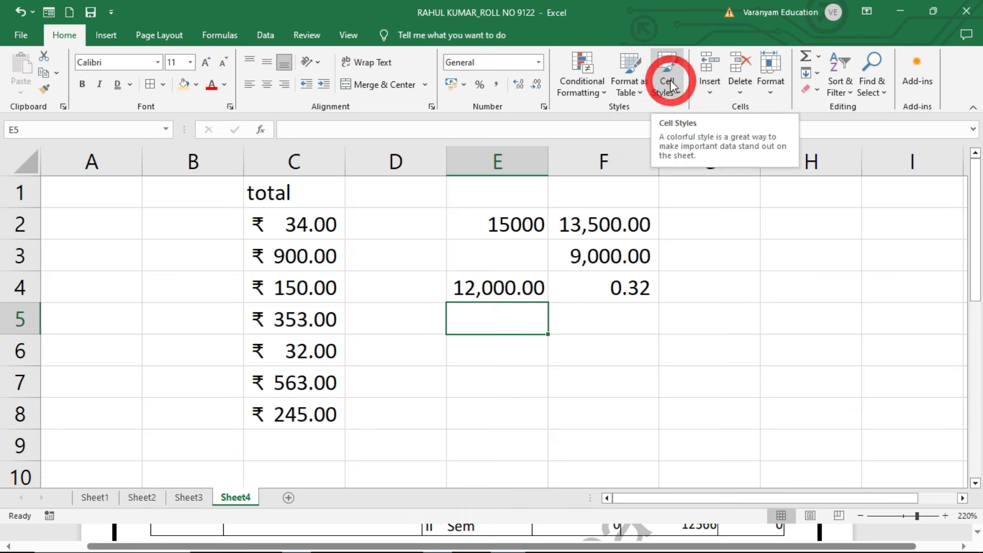
pyautogui.click(576, 88)
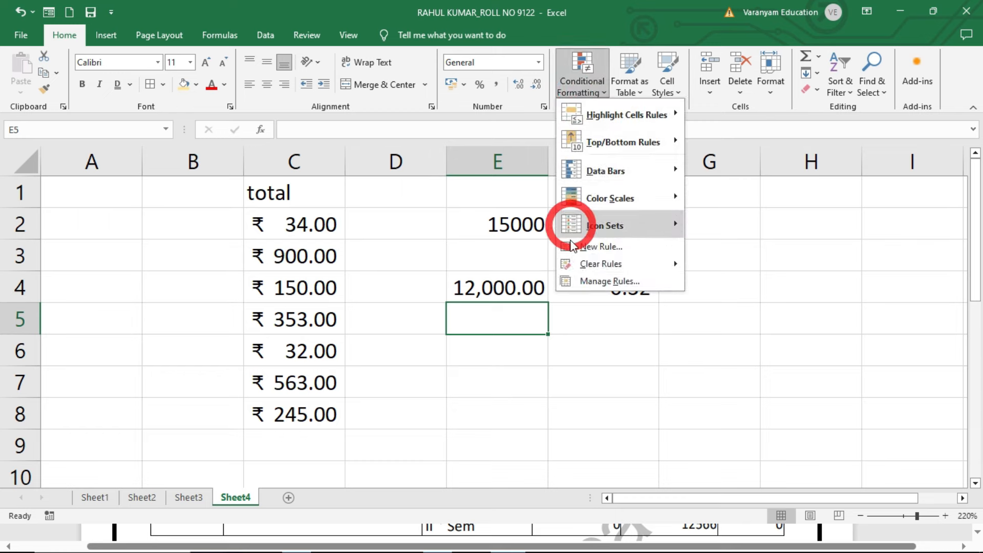
pyautogui.click(374, 382)
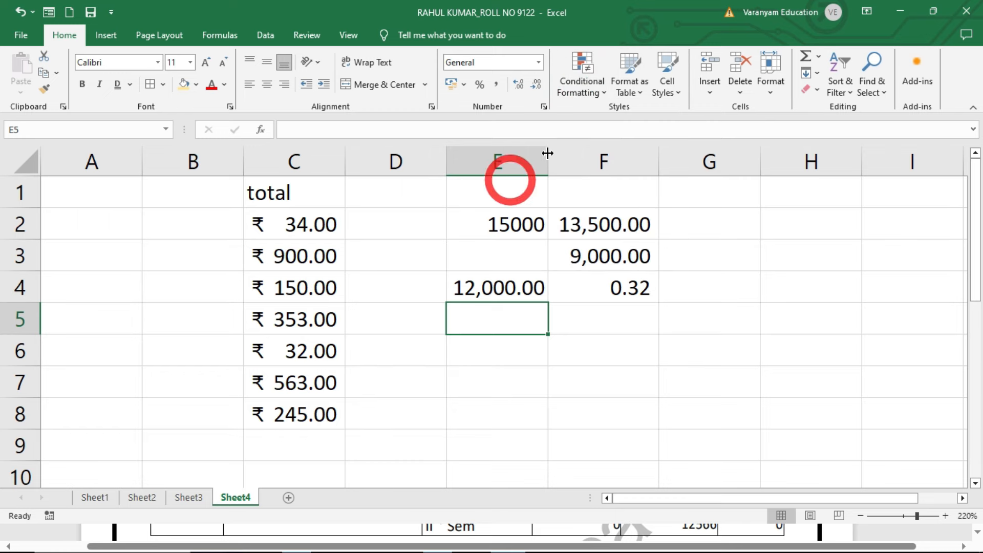
pyautogui.click(641, 90)
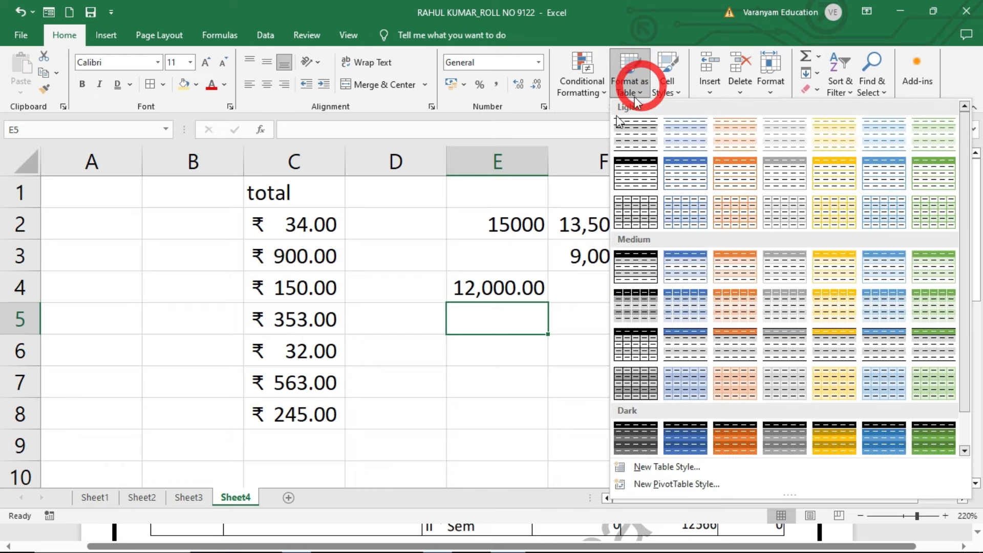
pyautogui.click(439, 263)
# Step: Format A1:G9 as a table with an orange light table style, and switch its style to the gray variant
pyautogui.moveTo(99, 176); pyautogui.dragTo(706, 453)
pyautogui.click(631, 94)
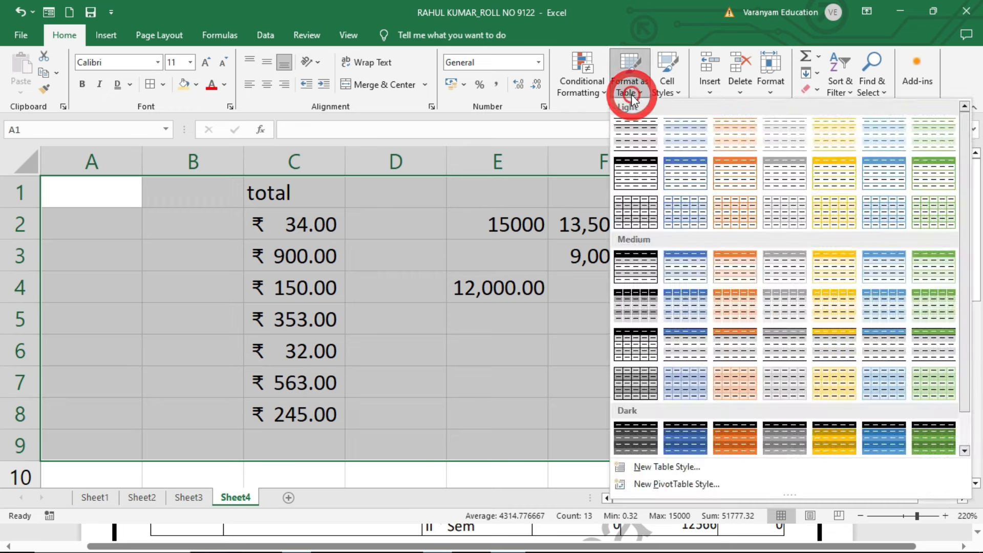
pyautogui.click(729, 182)
pyautogui.click(575, 276)
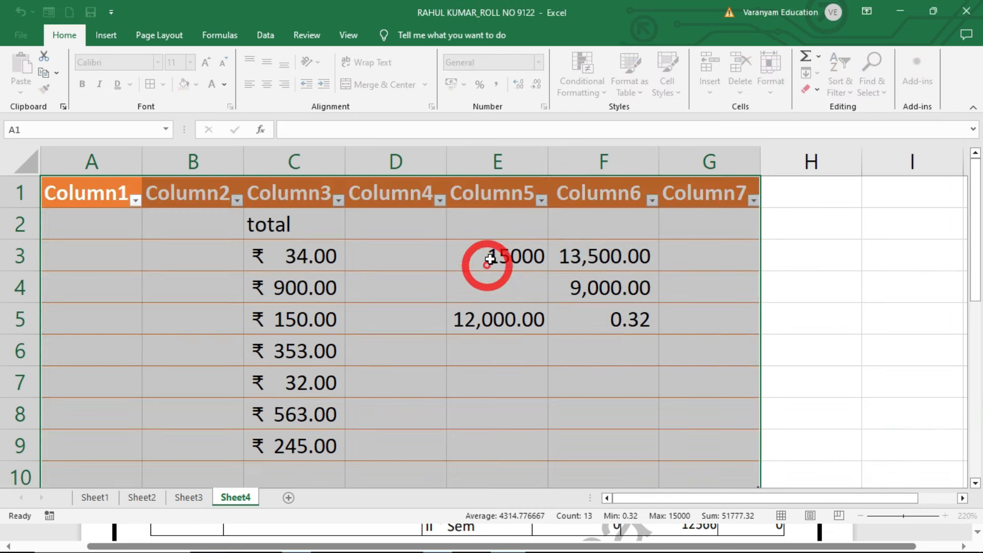
pyautogui.click(914, 77)
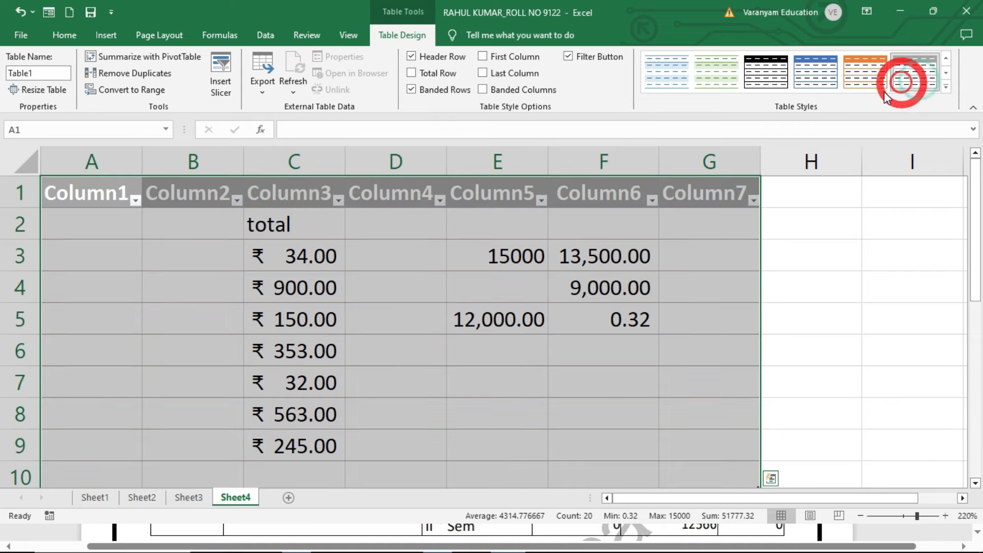
# Step: Undo the table style change and the table formatting of A1:G9
pyautogui.hotkey('ctrl', 'z')
pyautogui.hotkey('ctrl', 'z')
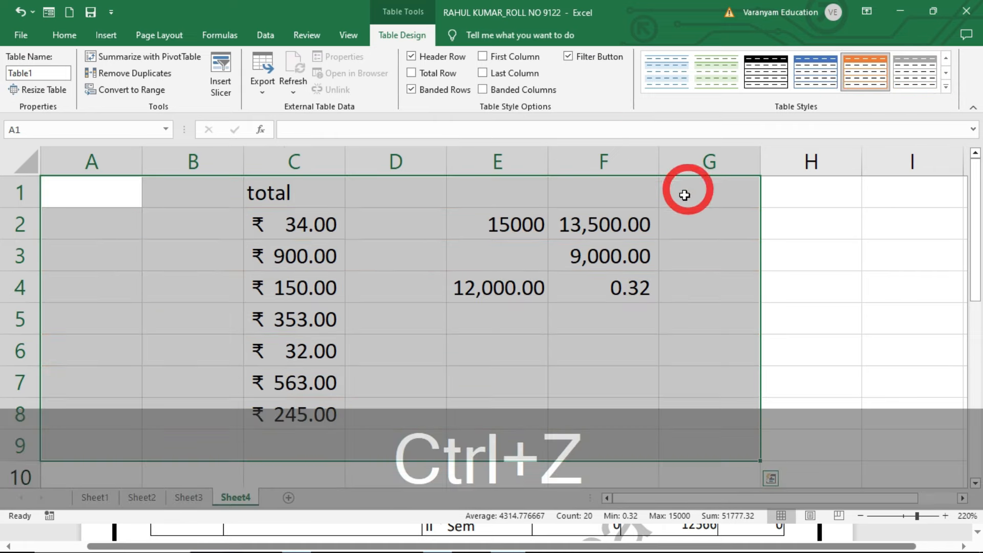
pyautogui.hotkey('ctrl', 'z')
pyautogui.click(675, 95)
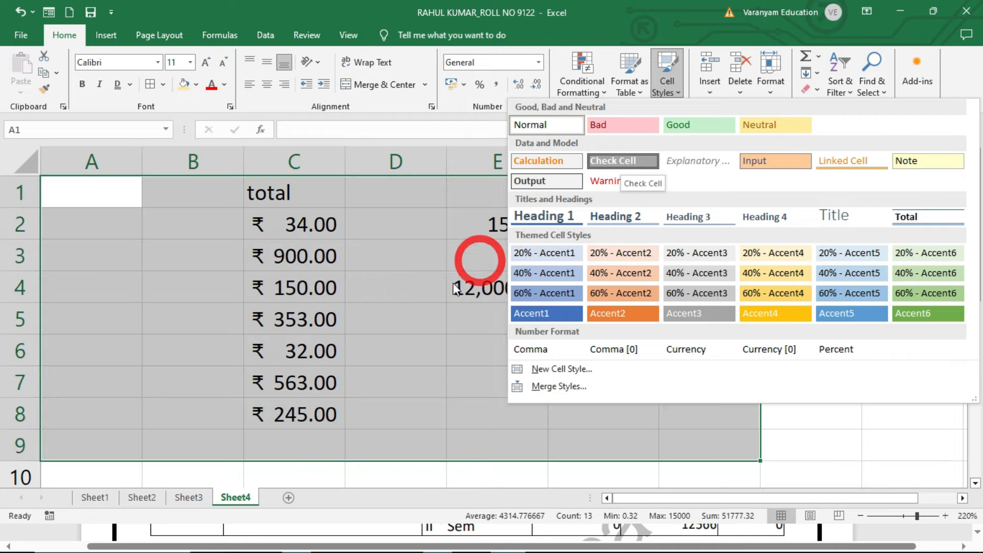
pyautogui.click(402, 292)
pyautogui.click(711, 297)
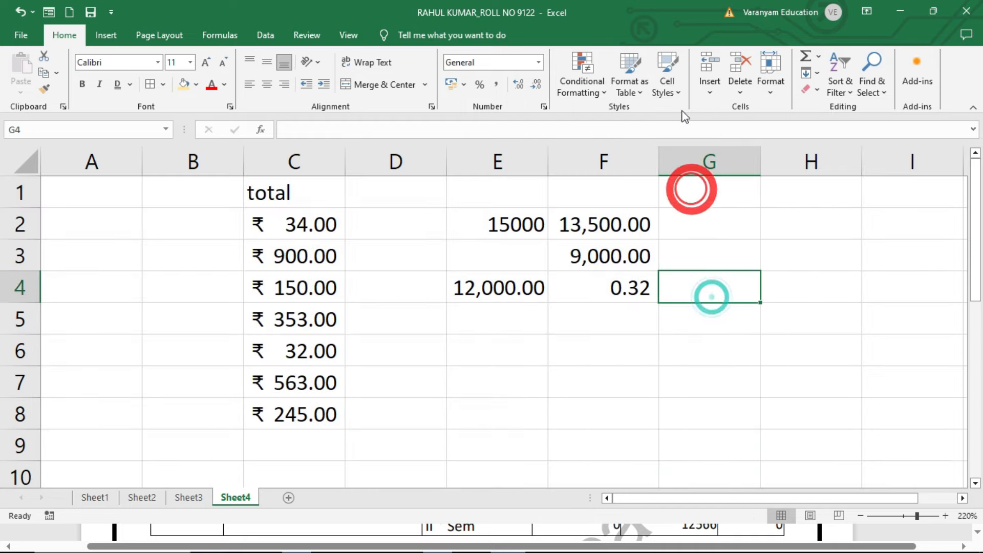
pyautogui.click(710, 94)
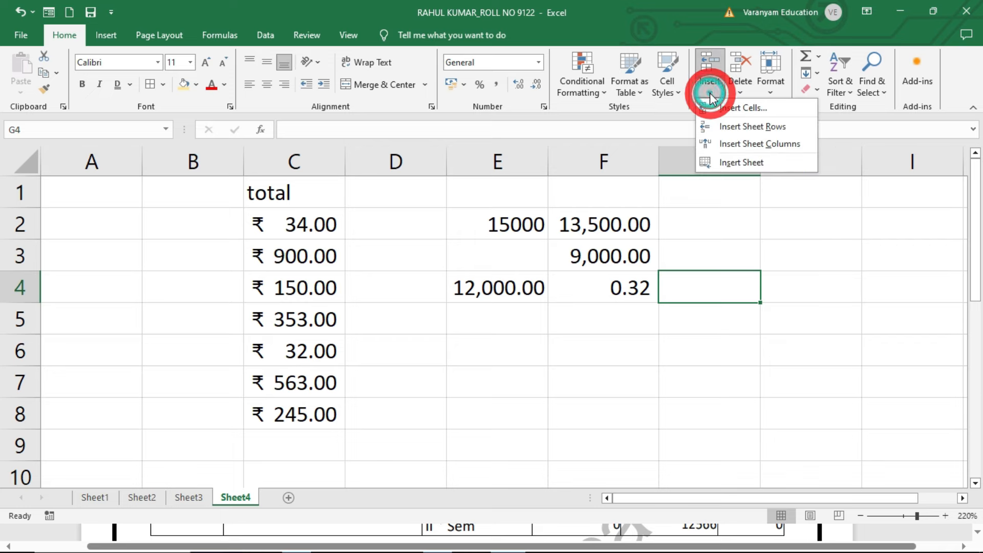
pyautogui.click(741, 93)
# Step: Switch to Sheet1 and select the header row cells A1:H1
pyautogui.click(89, 499)
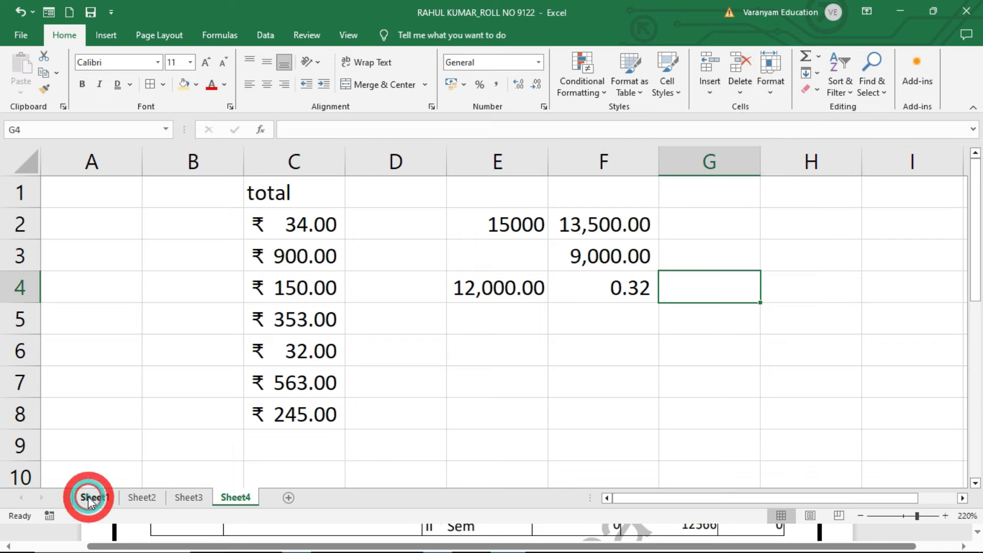
pyautogui.click(89, 499)
pyautogui.click(95, 357)
pyautogui.moveTo(92, 200); pyautogui.dragTo(807, 205)
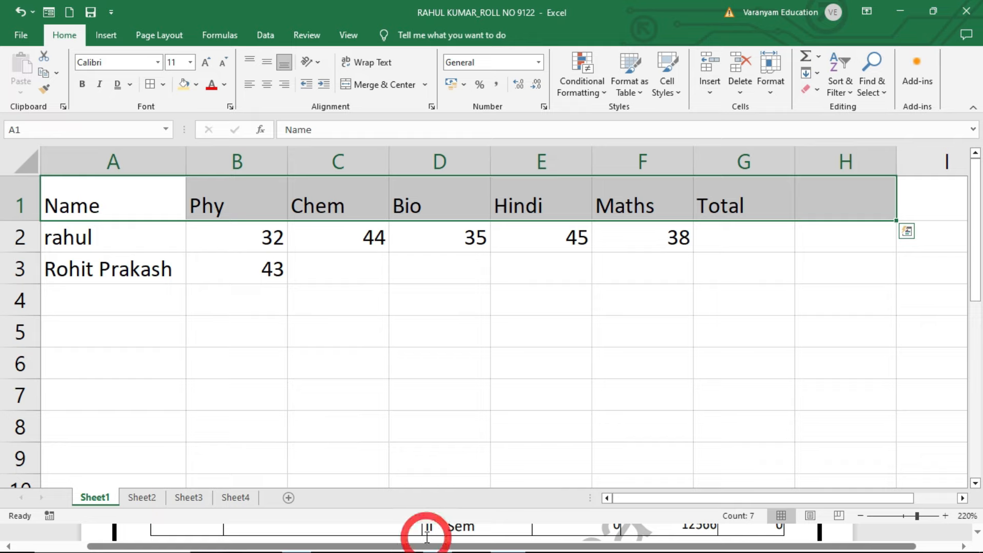
# Step: Switch to the PDF question paper and highlight Question 11's instruction 8 about the "2013 APPLICATION FORMS" title
pyautogui.hotkey('alt', 'Tab')
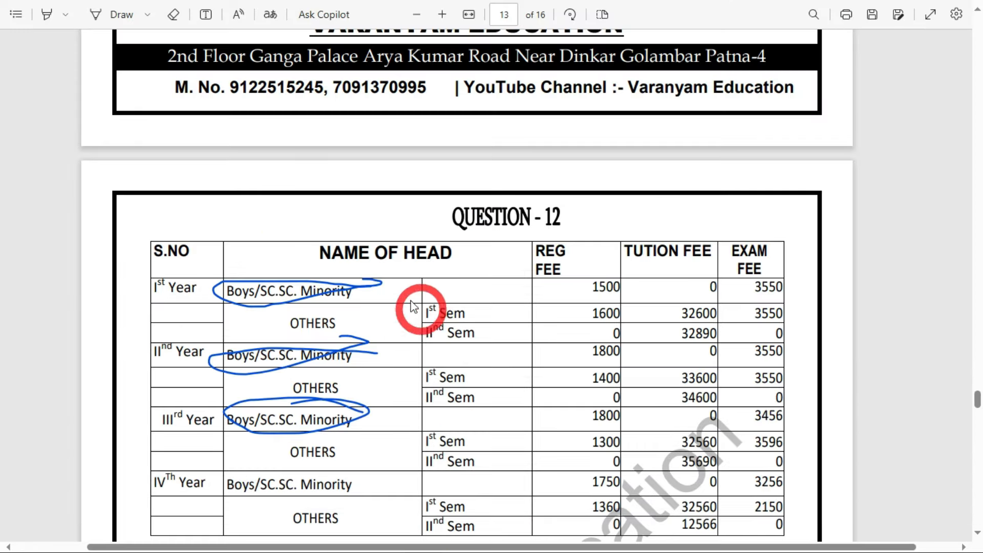
pyautogui.scroll(5, 221, 224)
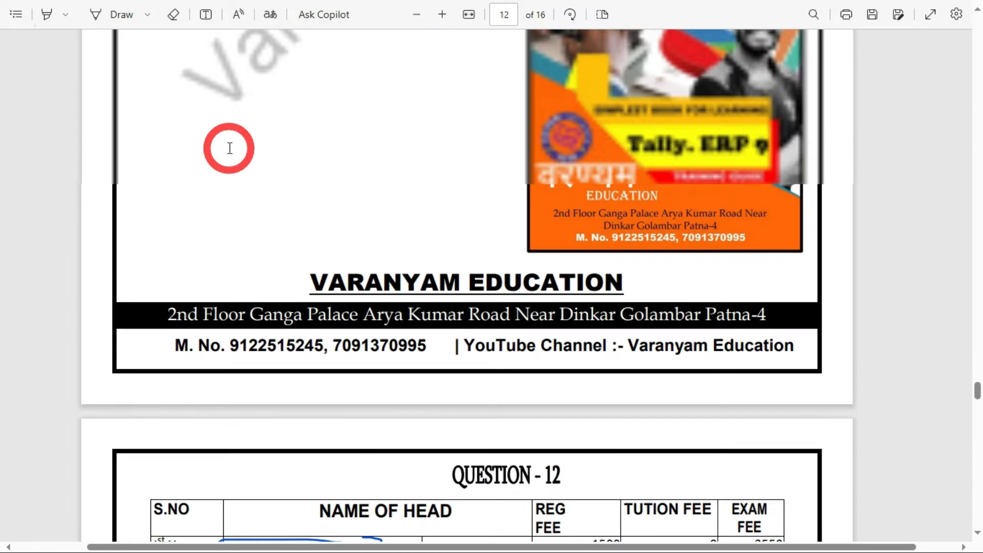
pyautogui.scroll(7, 290, 332)
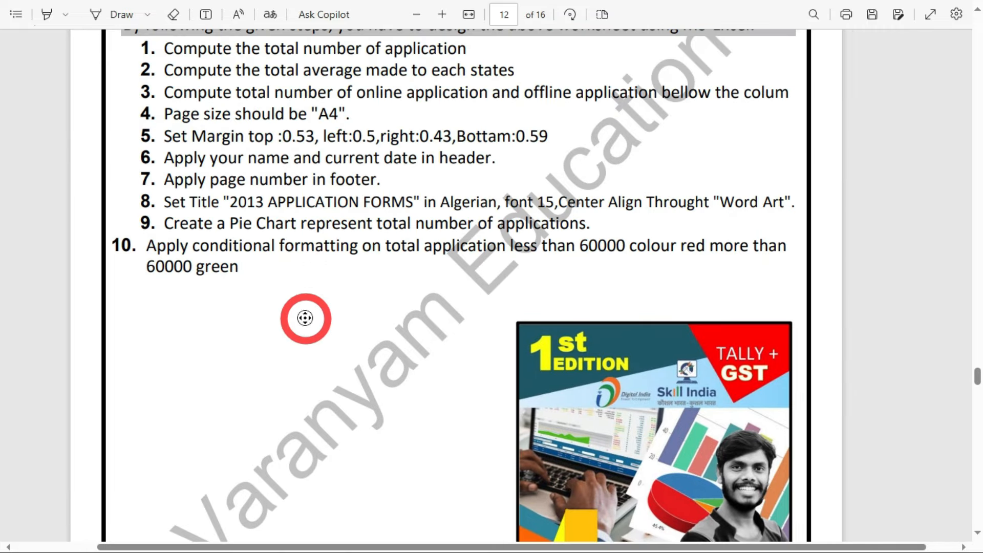
pyautogui.scroll(1, 305, 307)
pyautogui.click(45, 15)
pyautogui.moveTo(163, 252); pyautogui.dragTo(779, 250)
pyautogui.scroll(5, 410, 192)
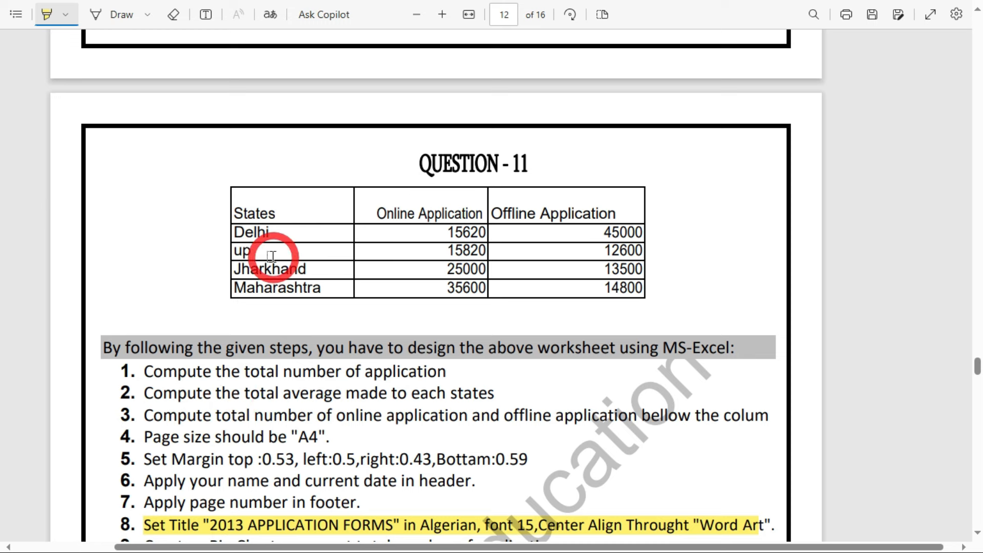
# Step: Switch back to Excel and select the Name header cell A1 in Sheet1
pyautogui.hotkey('alt', 'Tab')
pyautogui.click(133, 197)
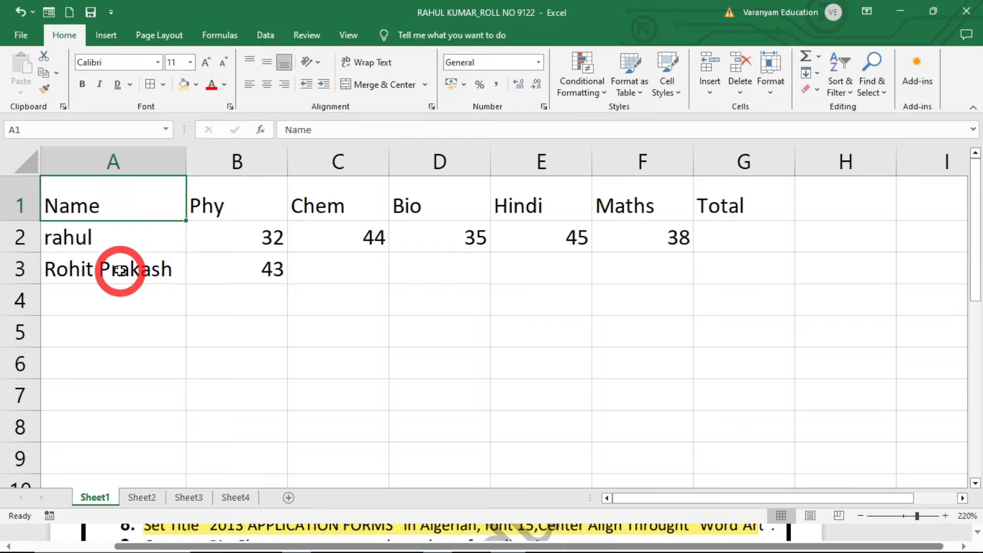
# Step: Return to the PDF question paper and highlight Question 13's instruction 5 about inserting a new row
pyautogui.hotkey('alt', 'Tab')
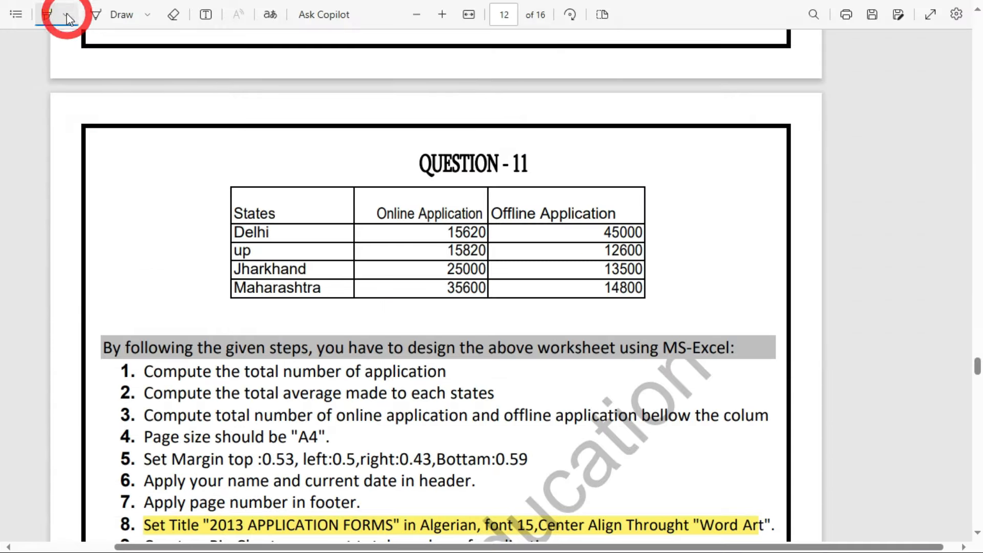
pyautogui.scroll(-15, 345, 270)
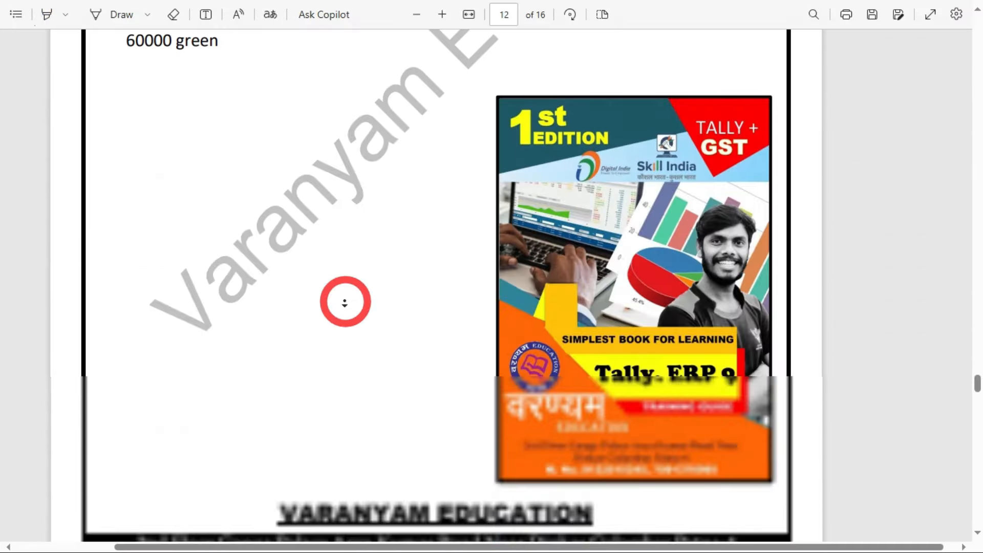
pyautogui.scroll(-20, 344, 303)
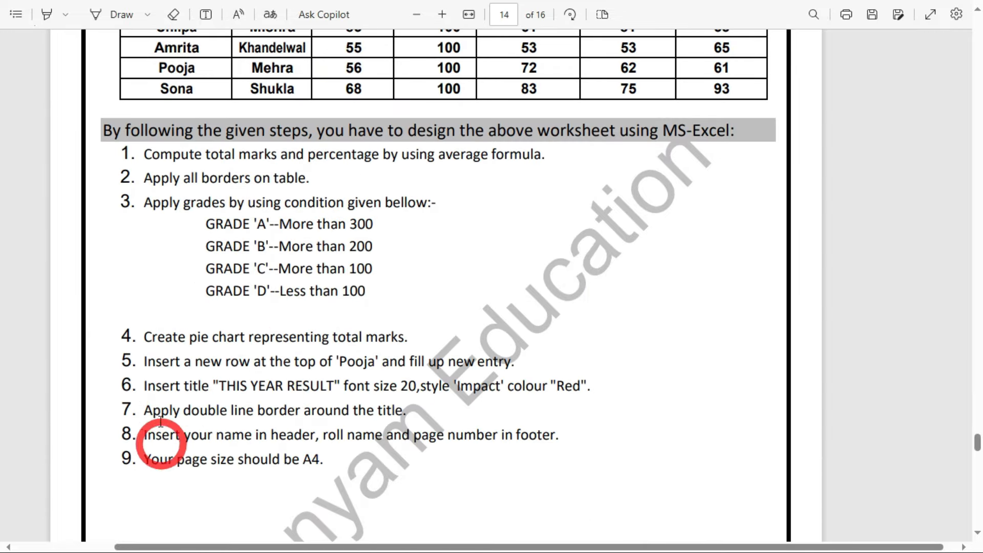
pyautogui.click(47, 17)
pyautogui.moveTo(144, 362); pyautogui.dragTo(514, 361)
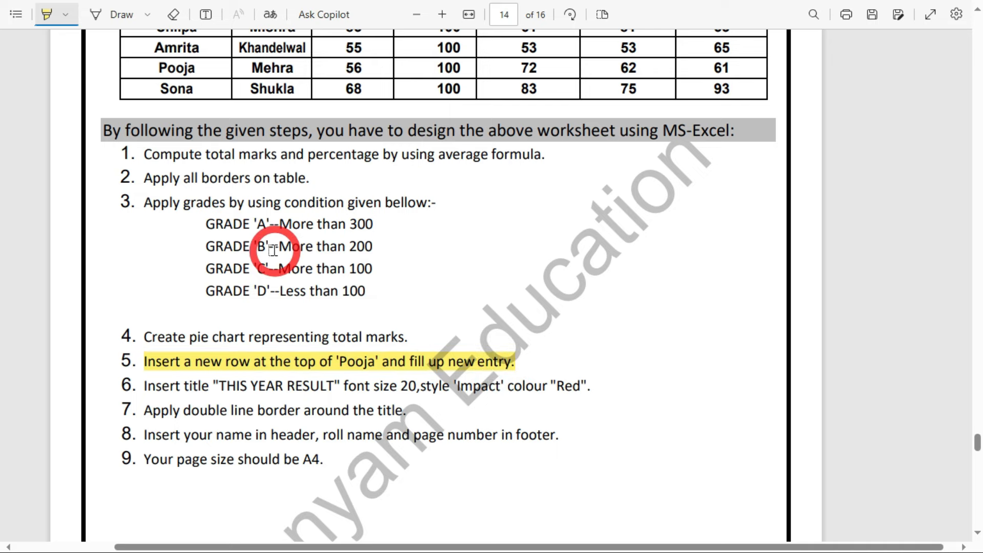
pyautogui.click(47, 15)
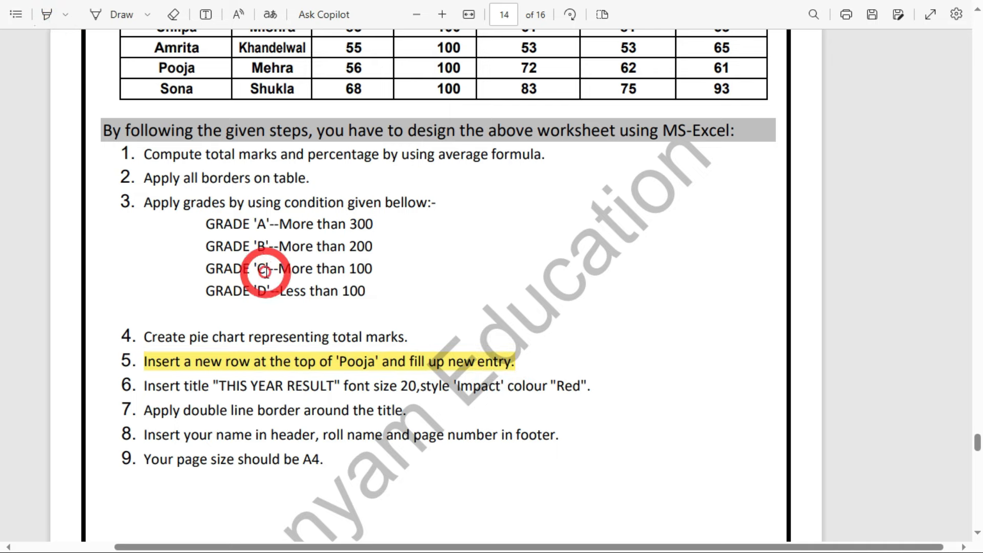
pyautogui.scroll(3, 266, 245)
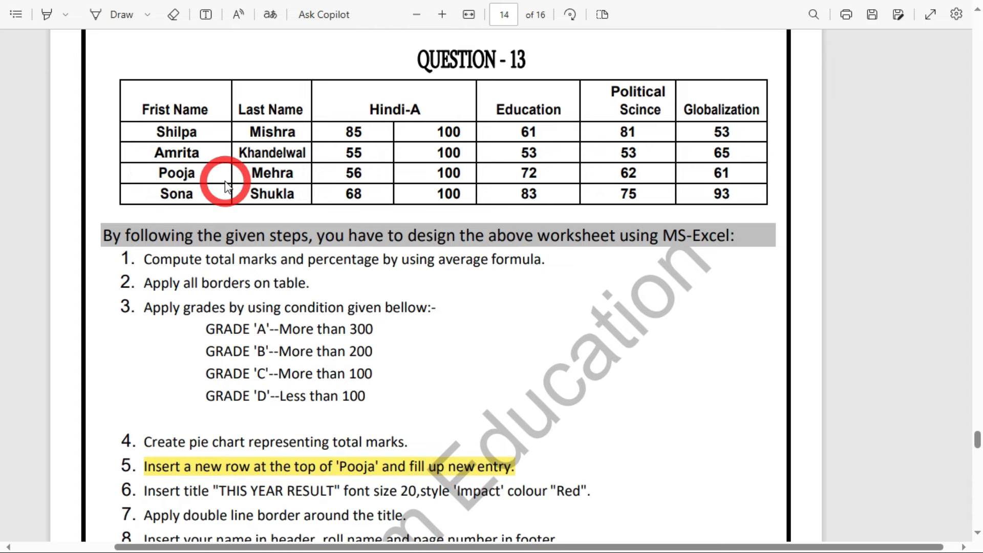
# Step: Switch back to Excel and select the Name header cell A1 in Sheet1
pyautogui.hotkey('alt', 'Tab')
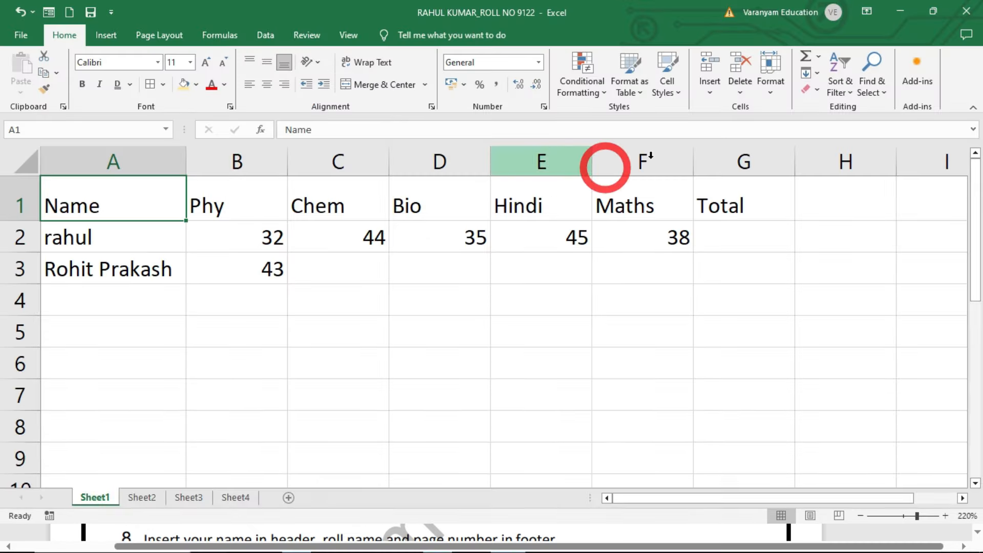
pyautogui.click(707, 92)
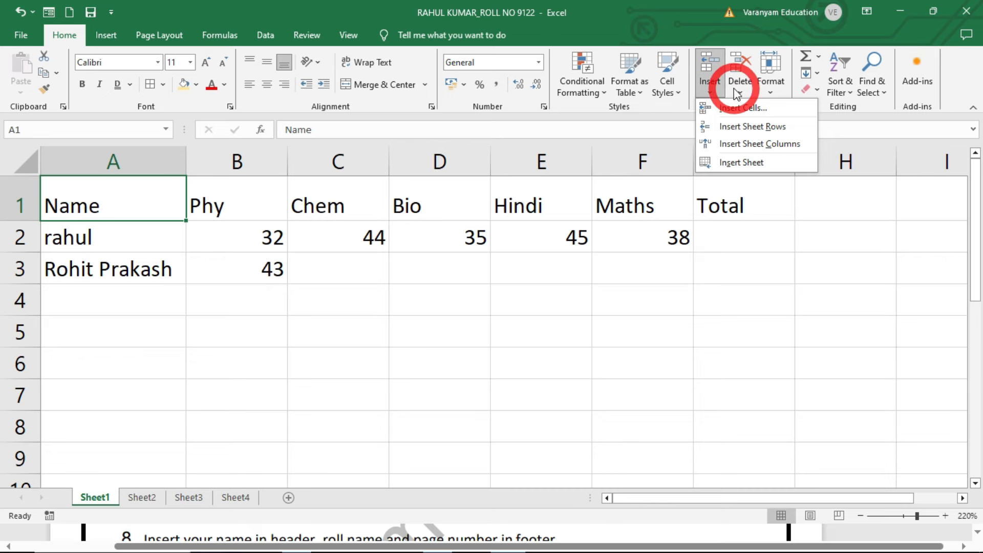
pyautogui.click(136, 287)
pyautogui.moveTo(87, 213); pyautogui.dragTo(762, 195)
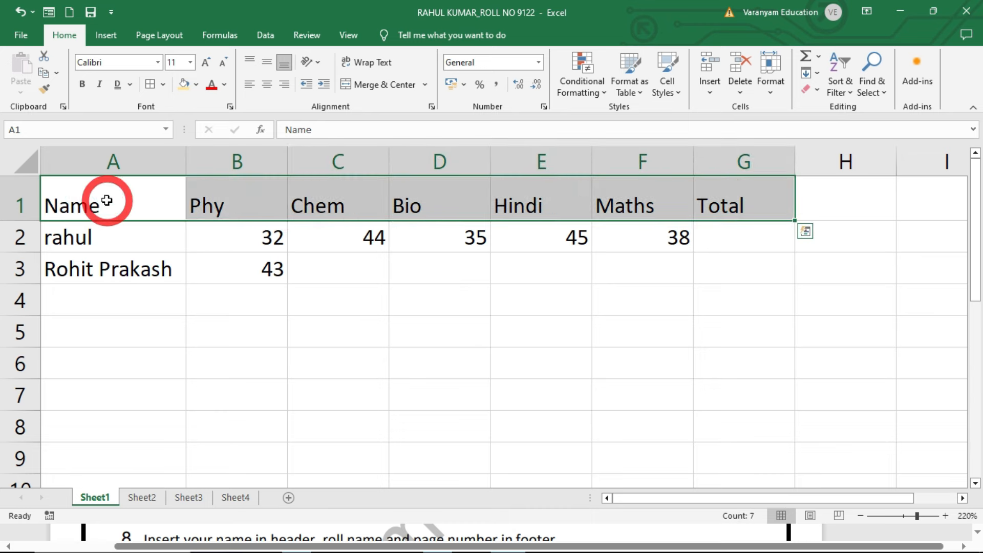
pyautogui.click(107, 196)
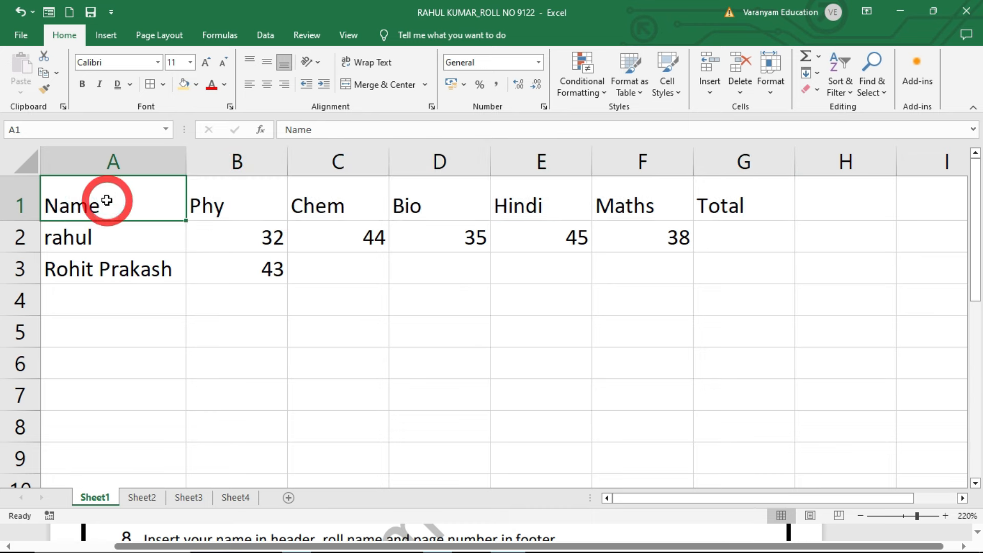
# Step: Try inserting a blank sheet row above the header row and undo the insertion
pyautogui.click(713, 91)
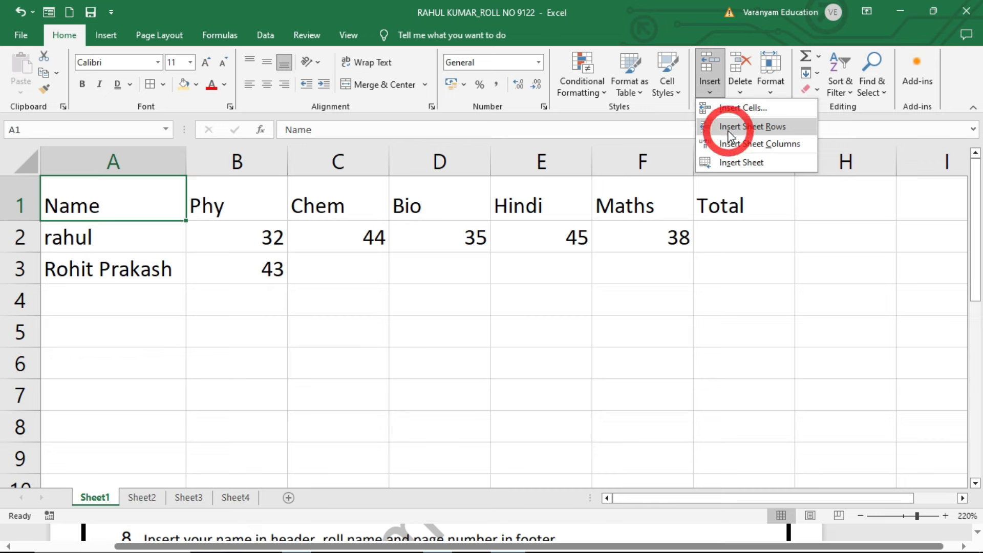
pyautogui.click(750, 130)
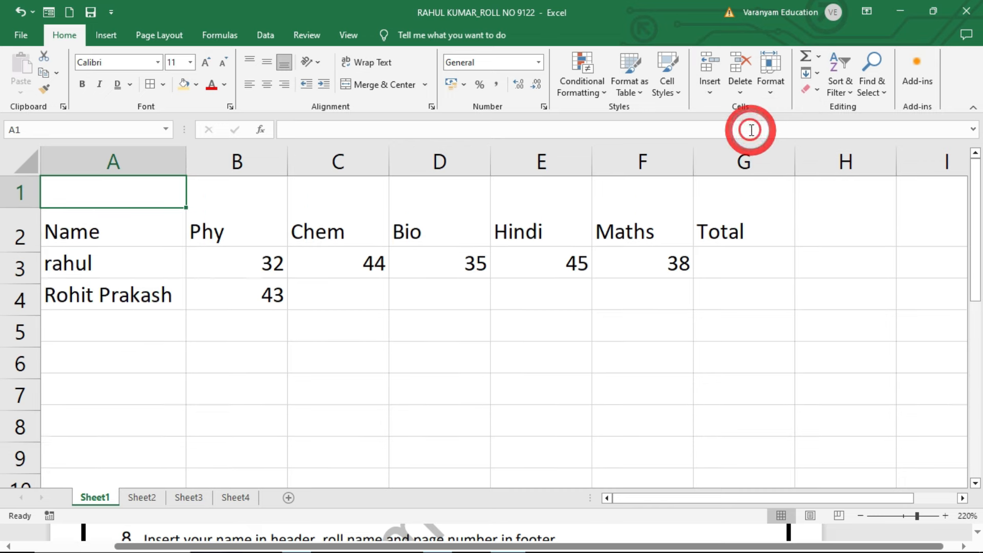
pyautogui.moveTo(135, 188); pyautogui.dragTo(797, 198)
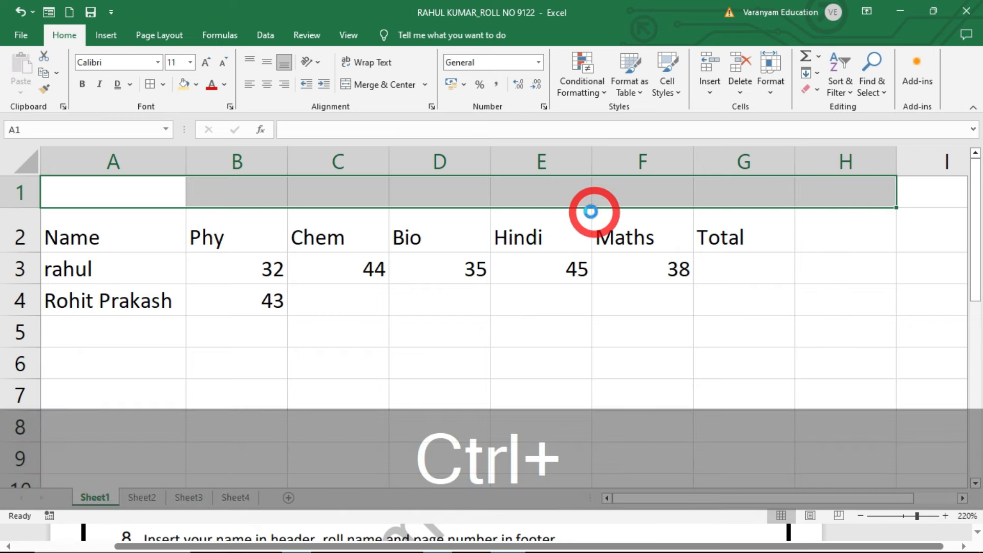
pyautogui.hotkey('ctrl', 'z')
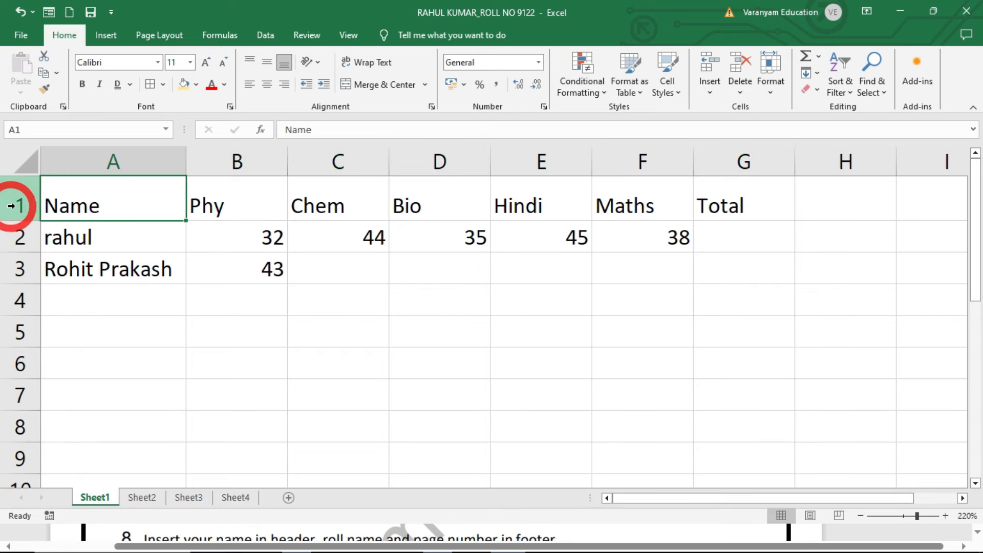
# Step: Insert a blank row above the header row and select cells A1:E1 in it
pyautogui.click(13, 204)
pyautogui.rightClick(14, 204)
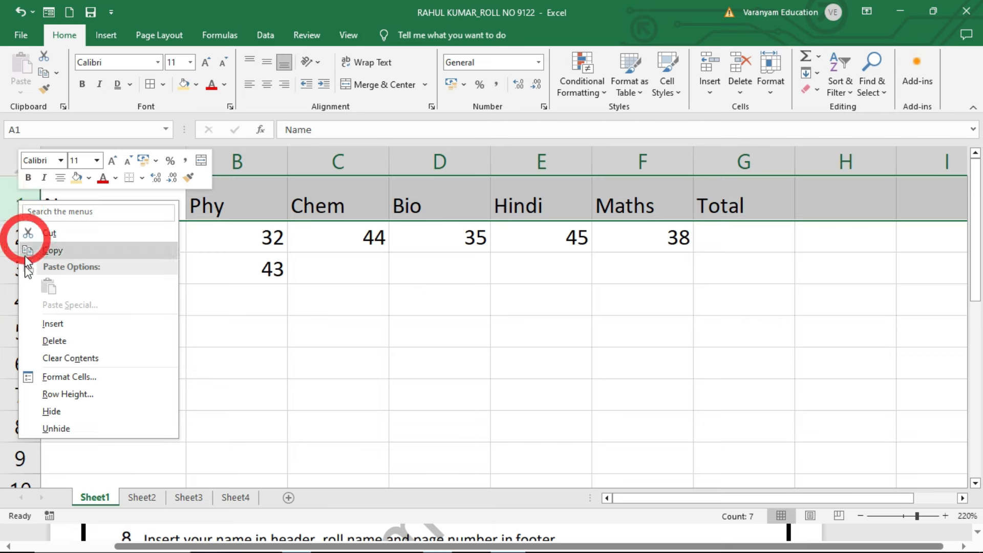
pyautogui.click(38, 325)
pyautogui.moveTo(72, 192); pyautogui.dragTo(588, 194)
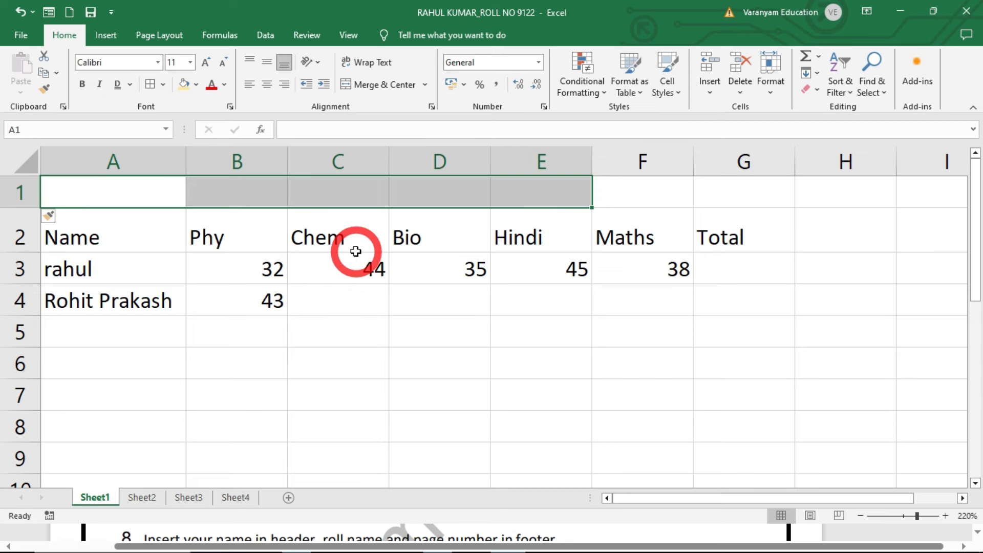
# Step: Examine the header cells in row 2, from Name across to Hindi, and finish on the Phy cell
pyautogui.click(126, 251)
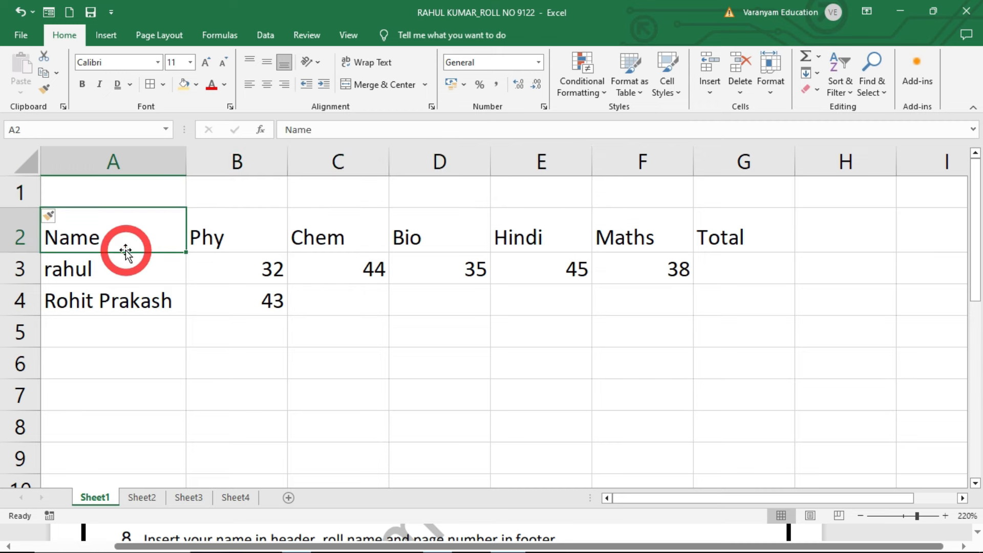
pyautogui.click(281, 259)
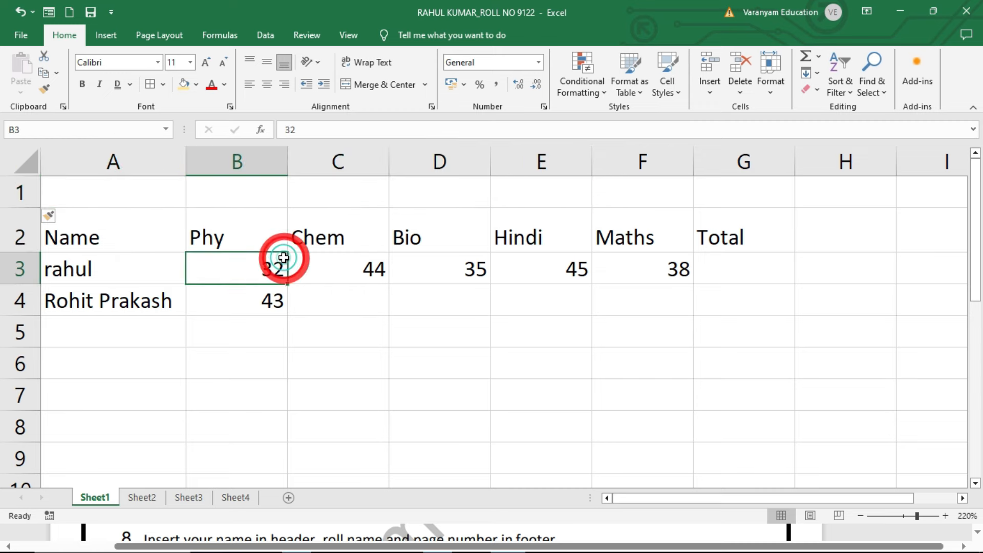
pyautogui.click(82, 241)
pyautogui.click(206, 239)
pyautogui.click(321, 241)
pyautogui.click(464, 237)
pyautogui.click(559, 230)
pyautogui.click(197, 238)
pyautogui.click(81, 237)
pyautogui.click(229, 227)
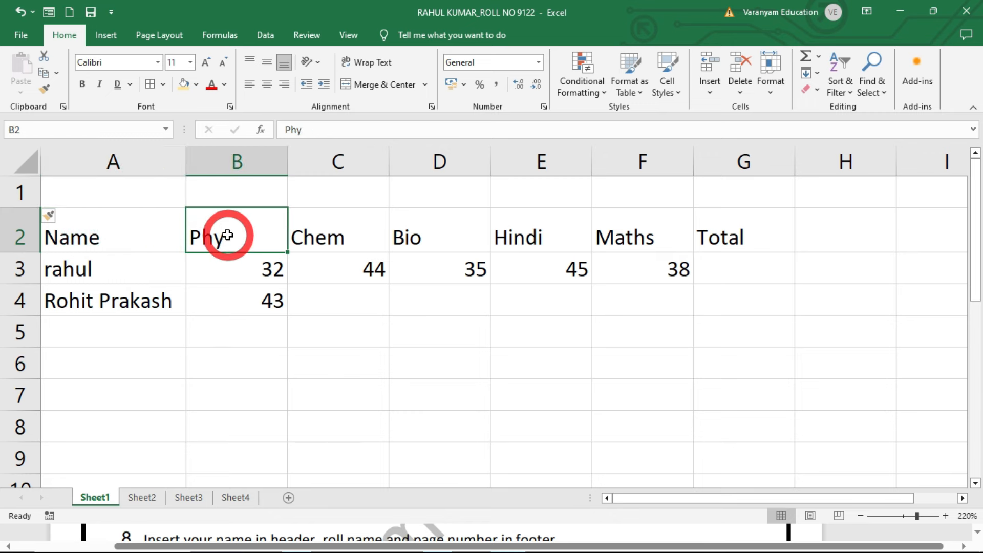
# Step: Insert a blank column between the Name and Phy columns
pyautogui.rightClick(238, 158)
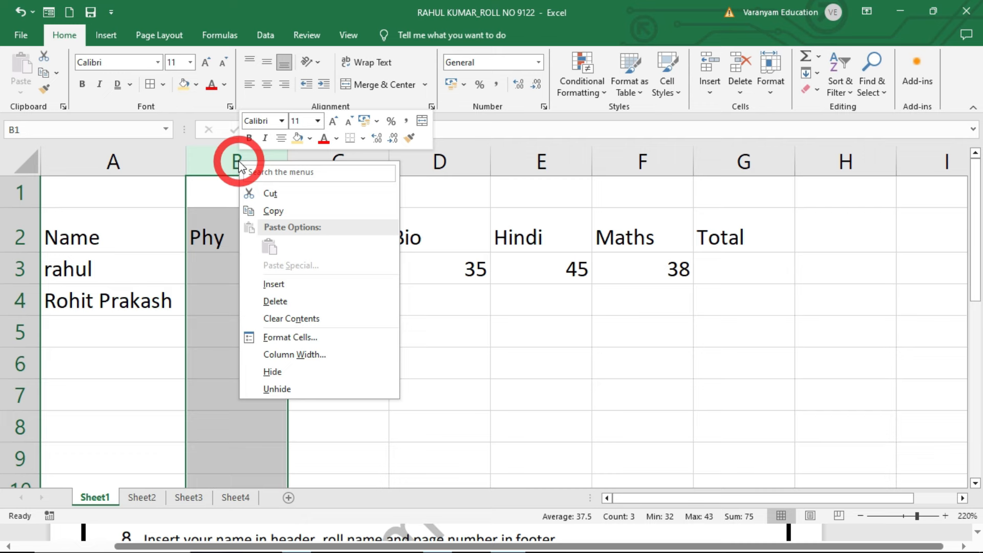
pyautogui.click(218, 226)
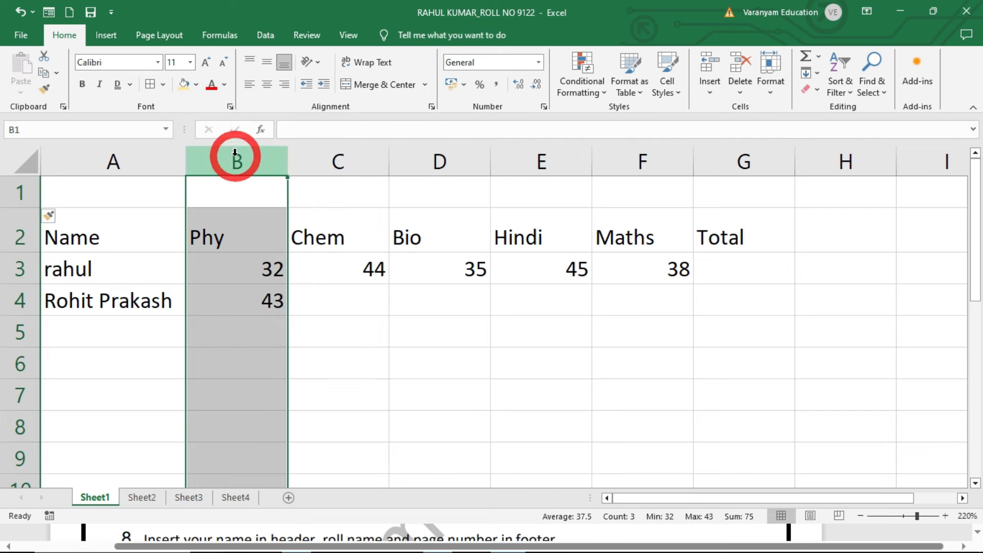
pyautogui.rightClick(229, 159)
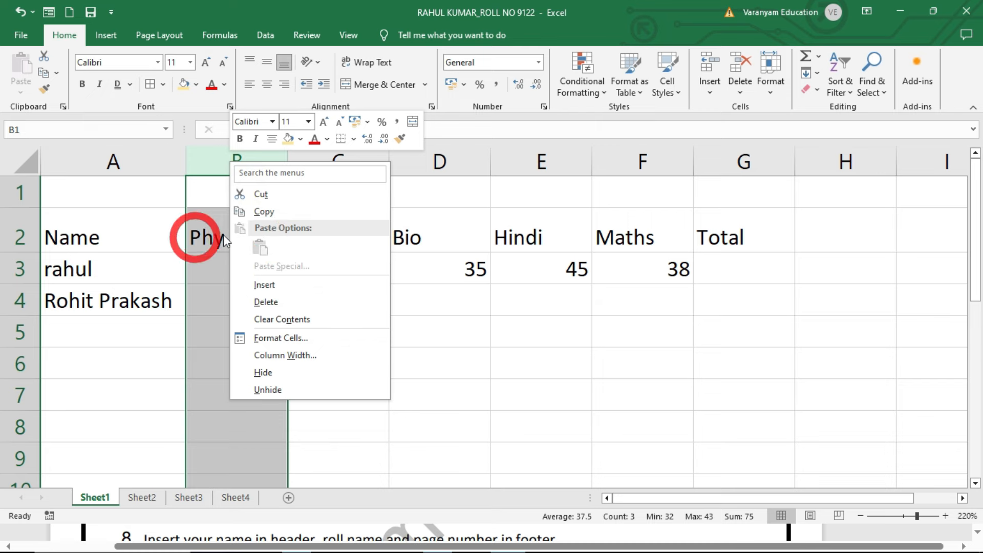
pyautogui.click(333, 283)
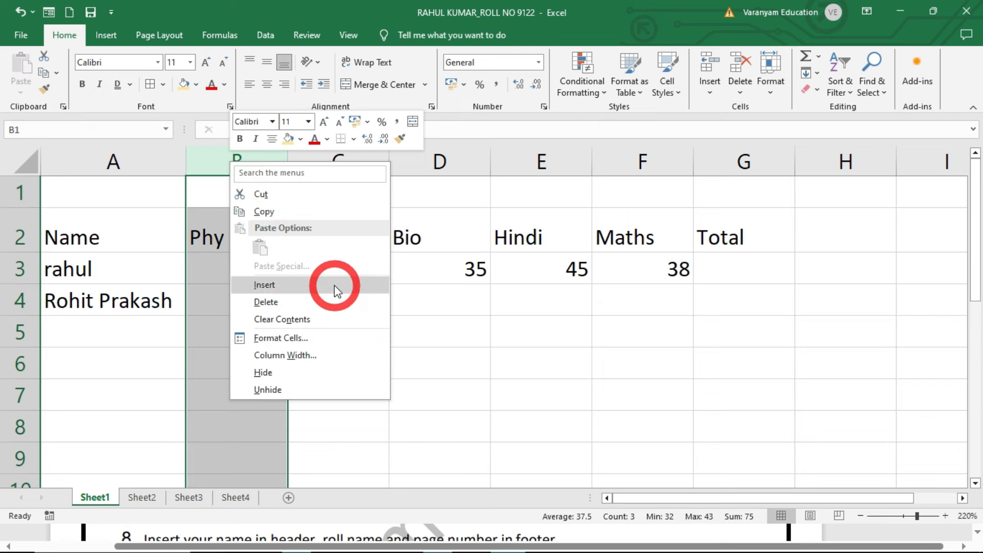
pyautogui.click(246, 220)
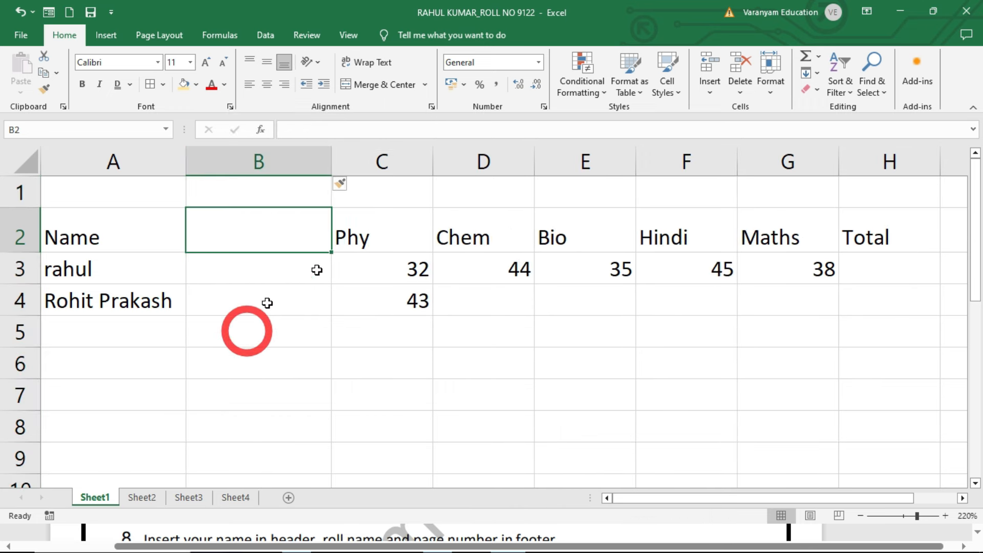
# Step: Insert a second blank column at column B, after the Name column
pyautogui.click(739, 92)
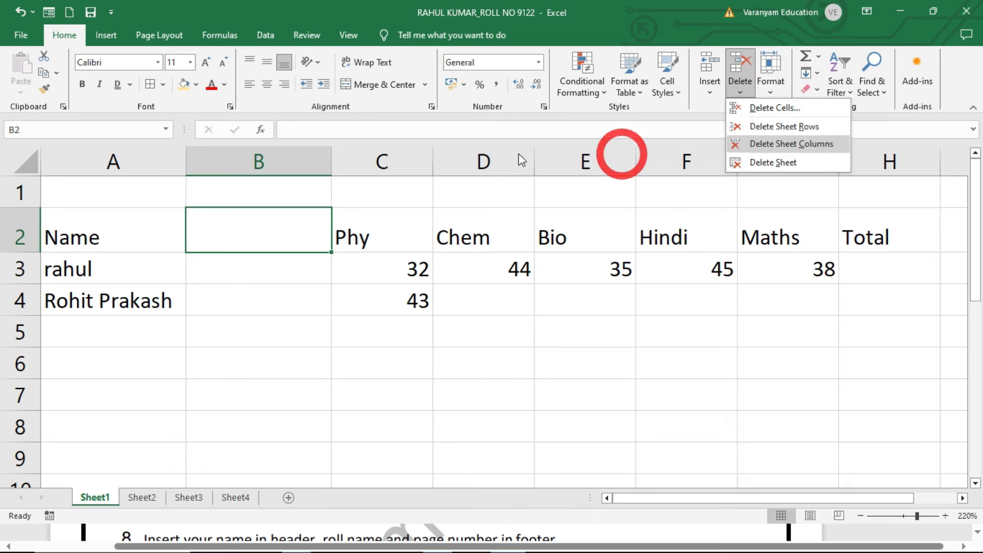
pyautogui.click(263, 230)
pyautogui.rightClick(265, 156)
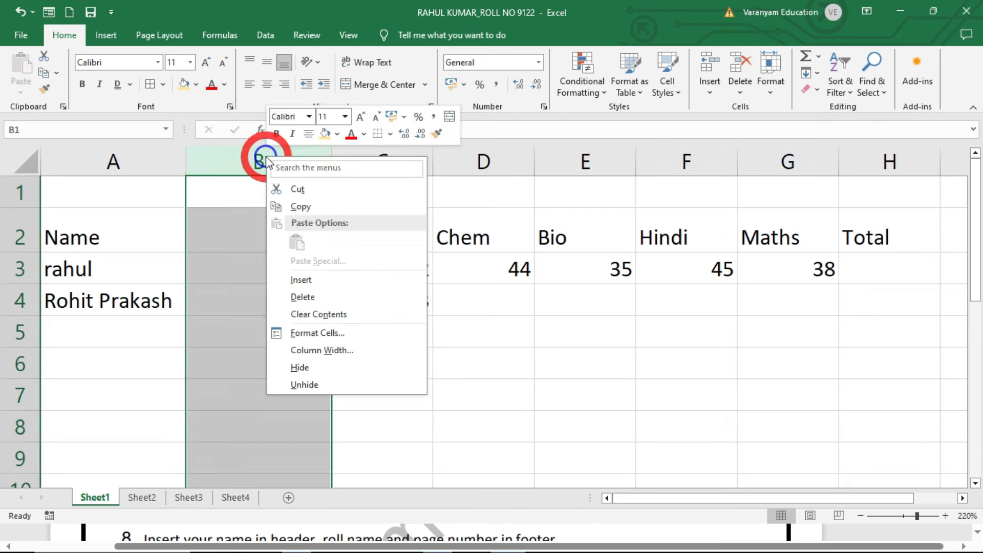
pyautogui.click(296, 279)
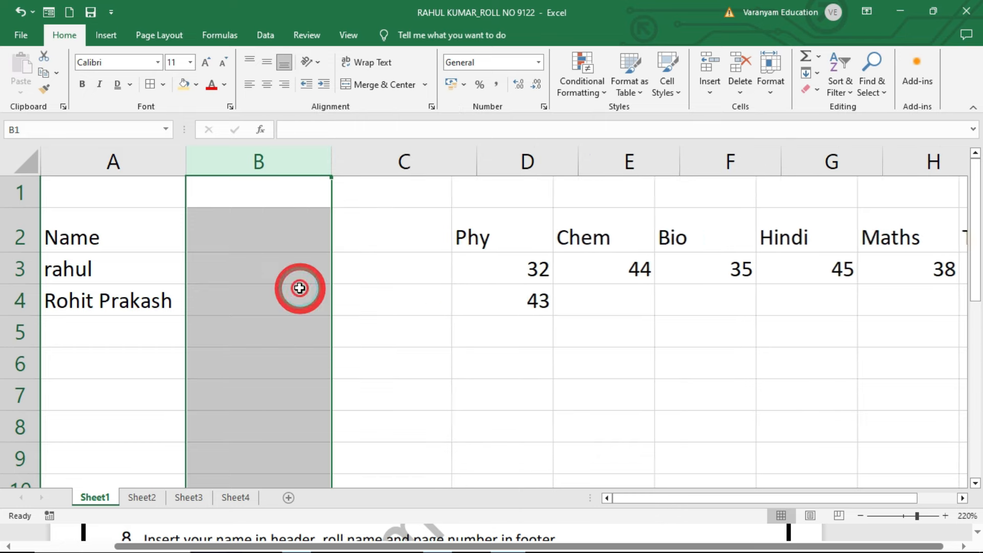
# Step: Delete both blank columns between the Name and Phy columns
pyautogui.rightClick(260, 161)
pyautogui.click(287, 296)
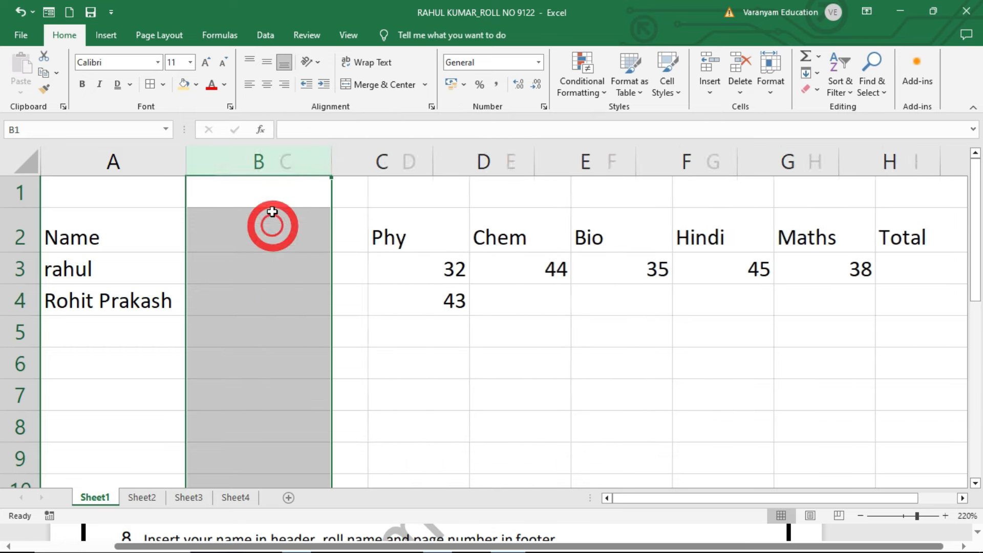
pyautogui.rightClick(261, 160)
pyautogui.click(286, 295)
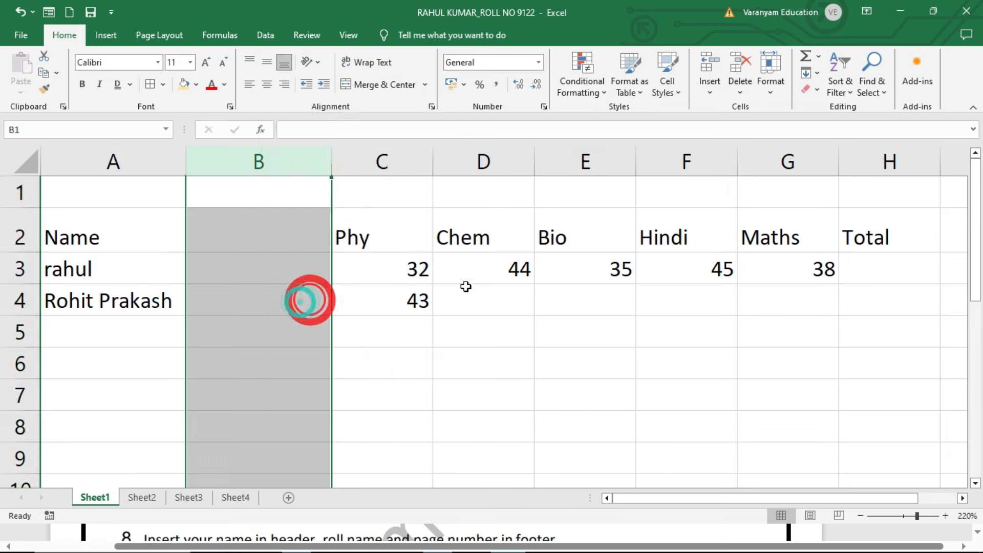
pyautogui.click(491, 340)
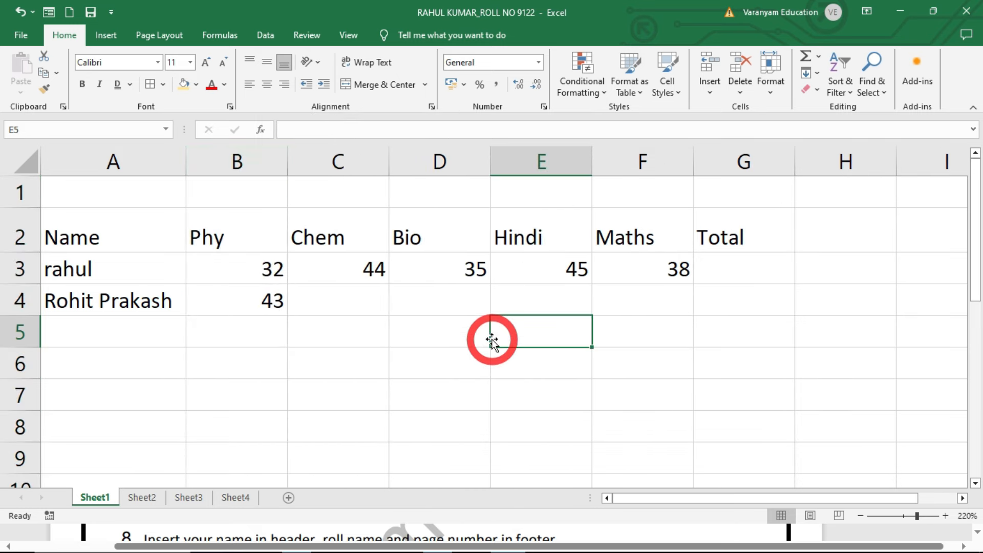
# Step: Narrow column A slightly by hand
pyautogui.click(768, 87)
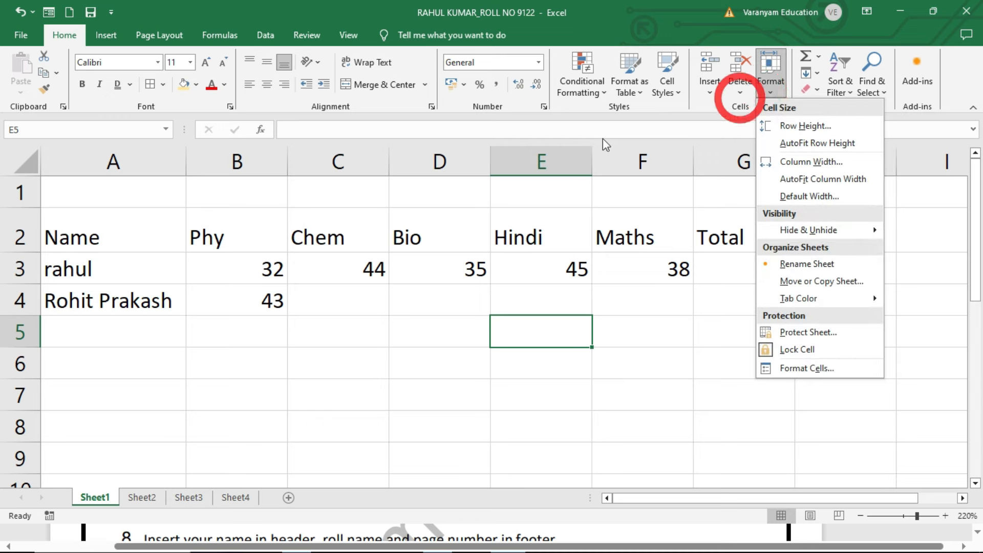
pyautogui.click(301, 299)
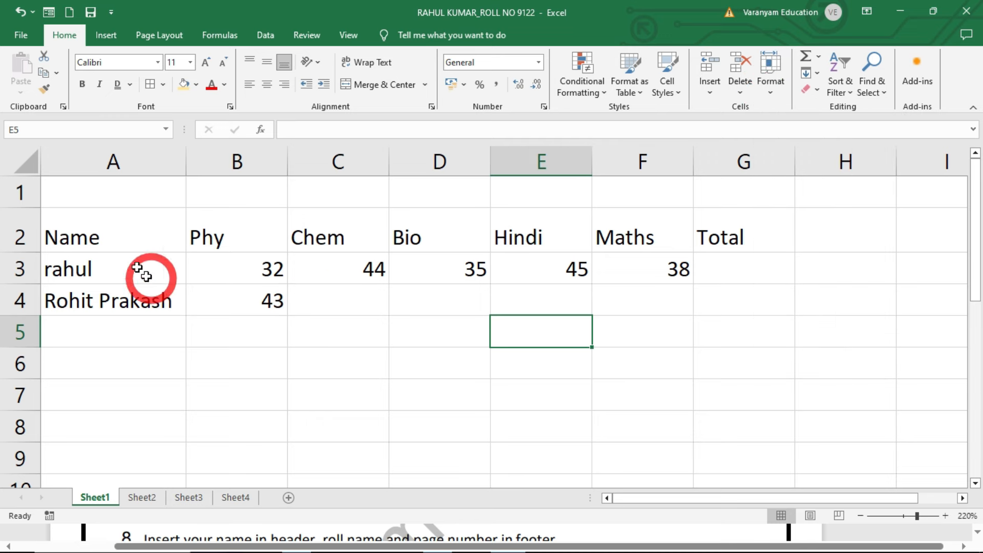
pyautogui.click(134, 194)
pyautogui.moveTo(187, 161); pyautogui.dragTo(166, 163)
# Step: Set the width of columns A through F to 20
pyautogui.moveTo(113, 188); pyautogui.dragTo(589, 219)
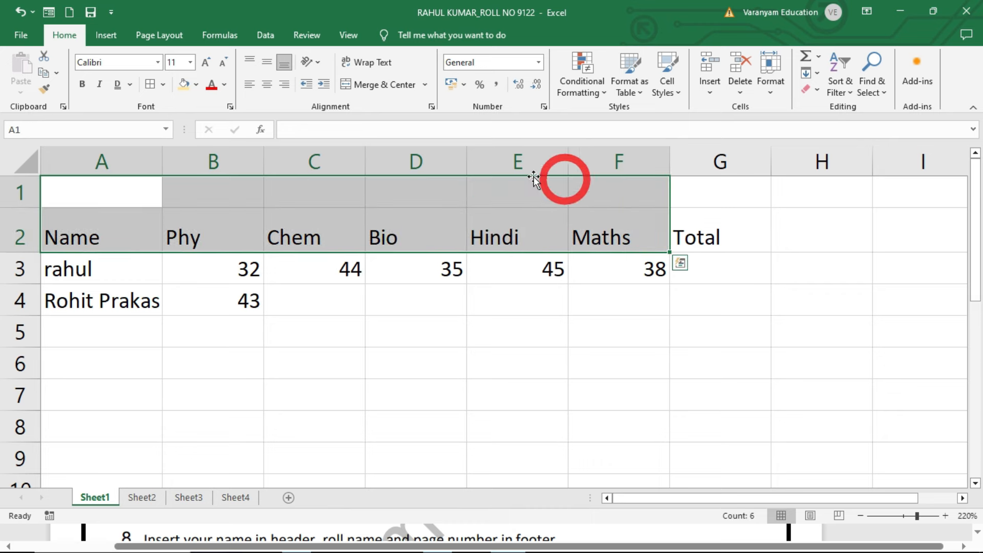
pyautogui.click(770, 84)
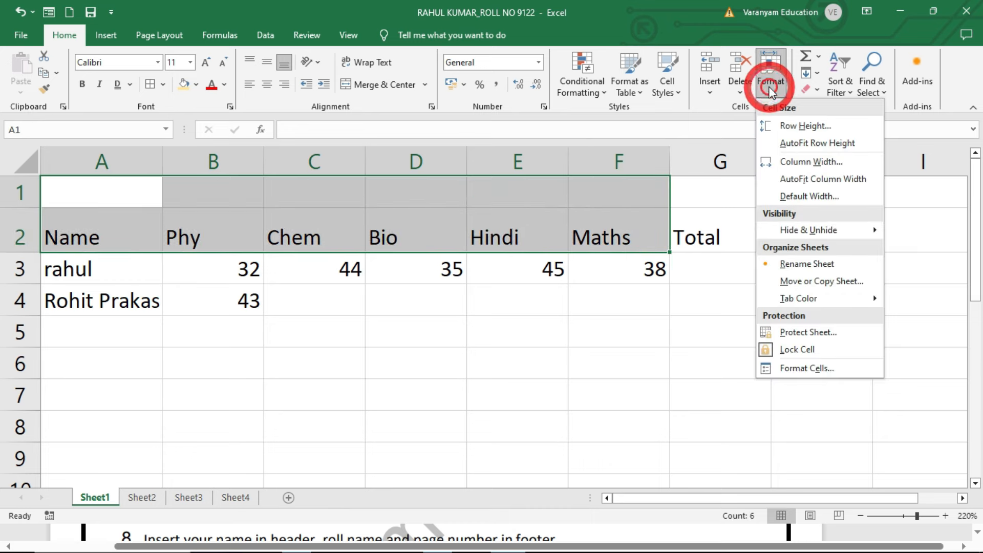
pyautogui.click(793, 164)
pyautogui.write('2')
pyautogui.press('Return')
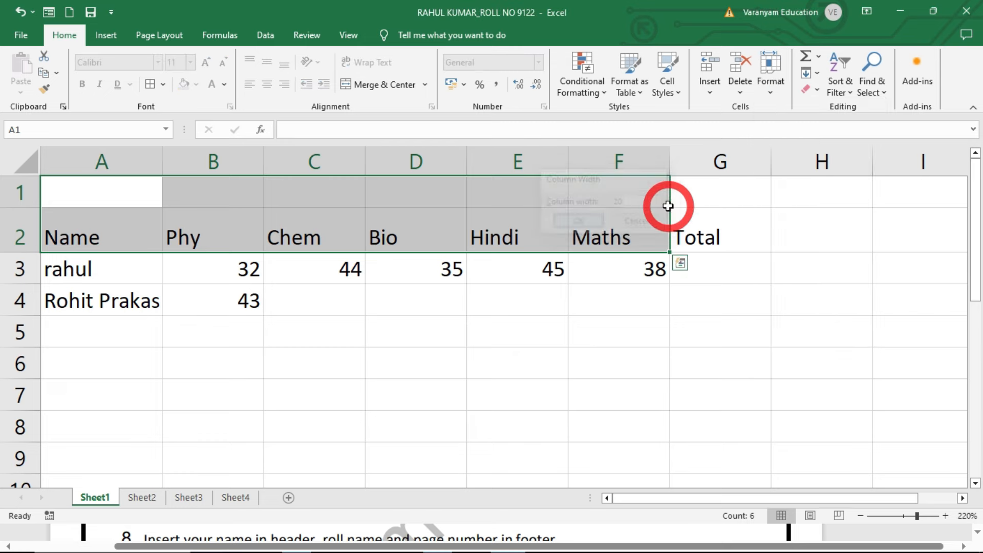
pyautogui.click(204, 216)
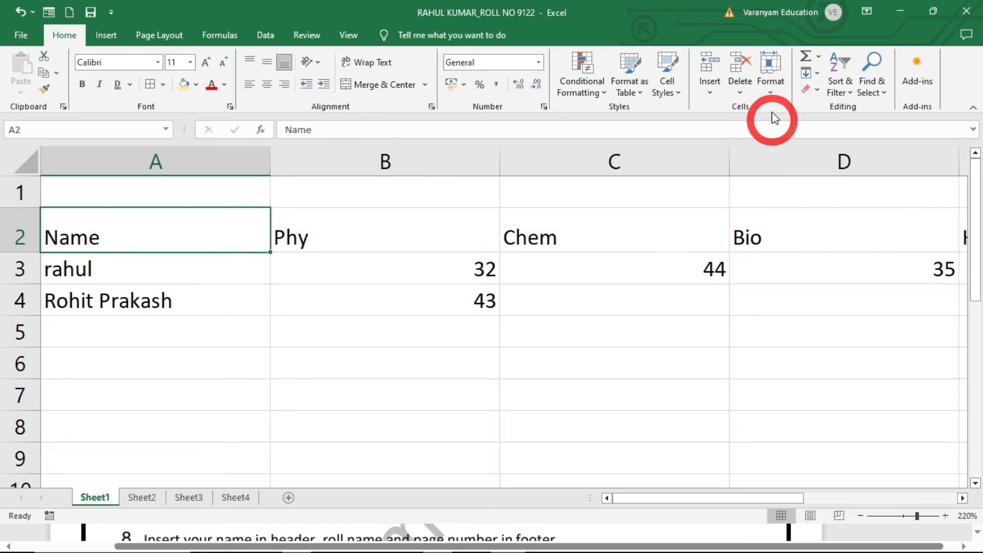
pyautogui.click(771, 89)
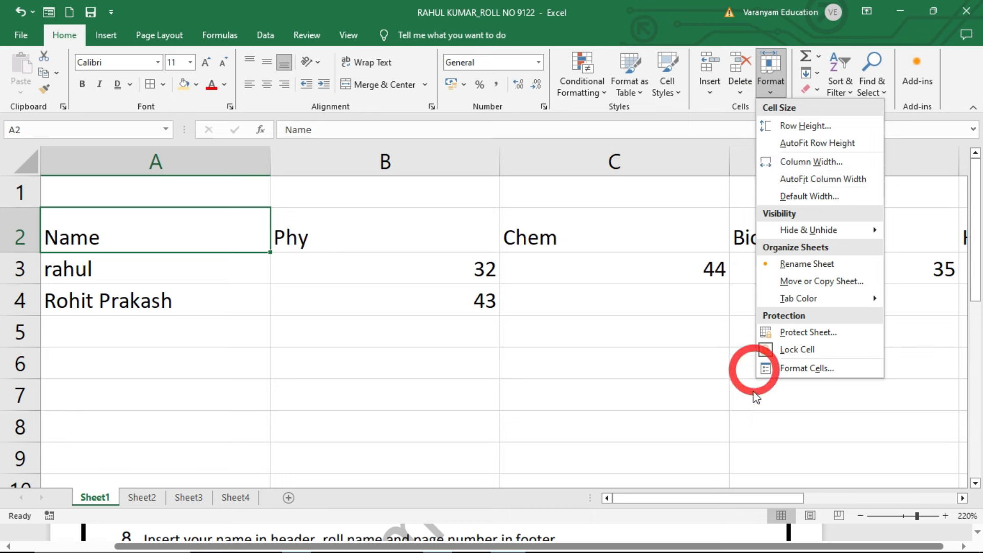
pyautogui.click(570, 333)
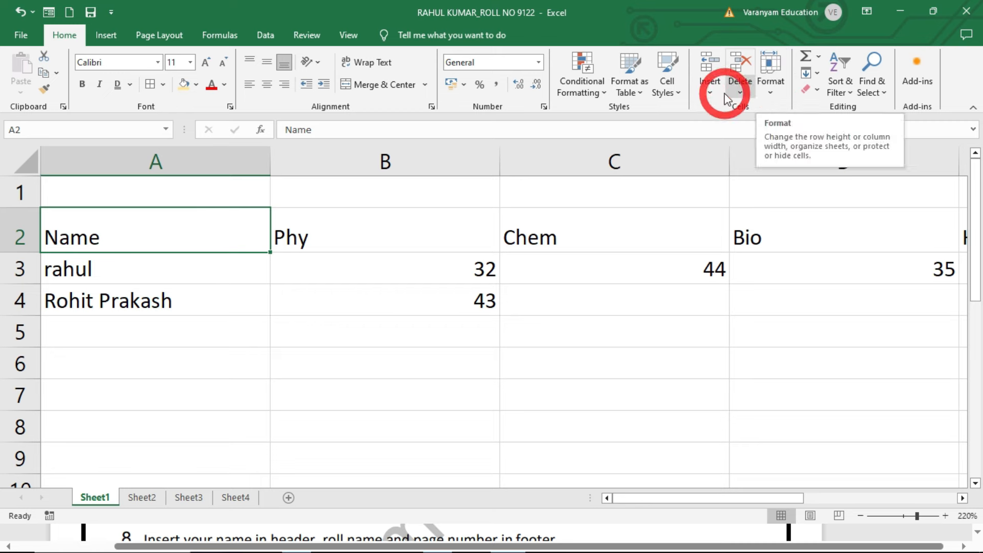
pyautogui.click(104, 35)
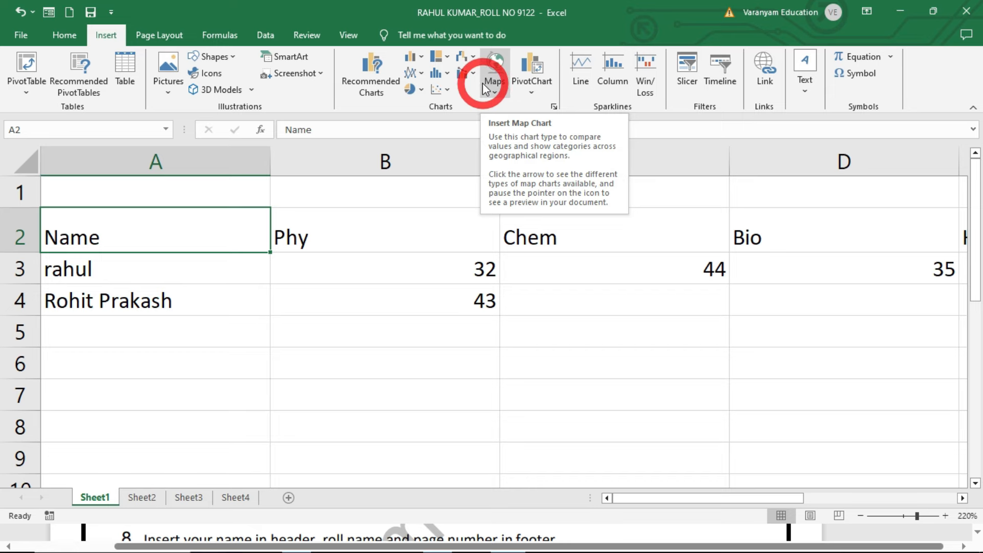
pyautogui.click(153, 35)
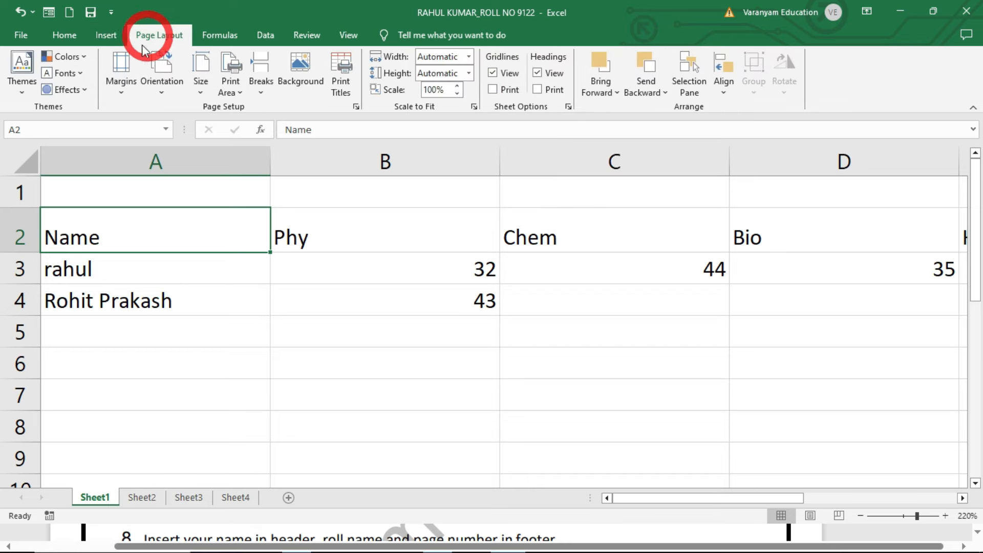
pyautogui.click(126, 77)
pyautogui.click(160, 76)
pyautogui.click(194, 82)
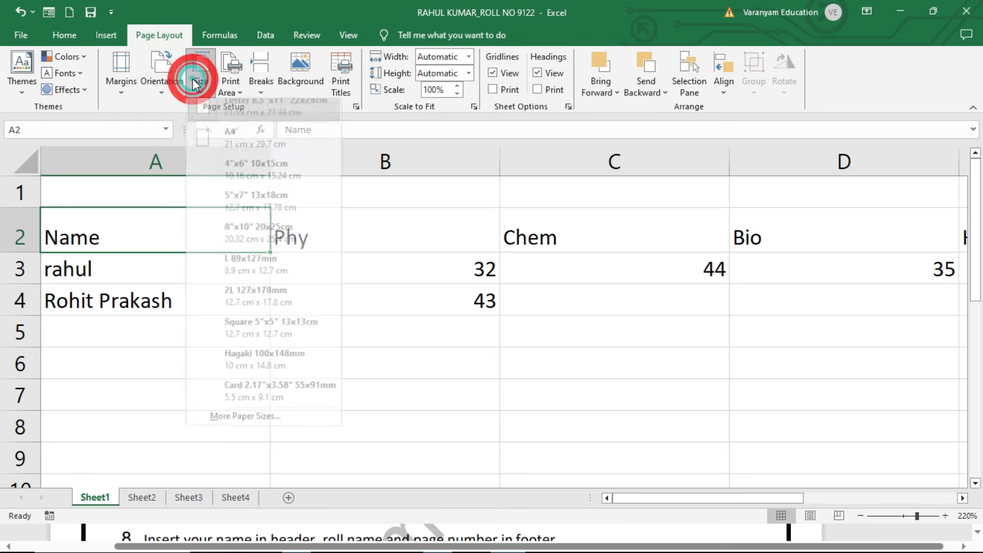
pyautogui.click(67, 40)
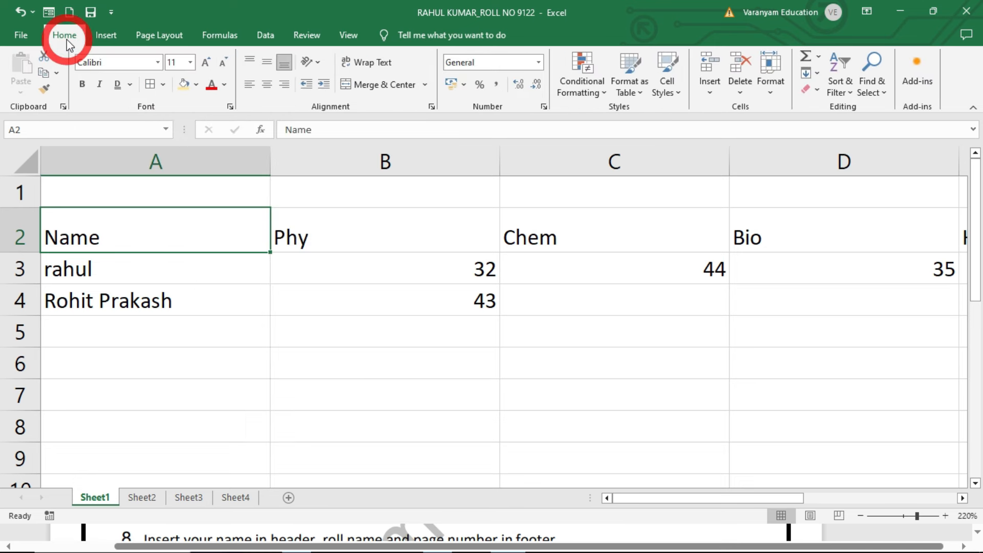